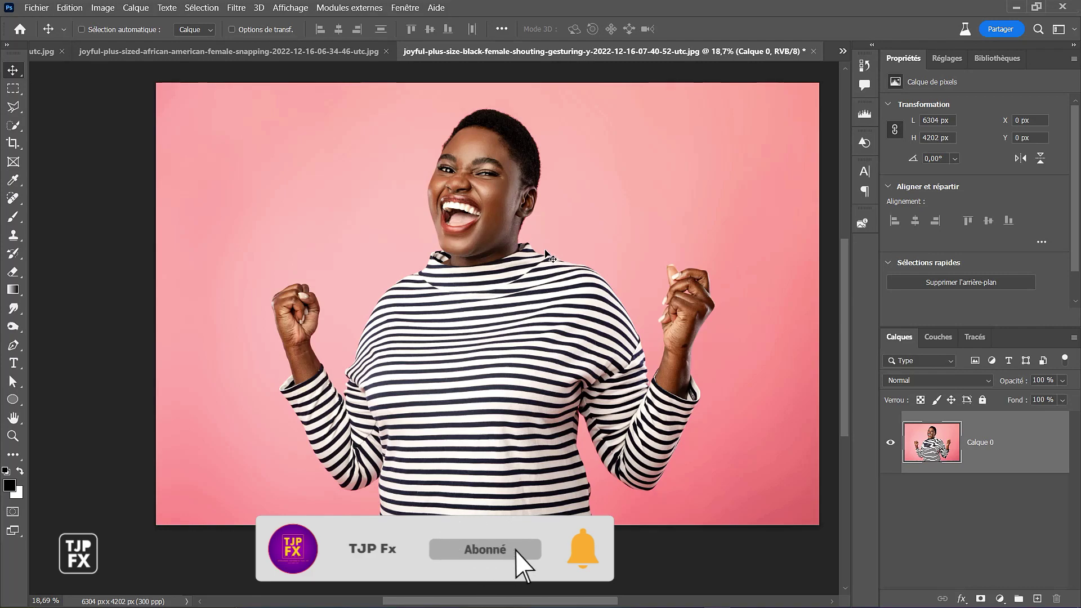
- Activate the Pen tool and set its drawing mode to Tracé
left_click(11, 347)
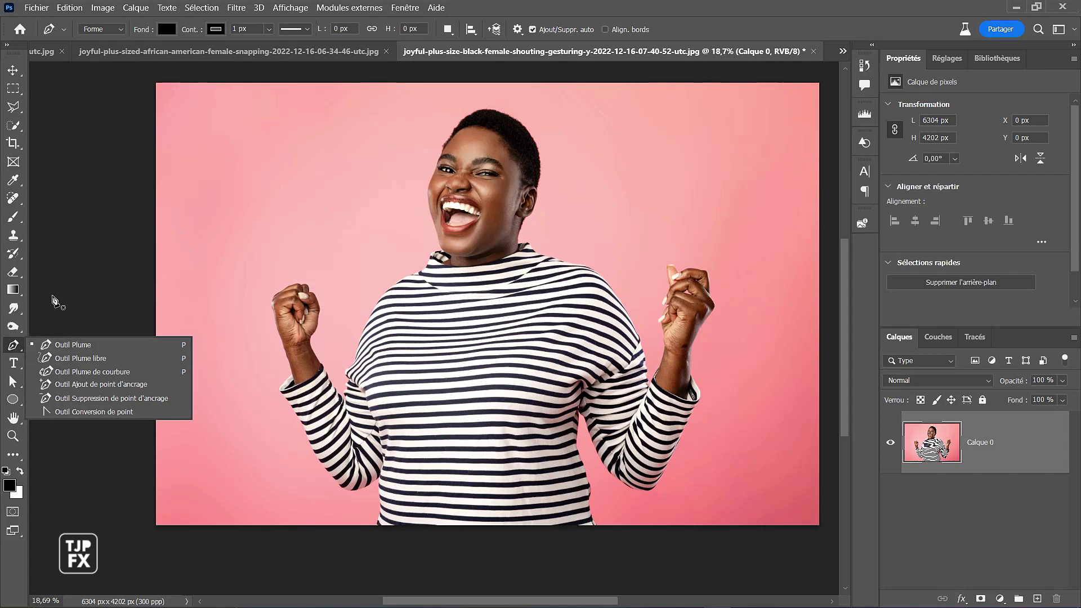
left_click(104, 32)
left_click(104, 32)
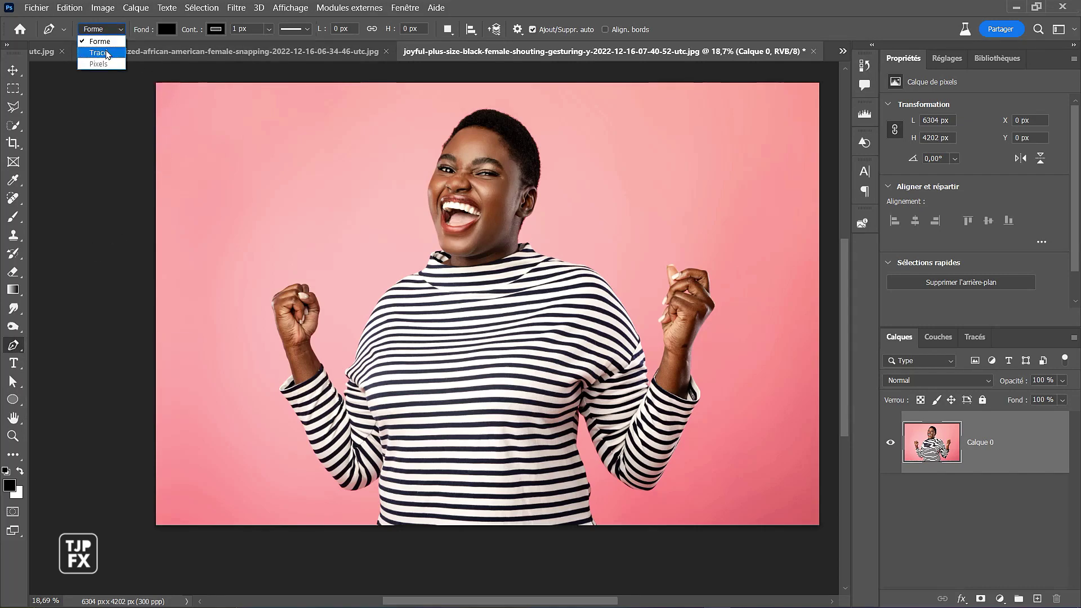
left_click(107, 53)
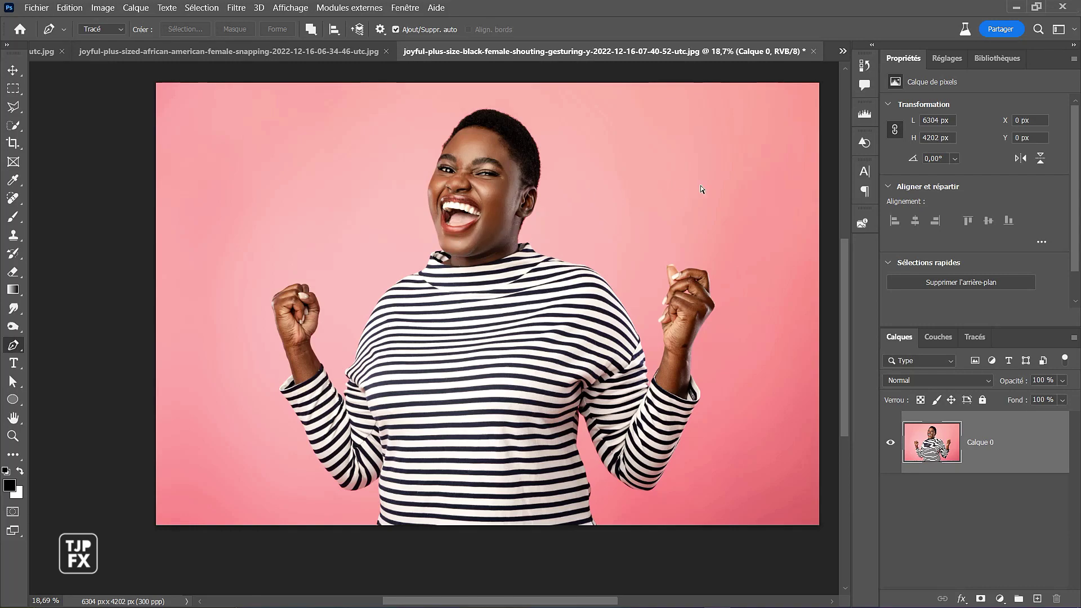
- Examine the outline of the woman's shoulder, sweater collar, chin and face up close
key("ctrl+plus")
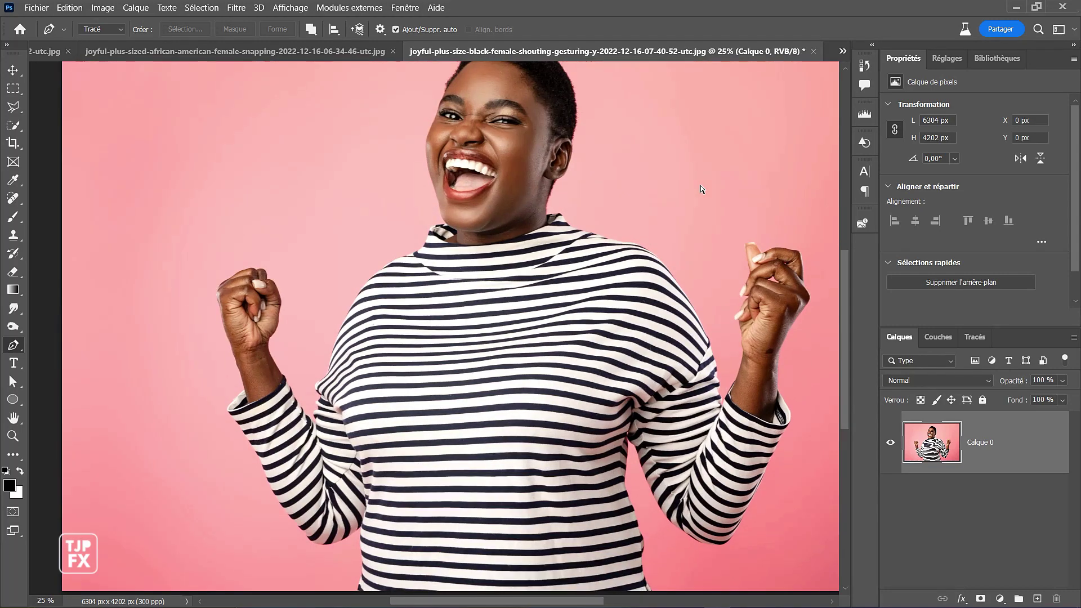
key("ctrl+plus")
key("ctrl+plus")
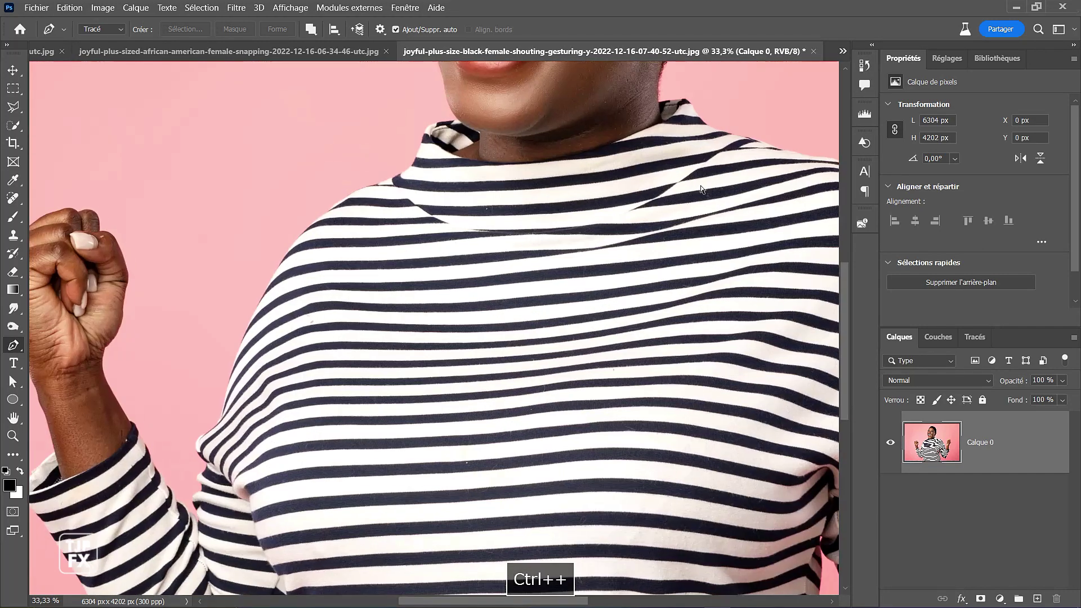
key("ctrl+plus")
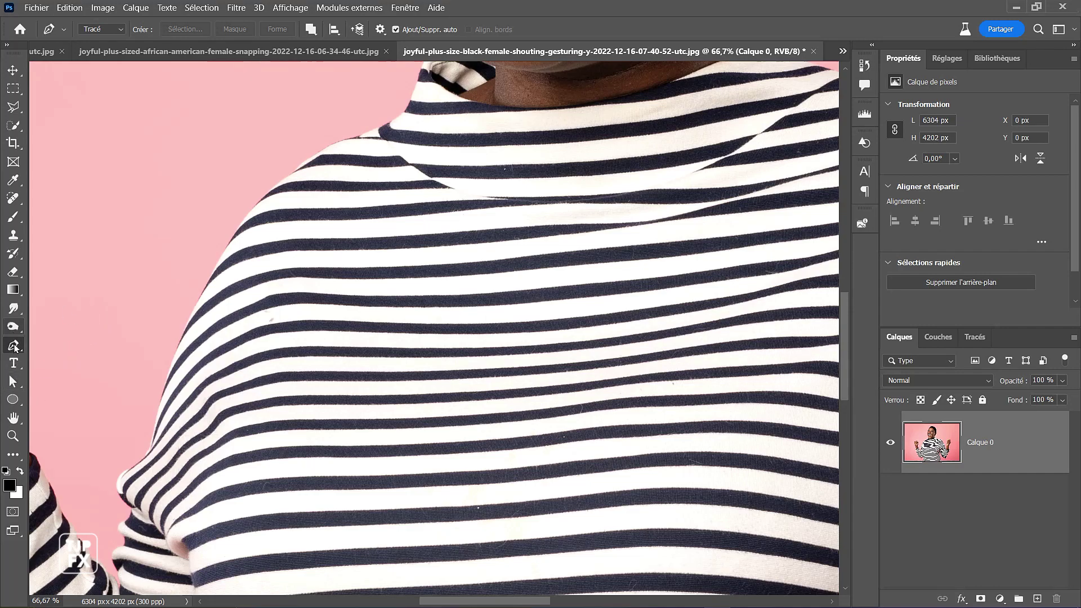
left_click(11, 419)
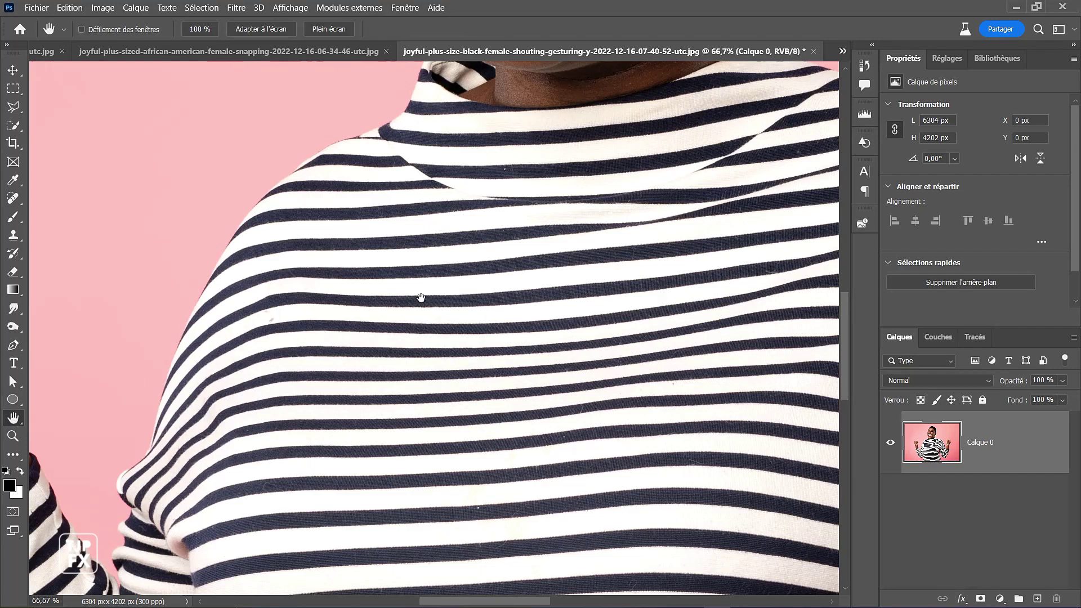
left_click_drag(566, 180, 460, 419)
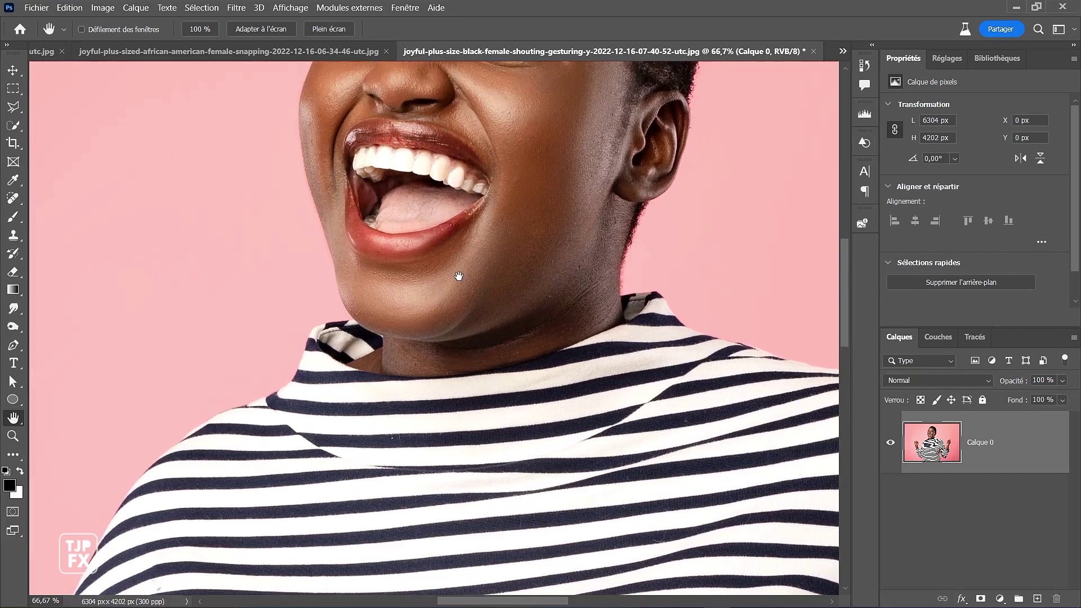
left_click_drag(462, 192, 498, 275)
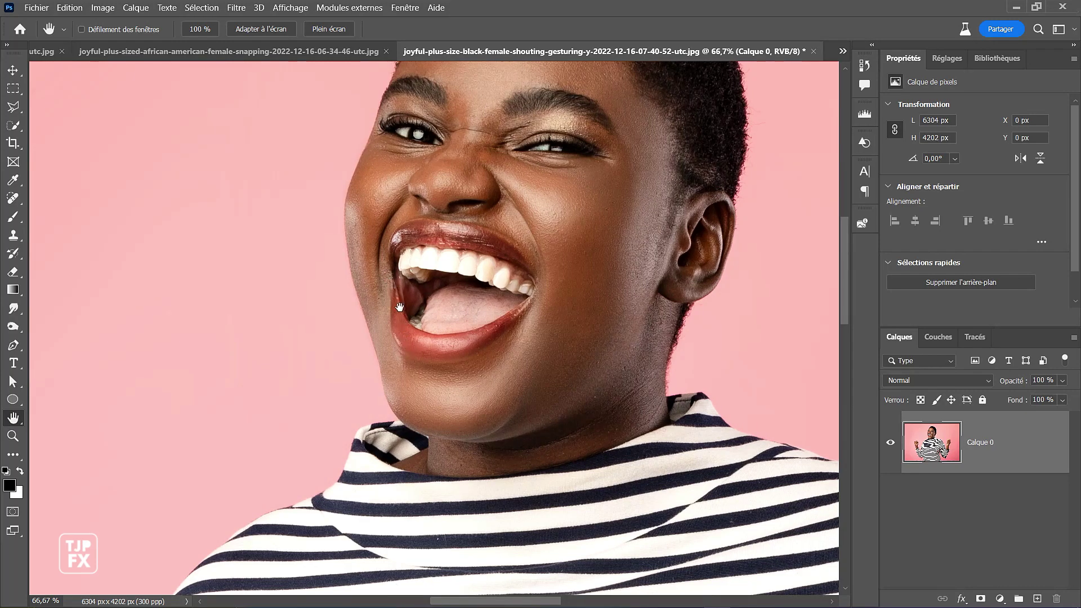
left_click_drag(410, 336, 407, 352)
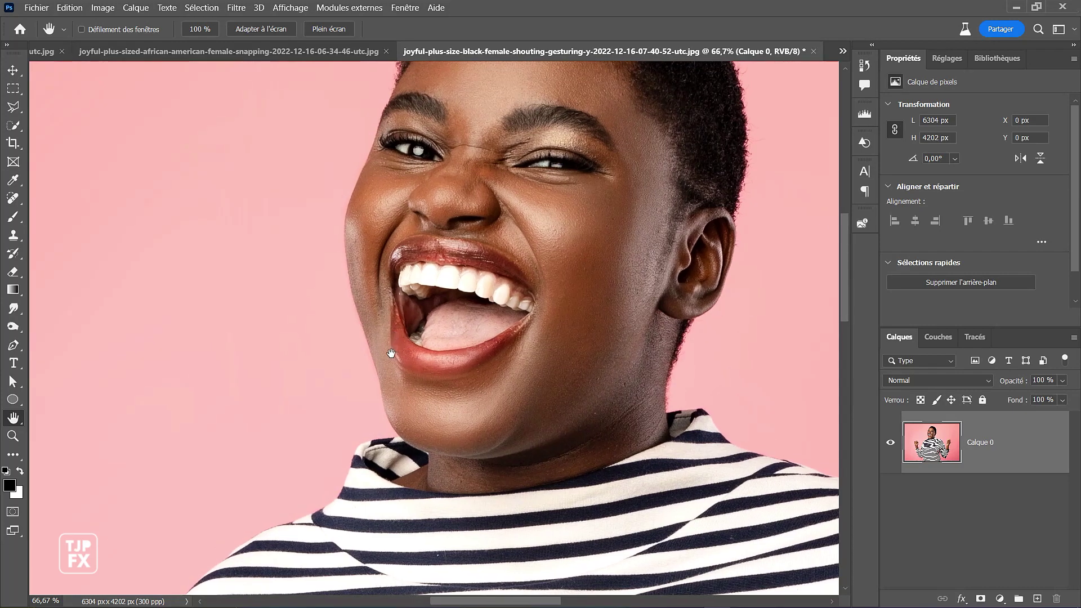
left_click_drag(392, 339, 390, 355)
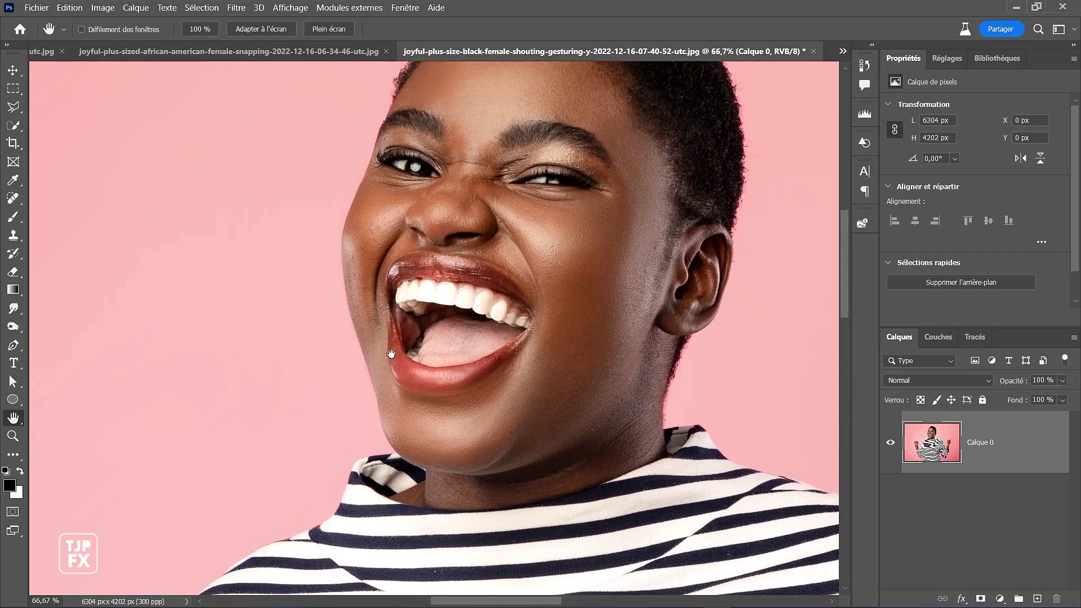
- Start a Pen path with an anchor point where the chin's edge meets the sweater collar
left_click(14, 347)
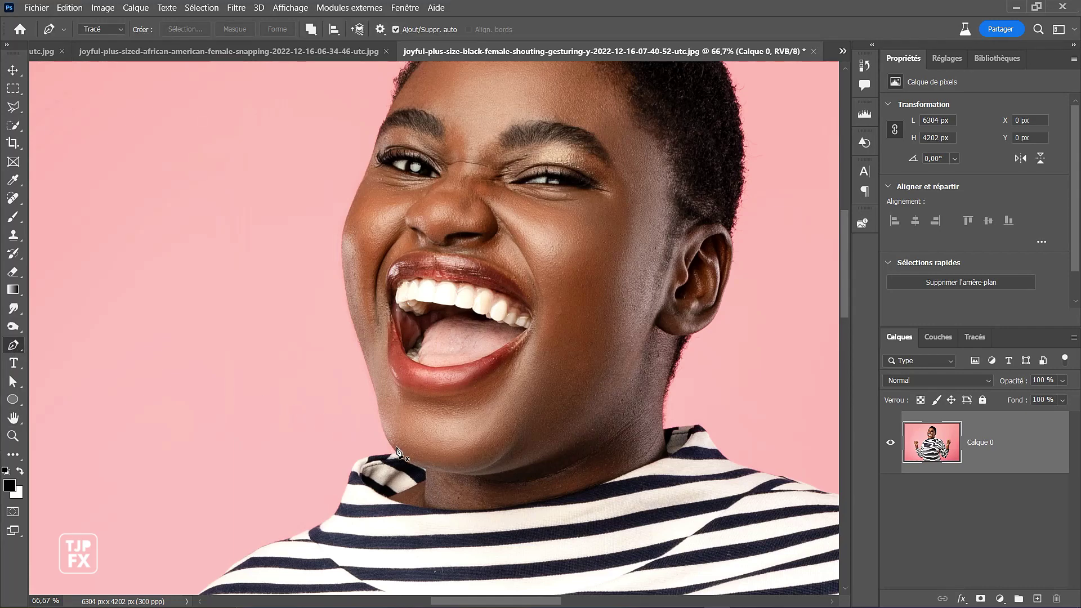
key("ctrl+space")
left_click_drag(391, 453, 424, 472)
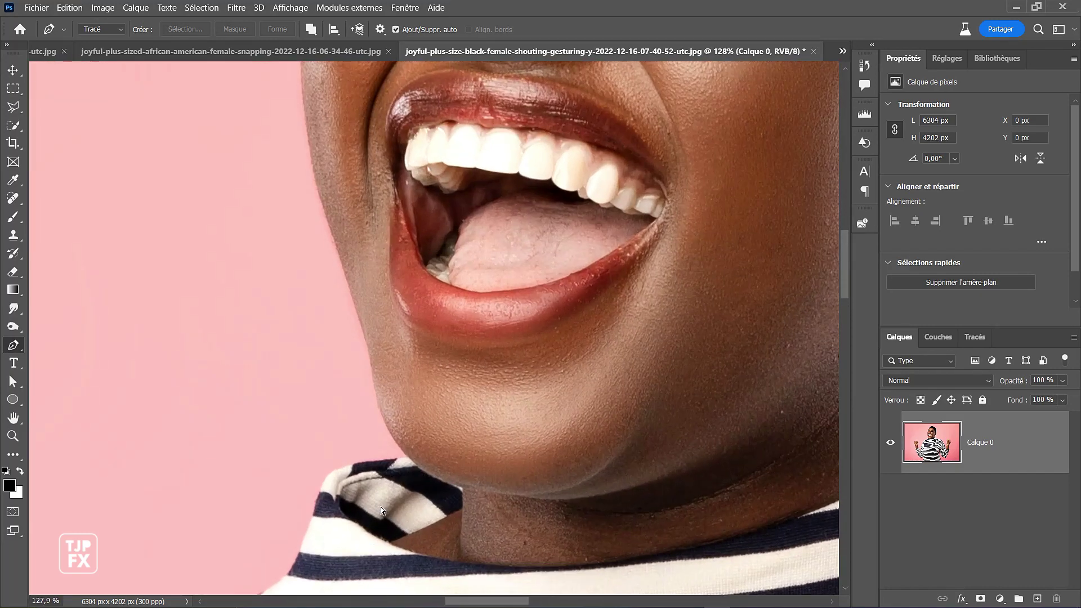
key("ctrl+space")
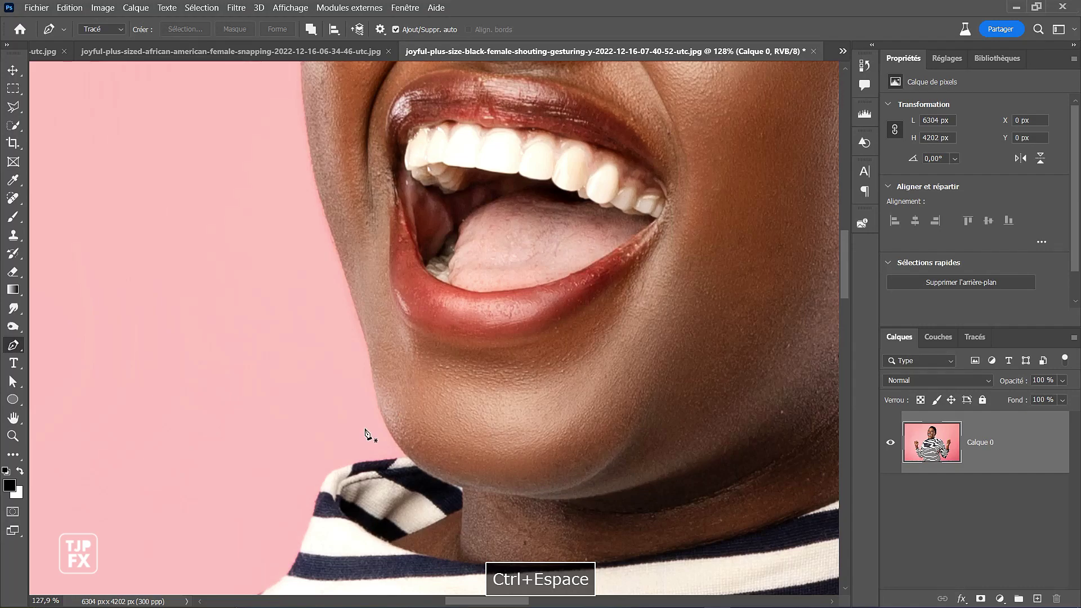
key("ctrl+space")
key("F4")
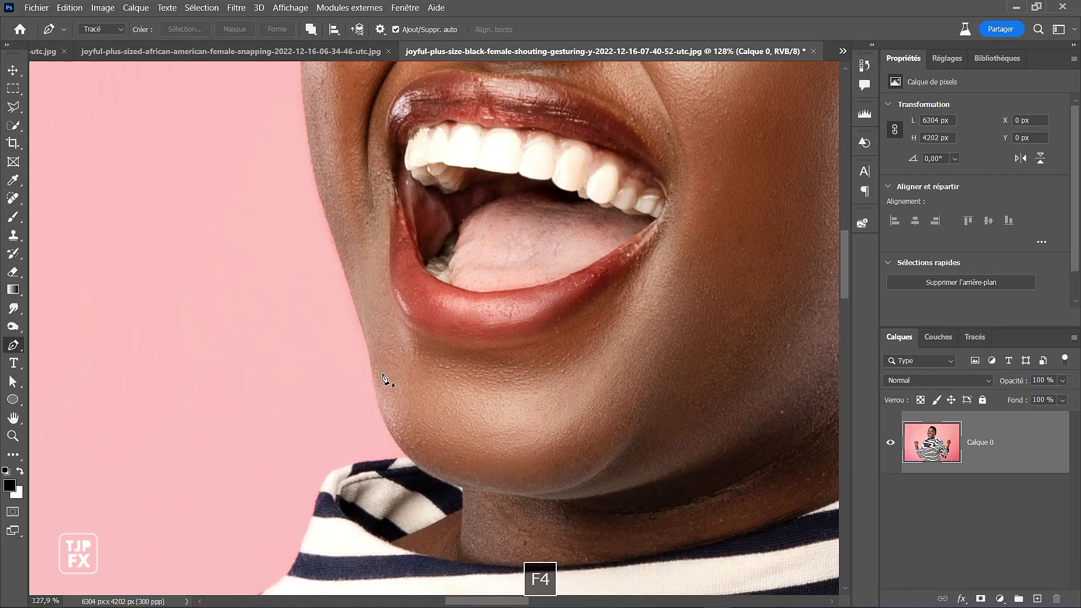
key("ctrl+space")
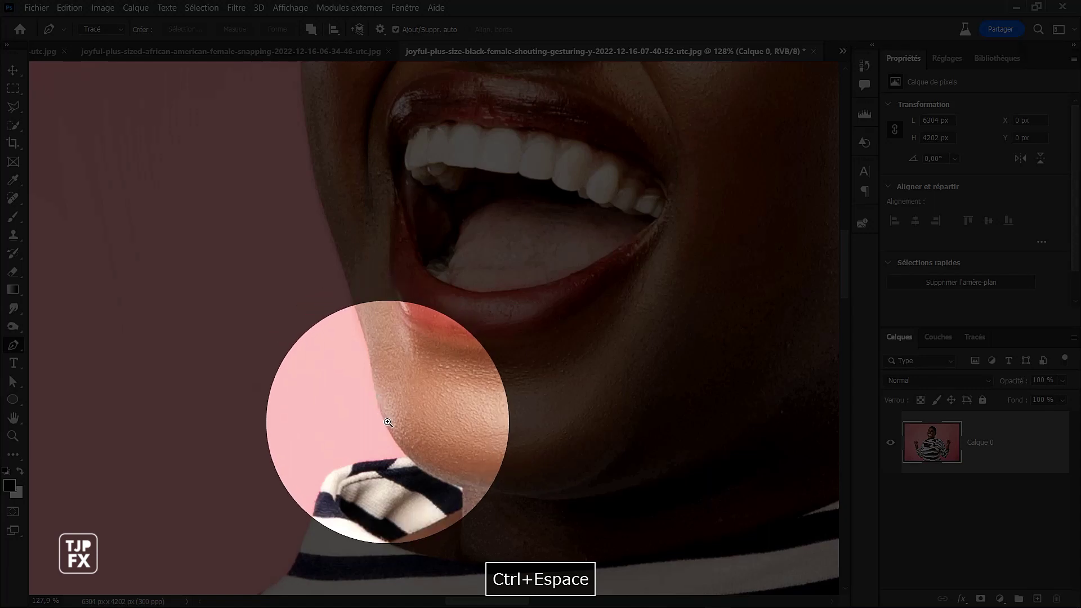
left_click_drag(387, 401, 421, 437)
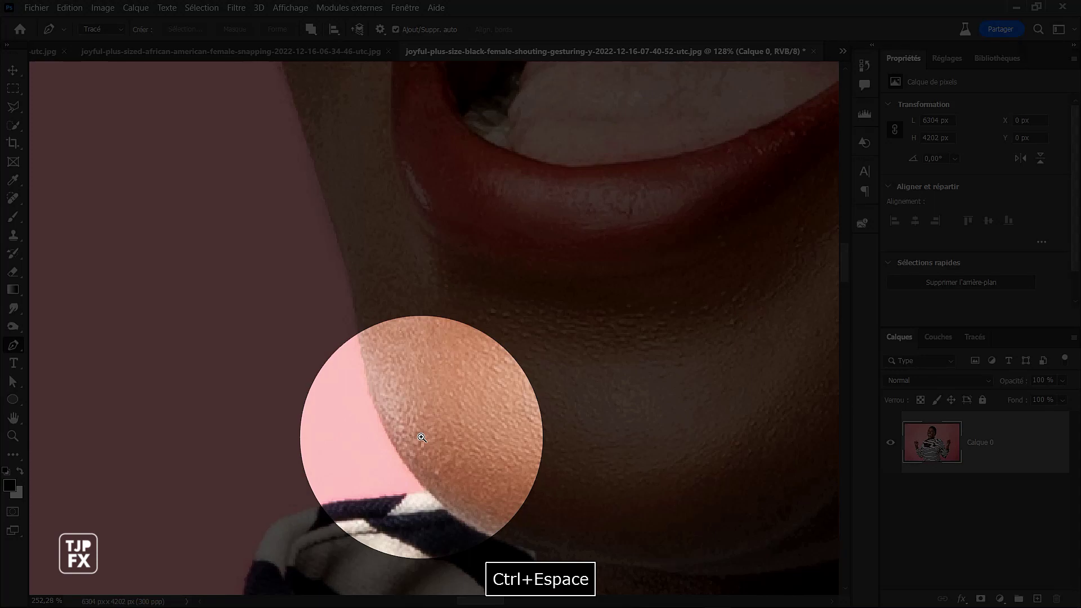
mouse_move(422, 437)
left_mouse_down()
mouse_move(436, 438)
mouse_move(411, 439)
mouse_move(429, 439)
left_mouse_up()
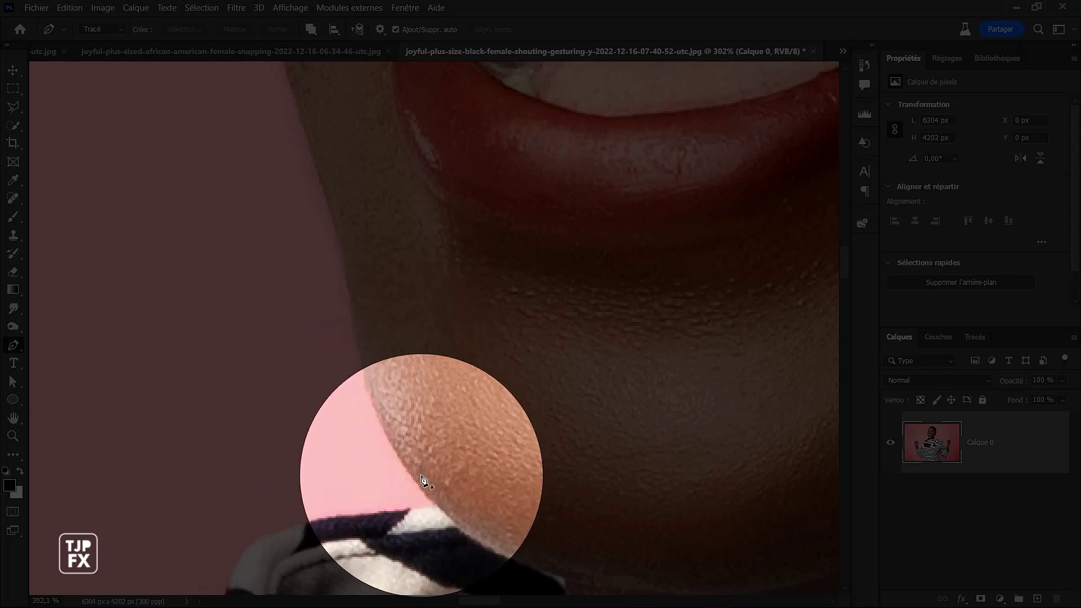
key("F4")
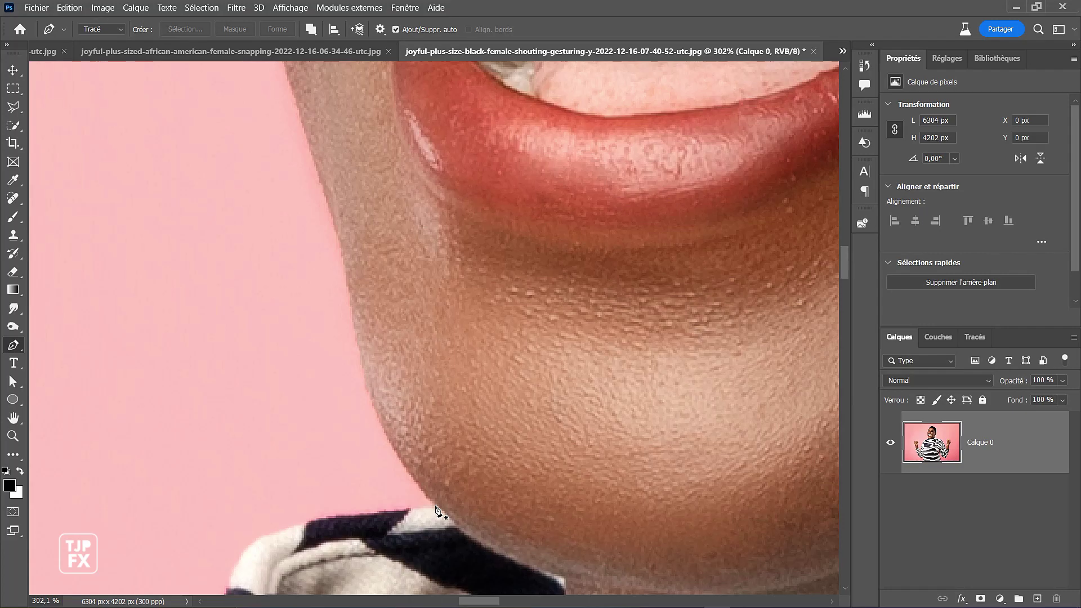
left_click(435, 502)
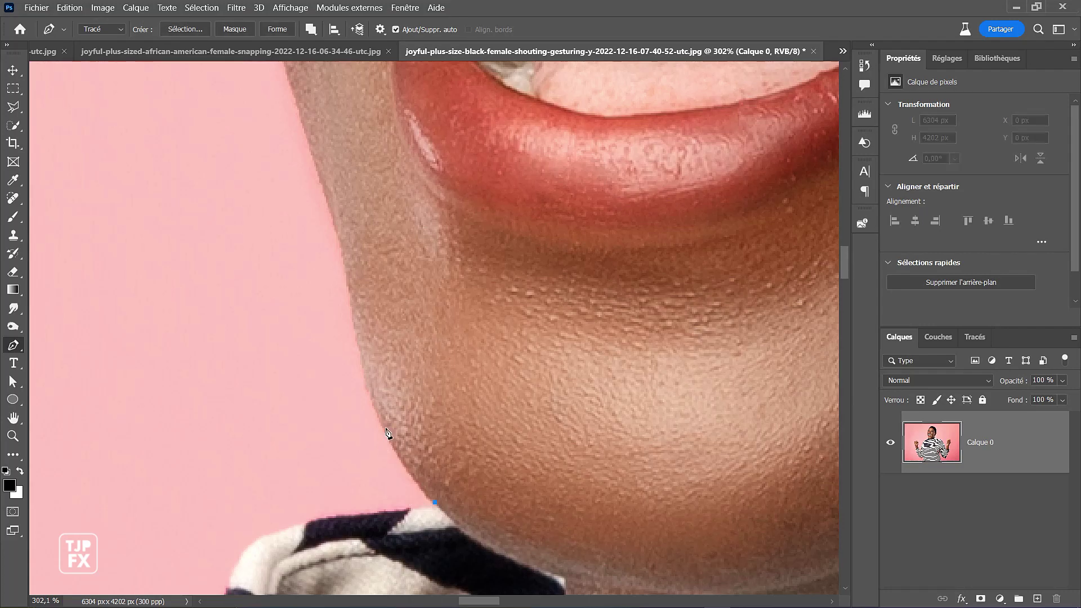
- Draw a curved path segment from the collar up the edge of the chin and shorten its outgoing direction handle
left_click(354, 315)
left_click_drag(355, 307, 337, 175)
left_click_drag(336, 175, 346, 232)
- Extend the path straight up the jaw, then add a middle anchor and move it onto the skin edge
key("space")
left_click_drag(337, 210, 352, 321)
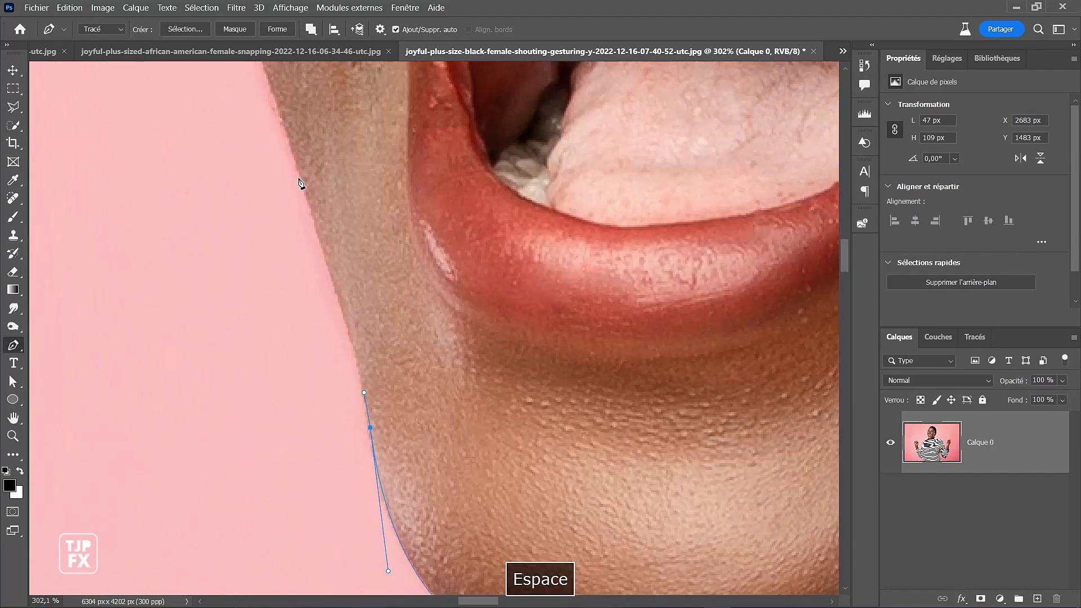
left_click(292, 151)
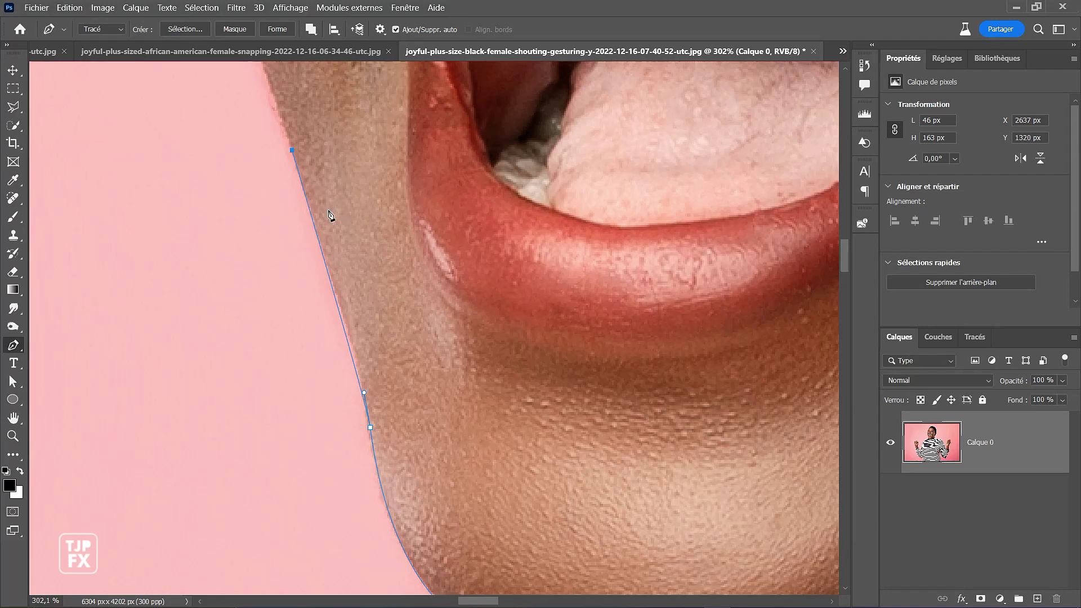
left_click(341, 319)
left_click_drag(341, 320, 346, 319)
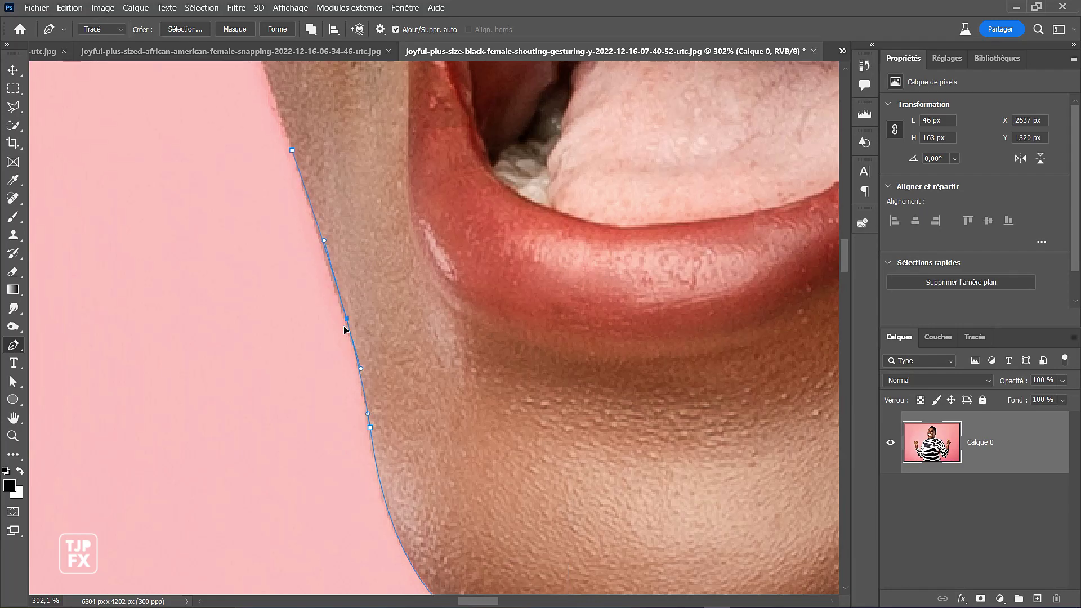
- Continue the path with two smooth anchors along the face edge, beside the mouth and at the cheek's widest part
key("space")
left_click_drag(284, 122, 346, 414)
left_click_drag(347, 421, 349, 431)
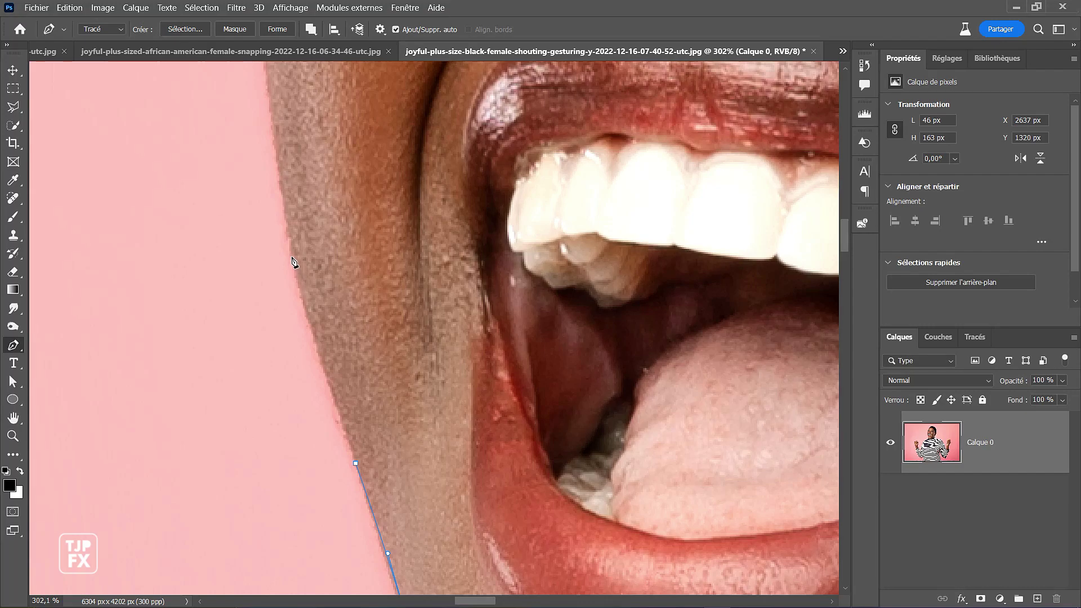
left_click_drag(290, 255, 286, 245)
key("space")
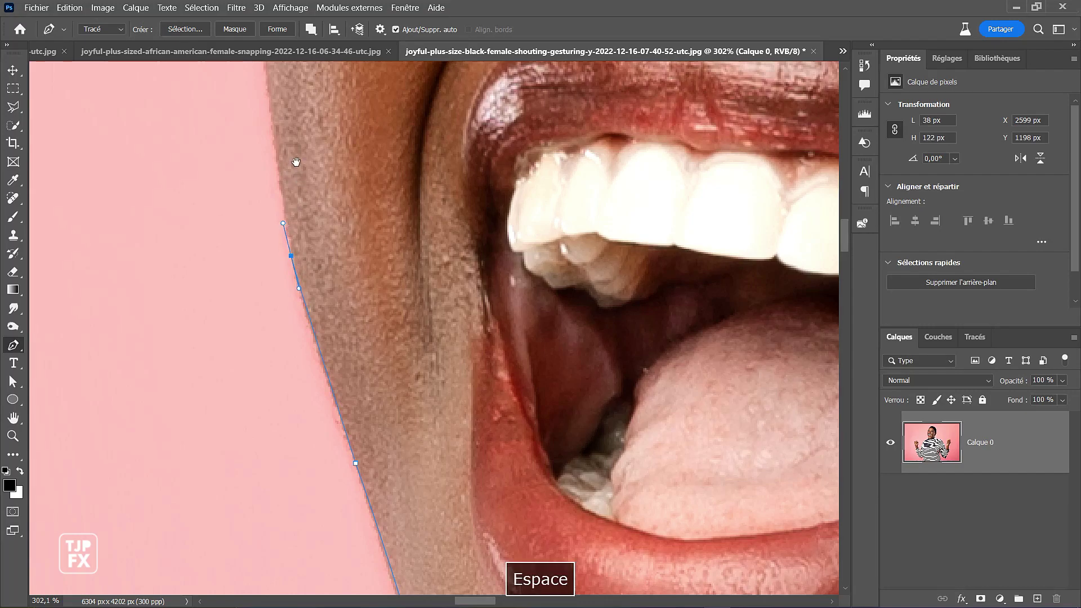
left_click_drag(321, 179, 299, 420)
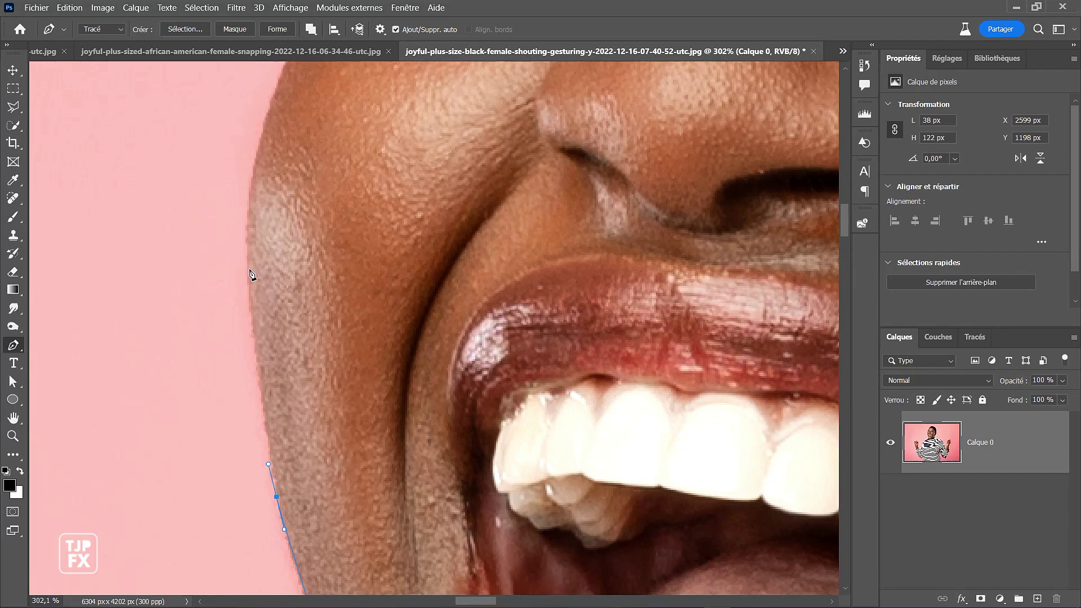
left_click_drag(248, 264, 248, 247)
- Add a curved segment from the cheek's widest part to the upper cheek below the eye
key("space")
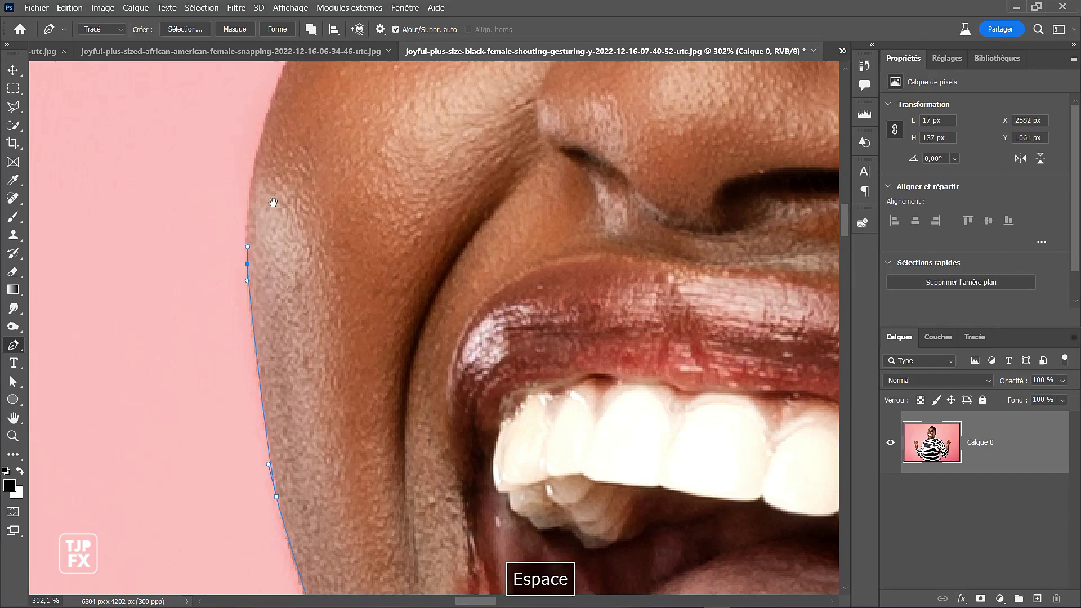
left_click_drag(283, 211, 269, 311)
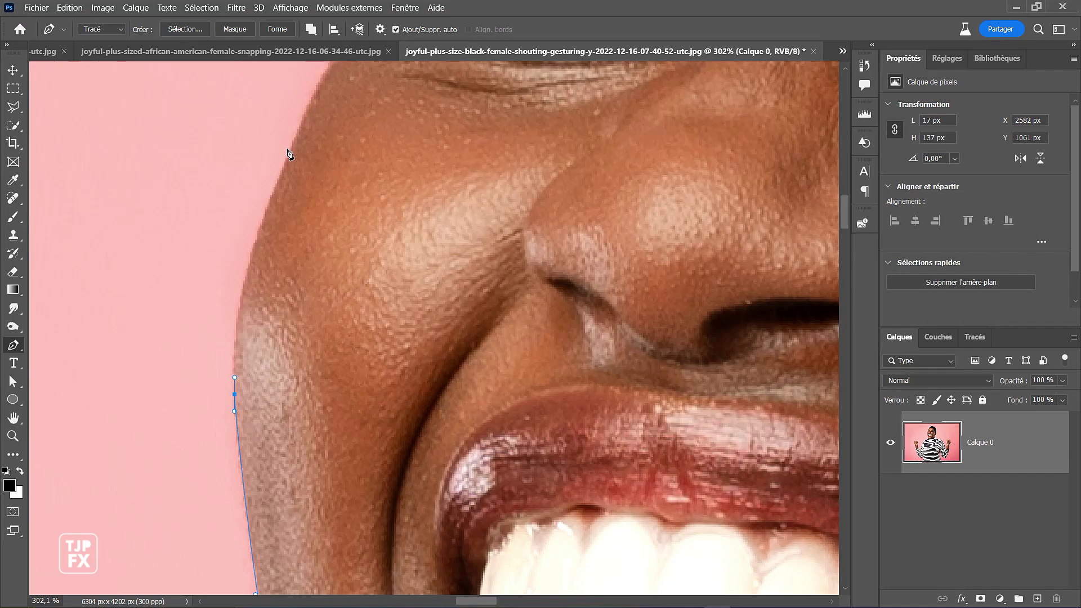
left_click_drag(291, 151, 465, 52)
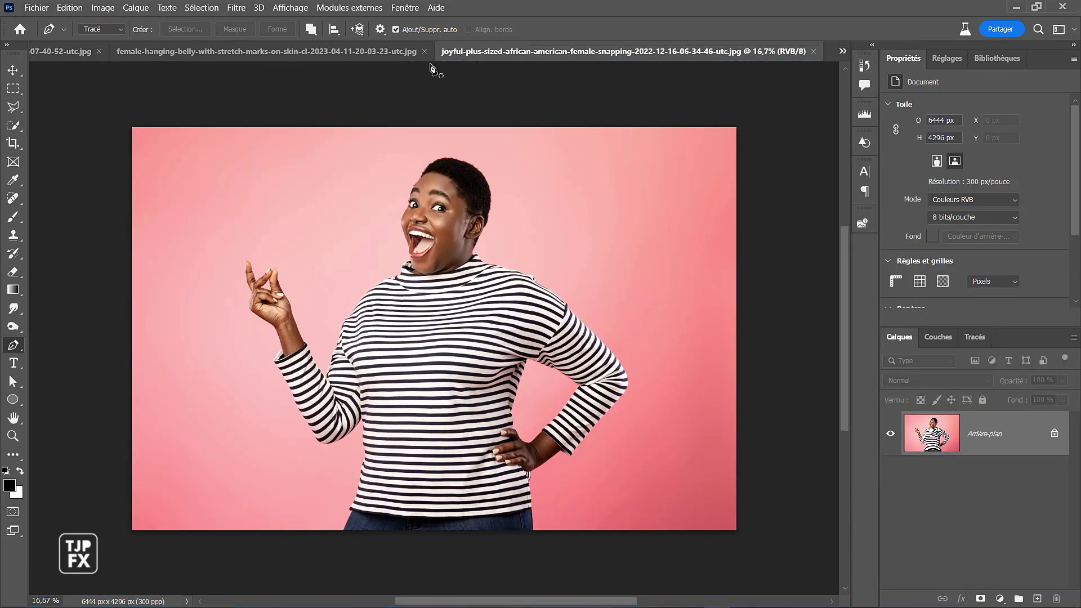
- Switch back to the joyful-plus-size-black-female-shouting-gesturing image from the other open documents
left_click(407, 59)
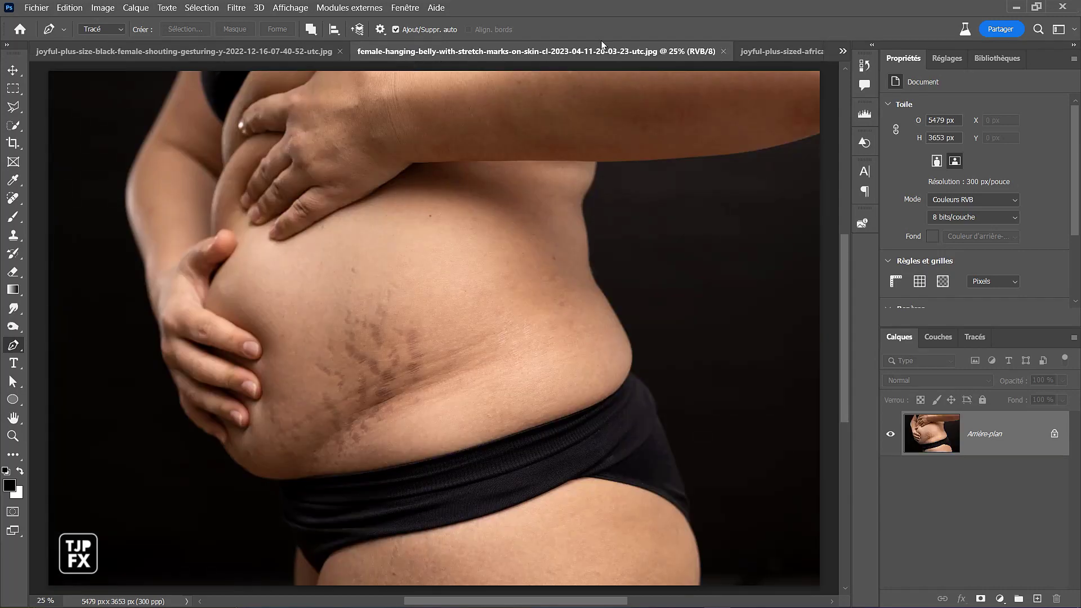
left_click(776, 50)
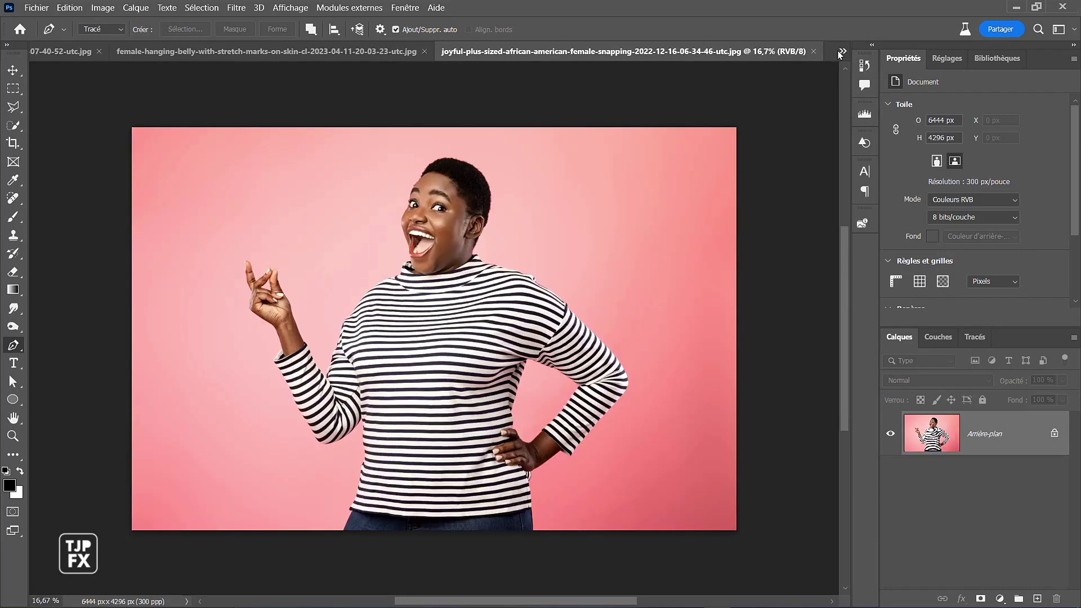
left_click(841, 52)
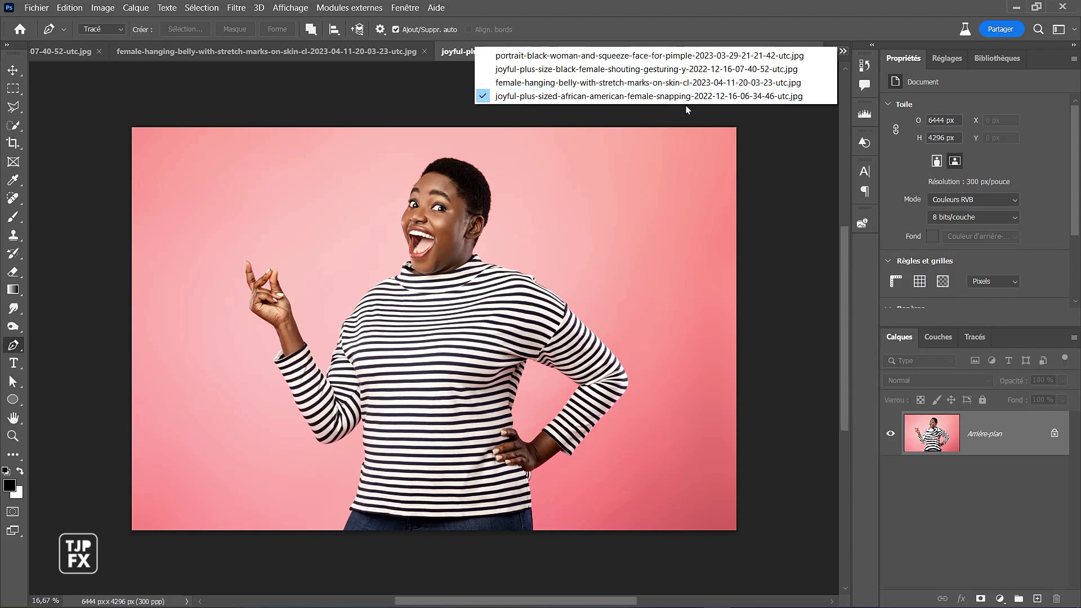
left_click(706, 69)
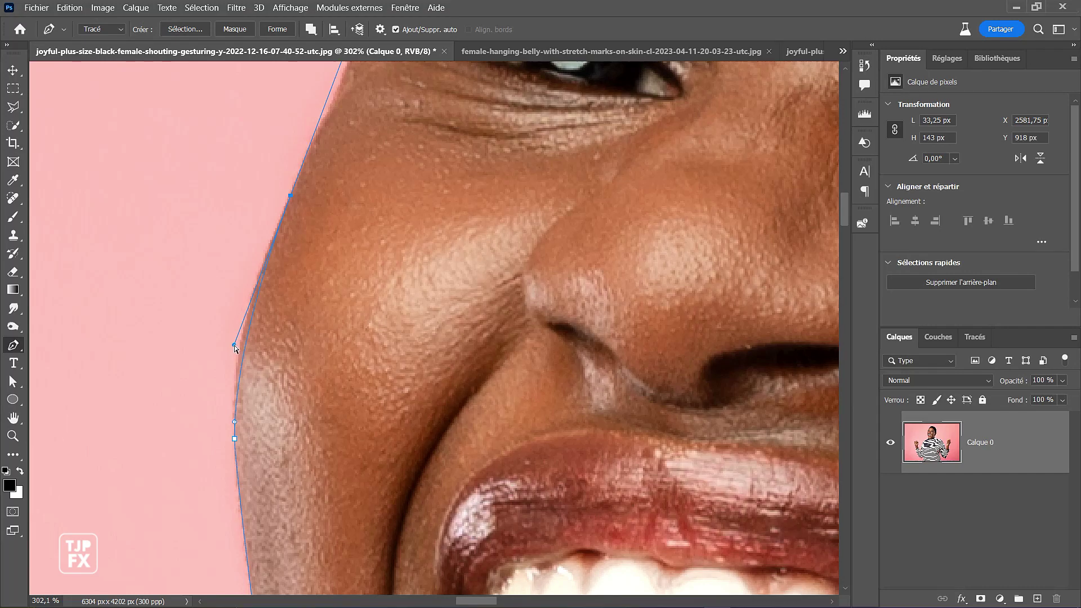
- Fit the upper cheek curve to the skin edge by adjusting its anchor's lower handle and shortening the upper one
left_click_drag(234, 345, 220, 363)
key("space")
left_click_drag(321, 164, 285, 284)
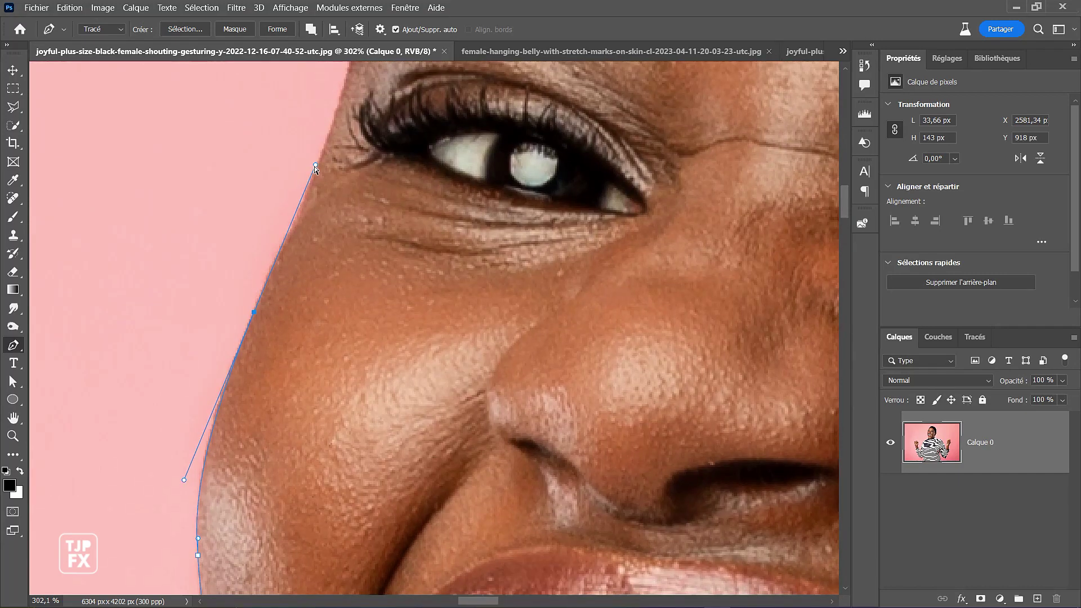
left_click_drag(315, 166, 284, 242)
key("space")
left_click_drag(314, 204, 280, 281)
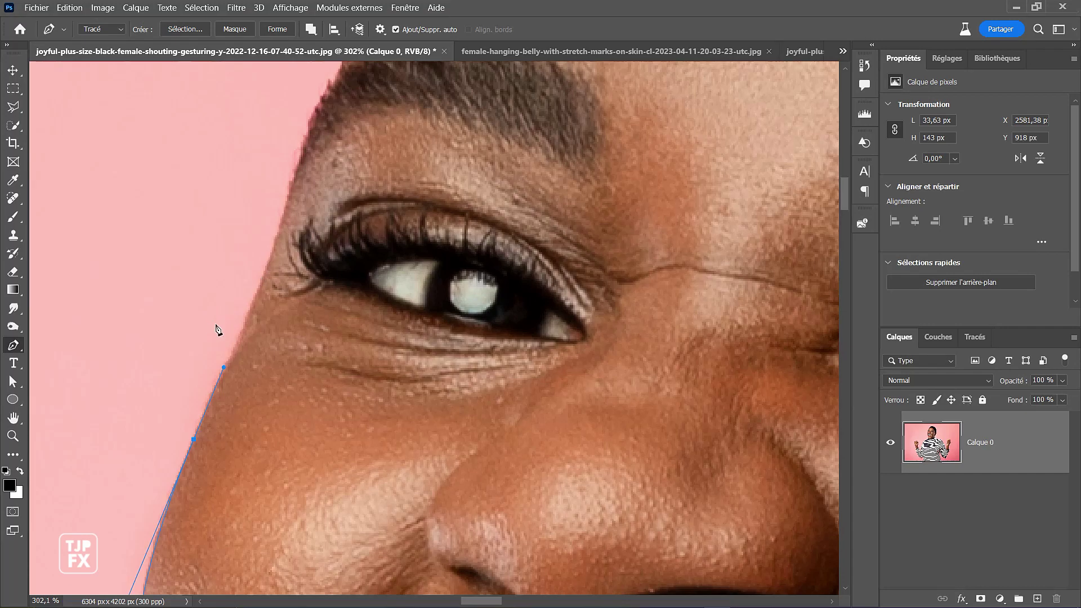
- Add a curved segment from the upper cheek past the eye to the brow's outer edge and remove the new anchor's outgoing handle
left_click(296, 169)
left_click_drag(299, 161, 304, 111)
left_click_drag(305, 99, 305, 99)
left_click(297, 170, "alt")
key("space")
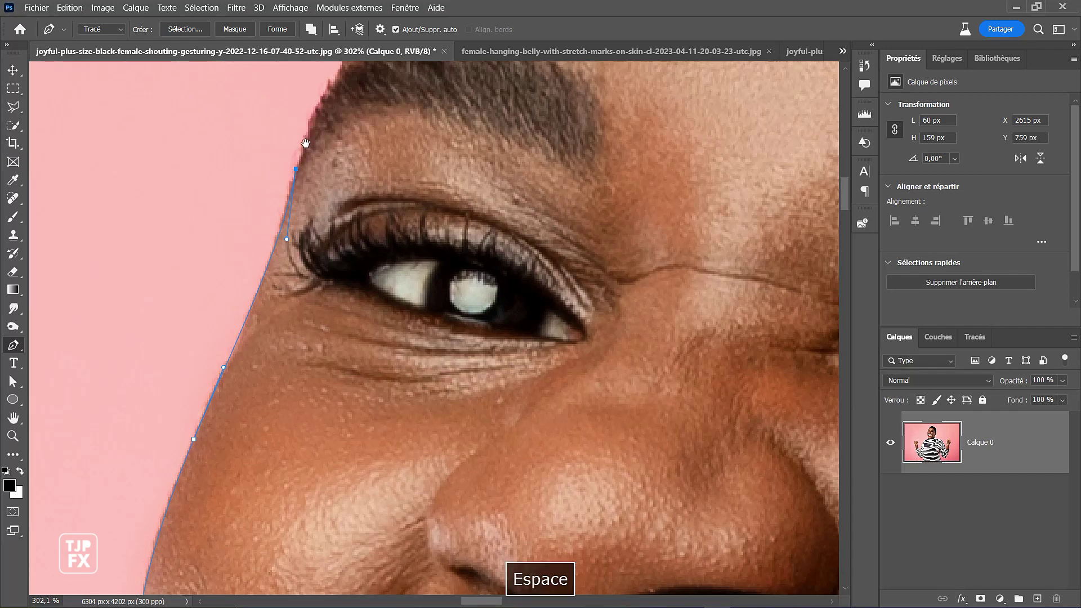
left_click_drag(305, 158, 290, 204)
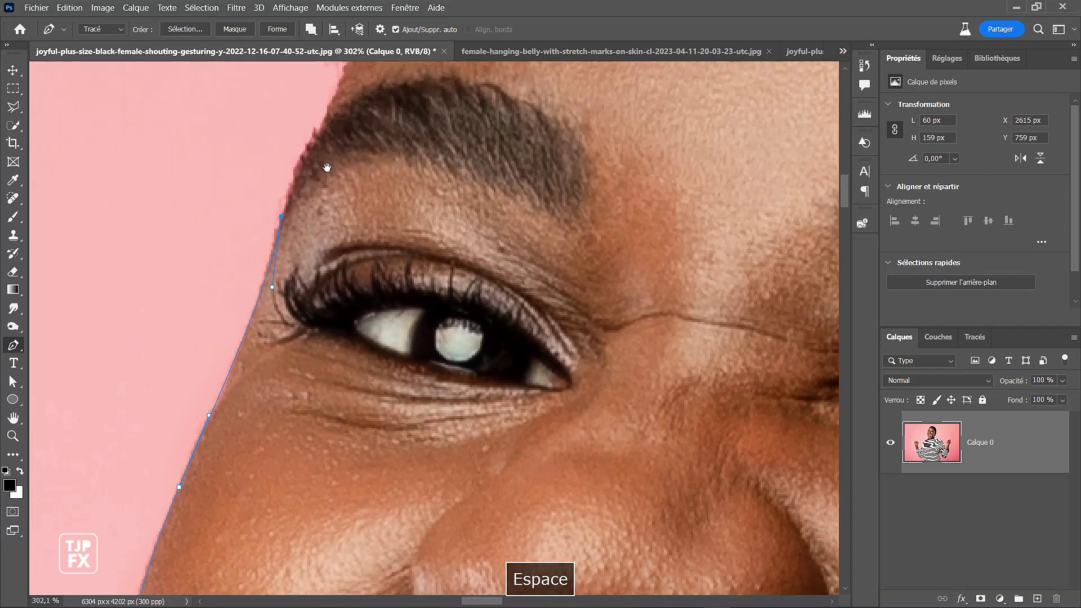
left_click_drag(293, 234, 269, 282)
mouse_move(252, 241)
left_mouse_down()
mouse_move(225, 266)
mouse_move(269, 239)
left_mouse_up()
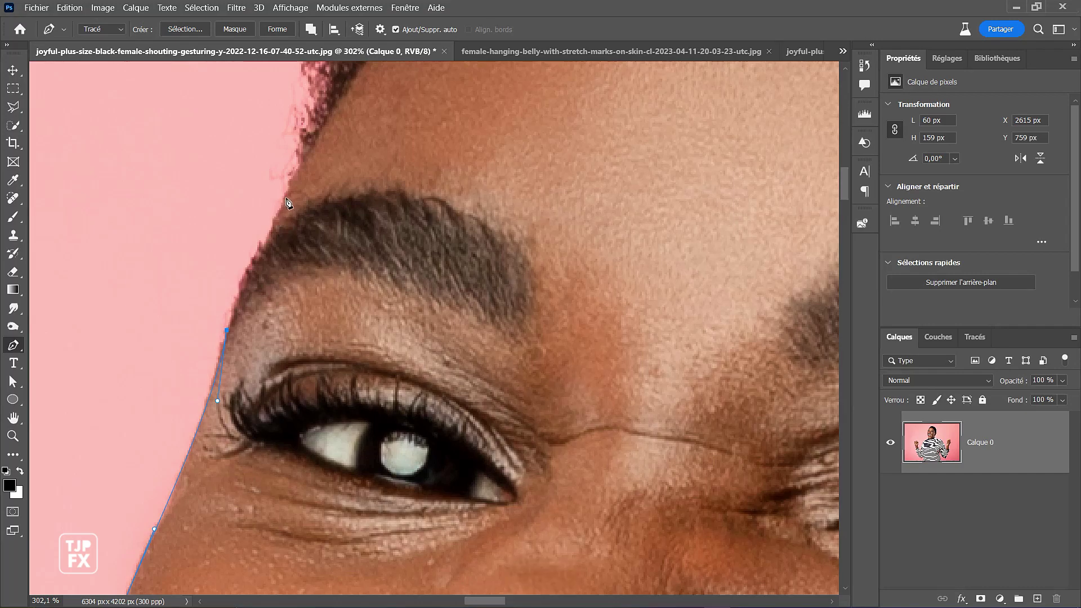
left_click(299, 165)
left_click_drag(301, 164, 319, 125)
key("ctrl+z")
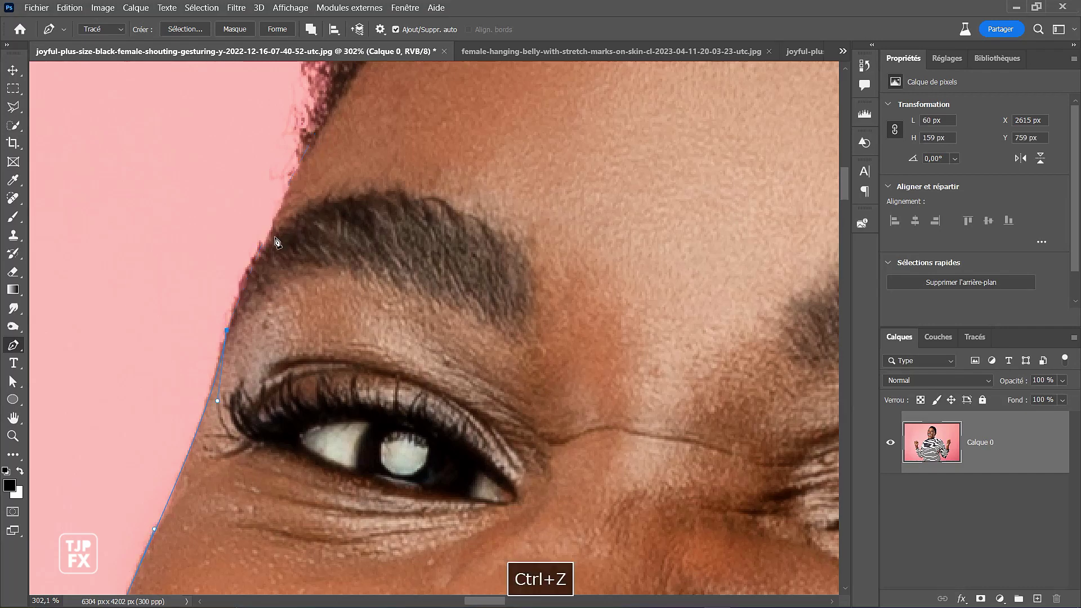
- Add two smooth anchors along the eyebrow's outer edge, ending where the temple hair begins
left_click_drag(264, 244, 269, 236)
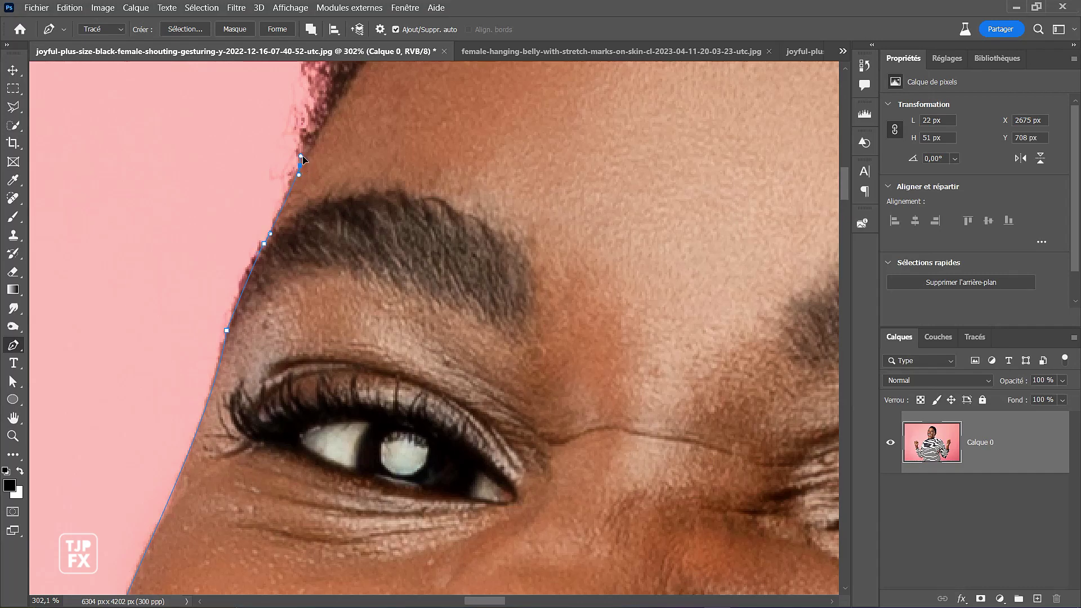
key("space")
left_click_drag(303, 161, 238, 301)
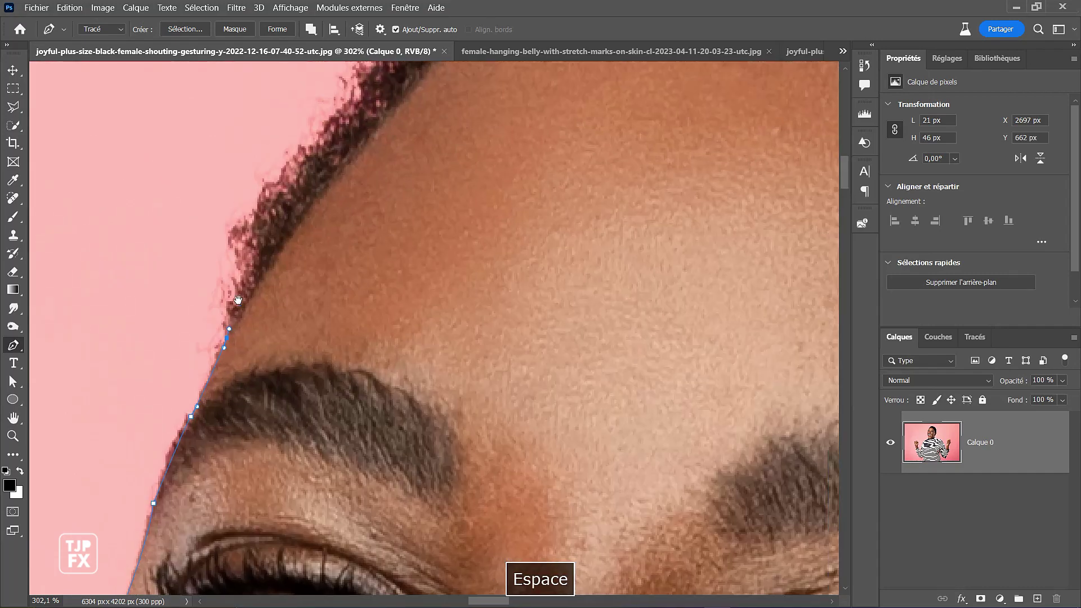
- Continue the path up the outer edge of the temple hair with four anchors beside the forehead
key("ctrl+space")
left_click_drag(310, 237, 245, 267)
key("space")
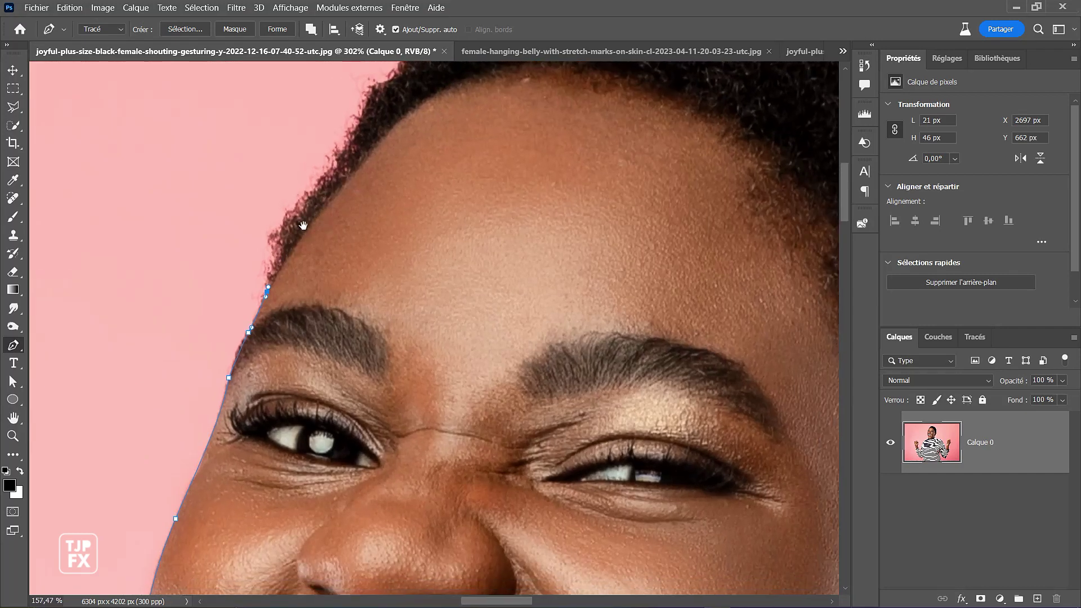
left_click_drag(303, 226, 243, 292)
left_click_drag(282, 243, 268, 256)
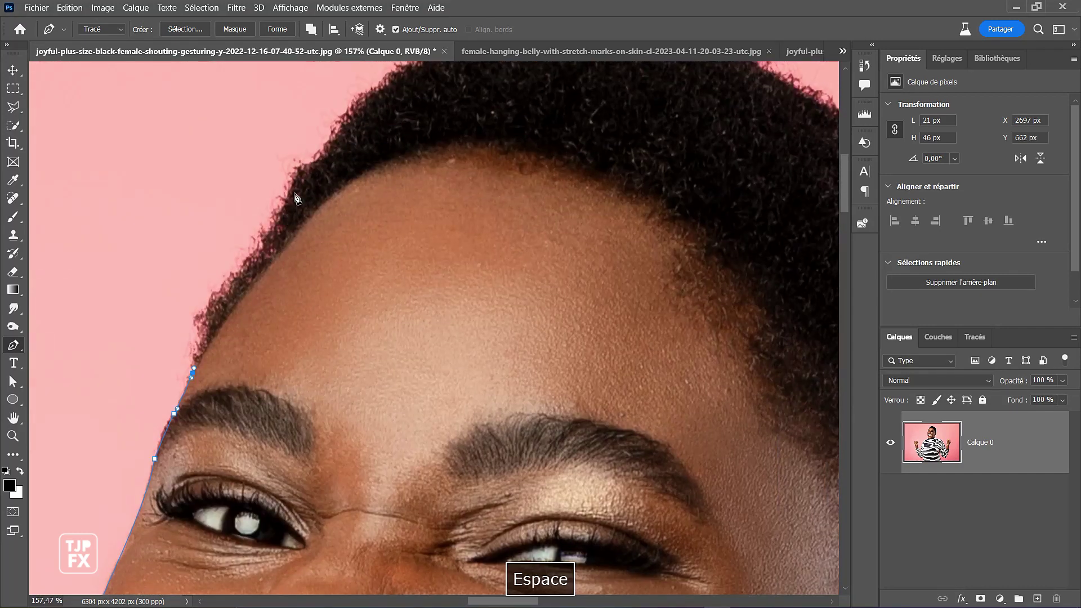
left_click(191, 341)
left_click_drag(209, 288, 228, 261)
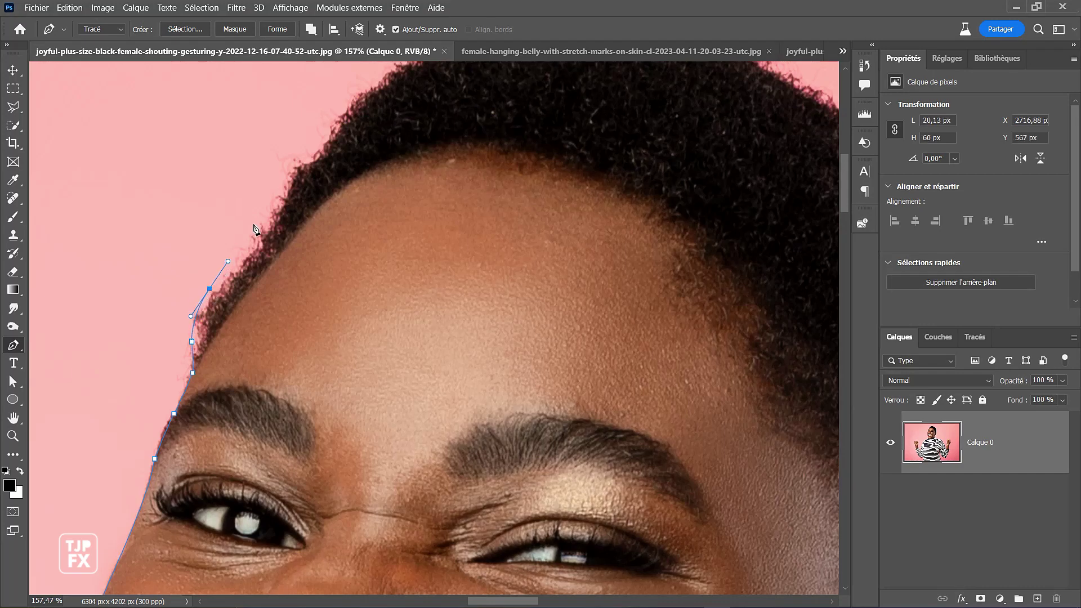
left_click_drag(256, 223, 257, 213)
left_click_drag(283, 171, 281, 221)
- Trace the rising hair contour with four more anchors, from above the temple to near the crown
key("space")
left_click_drag(366, 121, 280, 299)
left_click_drag(301, 246, 310, 222)
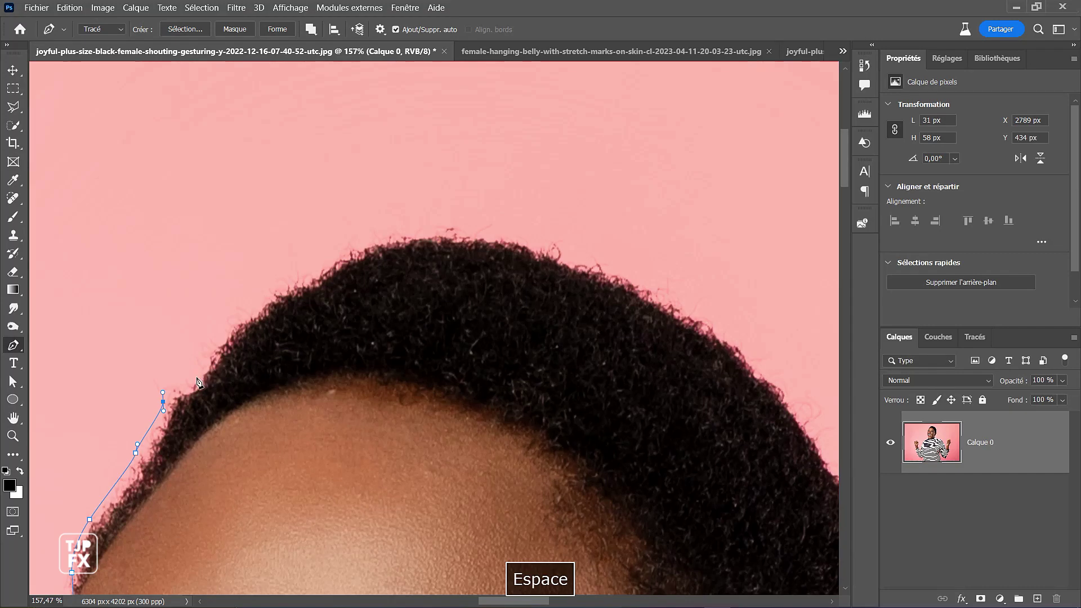
left_click_drag(191, 383, 216, 340)
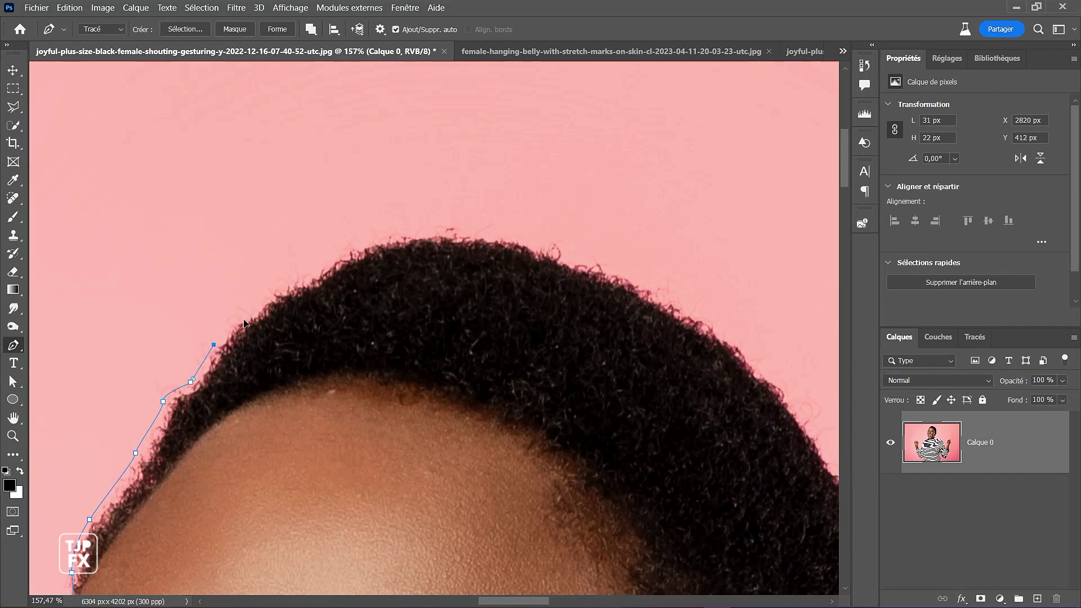
left_click_drag(269, 297, 272, 294)
left_click_drag(334, 250, 351, 243)
- Trace over the top of the head and down the far side of the hair with three long smooth curves
left_click_drag(418, 202, 313, 159)
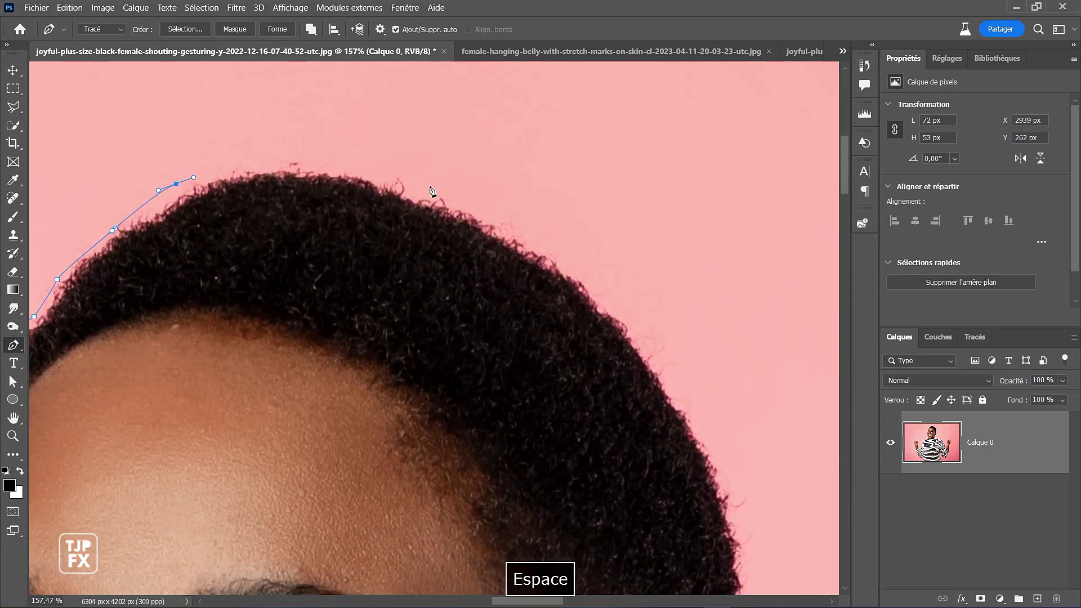
left_click_drag(421, 186, 515, 176)
key("space")
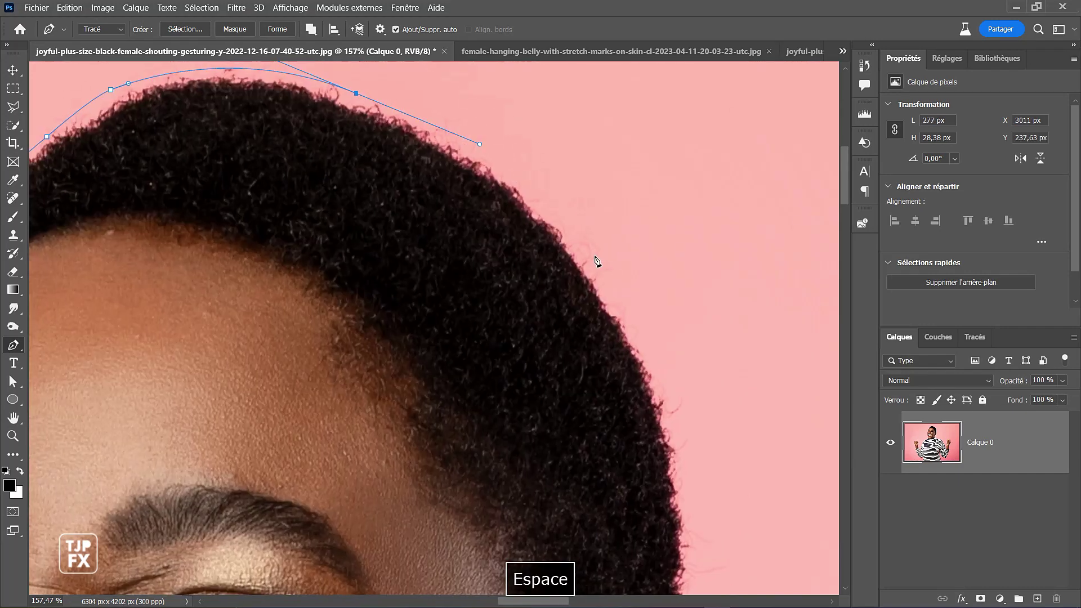
left_click_drag(602, 266, 632, 311)
key("space")
left_click_drag(651, 258, 636, 179)
left_click_drag(643, 296, 651, 341)
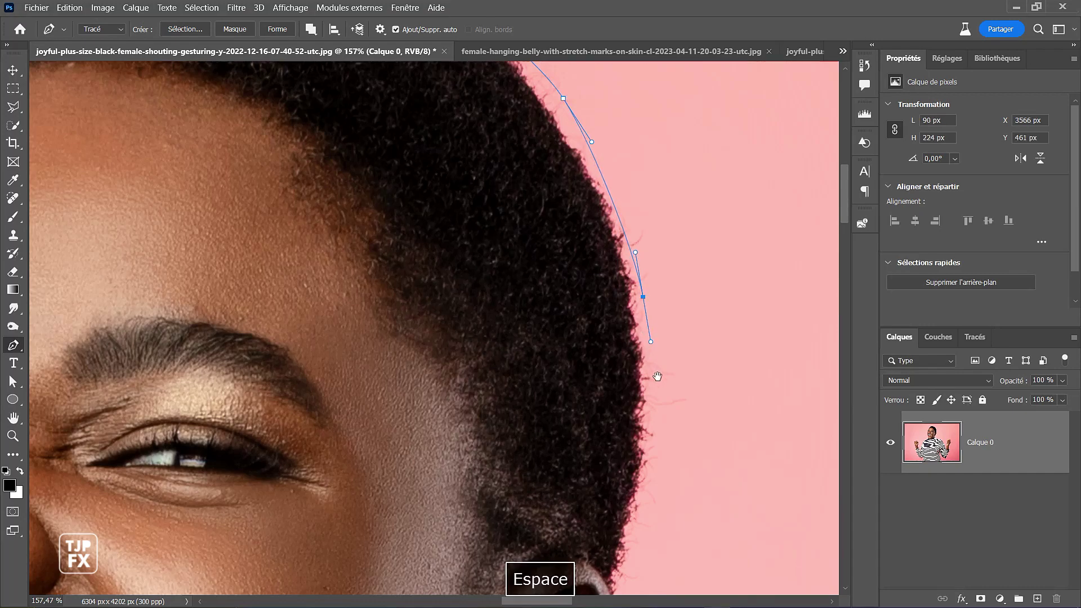
- Extend the path down the hair edge behind the temple to the upper edge of the ear
left_click_drag(661, 300, 645, 91)
left_click_drag(636, 273, 642, 175)
left_click_drag(627, 312, 651, 272)
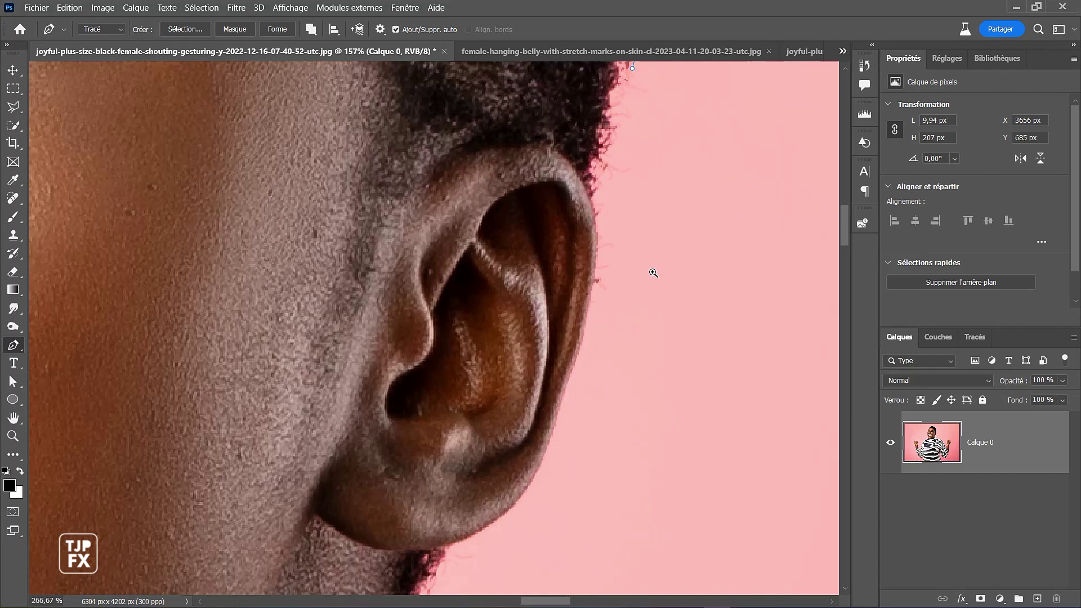
left_click(590, 199)
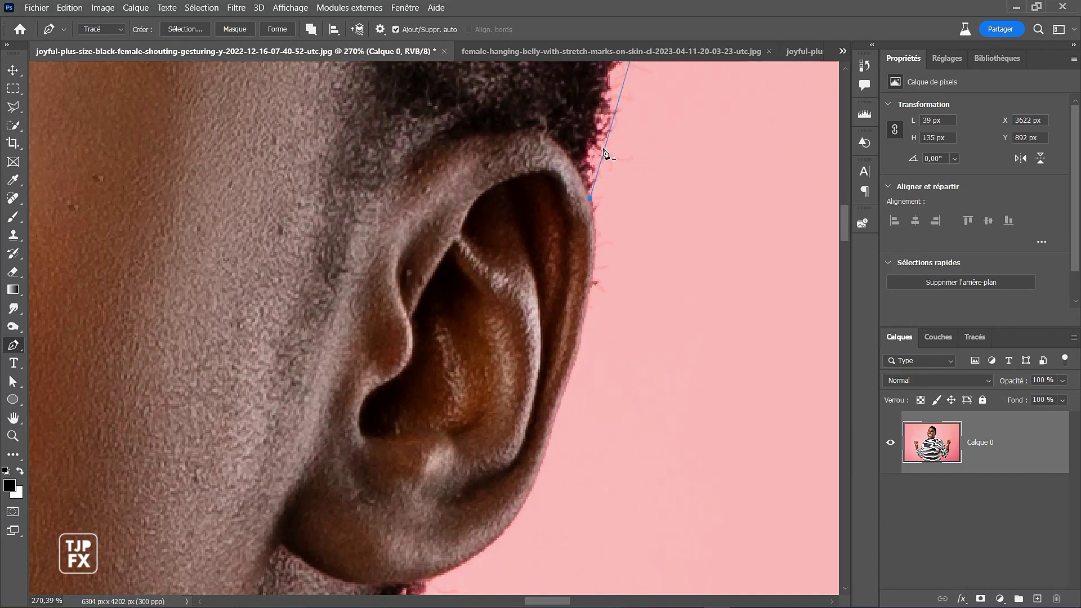
left_click_drag(604, 151, 608, 153)
- Trace the ear's outer rim down toward the lobe with three smooth anchors
key("space")
left_click_drag(587, 252, 611, 168)
mouse_move(613, 209)
left_mouse_down()
mouse_move(620, 181)
mouse_move(601, 189)
mouse_move(598, 209)
left_mouse_up()
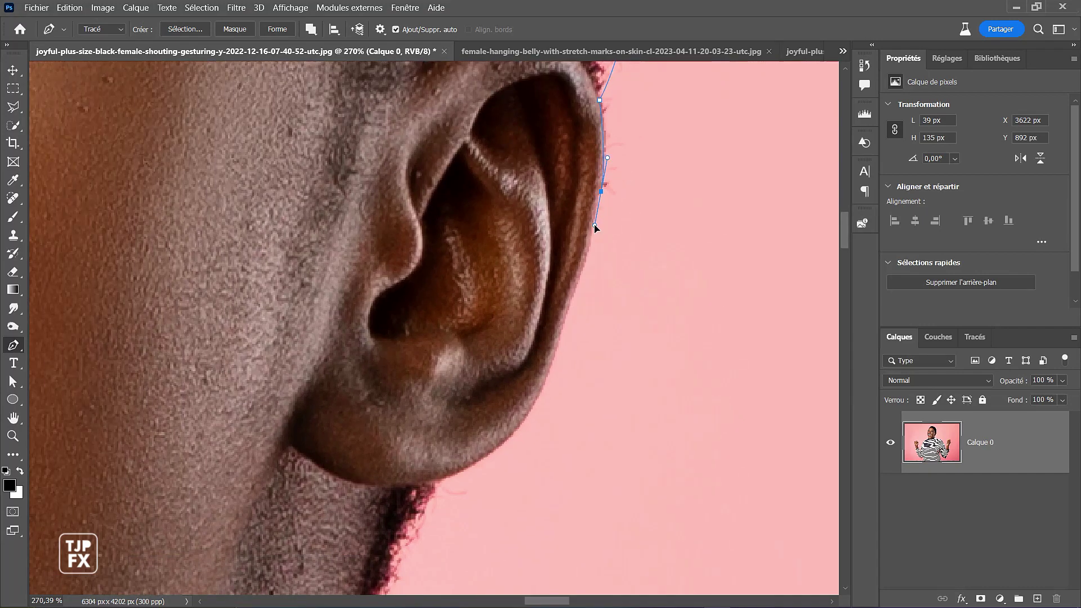
left_click(575, 288)
key("space")
left_click_drag(569, 300, 583, 243)
key("space")
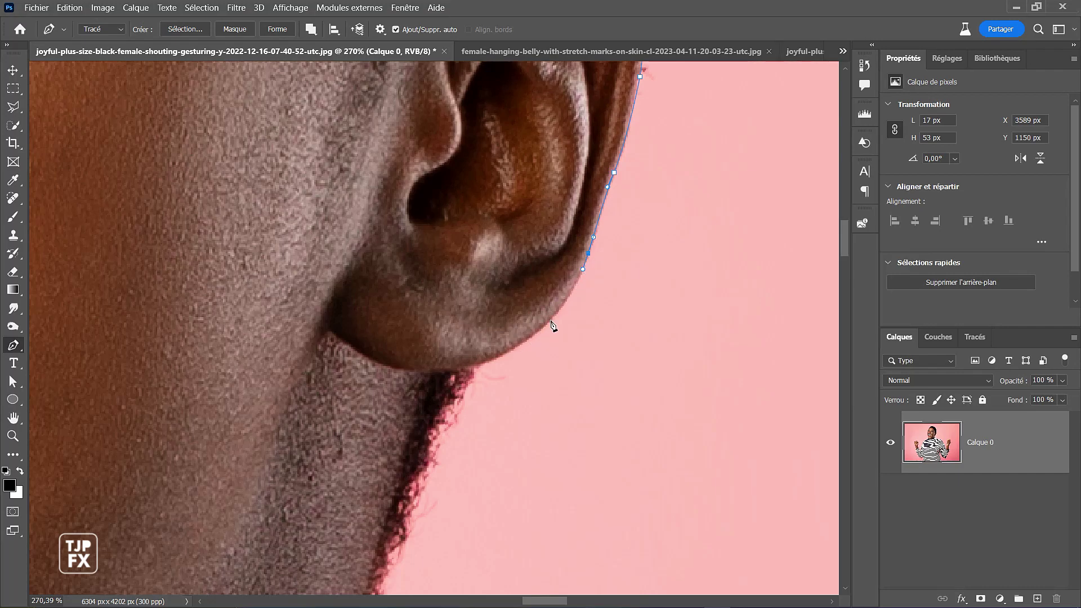
- Curve the path around the earlobe to the start of the nape hair and shorten the new anchor's outgoing handle
key("space")
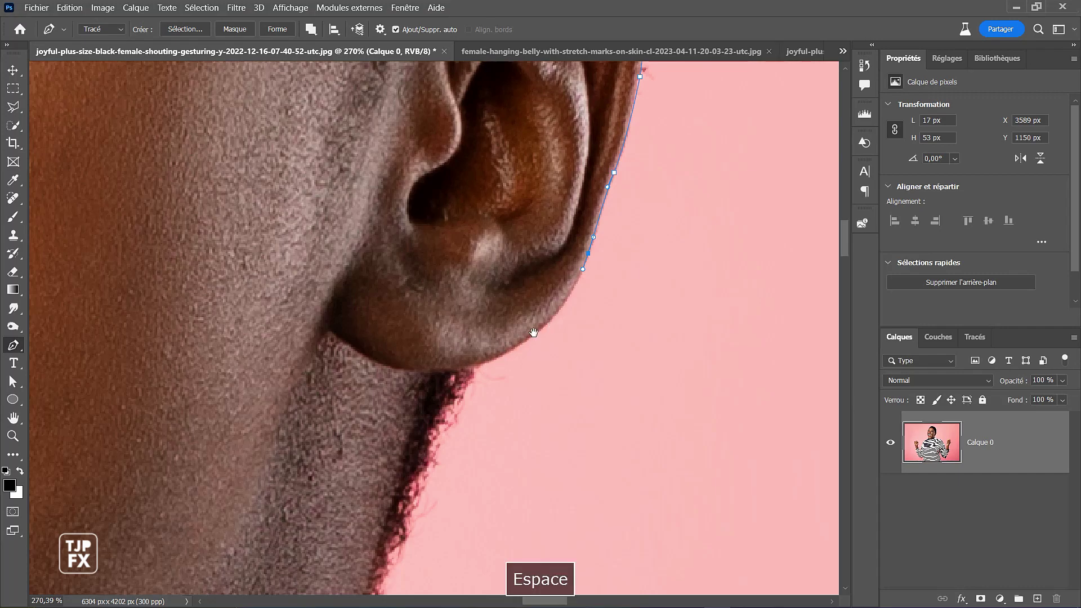
mouse_move(536, 322)
left_mouse_down()
mouse_move(584, 306)
mouse_move(494, 333)
mouse_move(518, 332)
left_mouse_up()
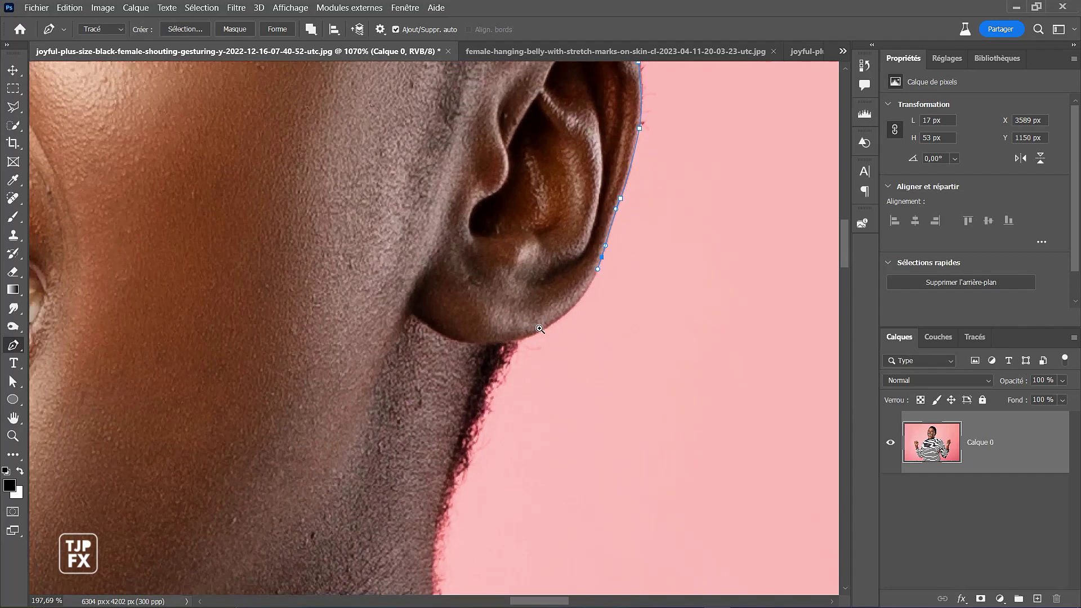
key("space")
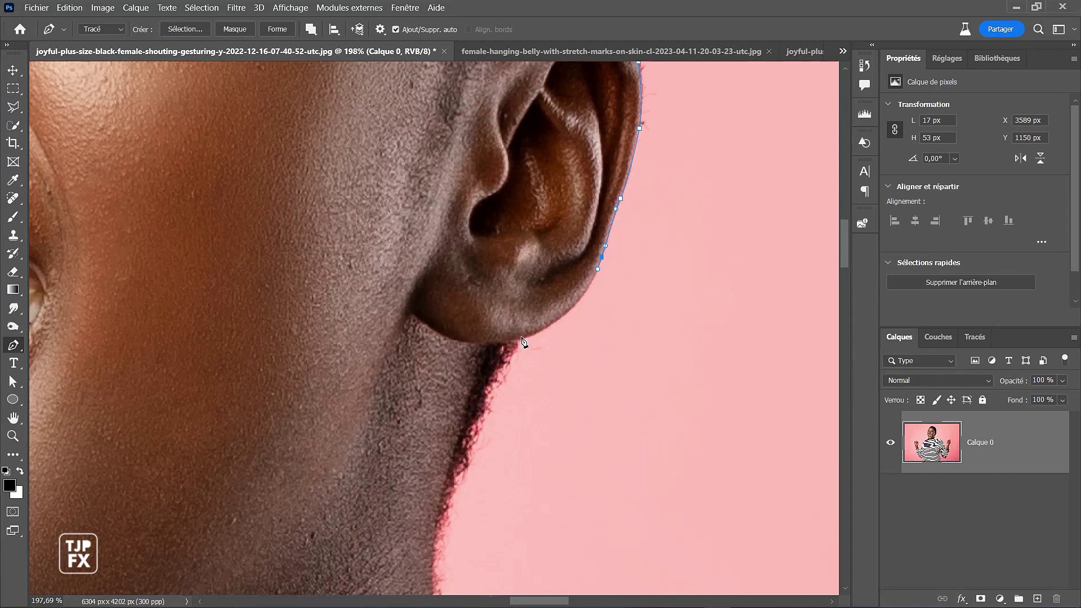
left_click_drag(518, 337, 447, 363)
left_click_drag(465, 358, 513, 342)
key("space")
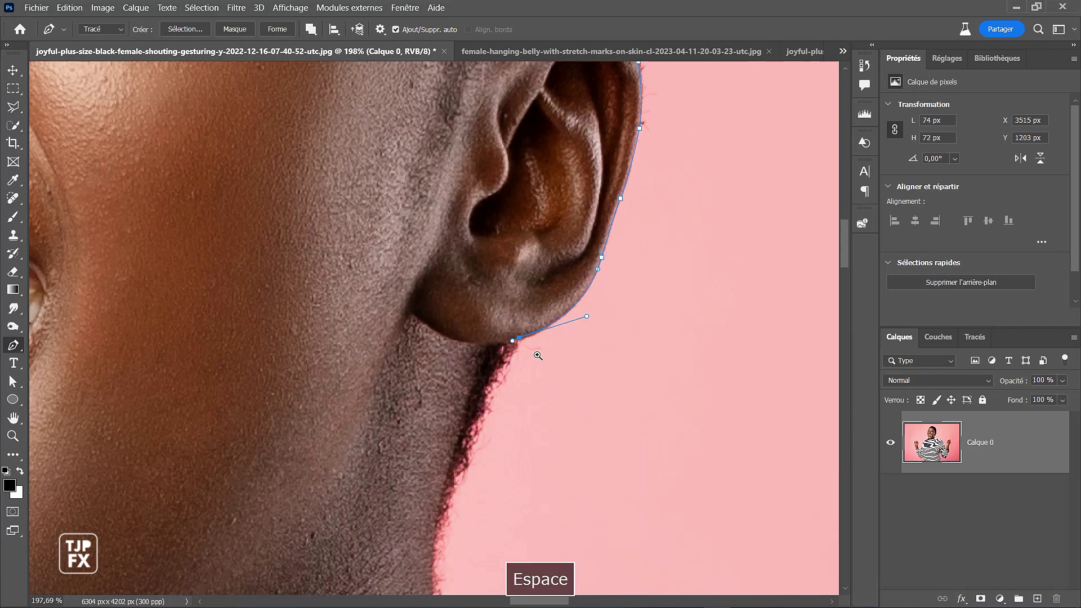
- Place three corner anchors down the nape hair edge below the earlobe
key("ctrl+space")
left_click_drag(516, 360, 551, 261)
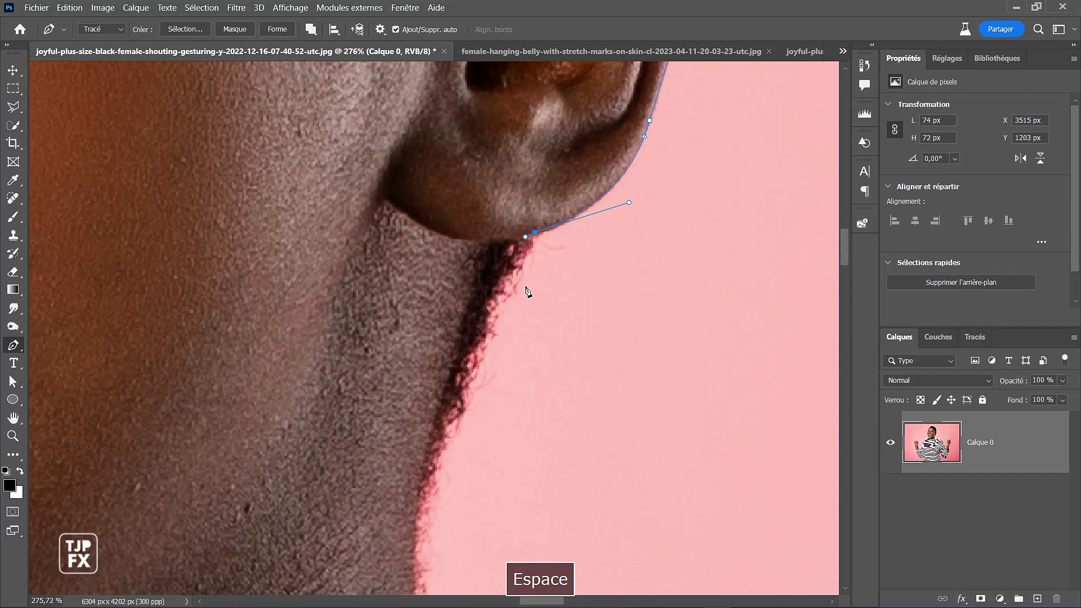
left_click(523, 268)
left_click(495, 328)
left_click(458, 424)
- Add a curved segment down the neck, remove its anchor's outgoing handle, and extend the path to where the neck meets the collar
key("space")
left_click_drag(447, 413, 463, 286)
left_click_drag(483, 355, 473, 283)
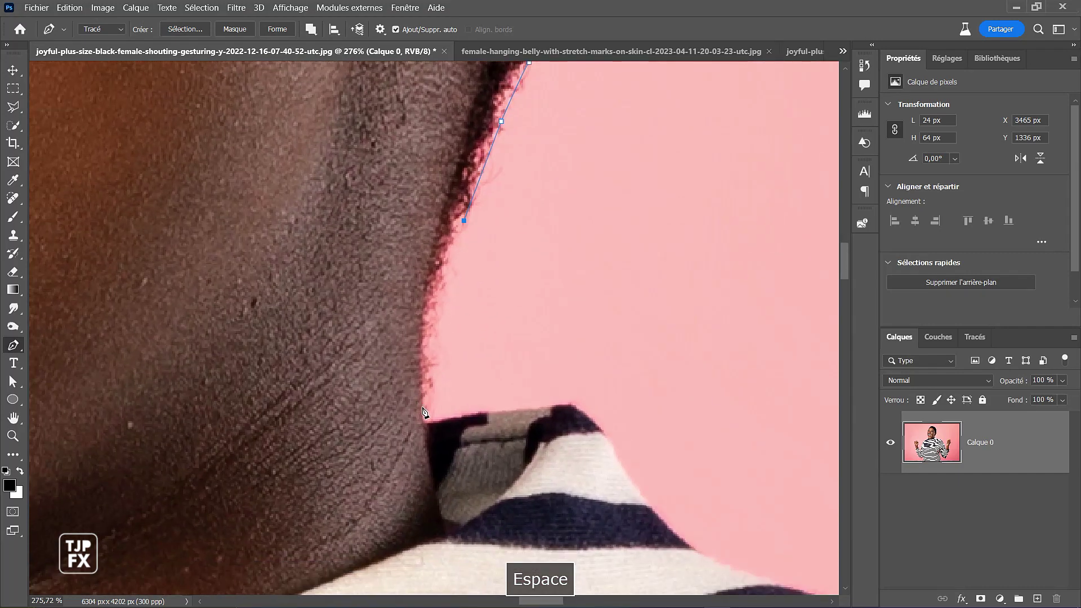
left_click_drag(423, 379, 432, 439)
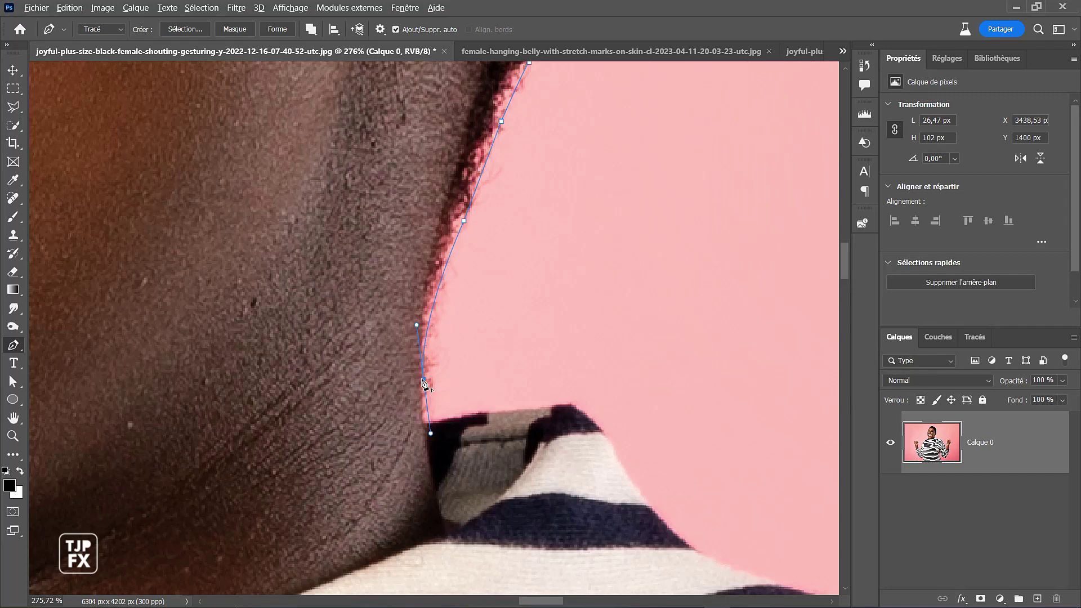
left_click(424, 379, "alt")
left_click_drag(422, 422, 429, 424)
- Trace the sweater collar's upper edge and round its outer corner with short smooth segments
key("space")
left_click_drag(551, 387, 535, 258)
left_click_drag(552, 356, 514, 174)
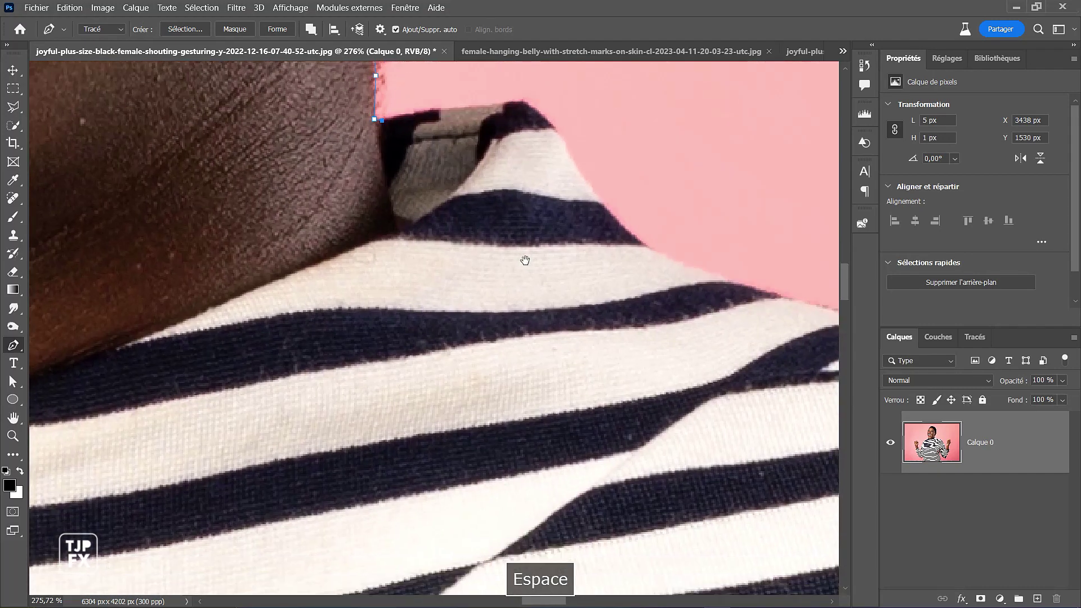
left_click_drag(524, 258, 521, 246)
key("ctrl+space")
mouse_move(462, 190)
left_mouse_down()
mouse_move(481, 191)
mouse_move(454, 203)
mouse_move(478, 190)
left_mouse_up()
key("space")
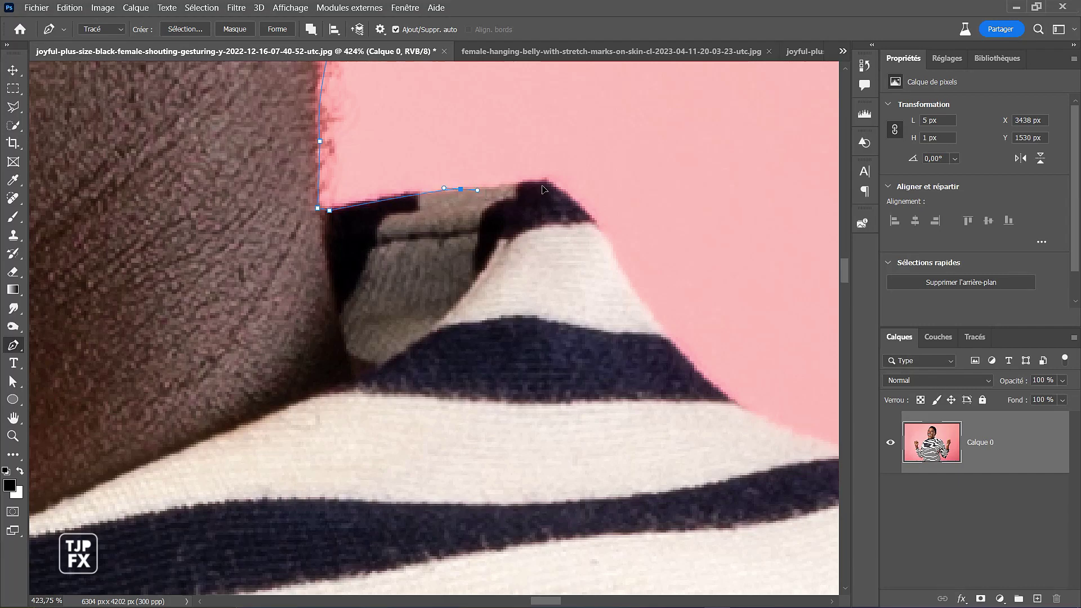
mouse_move(556, 189)
left_mouse_down()
mouse_move(602, 238)
mouse_move(550, 195)
left_mouse_up()
key("space")
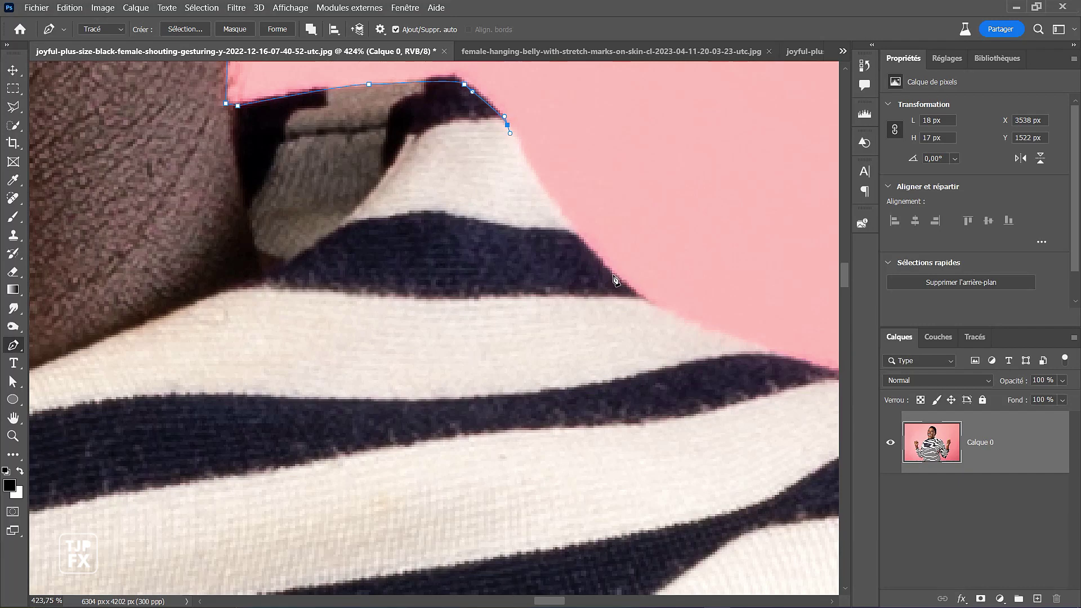
- Extend the path down the collar's slope to its dark stripe and on to the next dark stripe on the shoulder
left_click_drag(613, 273, 641, 305)
key("space")
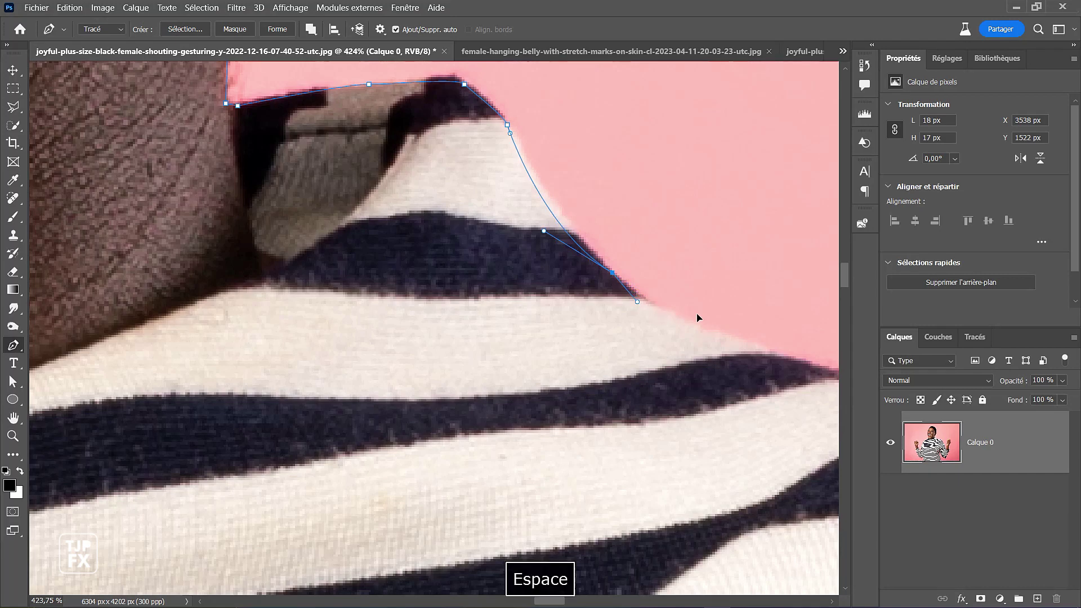
left_click_drag(492, 252, 481, 250)
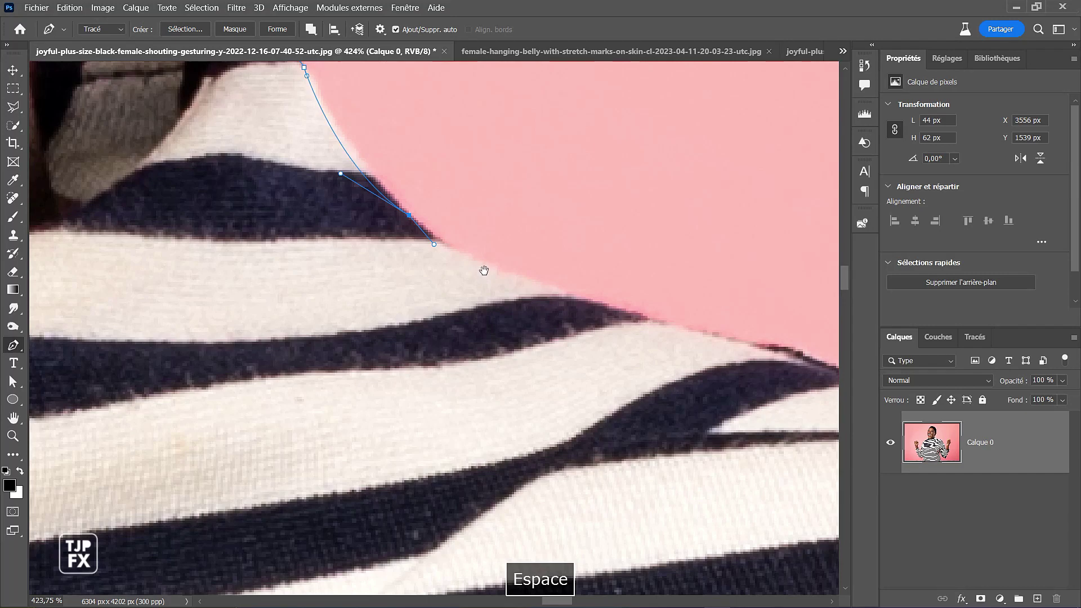
left_click_drag(478, 271, 482, 272)
left_click_drag(554, 286, 514, 273)
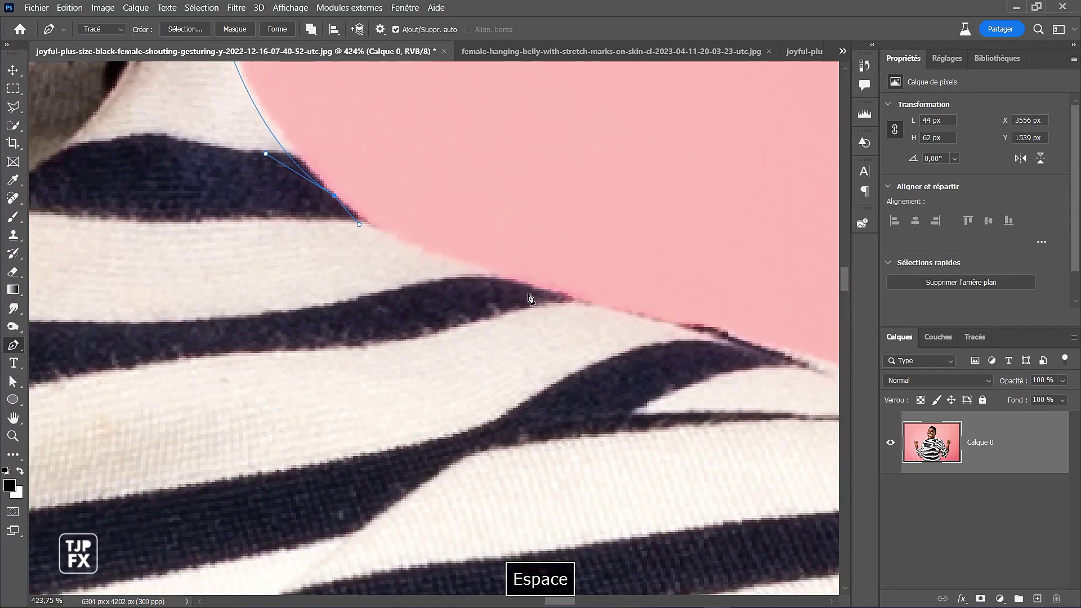
left_click(513, 285)
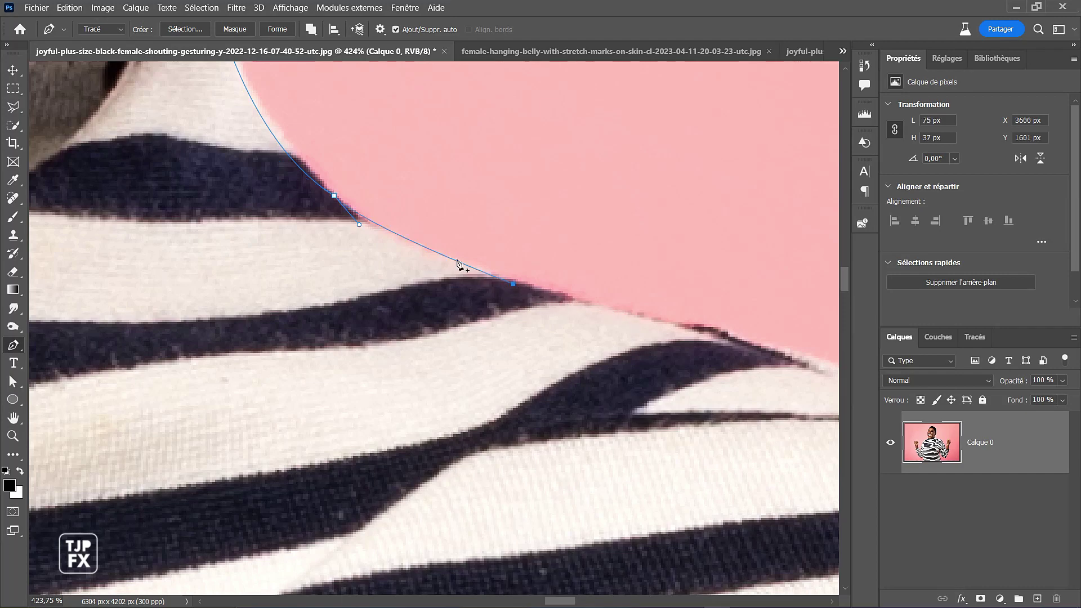
- Insert an anchor midway along the last shoulder segment and move it onto the edge of the white fabric
left_click(417, 244)
key("ctrl")
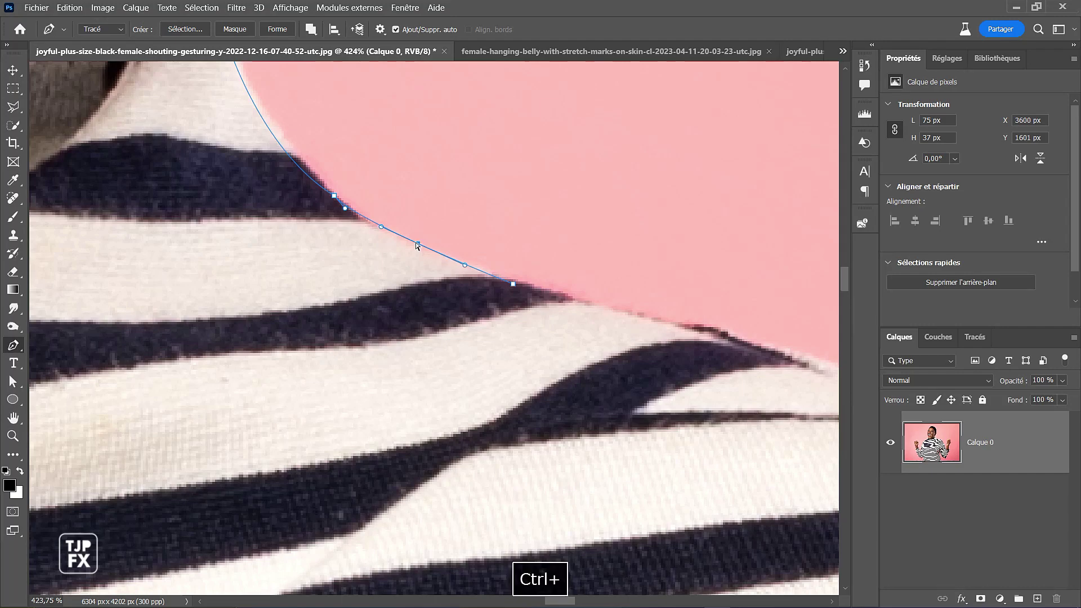
left_click_drag(417, 245, 410, 248)
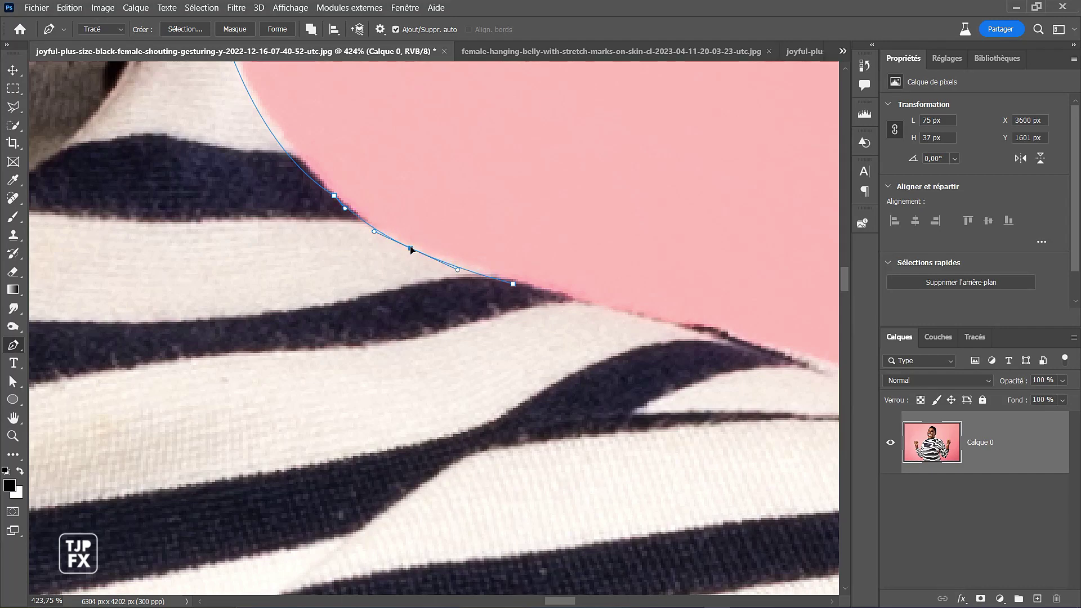
key("space")
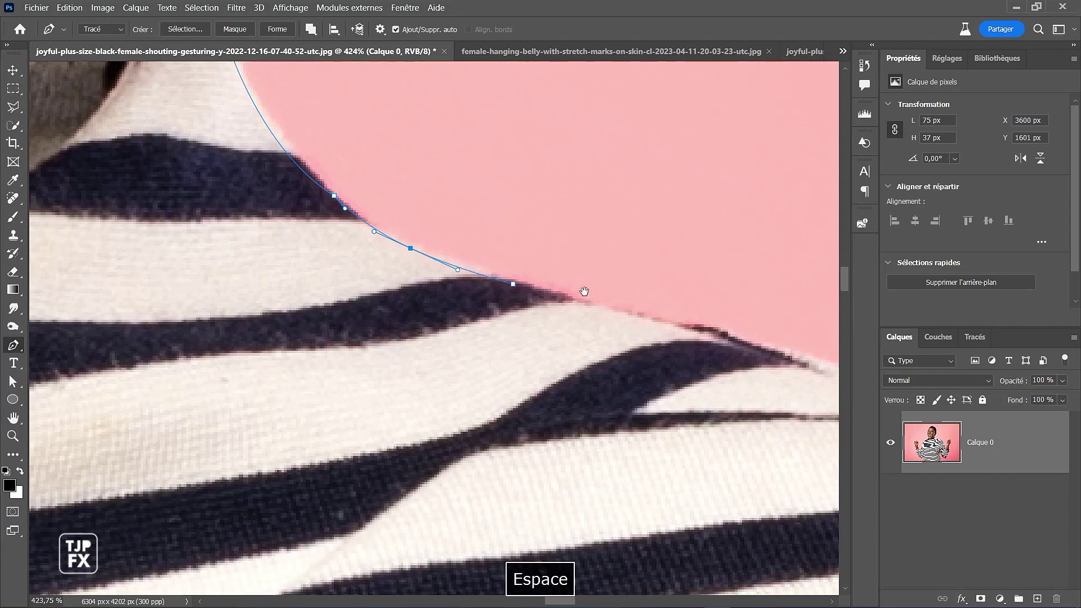
- Extend the path along the shoulder past the thin dark fold and on to the white fabric beyond the following dark stripe's tip
left_click_drag(481, 259, 374, 208)
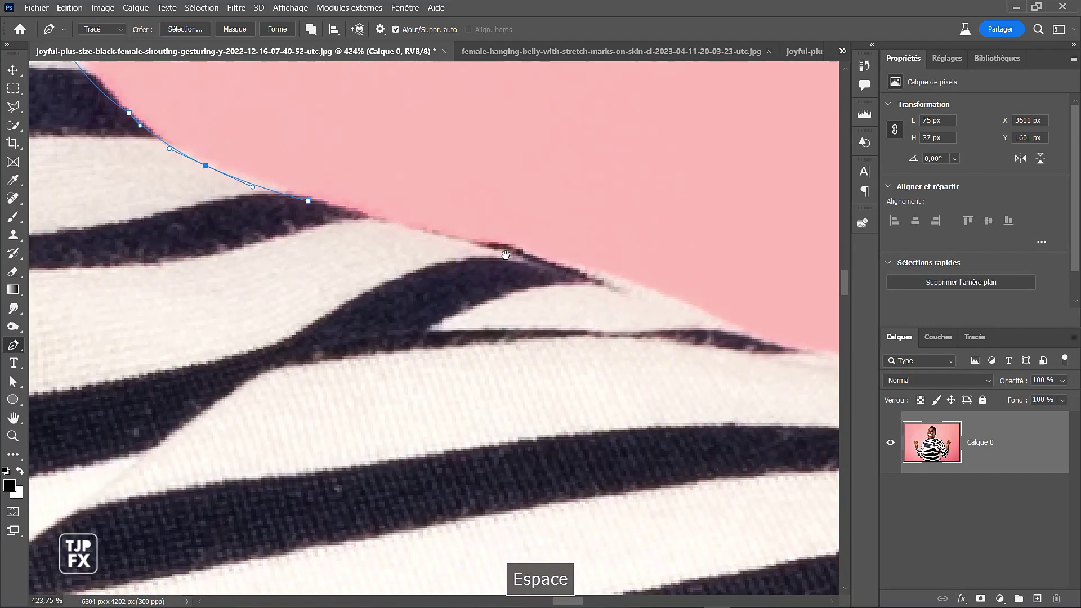
left_click(479, 241)
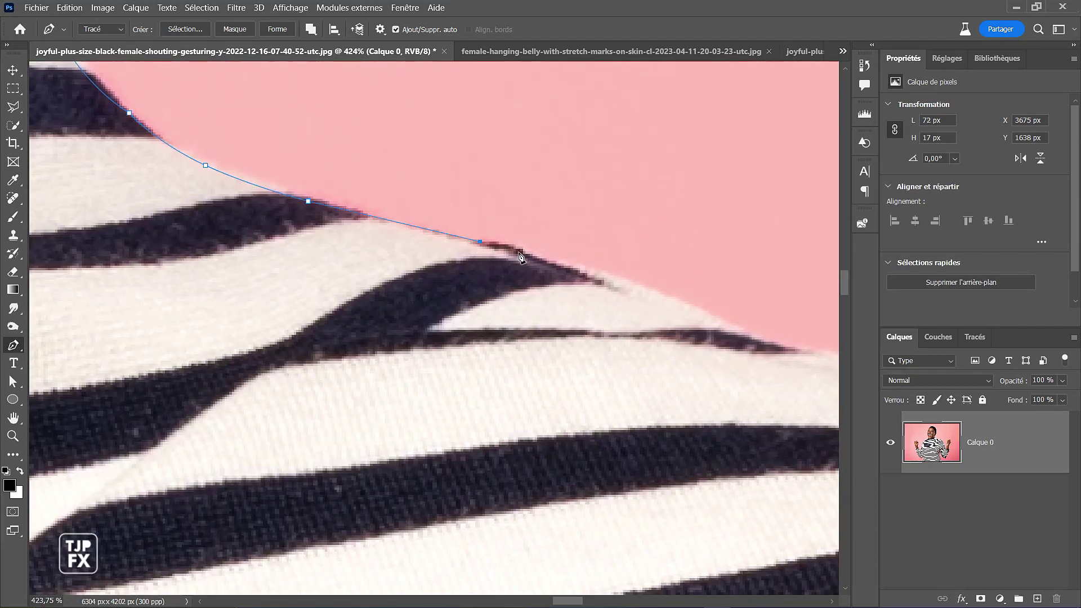
key("space")
left_click_drag(597, 236, 501, 172)
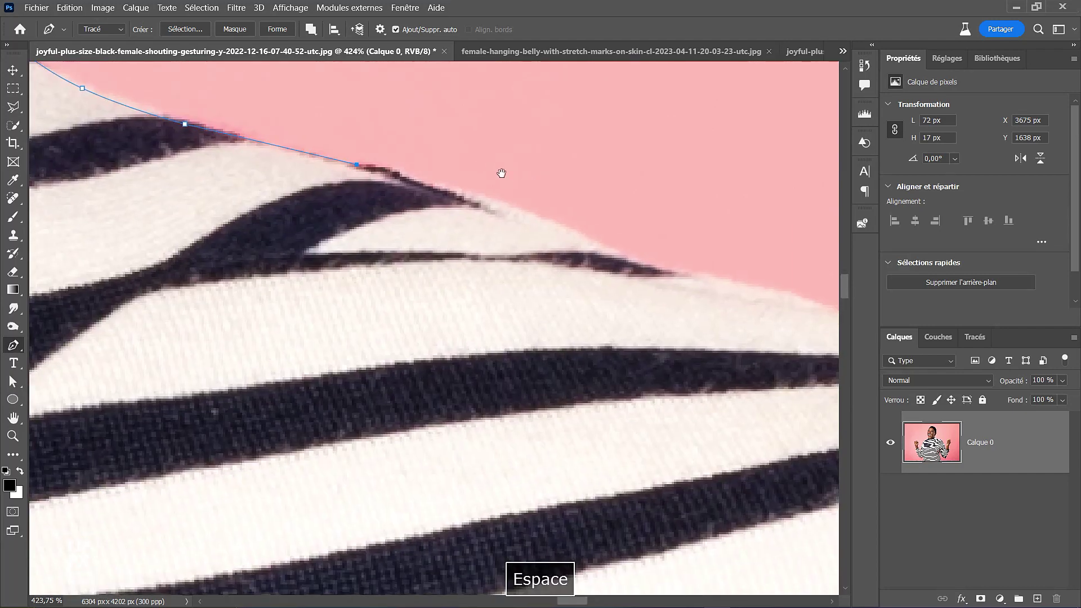
left_click(591, 238)
left_click_drag(605, 244, 403, 199)
key("space")
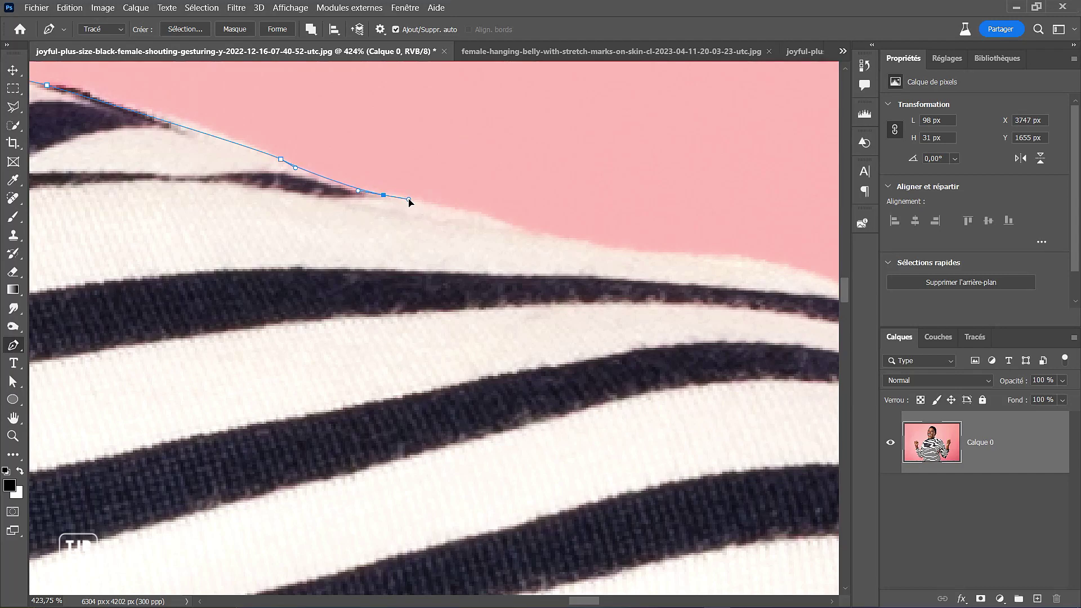
- Trace the white fabric along the shoulder top with short smooth segments and curve the path over the crest onto the dark stripe
key("space")
left_click_drag(547, 227, 497, 225)
left_click_drag(592, 237, 607, 237)
key("space")
left_click_drag(470, 186, 408, 181)
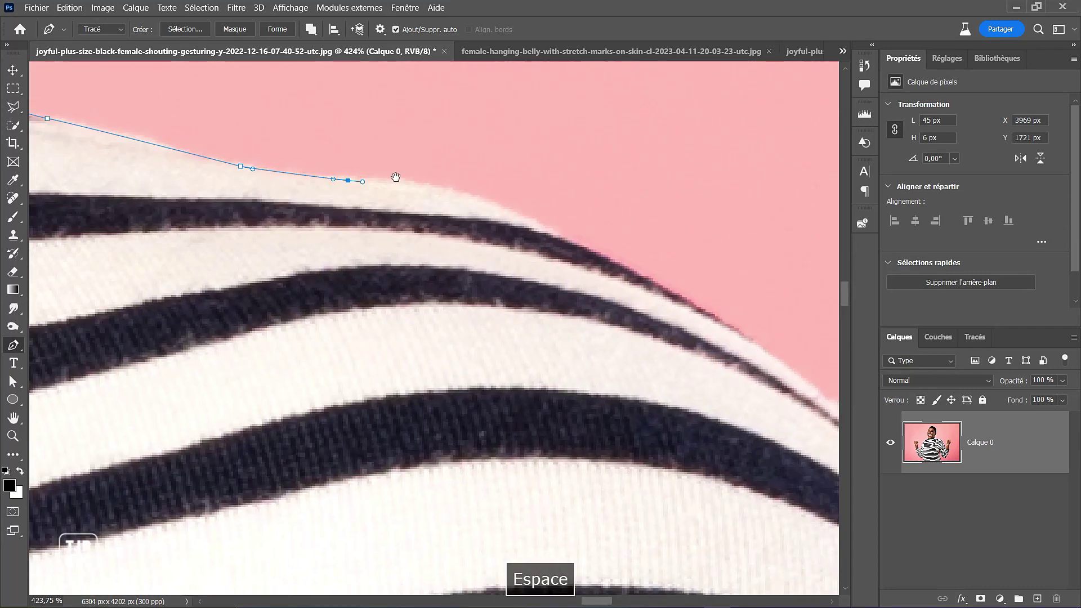
left_click_drag(563, 237, 398, 154)
key("space")
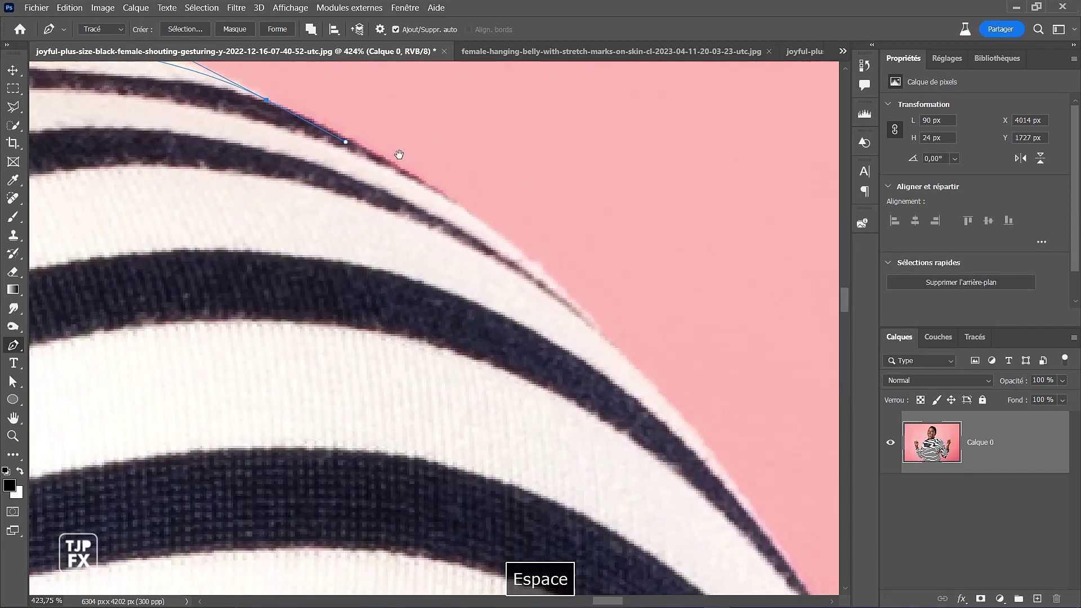
left_click(573, 292)
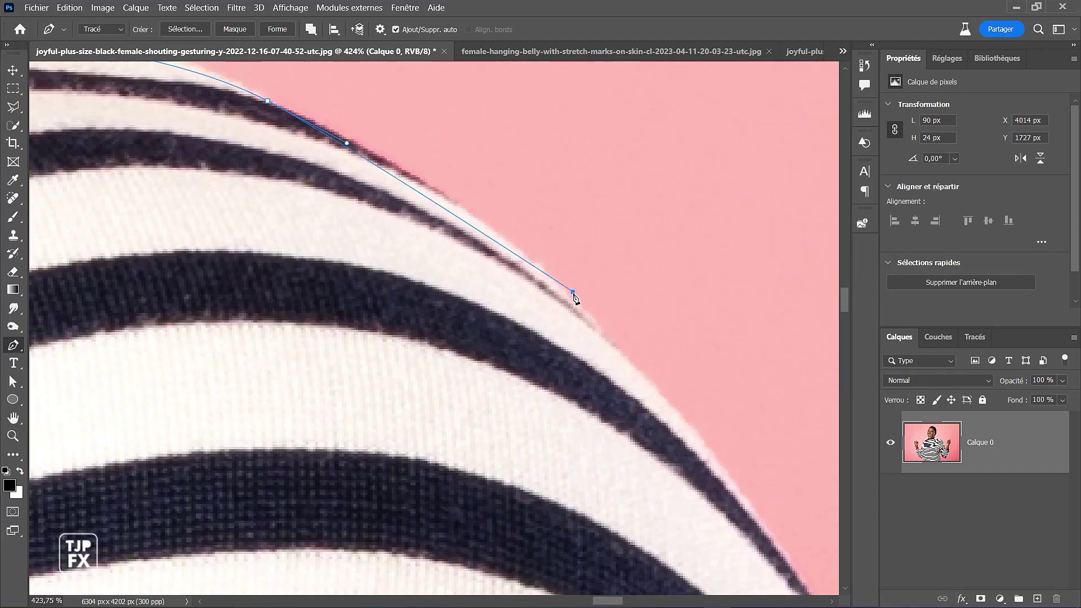
mouse_move(581, 306)
left_mouse_down()
mouse_move(667, 372)
mouse_move(574, 321)
left_mouse_up()
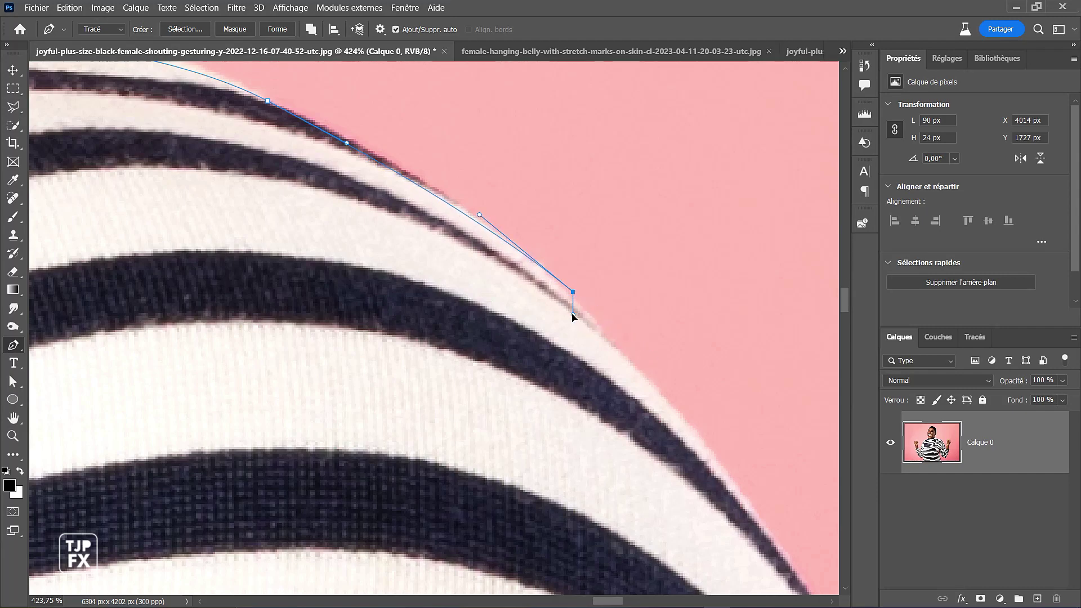
key("ctrl+z")
key("ctrl+z")
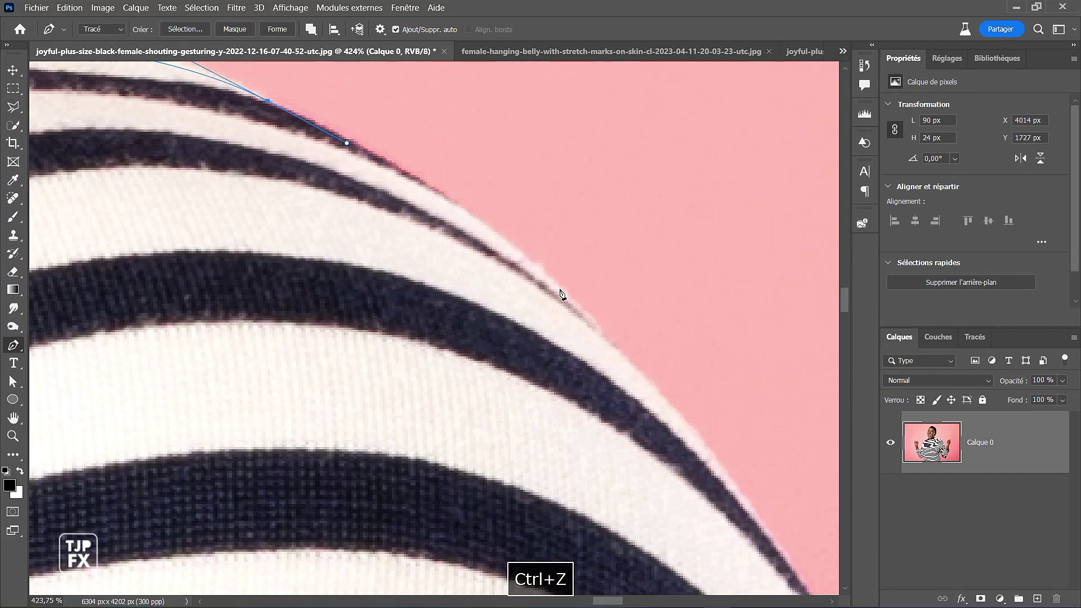
- Add two curved segments down the shoulder's outer slope, following the white fabric to the narrow end of the dark stripe
left_click_drag(556, 289, 590, 336)
key("space")
left_click_drag(651, 371, 457, 168)
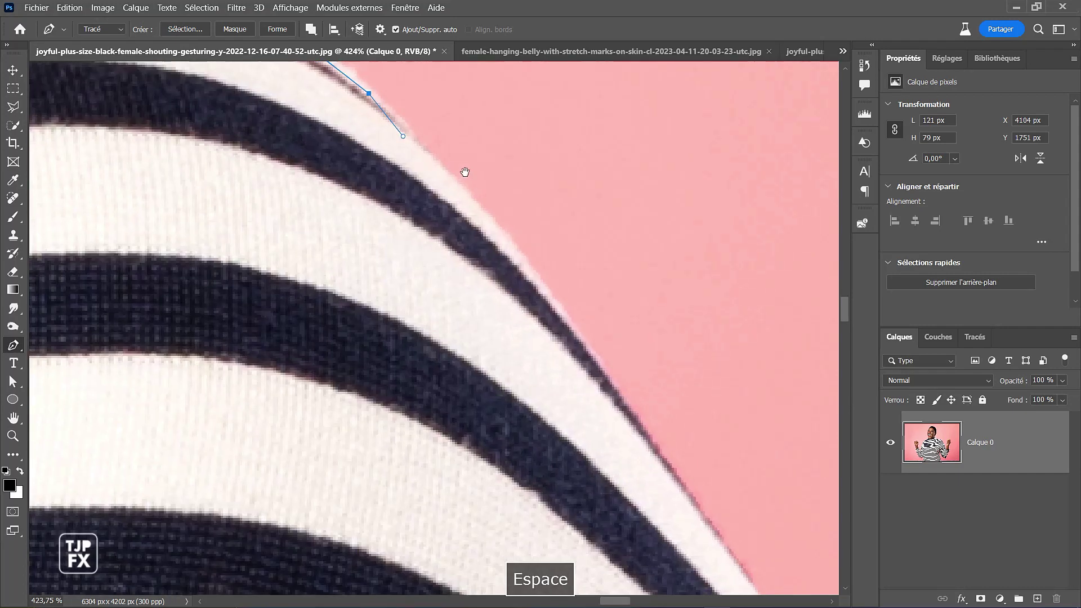
left_click_drag(595, 353, 608, 399)
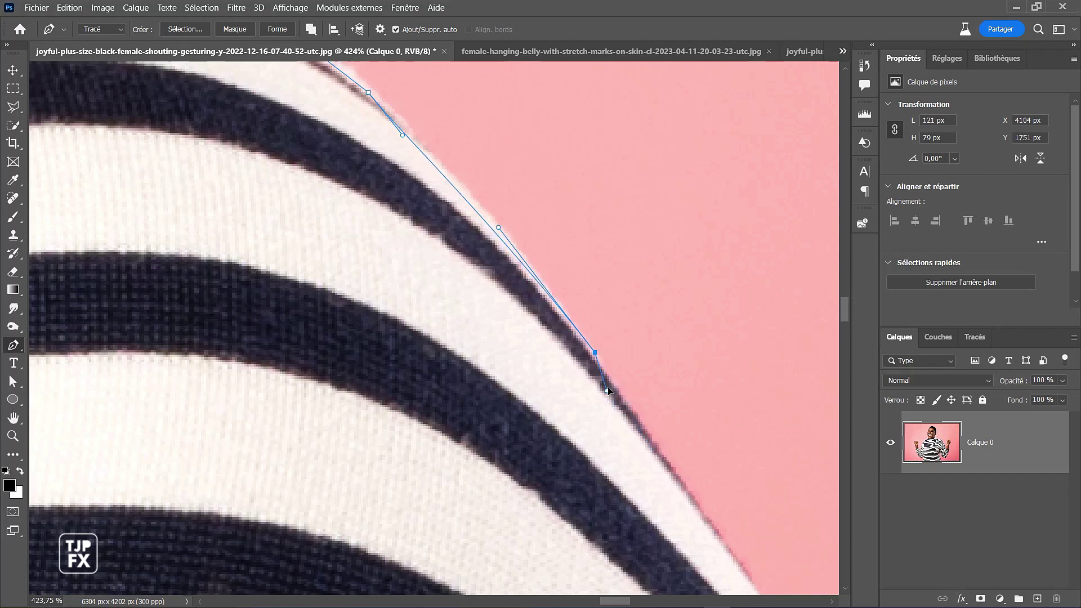
key("space")
left_click_drag(584, 325, 475, 197)
left_click_drag(513, 249, 471, 187)
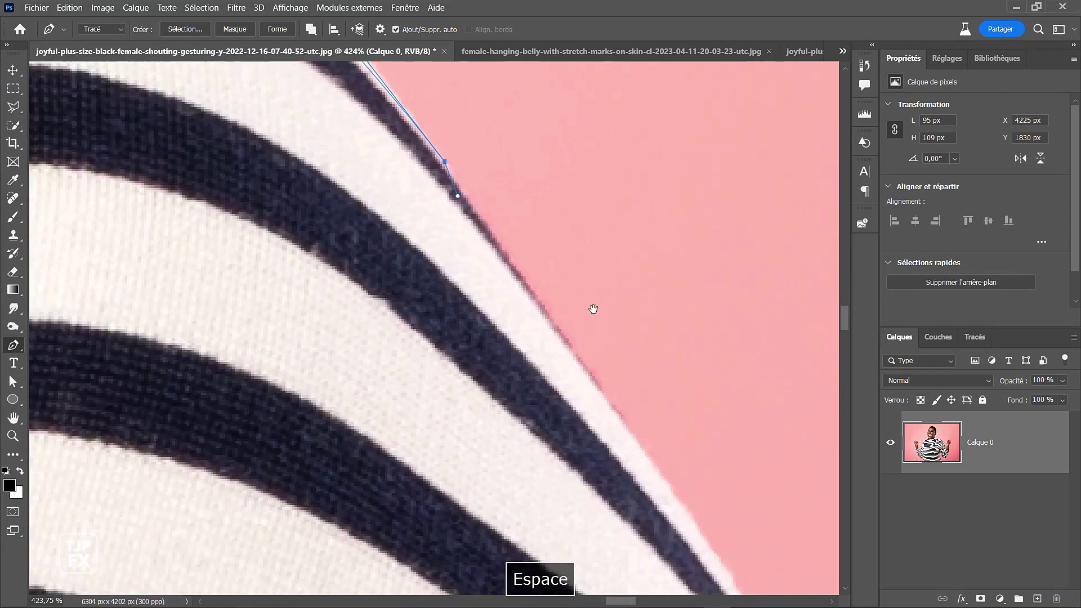
- Extend the path to the next white stripe and move the new anchor precisely onto the fabric edge
left_click(609, 403)
key("space")
left_click_drag(632, 398, 536, 234)
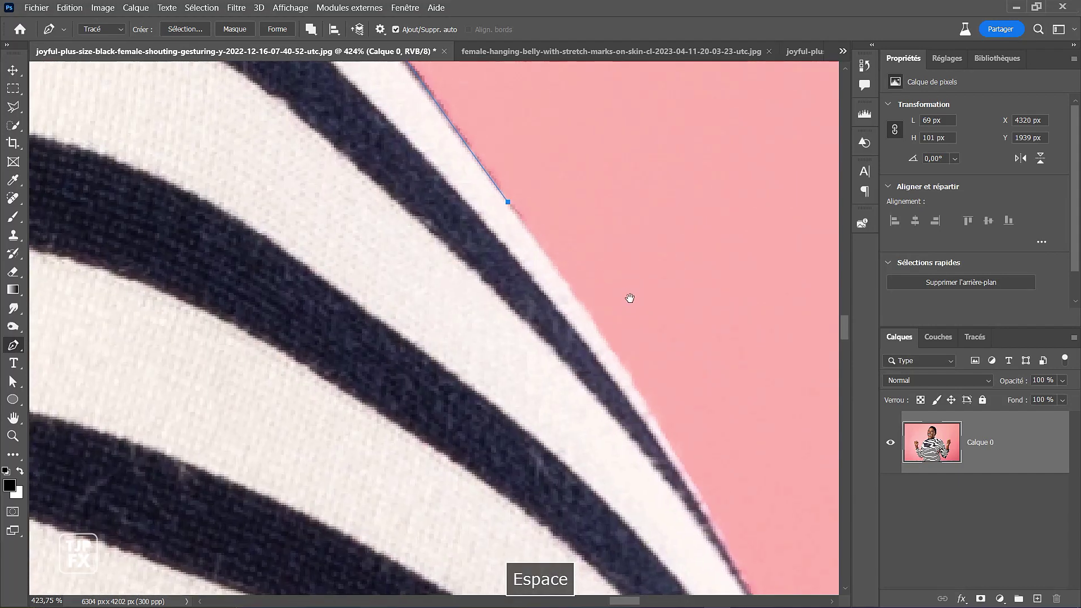
left_click_drag(630, 297, 614, 292)
key("ctrl+space")
mouse_move(563, 264)
left_mouse_down()
mouse_move(593, 272)
mouse_move(566, 250)
left_mouse_up()
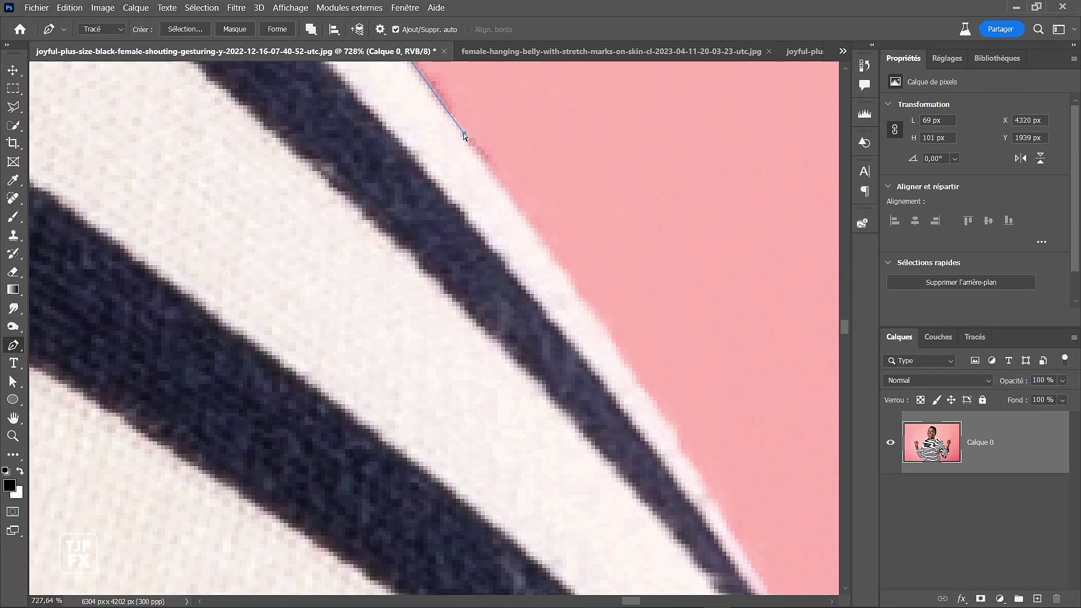
left_click_drag(464, 133, 460, 138)
- Trace the outer edge of the white stripe on the upper sleeve with two short straight segments
left_click(623, 361)
key("space")
left_click_drag(608, 304, 562, 219)
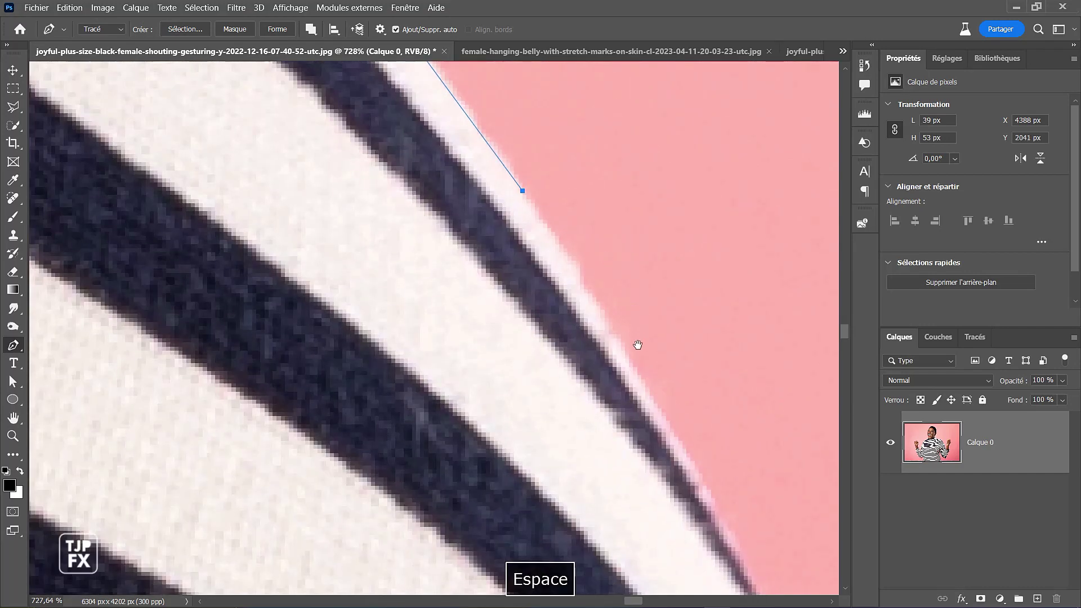
left_click(641, 380)
key("space")
left_click_drag(674, 410, 564, 263)
- Add a long curved segment down the upper sleeve past the dark stripe and adjust its end anchor on the white edge
key("ctrl+space")
mouse_move(636, 296)
left_mouse_down()
mouse_move(599, 310)
mouse_move(635, 331)
mouse_move(627, 314)
left_mouse_up()
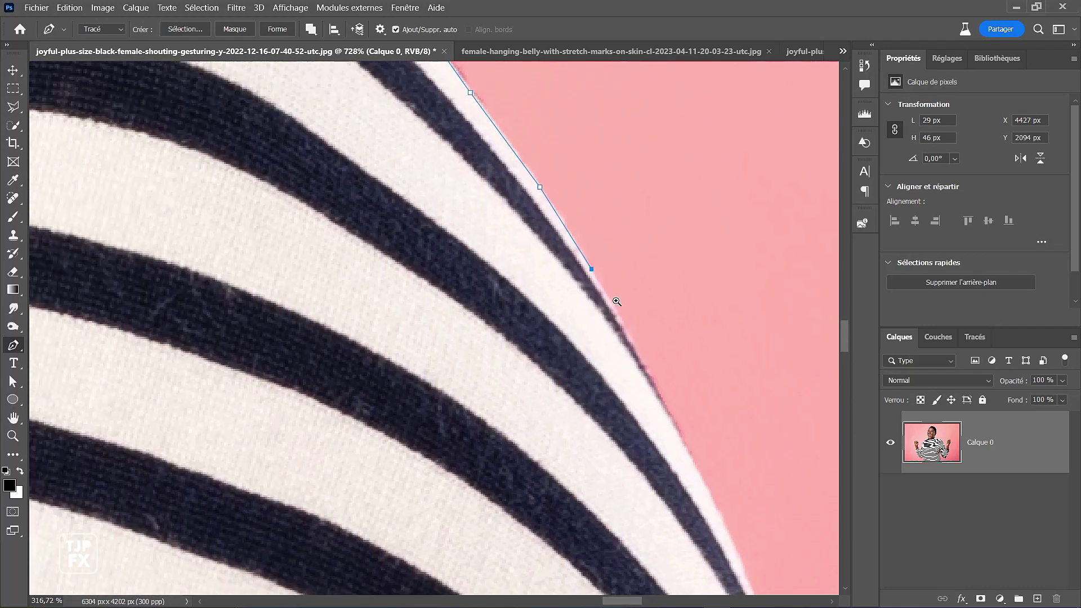
left_click_drag(544, 232, 509, 182)
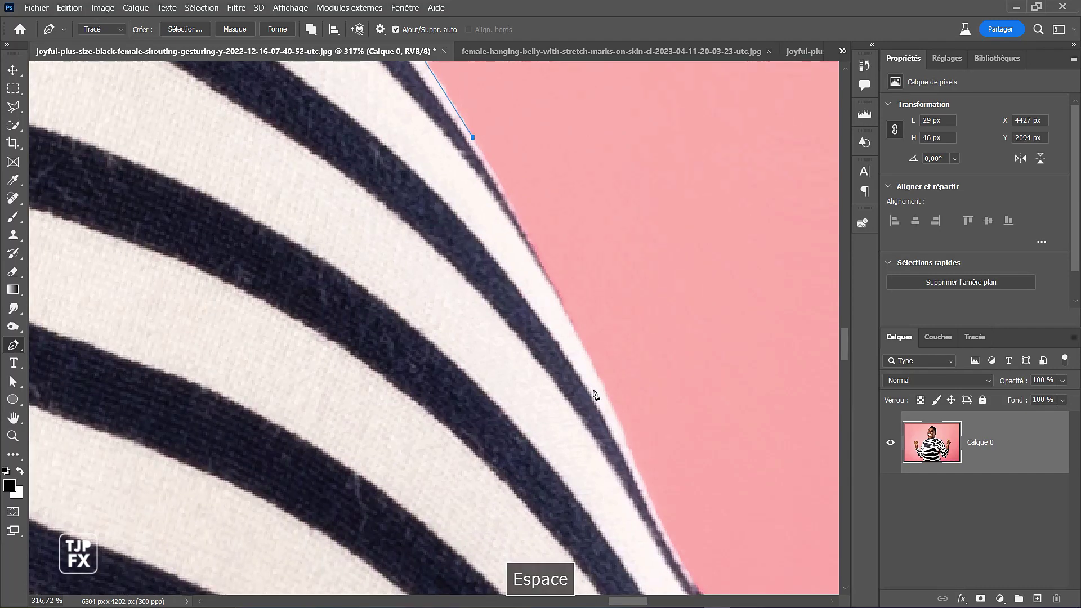
left_click_drag(603, 385, 625, 435)
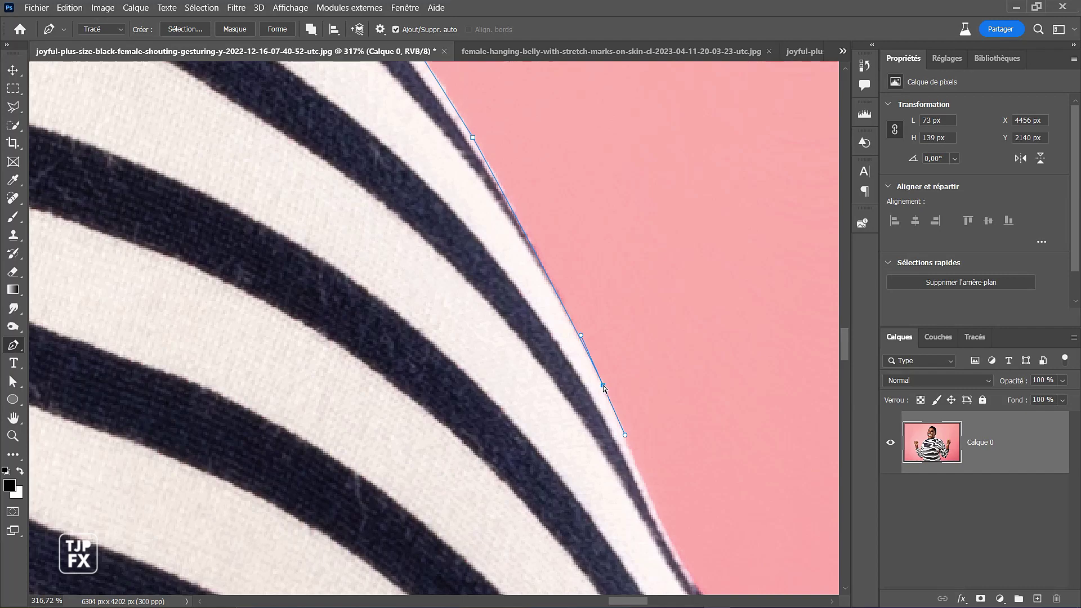
left_click_drag(603, 385, 570, 224)
key("space")
- Continue the path with smooth segments down the sleeve, around the dark fold, and past the next dark stripe onto white fabric
key("ctrl+space")
left_click_drag(639, 314, 616, 324)
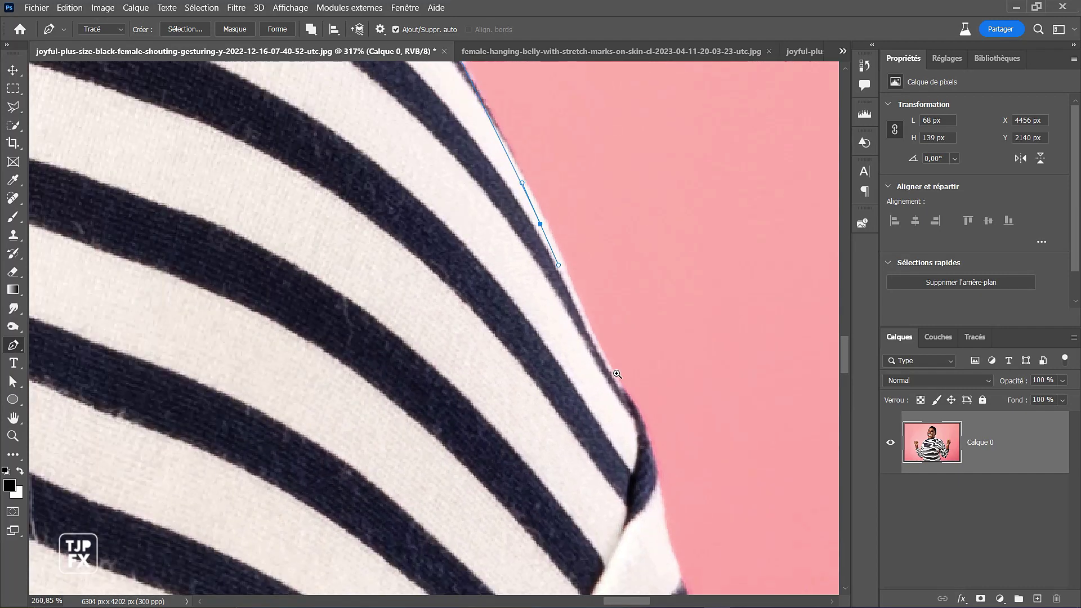
left_click_drag(619, 383, 632, 401)
key("space")
left_click_drag(615, 200, 596, 130)
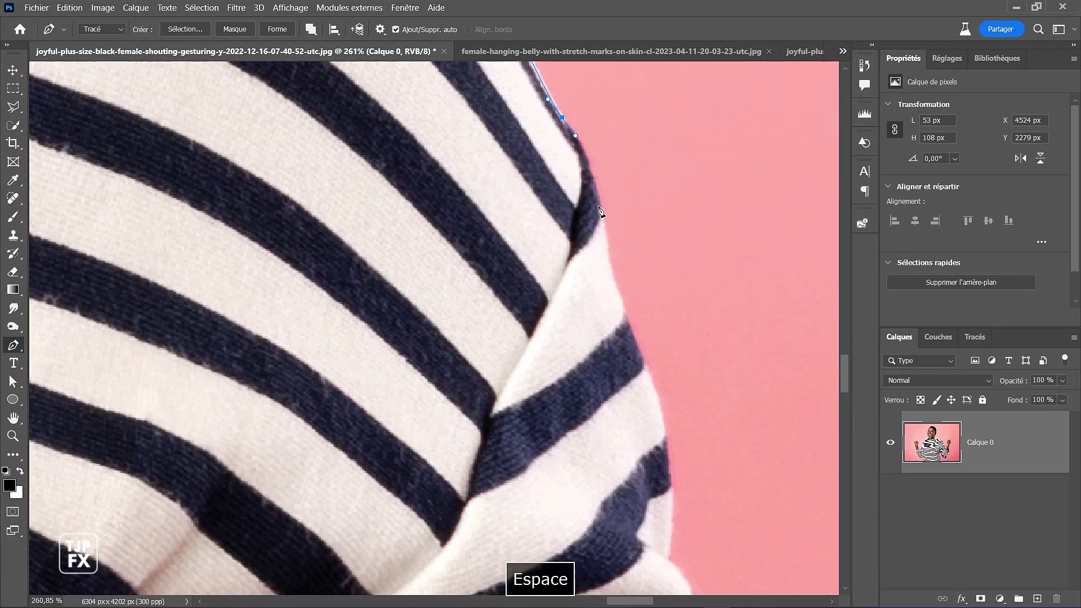
mouse_move(599, 210)
left_mouse_down()
mouse_move(607, 244)
mouse_move(606, 174)
mouse_move(606, 213)
left_mouse_up()
left_click_drag(631, 280, 623, 229)
key("space")
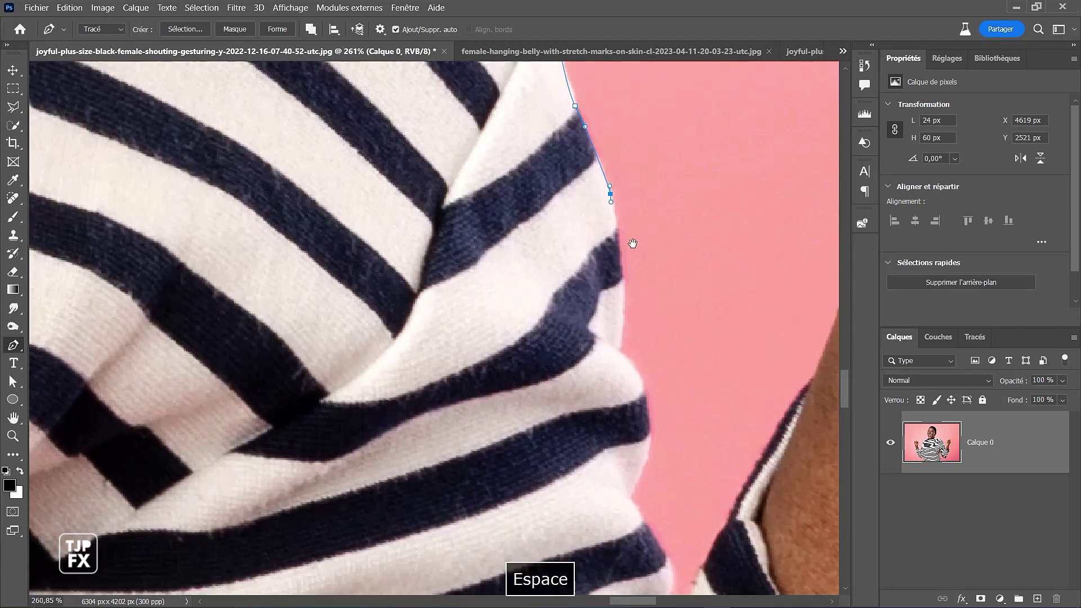
- Add a curved segment past the next dark stripe to the crease above the sleeve's bulging gathers
key("ctrl+space")
left_click_drag(618, 275, 633, 277)
key("space")
key("ctrl+space")
left_click_drag(641, 321, 610, 321)
key("space")
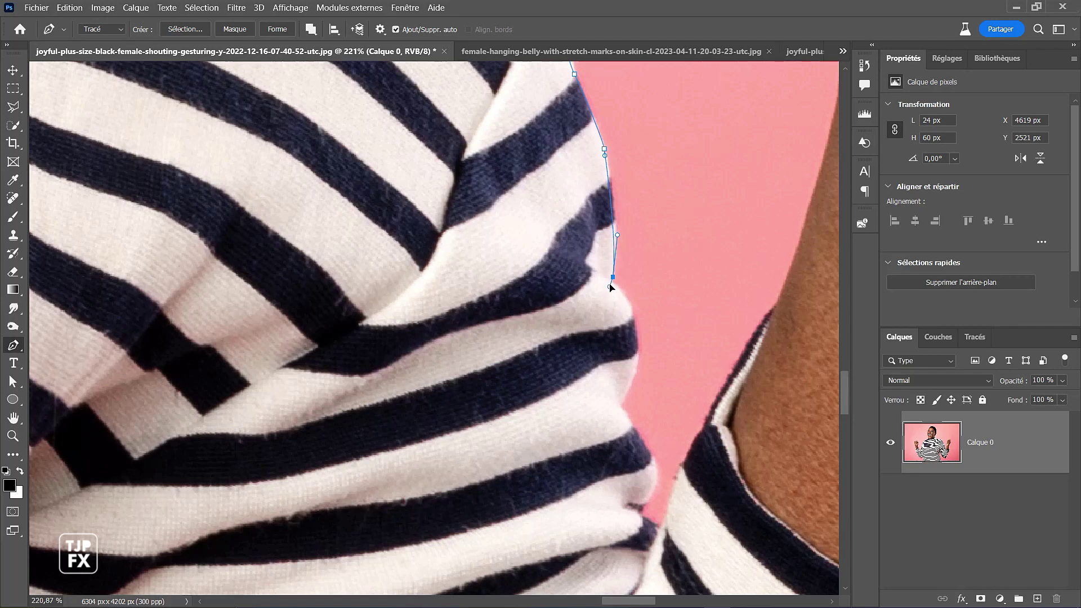
key("space")
left_click_drag(636, 343, 612, 224)
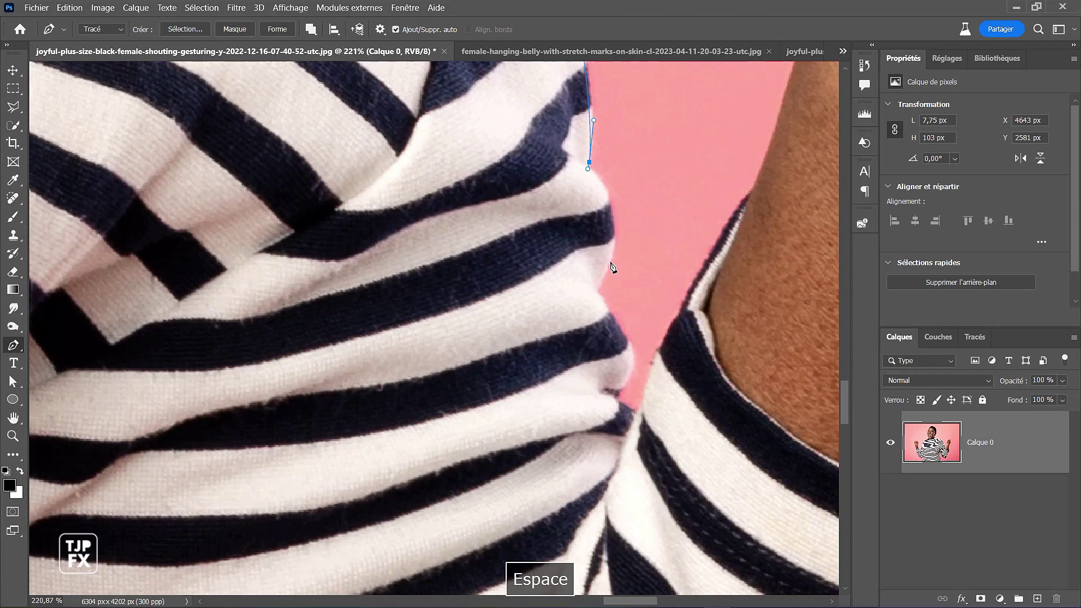
- Extend the path to the crease below the first bulge, then insert a midway anchor and pull it out to the bulge's edge
left_click(598, 288)
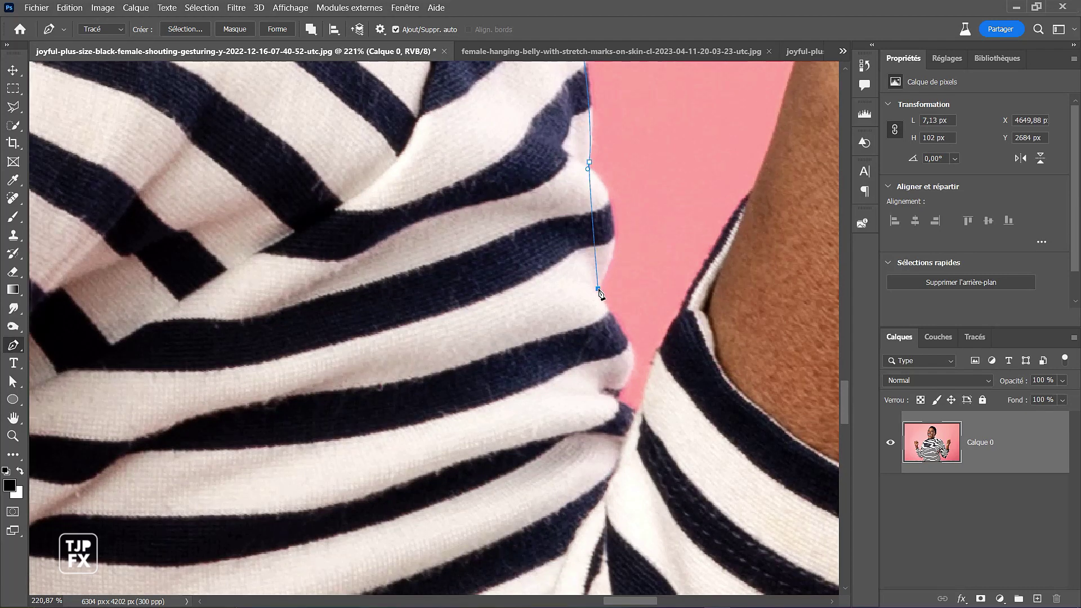
left_click(593, 223)
left_click_drag(592, 222, 590, 179)
key("space")
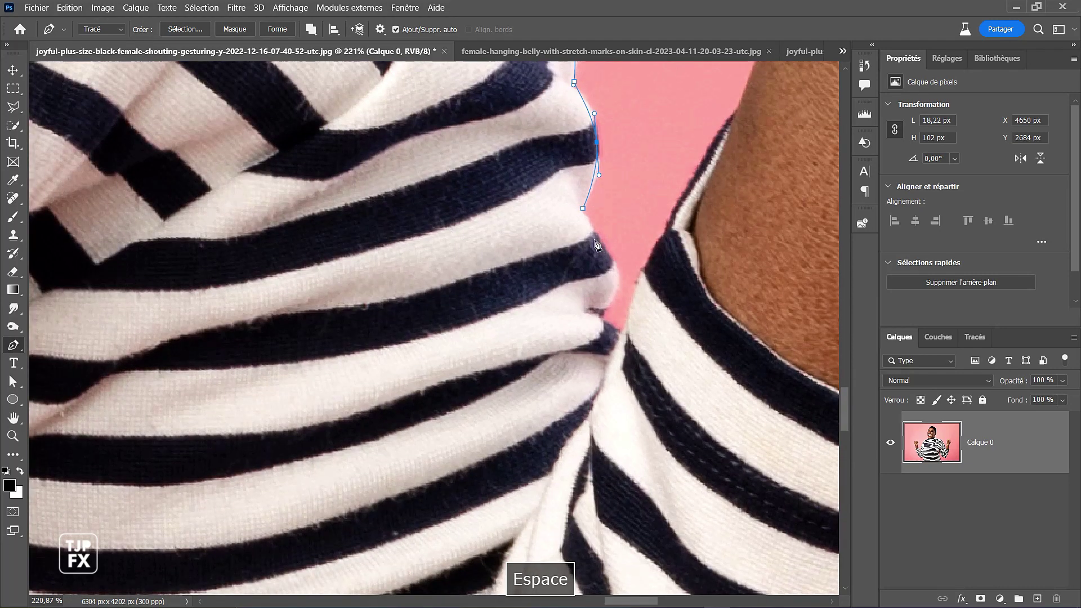
- Curve the path around the second sleeve bulge to the crease beneath it and remove the last anchor's outgoing handle
left_click_drag(594, 234, 604, 246)
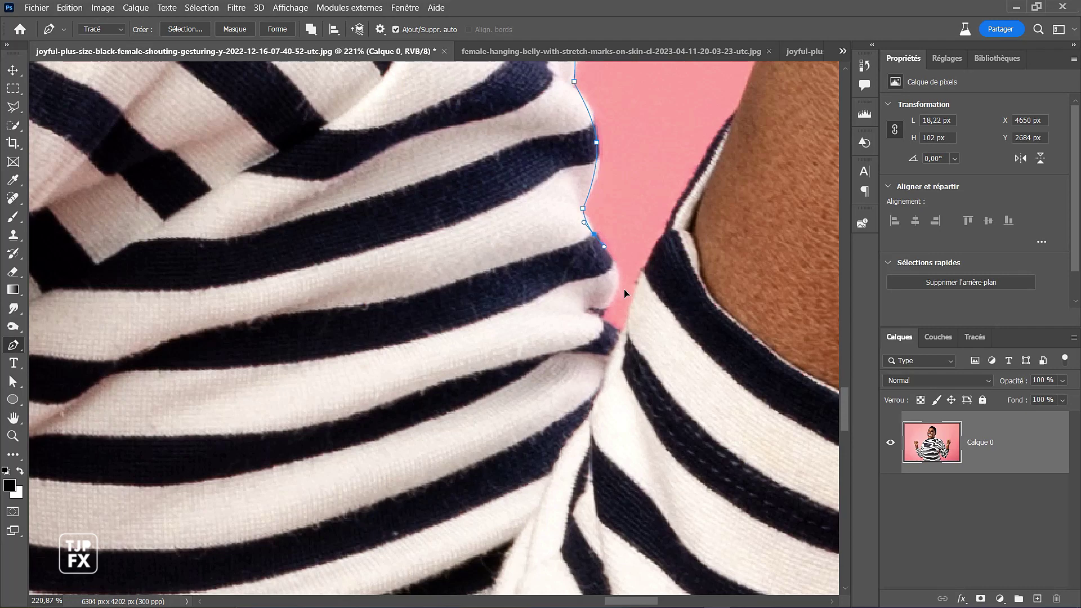
left_click(612, 294)
left_click_drag(598, 309, 613, 300)
left_click(613, 297, "alt")
key("space")
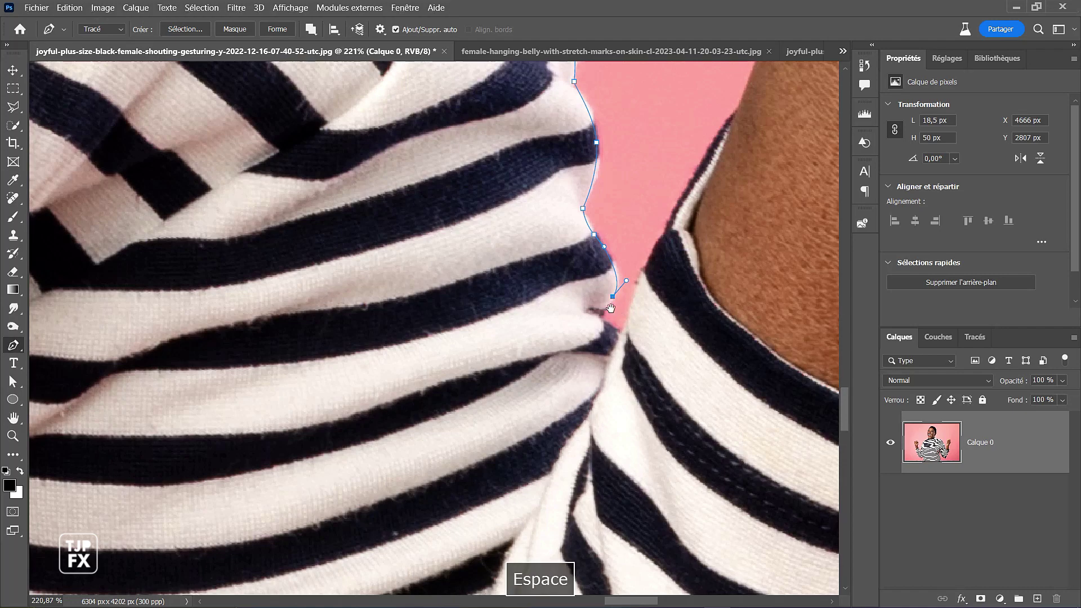
- Trace the bottom of the gap between sleeve and cuff with corner points and run the path up to the cuff's dark stripe
left_click_drag(616, 242, 620, 174)
left_click(607, 247)
left_click(620, 263)
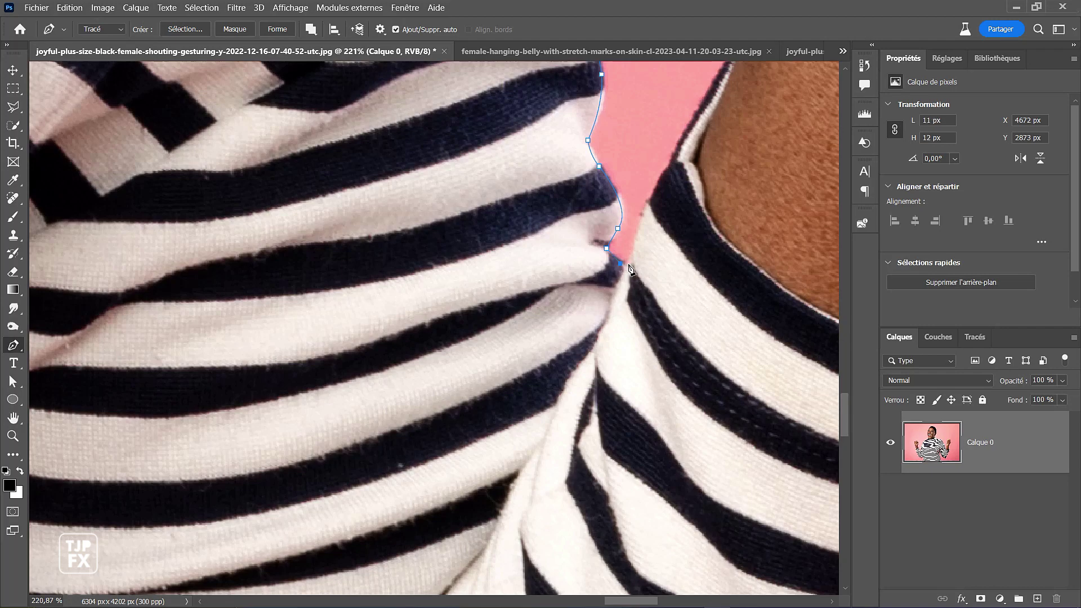
left_click(631, 263)
left_click(657, 190)
- Trace the cuff's upper edge with a curved segment and end it where the cuff meets the forearm
left_click_drag(673, 165, 482, 349)
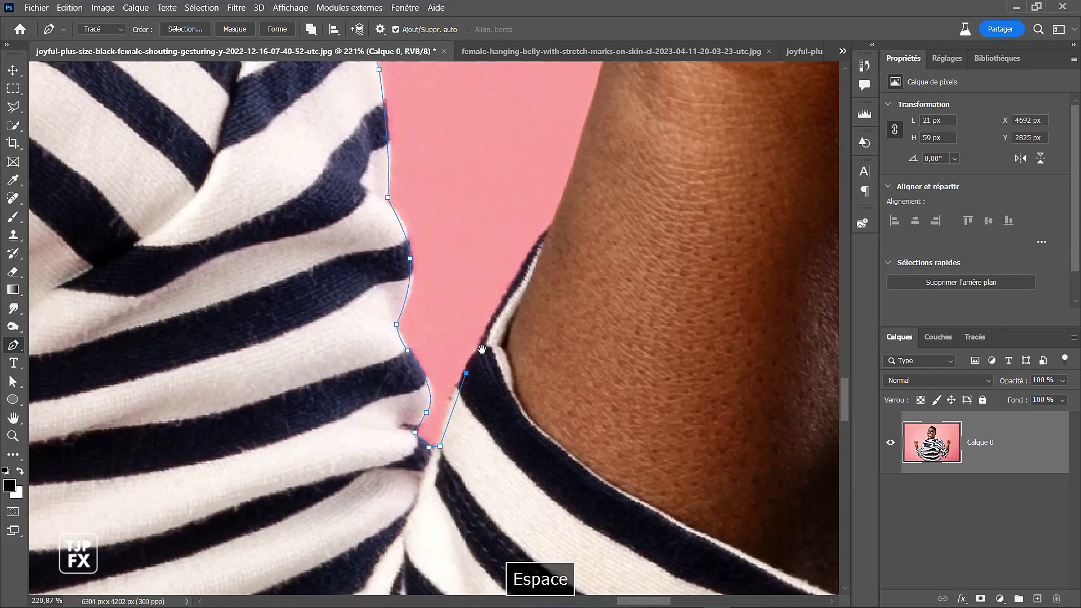
left_click_drag(535, 281, 528, 271)
left_click(516, 279)
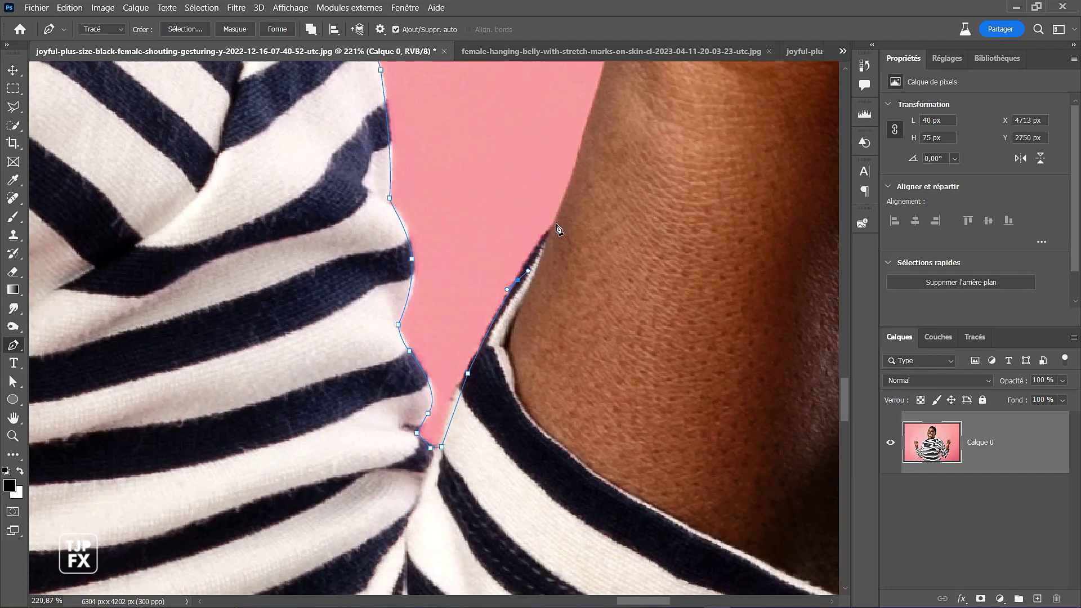
left_click_drag(560, 213, 425, 368)
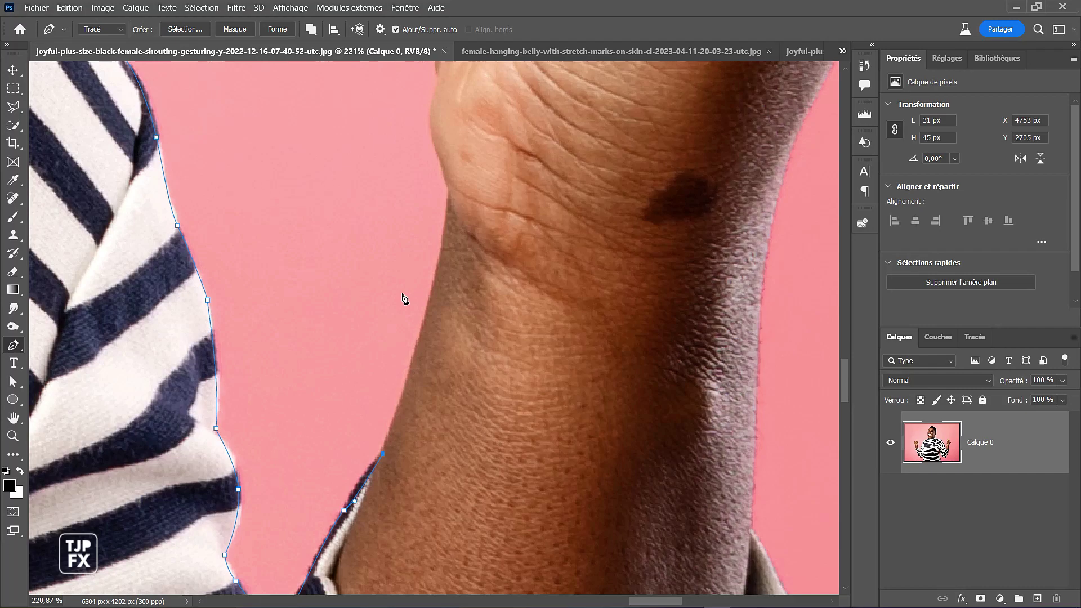
key("space")
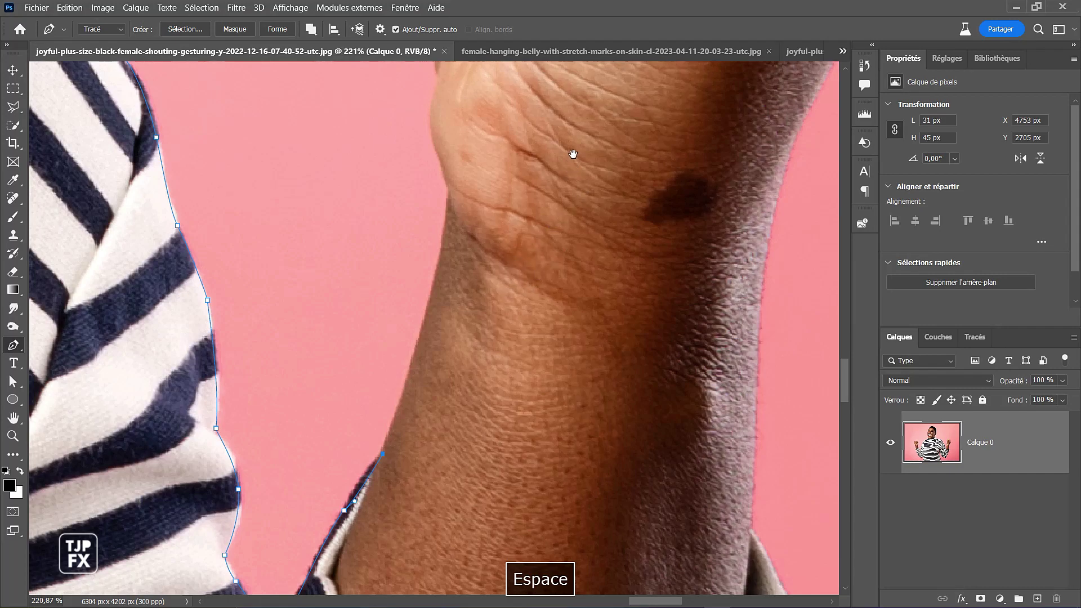
- Extend the path up the forearm's inner edge and curve it to the base of the palm
left_click_drag(579, 161, 556, 362)
left_click_drag(597, 283, 620, 185)
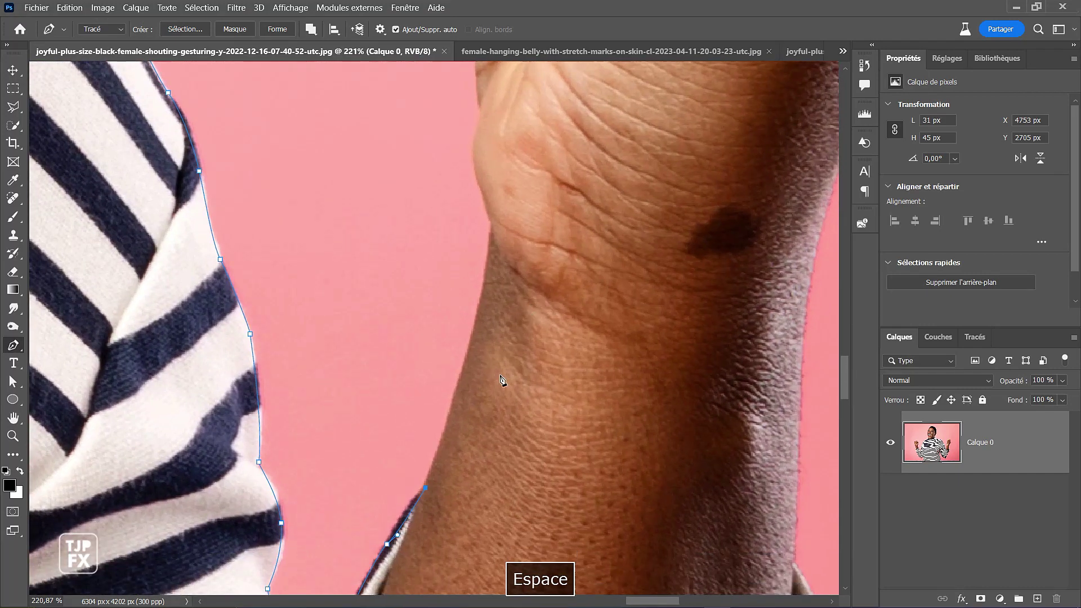
left_click_drag(458, 451, 479, 457)
left_click_drag(573, 309, 568, 289)
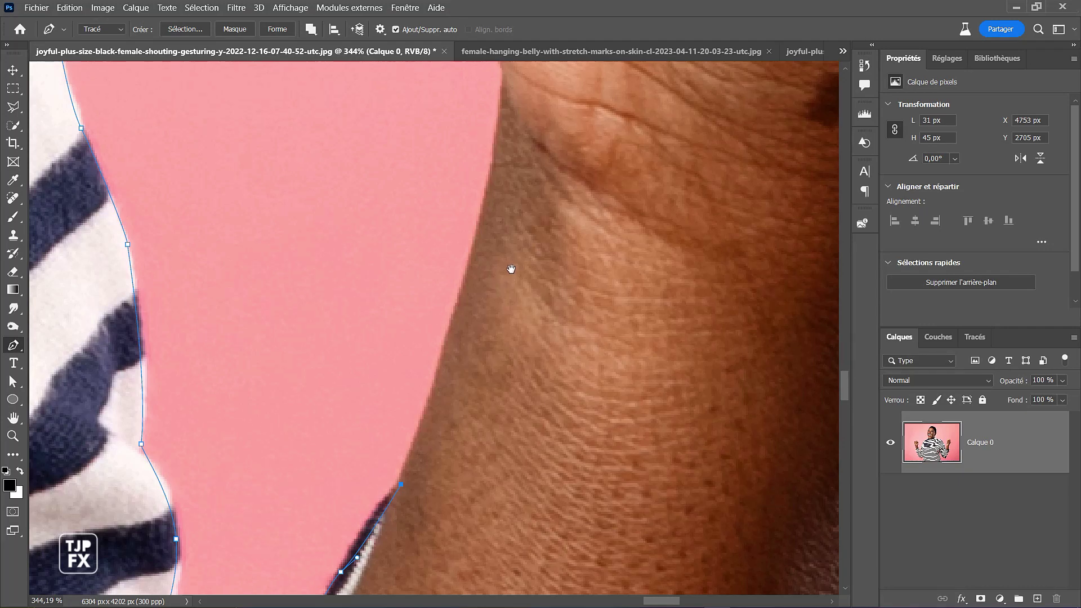
left_click(463, 301)
key("space")
left_click_drag(480, 187, 381, 360)
left_click_drag(416, 263, 415, 230)
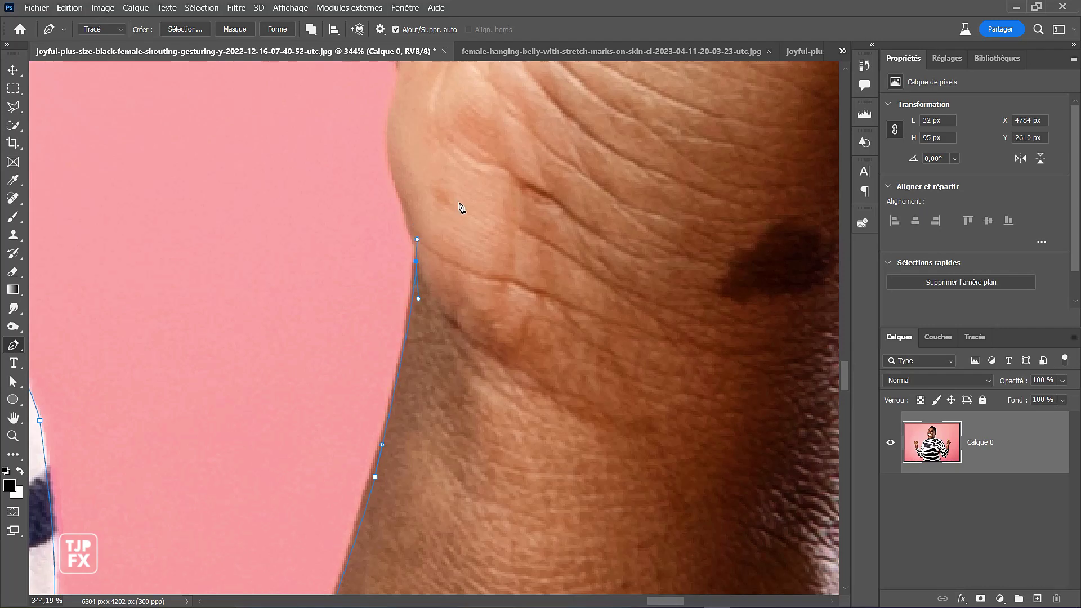
- Curve the path around the bulge at the base of the palm, ending at the small hollow above it
key("space")
left_click_drag(473, 181, 468, 330)
left_click_drag(392, 256, 400, 186)
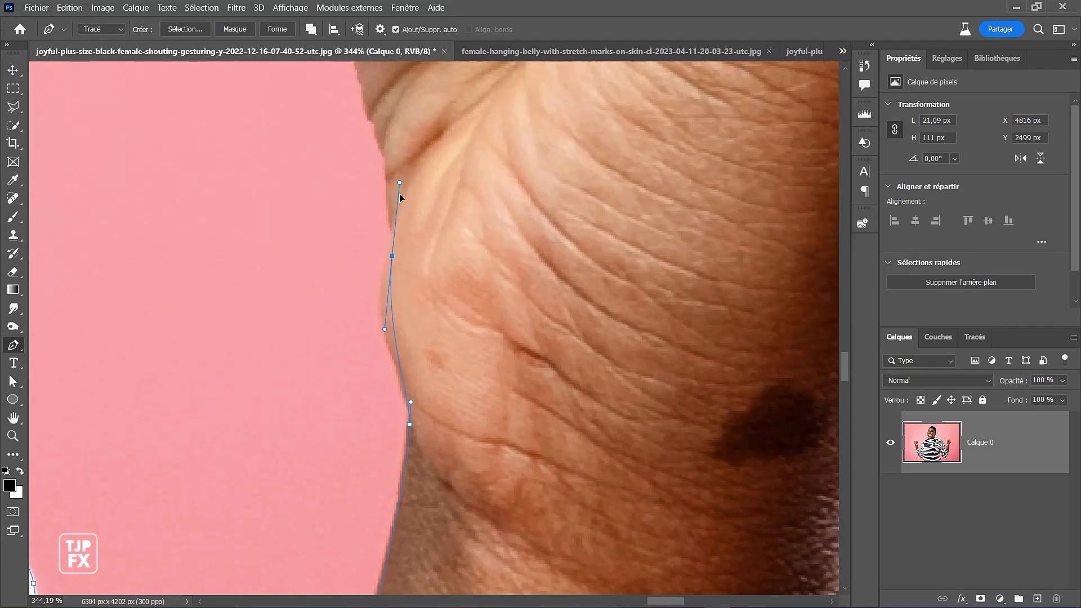
key("ctrl+z")
left_click(394, 357)
left_click_drag(395, 241, 396, 215)
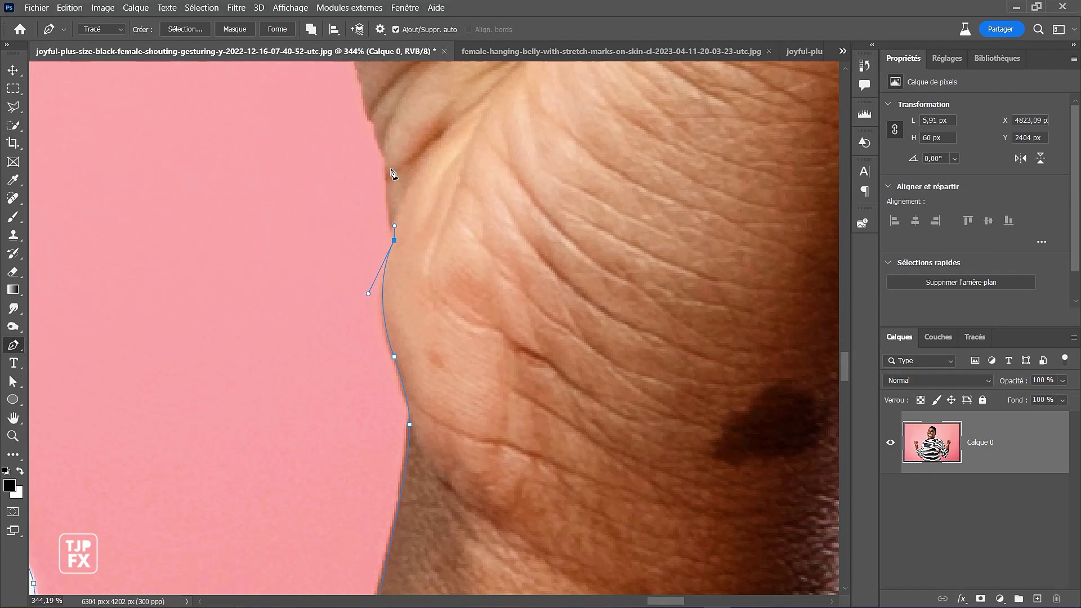
- Extend the path up the palm's outer edge with corner points to just below the lowest fingernail
key("space")
left_click_drag(394, 134, 395, 327)
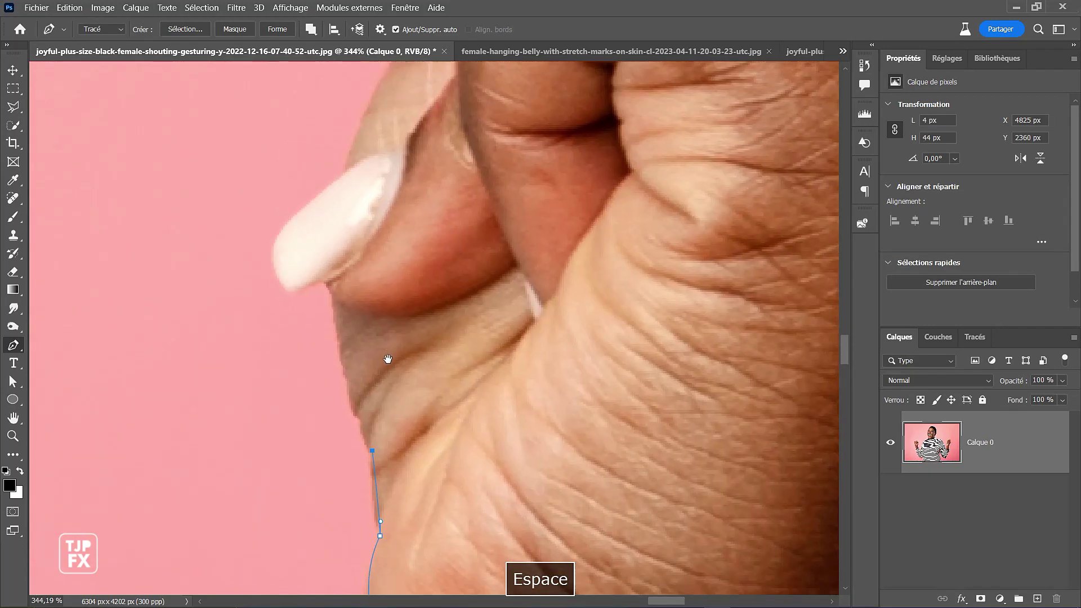
left_click(359, 414)
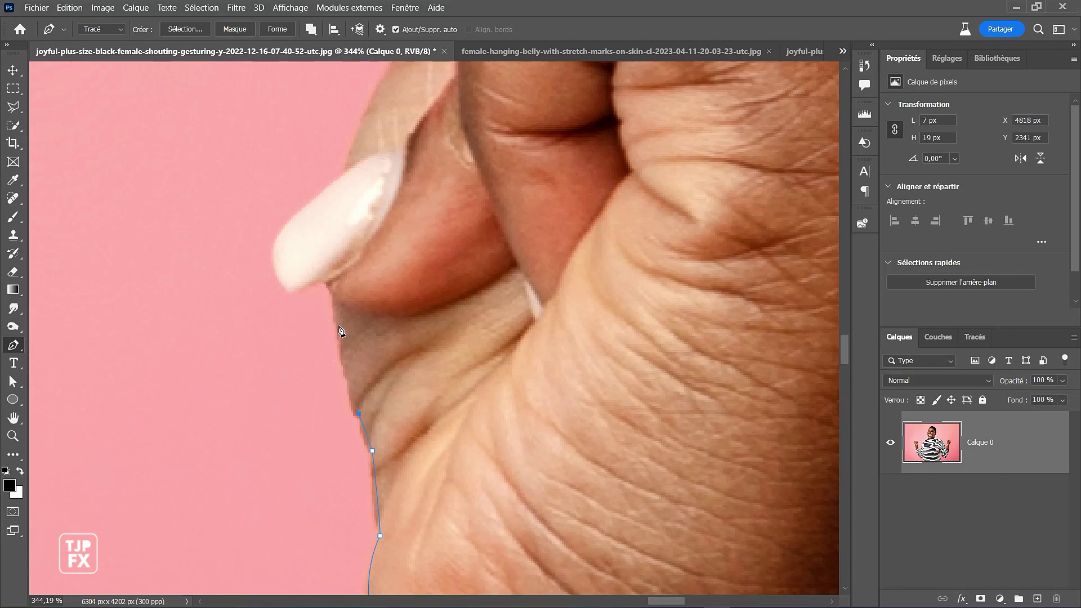
left_click(339, 322)
left_click(335, 292)
- Trace around the tip of the lowest fingernail and up along its outer edge with curved segments
left_click(324, 280)
left_click(313, 281)
left_click_drag(277, 270, 269, 238)
left_click_drag(314, 197, 351, 172)
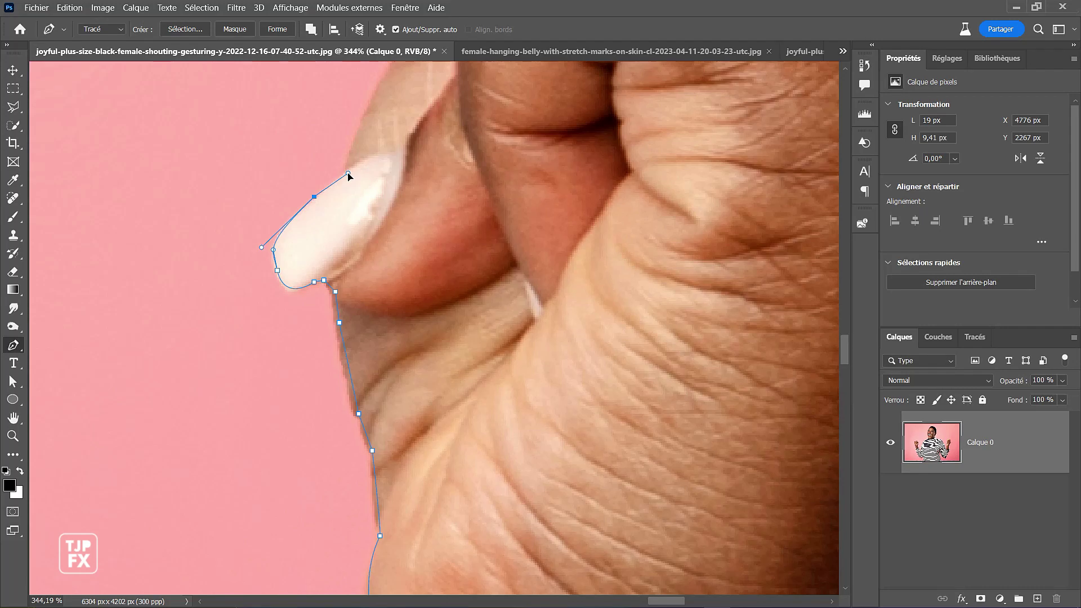
- Remove the nail anchor's outgoing handle and trace the lowest finger's upper edge to where it meets the next finger
key("space")
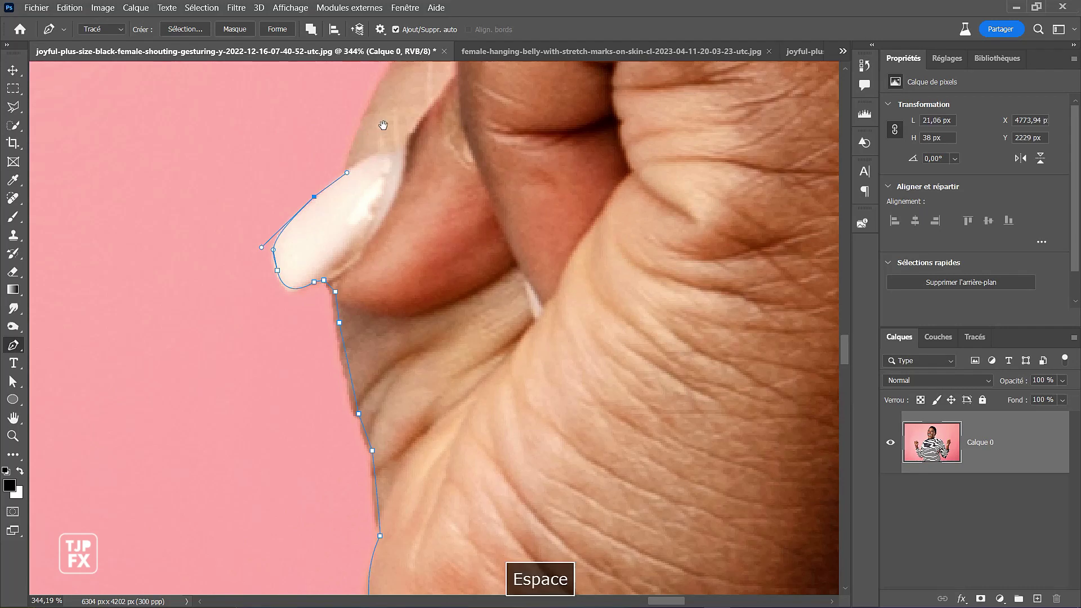
left_click_drag(371, 177, 359, 242)
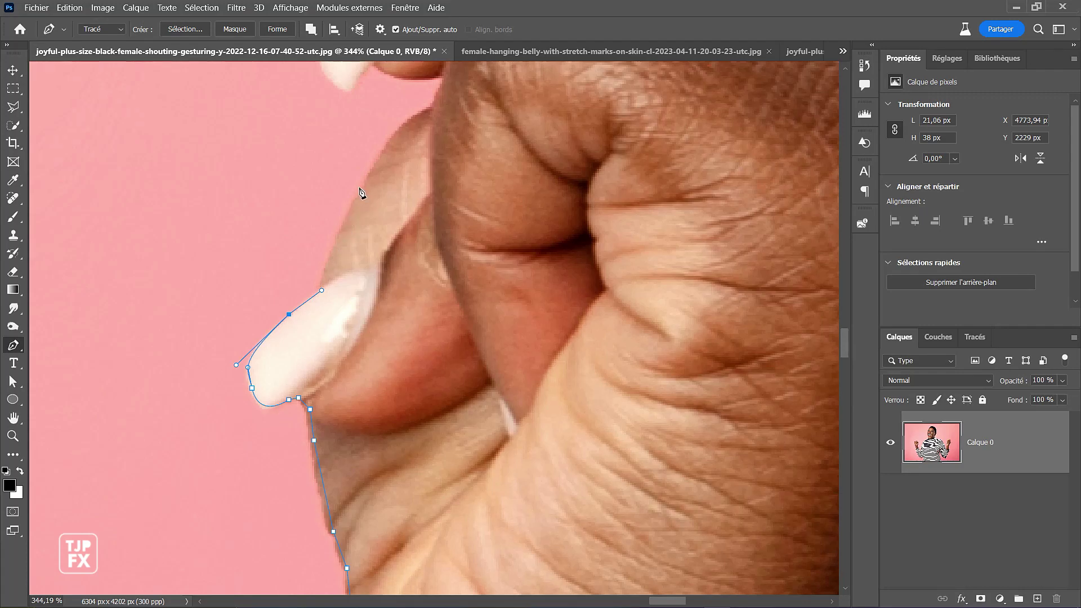
left_click(364, 186)
key("ctrl+z")
left_click(289, 315, "alt")
left_click(320, 288)
left_click_drag(380, 159, 402, 228)
left_click(432, 107)
- Trace the gap between the two fingers with corner points and curve along the second fingertip's underside to its nail
key("space")
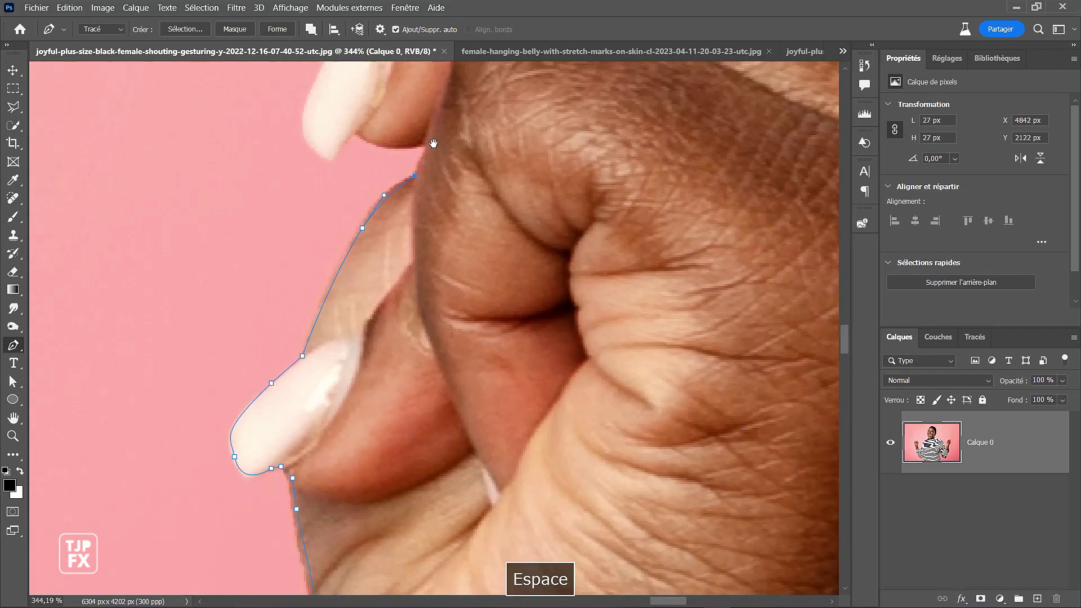
left_click(433, 145)
left_click(425, 143)
left_click_drag(361, 131, 314, 173)
- Curve the path around the second fingernail's tip and up its outer edge to the top of the nail
key("space")
scroll(314, 173, "up", 3)
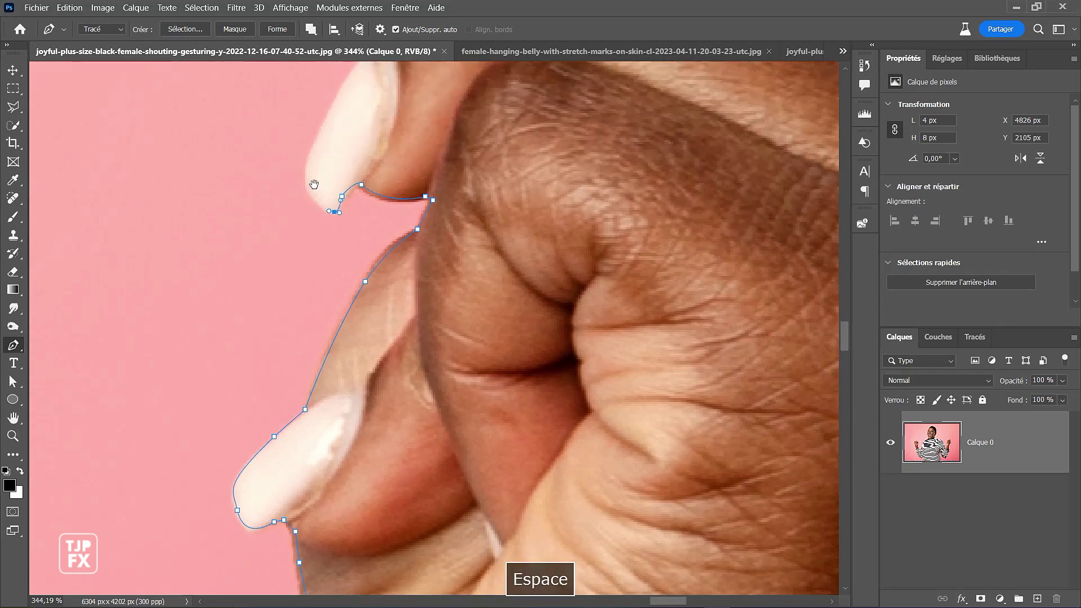
left_click_drag(309, 165, 309, 226)
key("space")
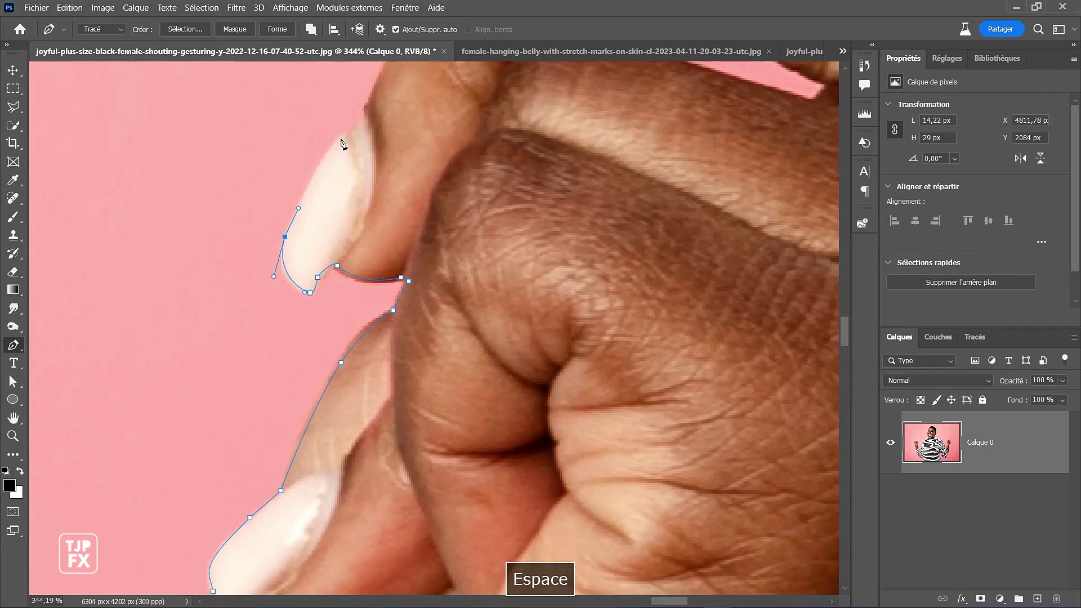
left_click_drag(339, 138, 352, 129)
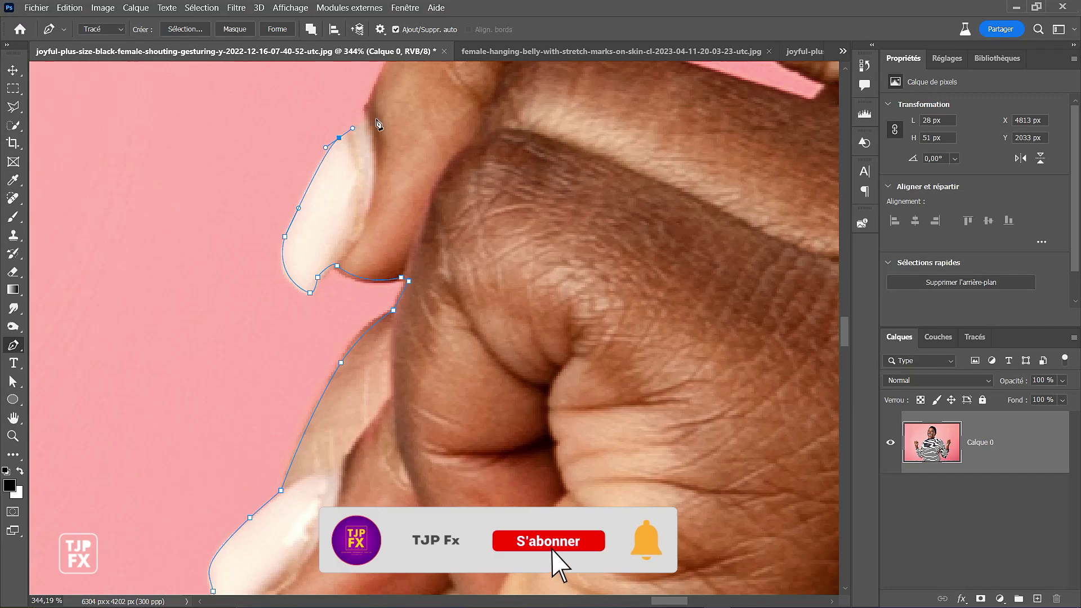
- Extend the path from the second nail up the finger to the upright finger's base, adding an anchor midway to fit the edge
left_click(365, 105)
left_click_drag(366, 105, 323, 213)
key("space")
left_click_drag(337, 176, 328, 207)
left_click_drag(359, 111, 353, 134)
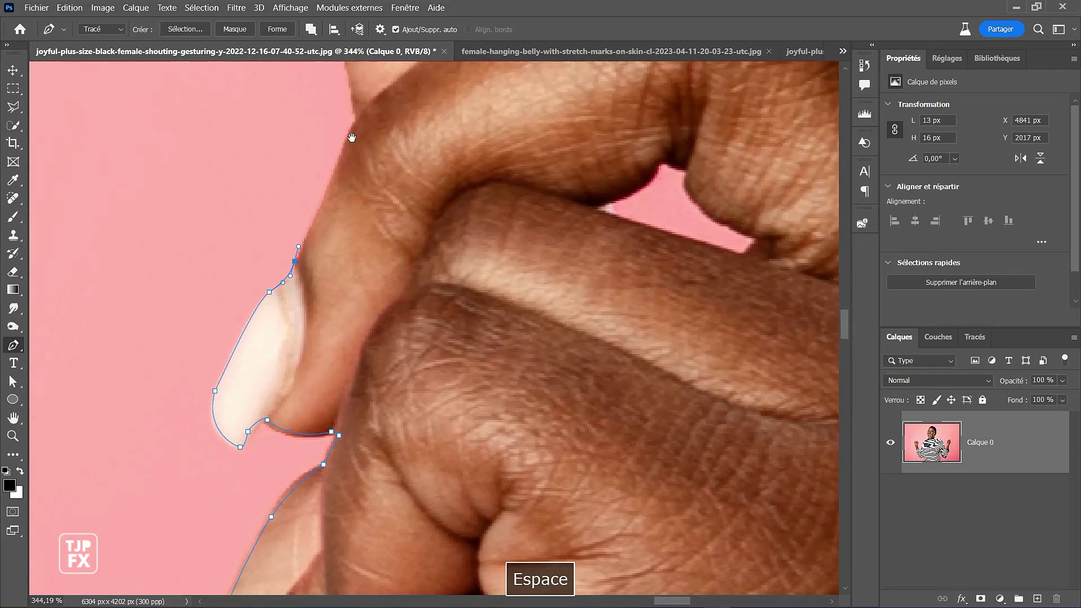
left_click(361, 116)
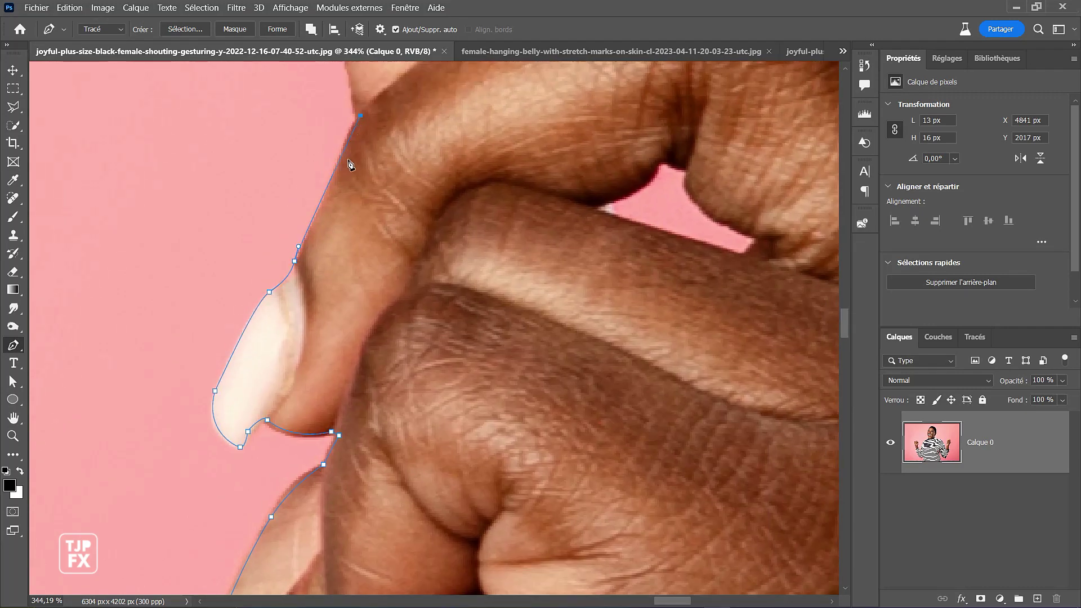
left_click(326, 189)
left_click(327, 190, "ctrl")
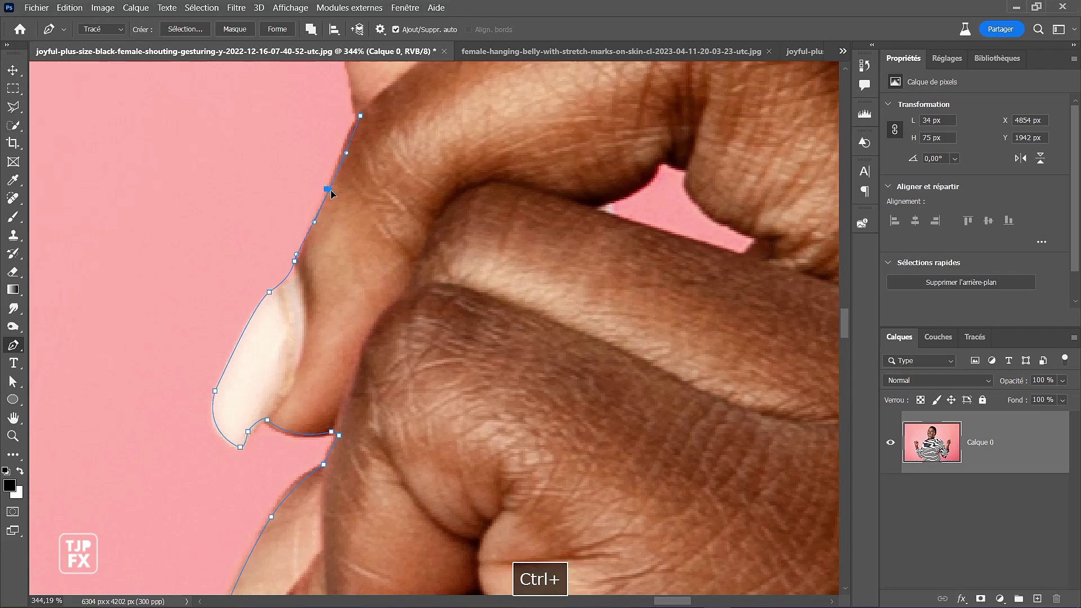
- Trace the outer side of the upright finger up to the near corner of its nail
key("space")
left_click_drag(349, 190, 333, 335)
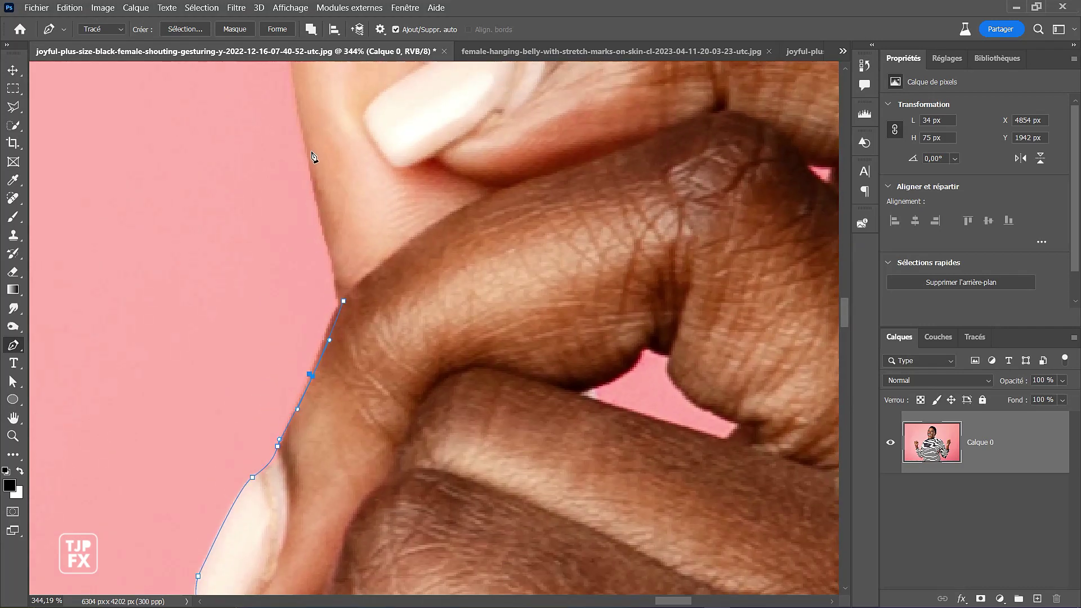
key("space")
left_click_drag(332, 183, 339, 228)
left_click(326, 211)
key("space")
left_click_drag(311, 181, 317, 156)
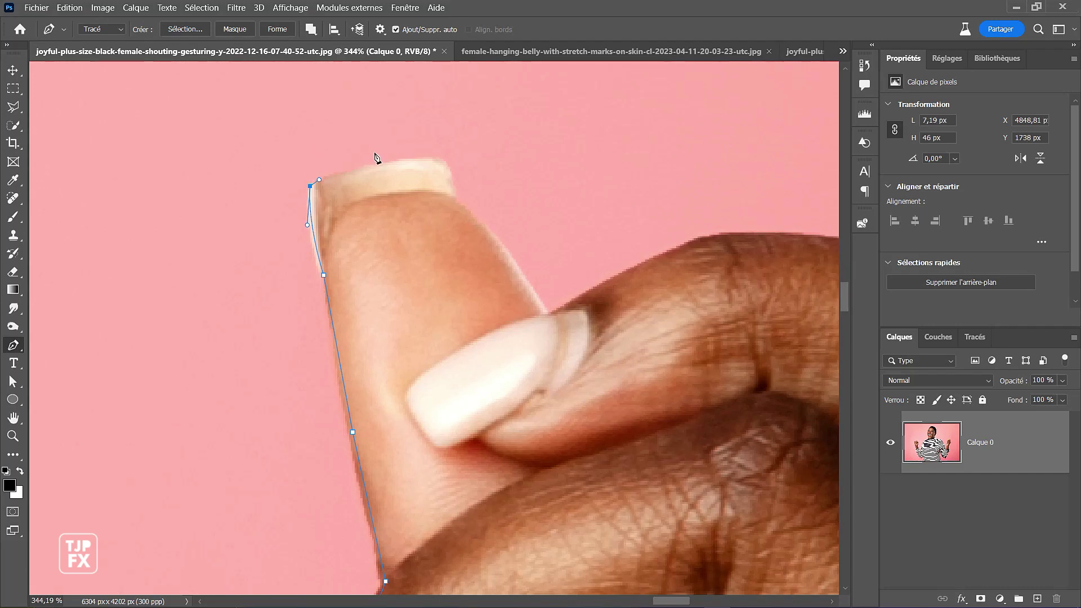
- Curve the path over the upright finger's nail edge, removing an outgoing handle before rounding the nail's far corner
left_click_drag(421, 157, 453, 152)
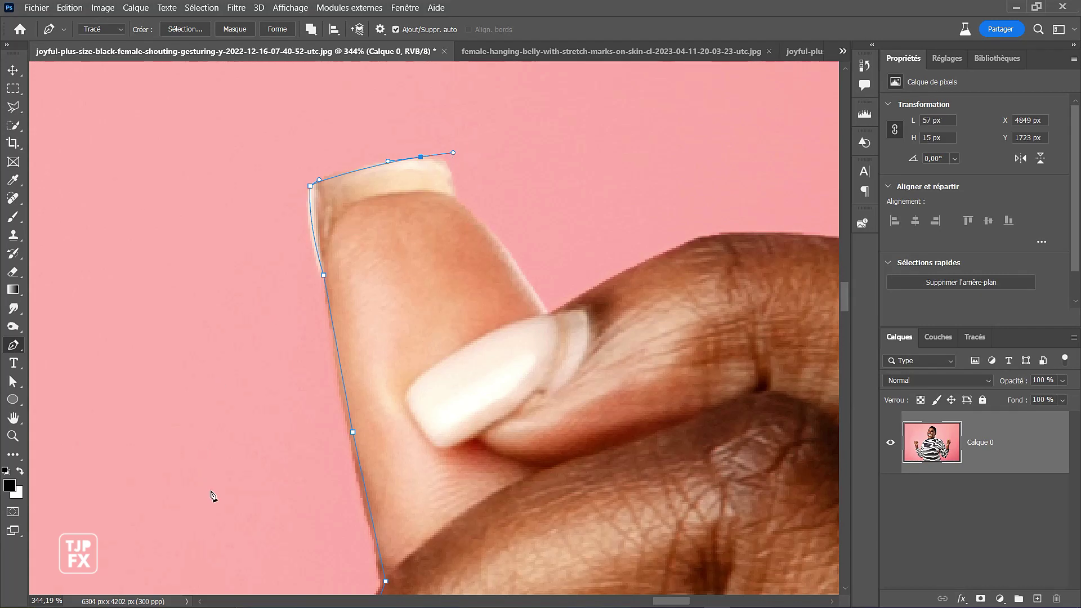
key("F4")
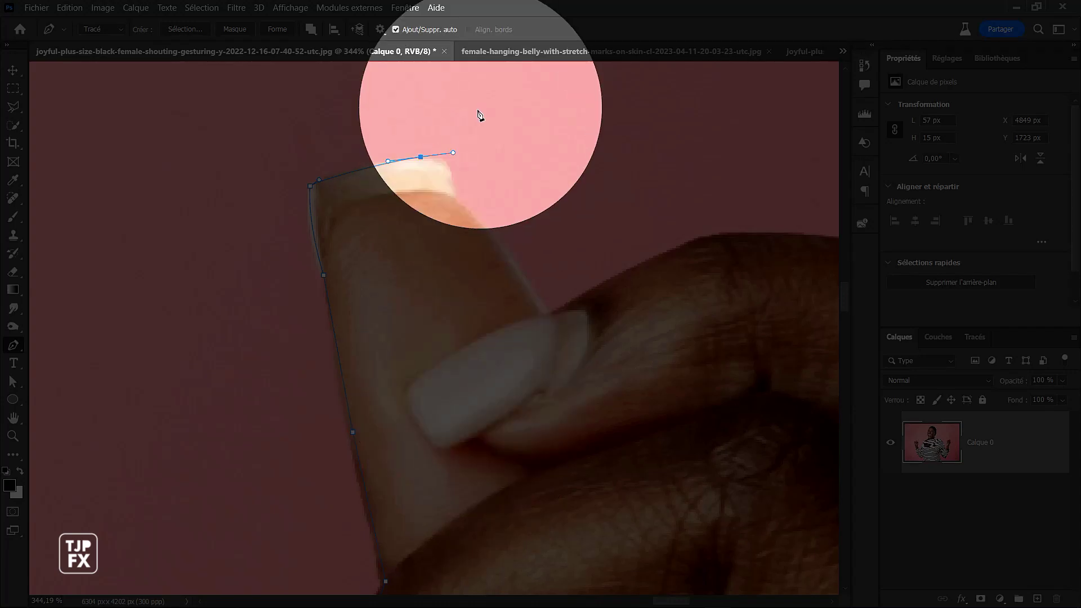
key("F4")
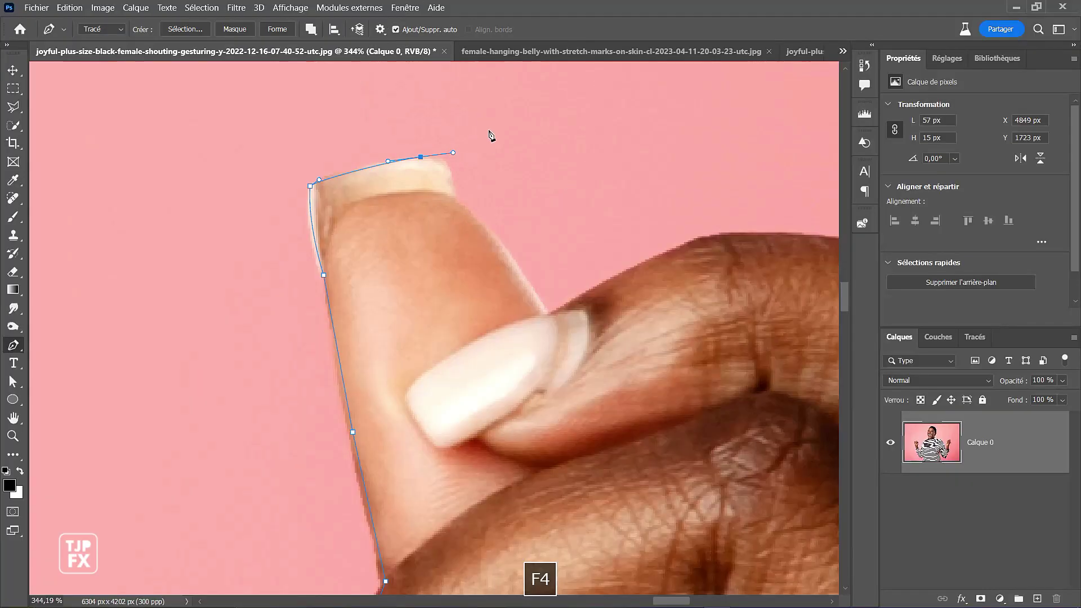
left_click(422, 159, "alt")
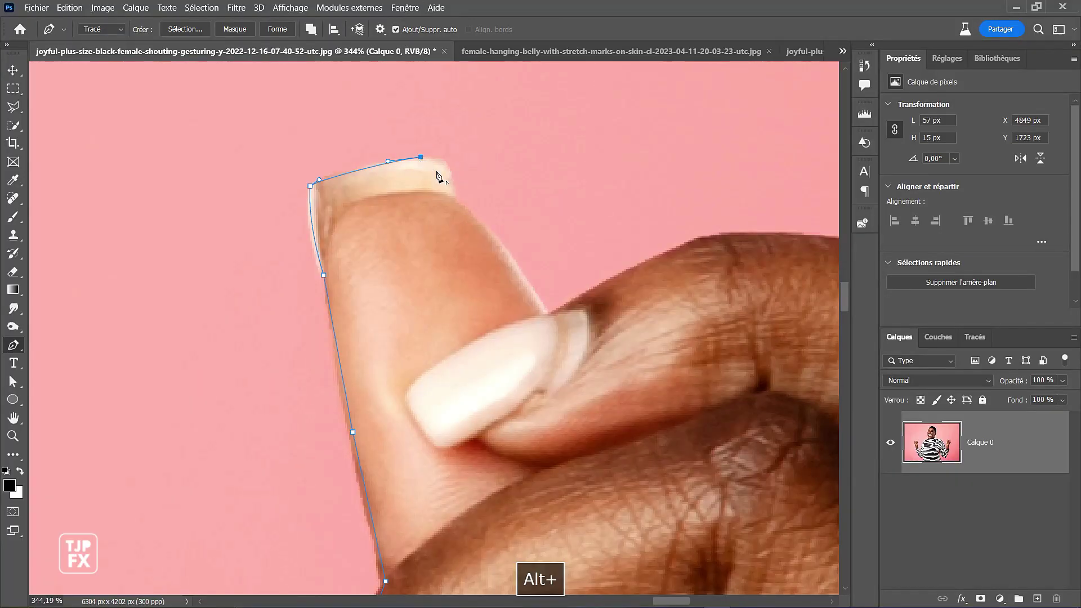
left_click_drag(444, 162, 447, 168)
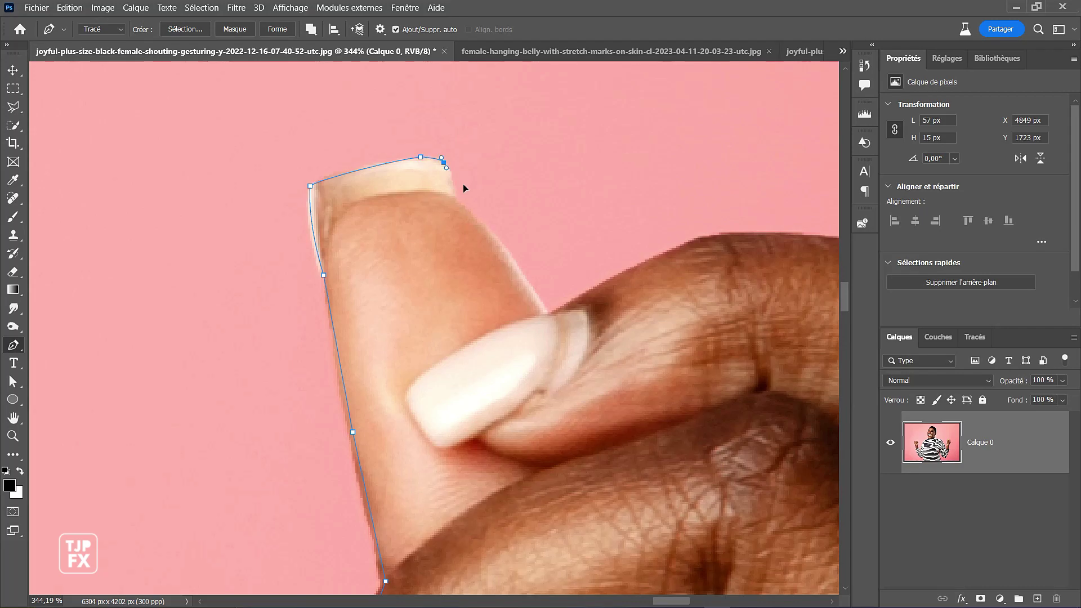
- Run the path down the far side of the upright finger to a corner point where it meets the bent finger
left_click(453, 194)
left_click(508, 252)
left_click_drag(516, 261, 517, 261)
left_click(546, 310)
key("space")
left_click_drag(494, 261, 302, 218)
left_click(362, 274)
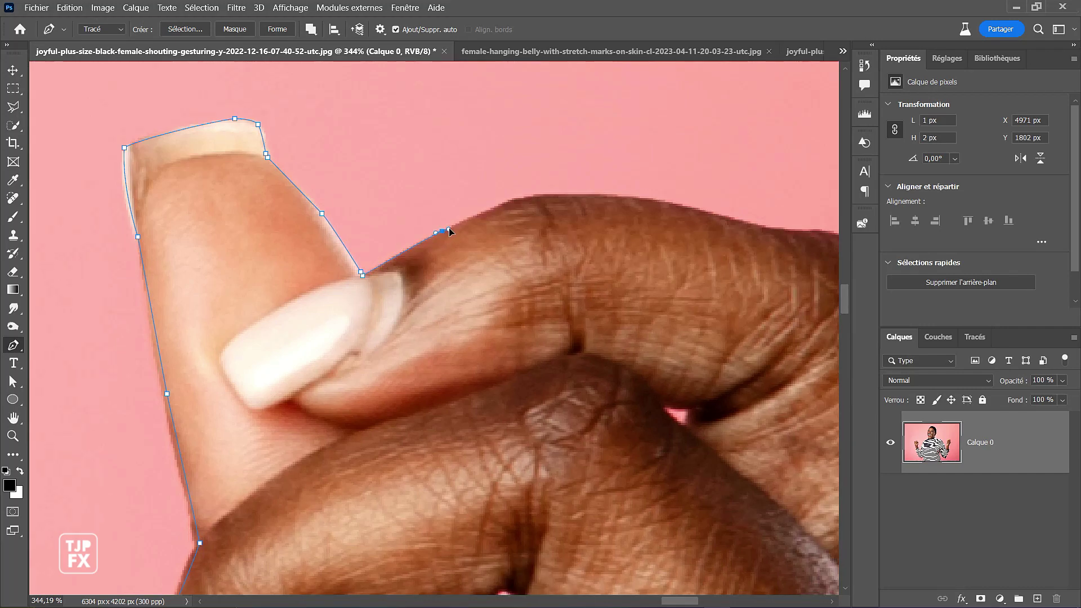
- Trace the bent finger's upper edge with gentle curves to its outer knuckle
left_click_drag(523, 198, 531, 198)
left_click_drag(603, 193, 419, 188)
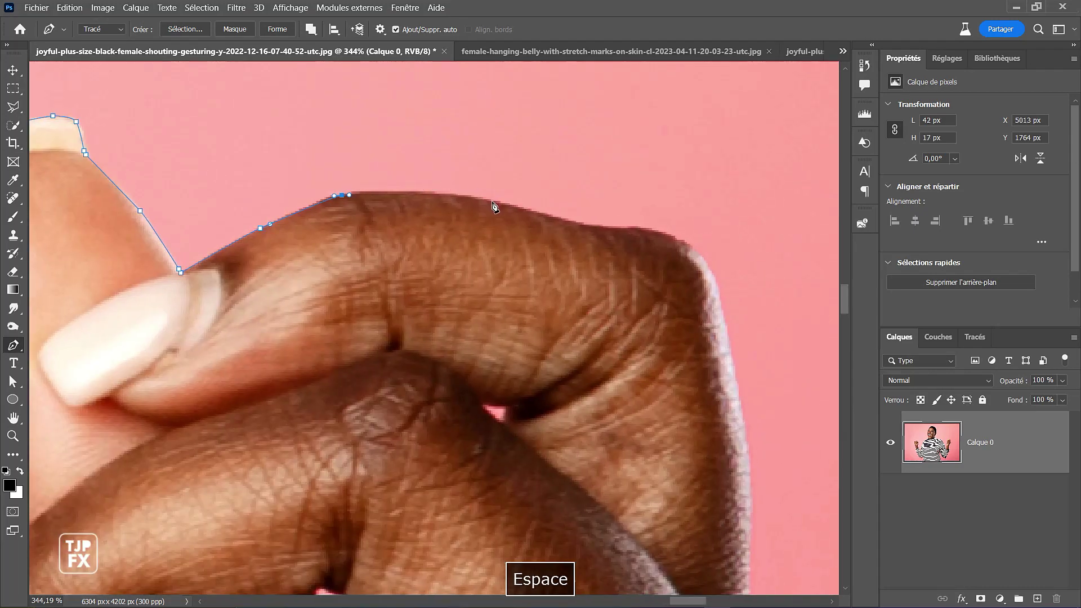
left_click(494, 201)
left_click_drag(527, 208, 534, 210)
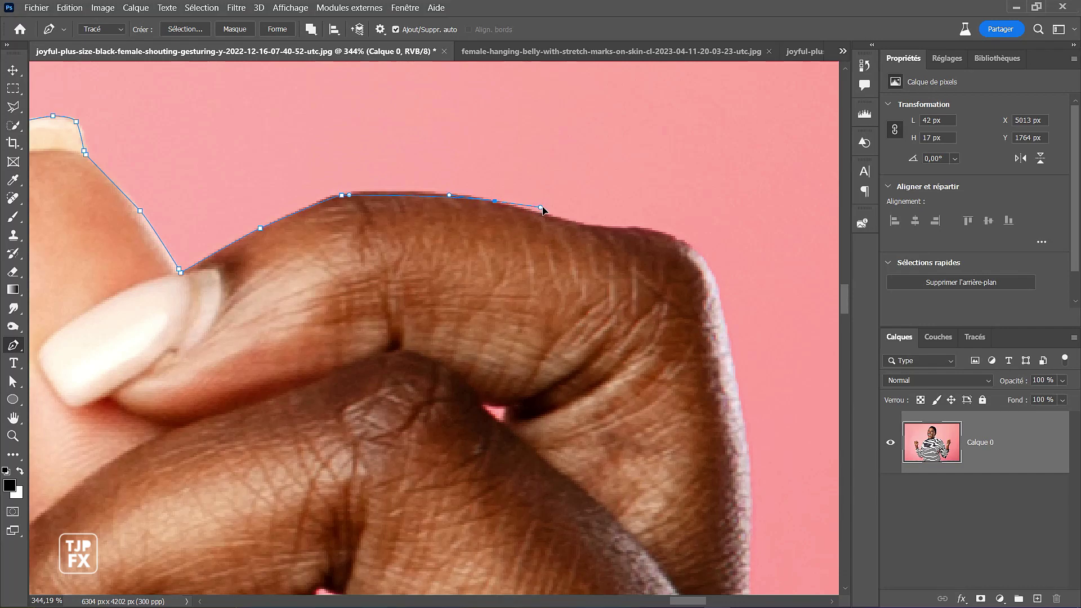
left_click_drag(538, 211, 529, 214)
left_click(610, 231)
left_click_drag(625, 233, 633, 231)
left_click(679, 240)
- Curve the path around the bent finger's outer knuckle and partway down its outer edge
key("space")
left_click_drag(711, 254, 646, 159)
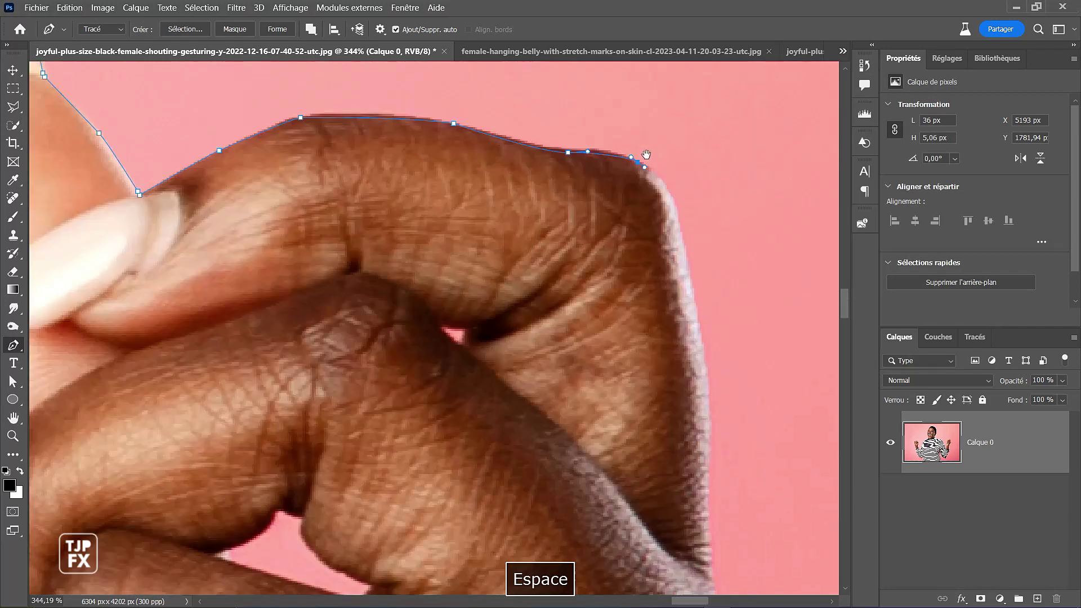
left_click_drag(667, 270, 687, 377)
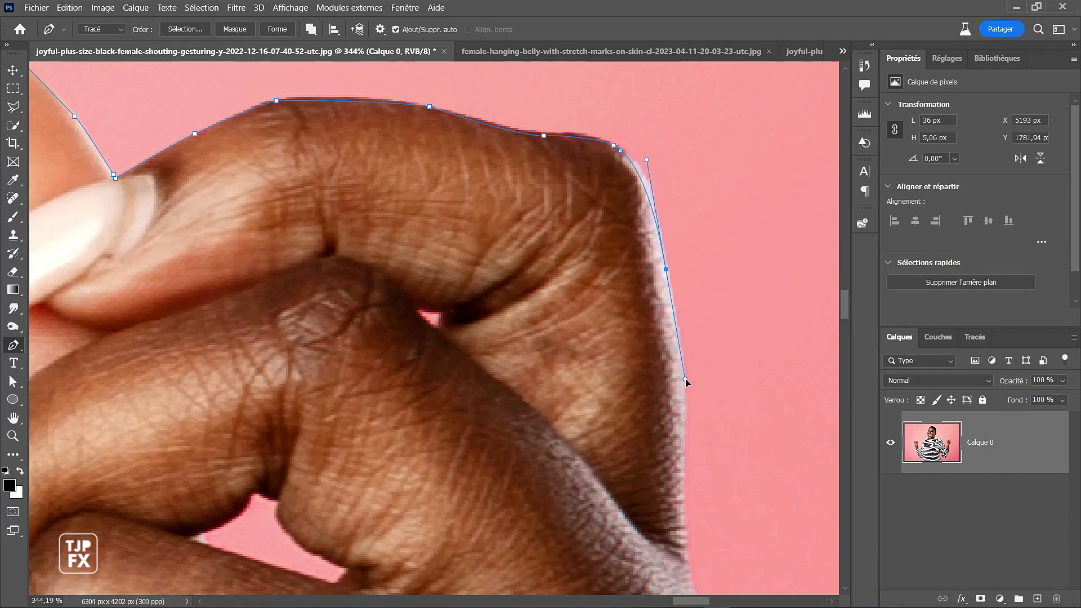
left_click_drag(685, 376, 683, 374)
- Continue the path down the finger's outer edge and past the crease where it meets the hand
key("space")
left_click_drag(739, 179, 751, 122)
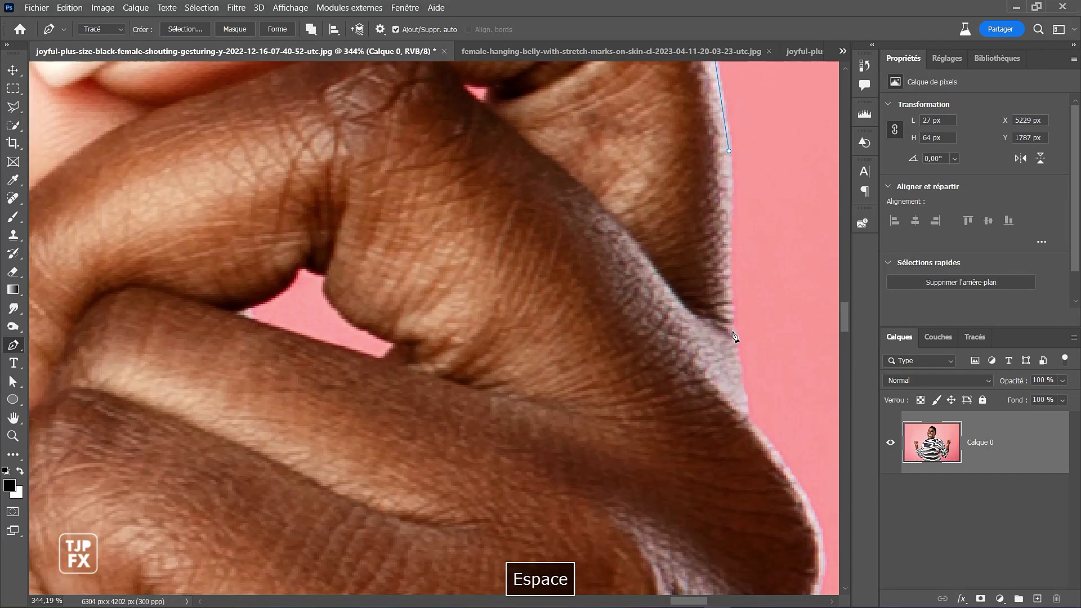
left_click(727, 277)
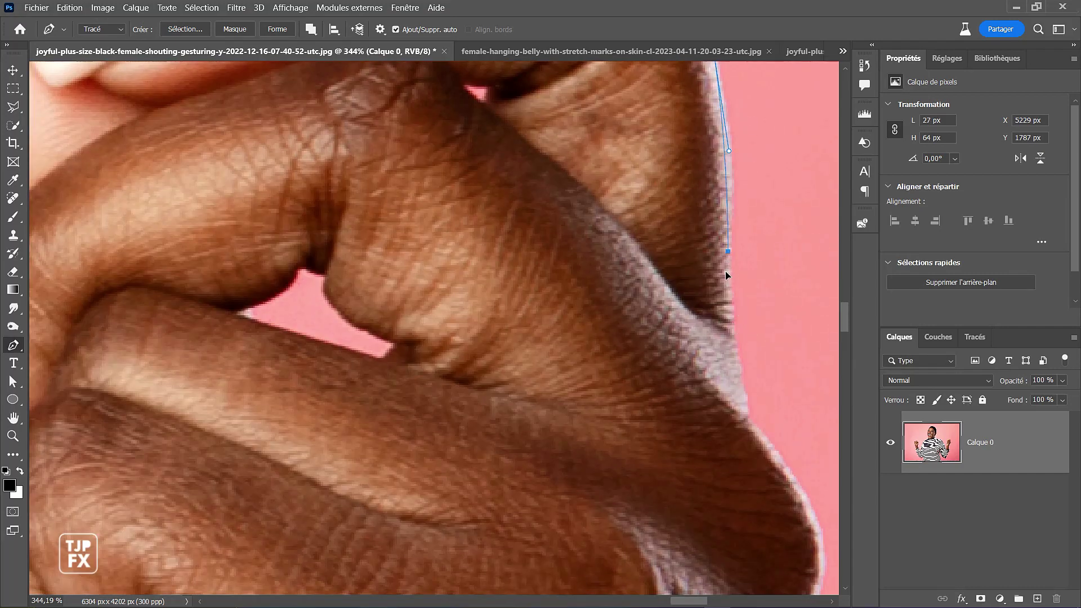
left_click_drag(742, 397, 751, 408)
- Curve the path around the large knuckle below the crease and remove the last anchor's outgoing handle
key("space")
left_click_drag(665, 279, 633, 246)
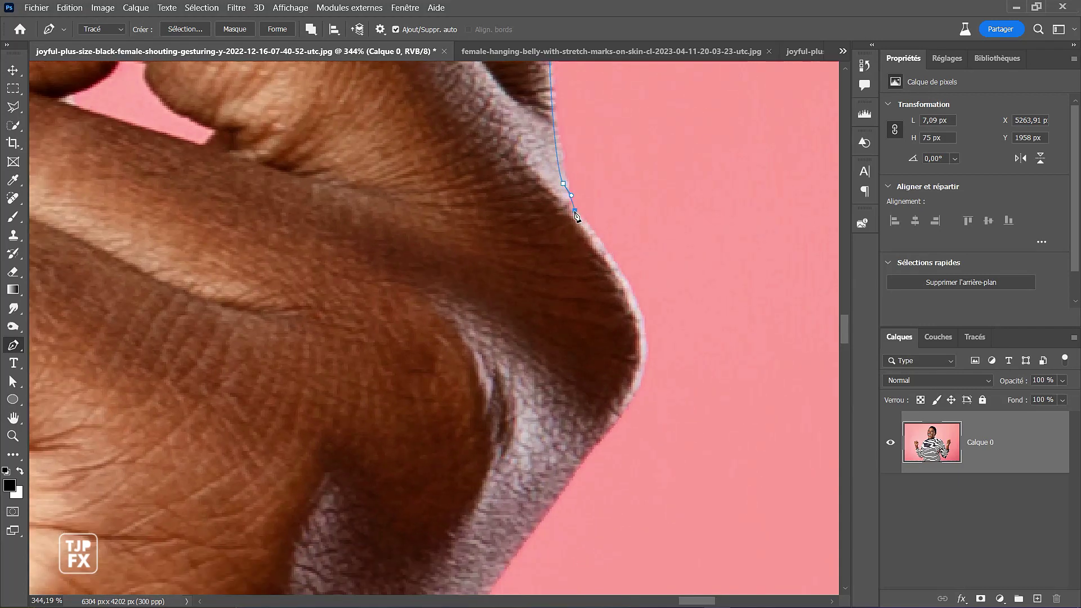
left_click_drag(635, 268, 649, 213)
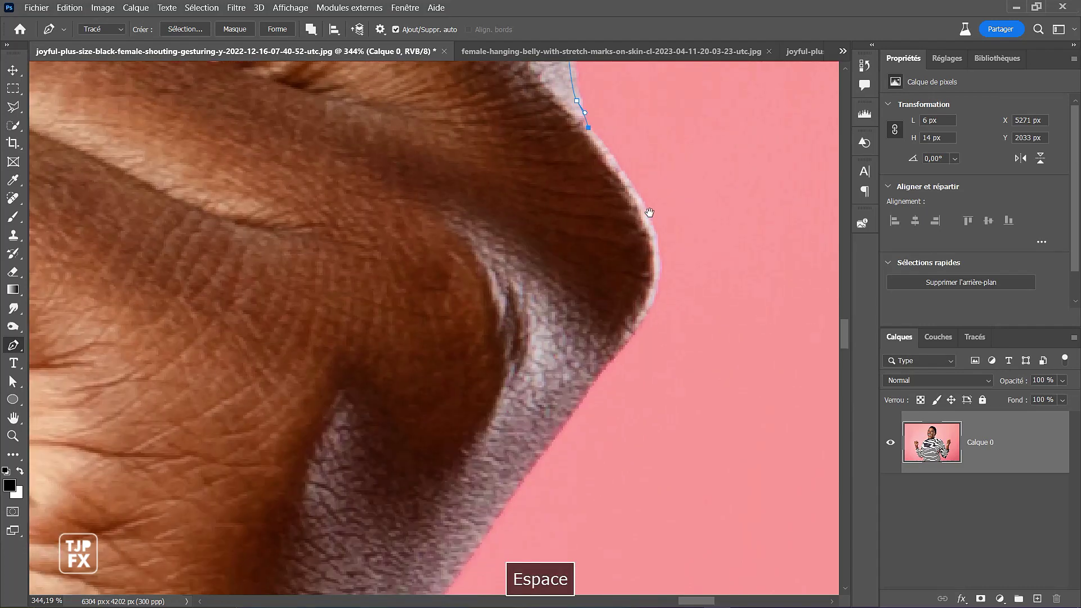
left_click(651, 300)
left_click_drag(647, 315, 616, 360)
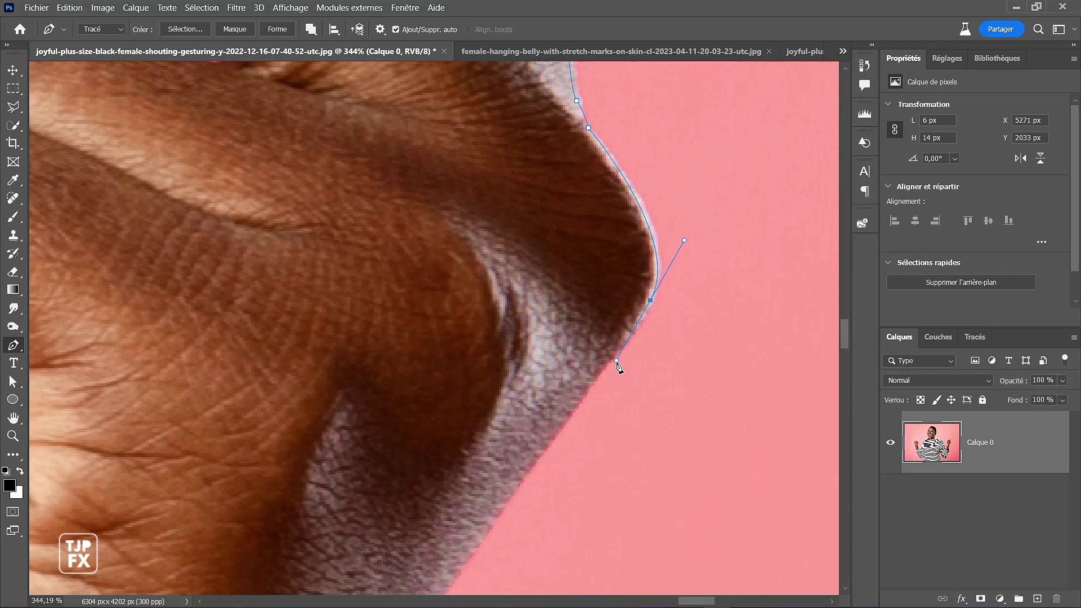
key("space")
left_click_drag(617, 313, 665, 226)
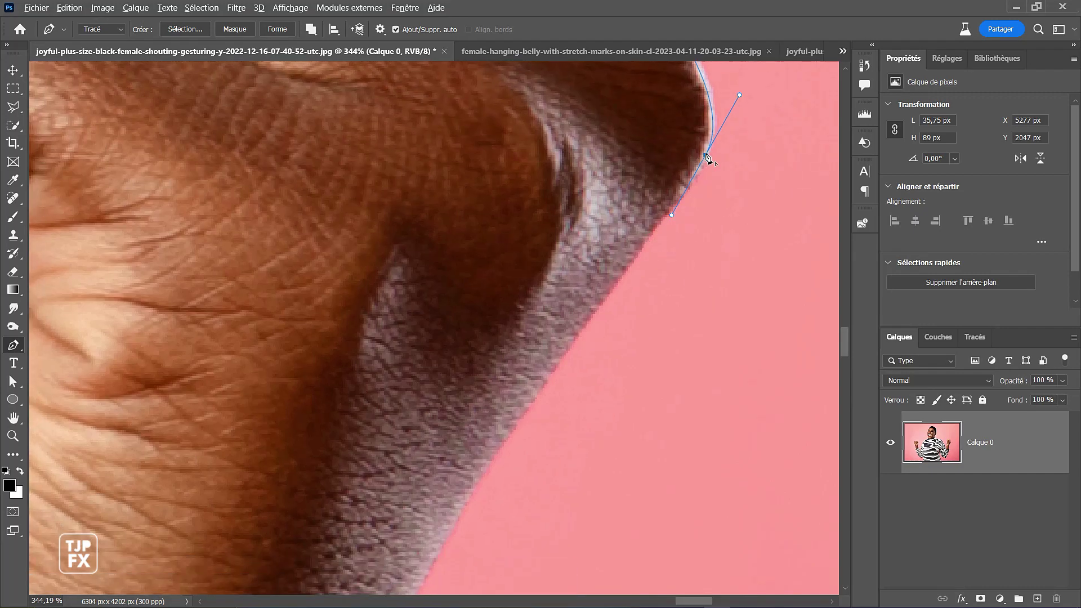
left_click(706, 156, "alt")
- Extend the path down the back of the hand toward the wrist, adding and adjusting an intermediate anchor to fit the edge
left_click(571, 341)
key("space")
left_click_drag(550, 374, 600, 279)
left_click(515, 415)
key("space")
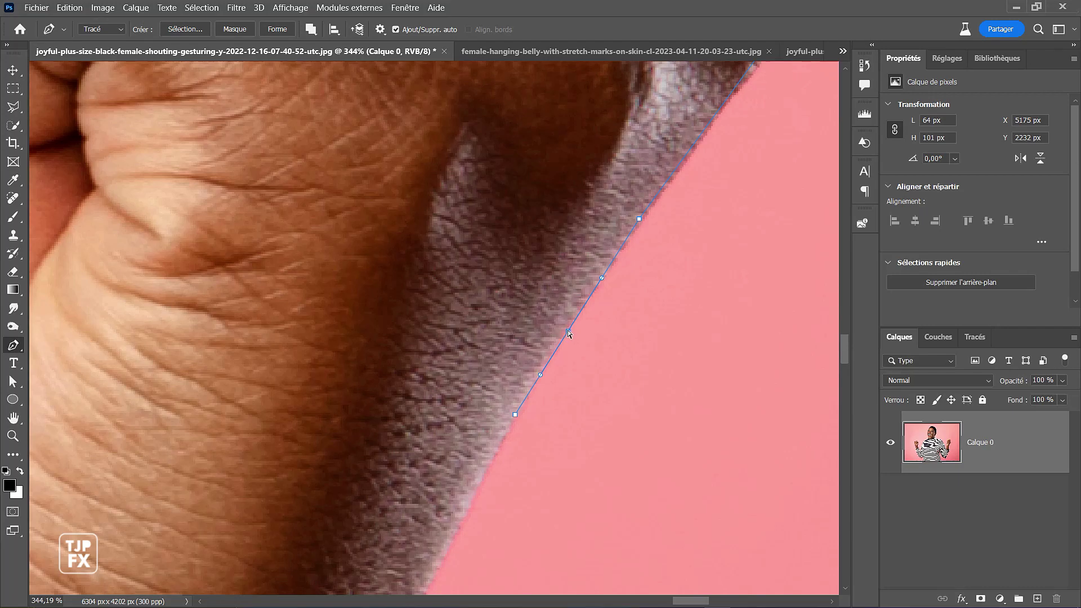
key("ctrl")
left_click_drag(560, 300, 596, 204)
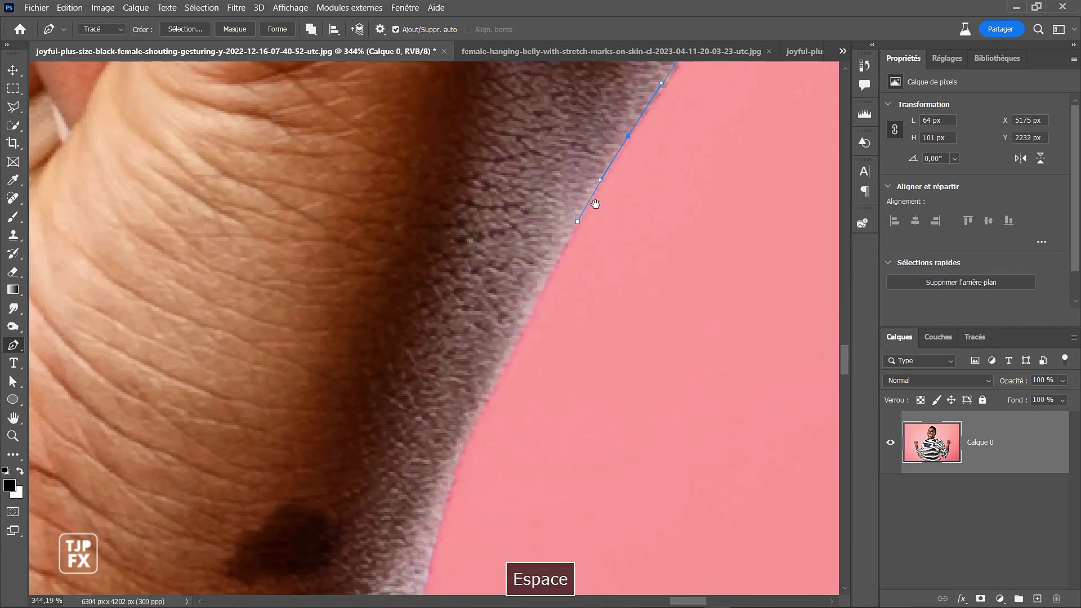
left_click(449, 487)
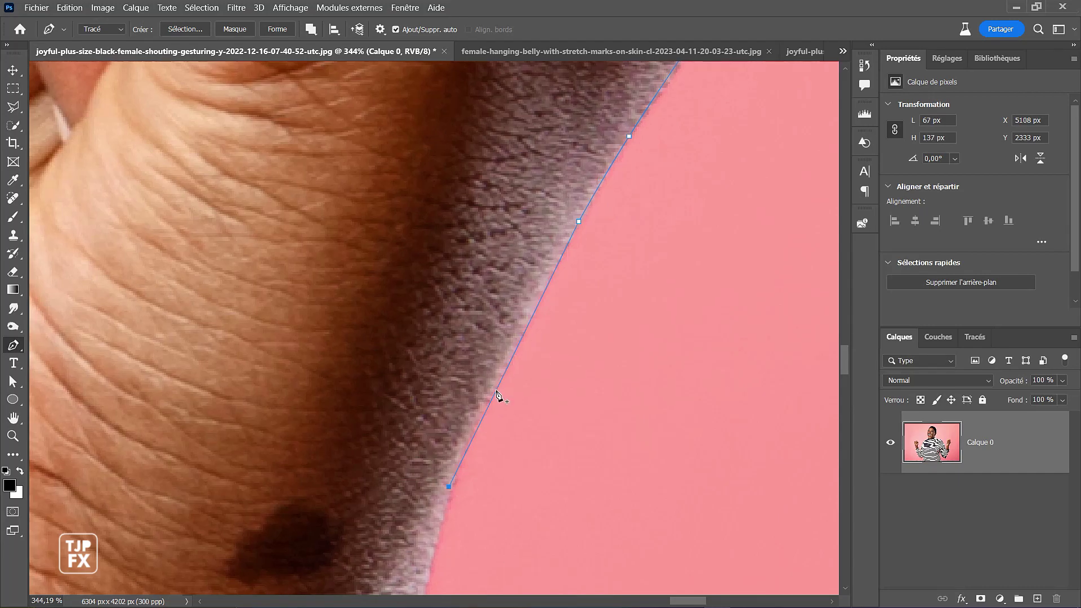
- Add an intermediate anchor to the last segment and curve the path down the hand's edge past the dark spot toward the wrist
left_click_drag(497, 389, 528, 137)
key("space")
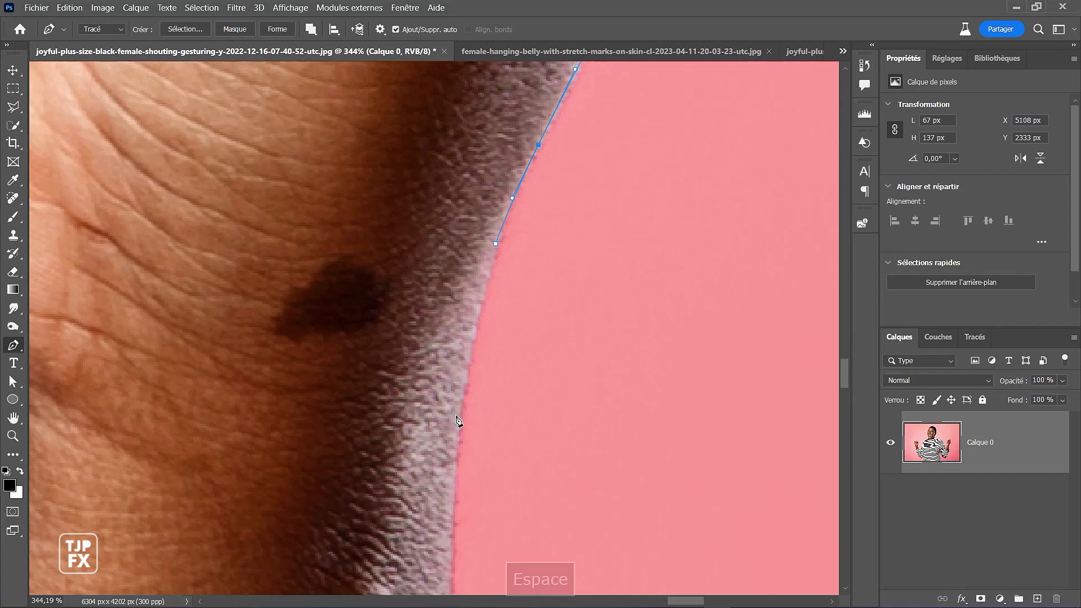
left_click_drag(459, 422, 456, 468)
key("space")
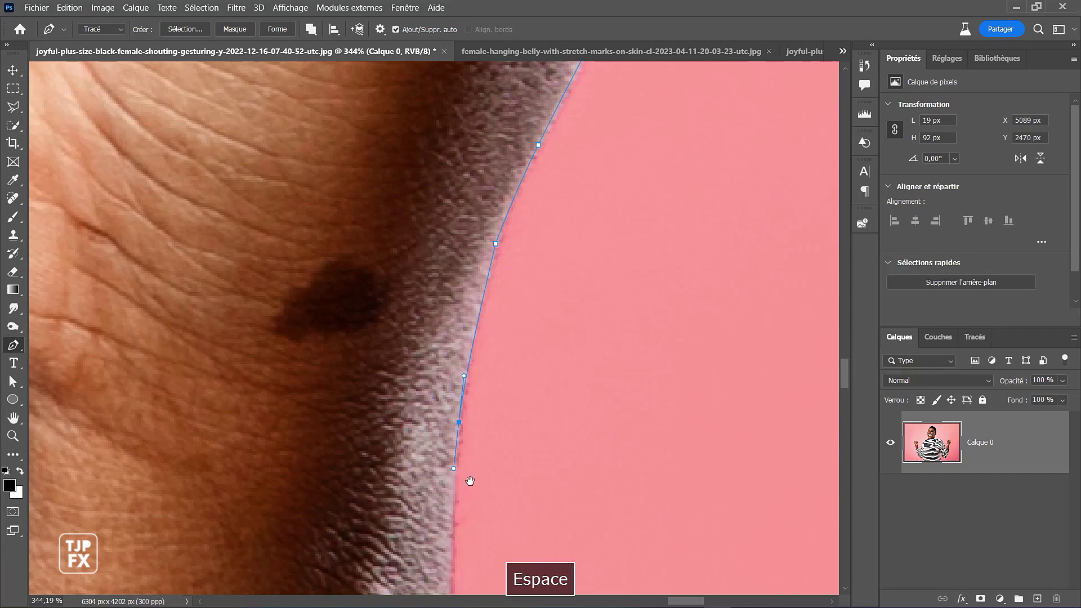
left_click_drag(501, 364, 529, 280)
- Extend the path down the wrist with straight segments to the tip where the sweater cuff begins
key("F5")
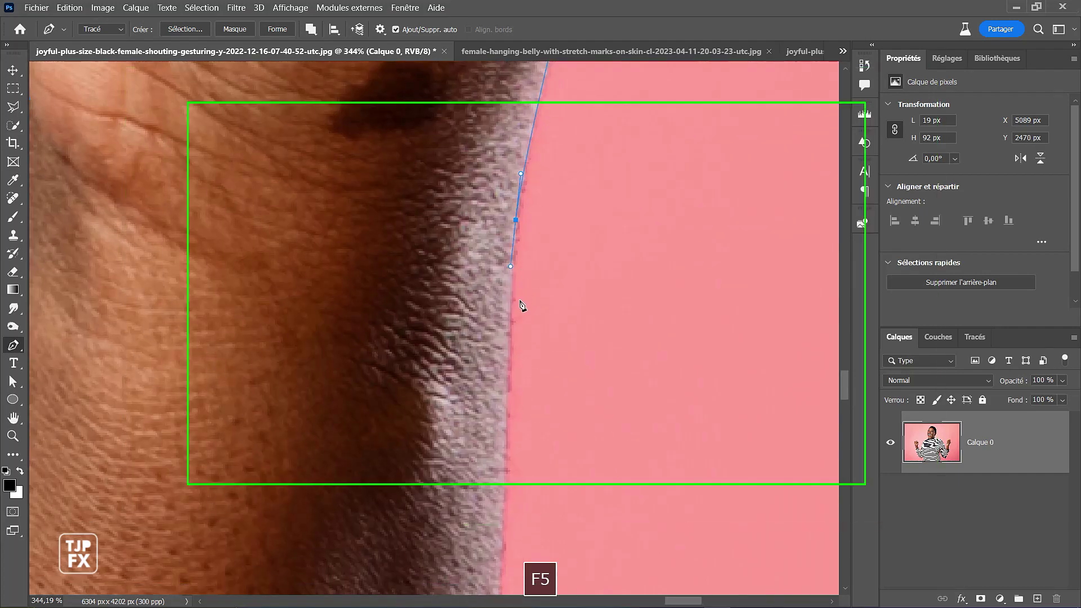
key("space")
left_click_drag(514, 348, 522, 272)
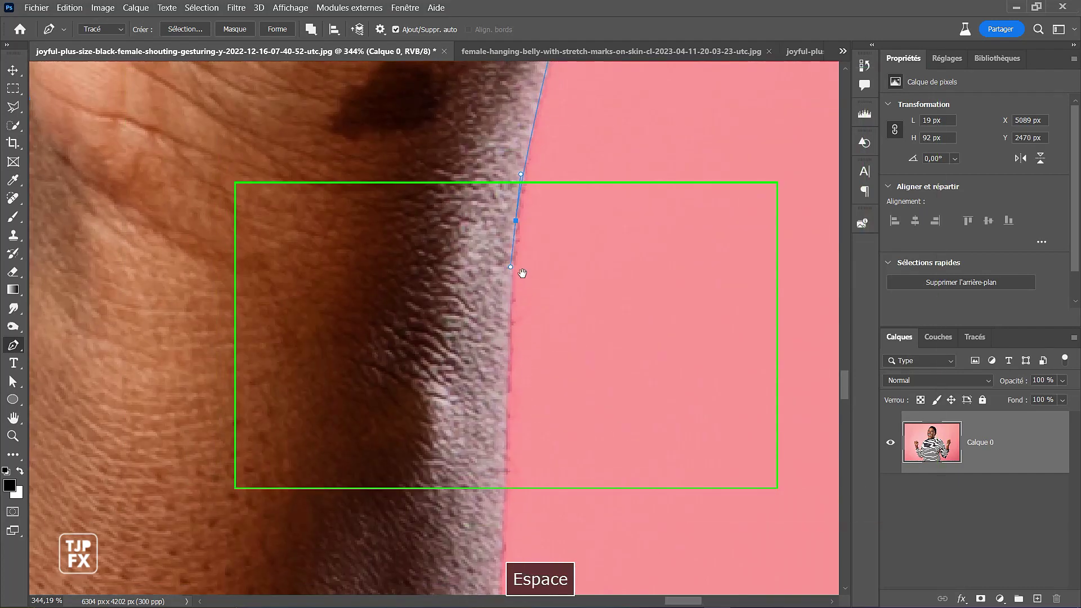
left_click(512, 489)
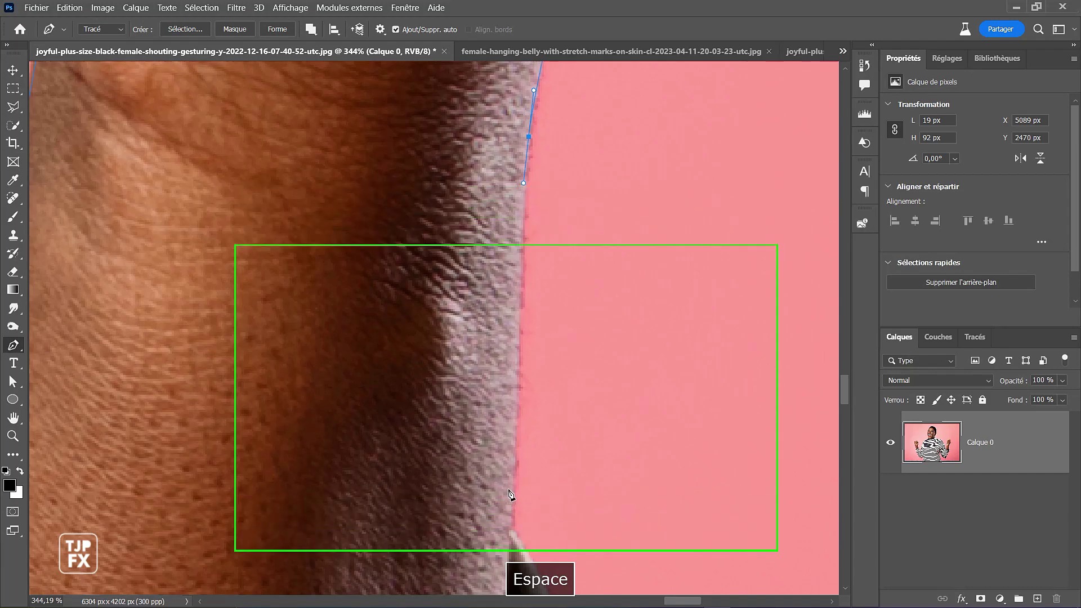
key("space")
left_click_drag(519, 481, 519, 253)
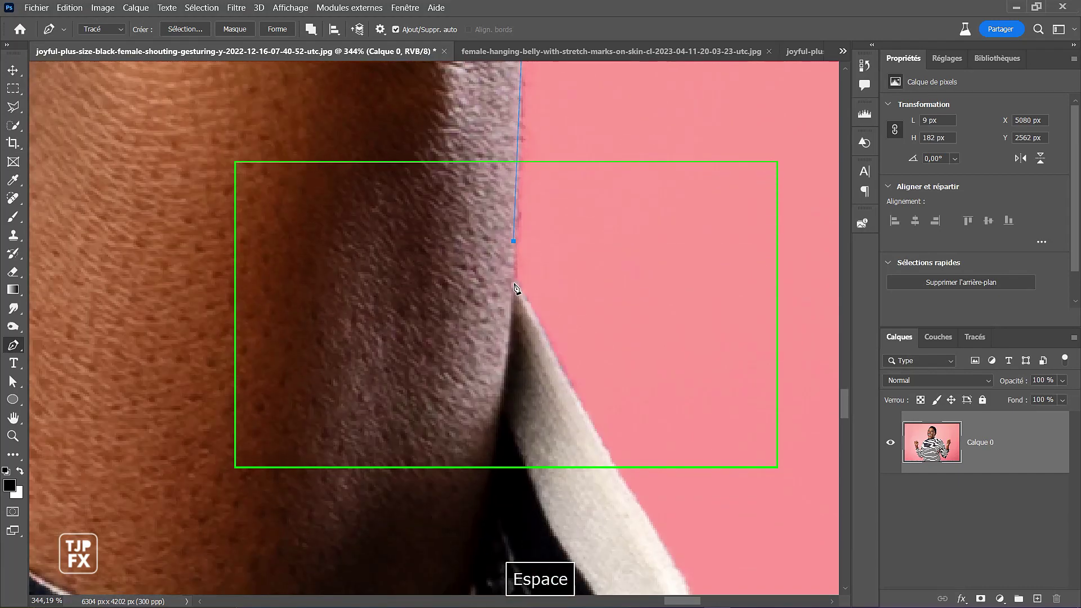
left_click(514, 282)
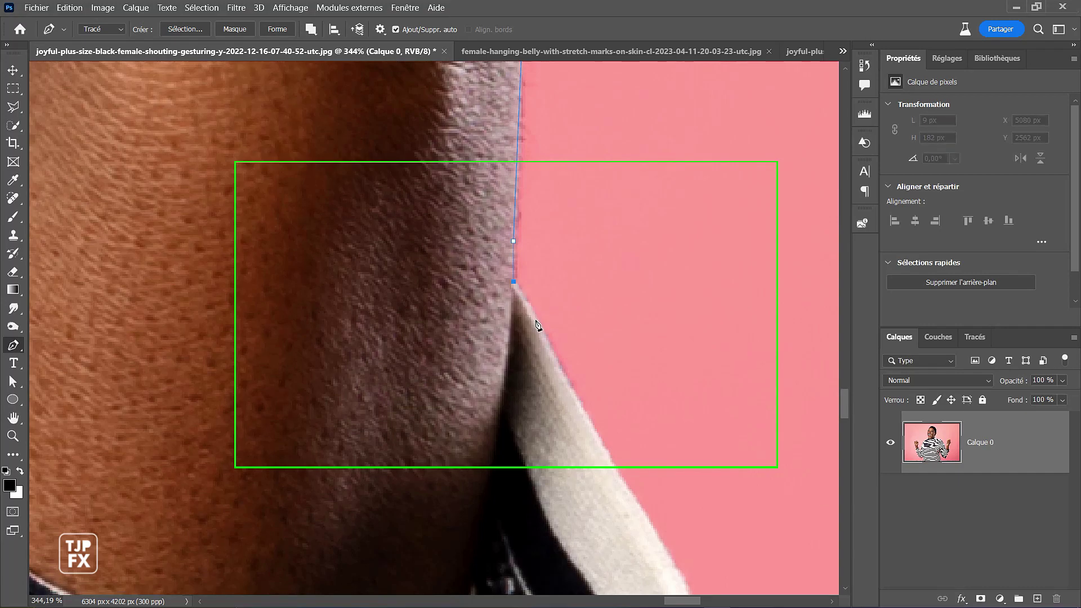
- Continue the path with straight segments along the light outer edge of the flared cuff
left_click(534, 324)
left_click_drag(554, 319, 505, 253)
left_click(530, 325)
left_click(581, 406)
key("space")
left_click_drag(586, 389, 604, 273)
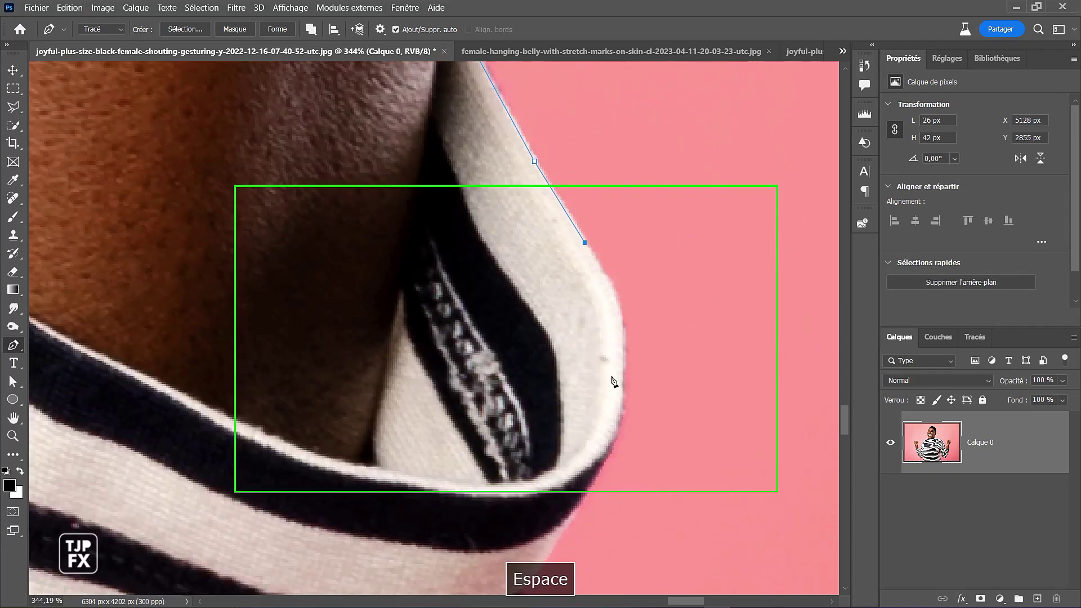
- Curve the path around the cuff's rounded outer edge to the first light stripe, adjusting and shortening the outgoing handles
left_click_drag(621, 396, 601, 453)
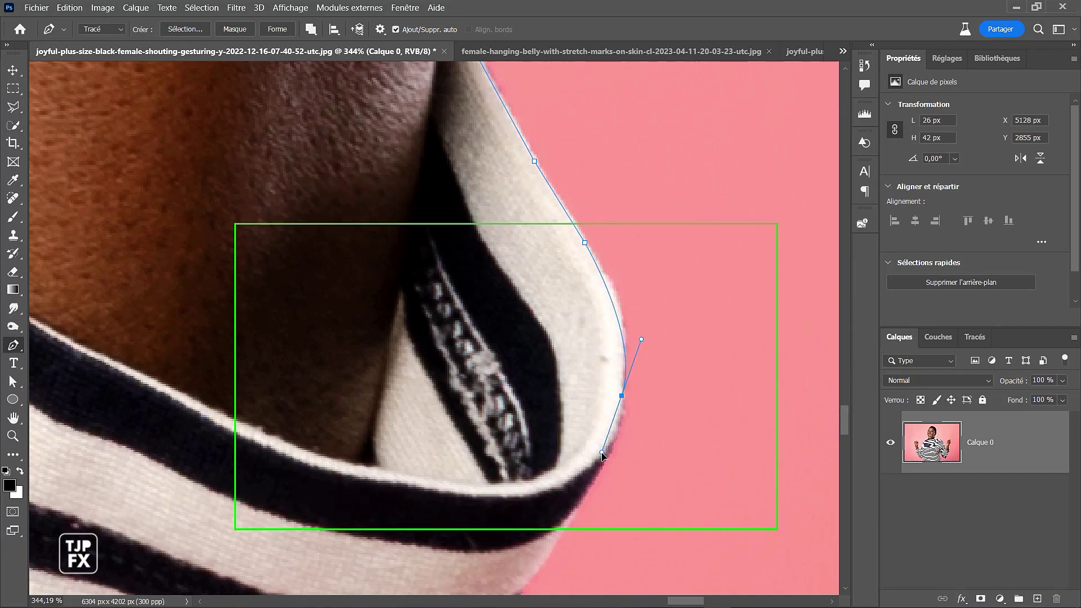
mouse_move(602, 453)
left_mouse_down()
mouse_move(606, 479)
mouse_move(617, 460)
left_mouse_up()
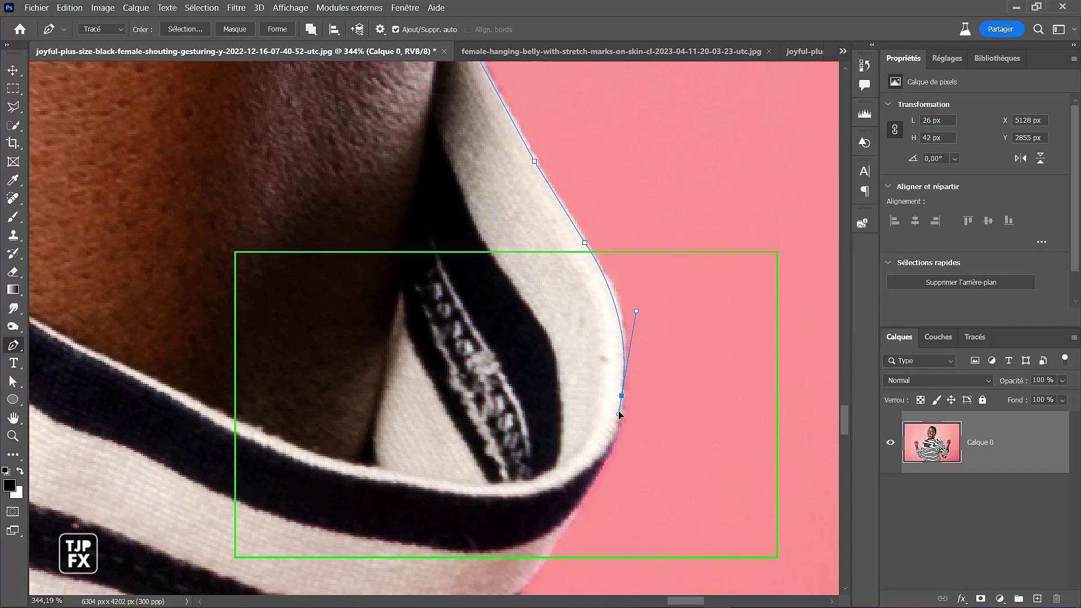
key("space")
left_click_drag(611, 397, 622, 187)
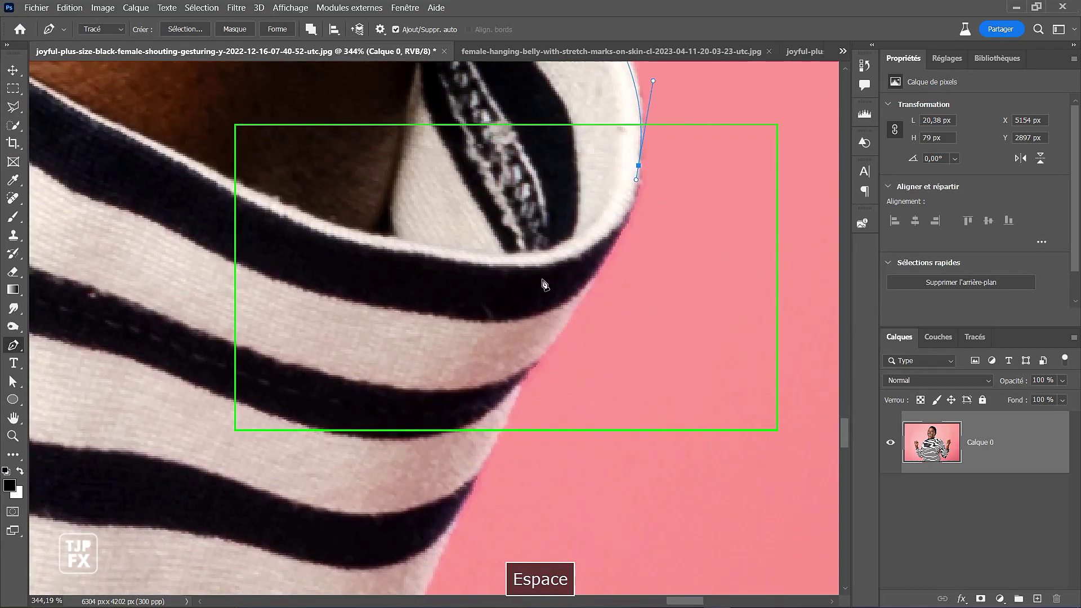
left_click_drag(568, 314, 512, 397)
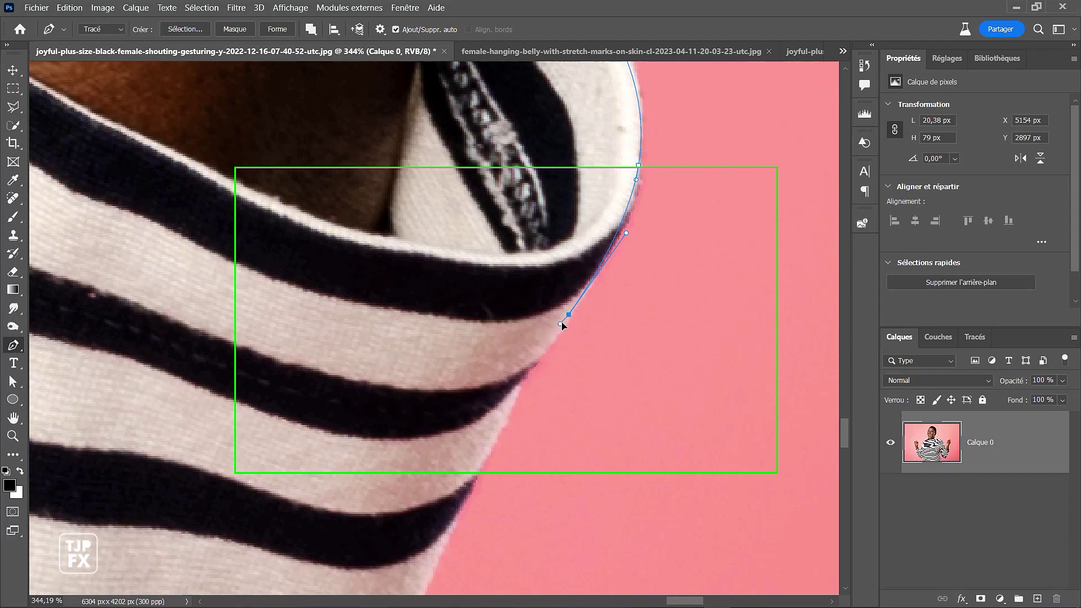
- Extend the path down the sleeve's outer edge across the next dark stripes with one smooth anchor and one corner anchor
key("space")
left_click_drag(557, 288, 537, 212)
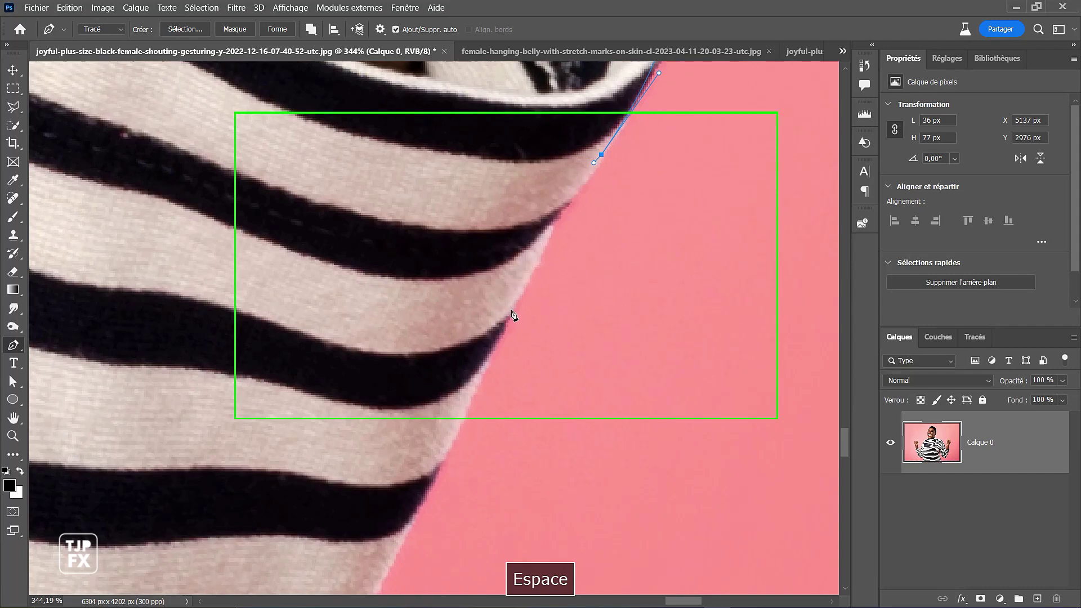
left_click_drag(509, 310, 600, 200)
key("space")
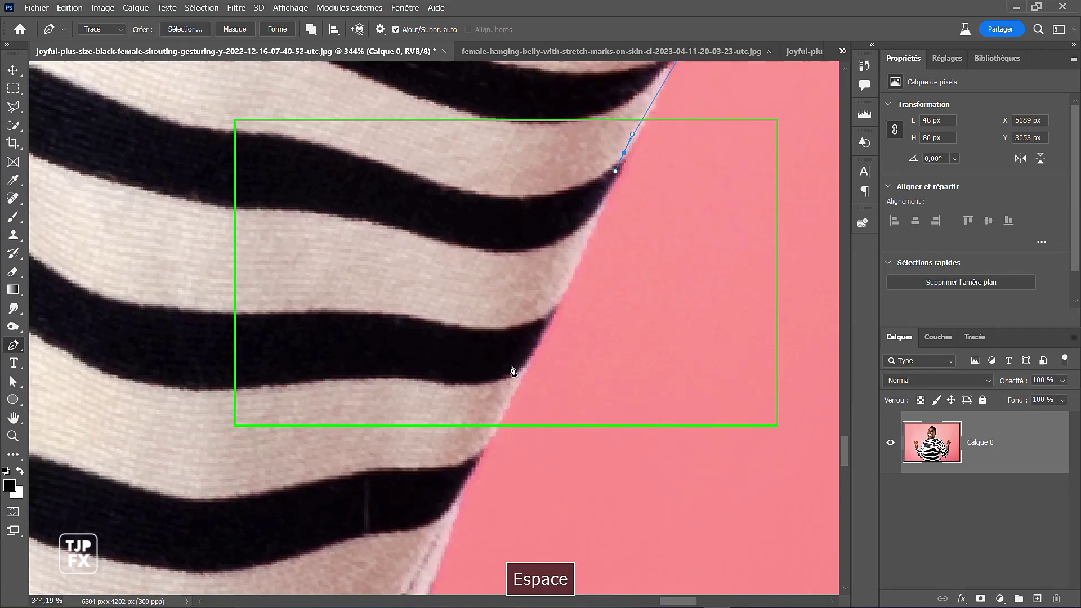
left_click(502, 414)
- Continue the path to the thin folded stripes on the sleeve edge and bend the segment with an added intermediate anchor
key("space")
left_click_drag(522, 399, 650, 197)
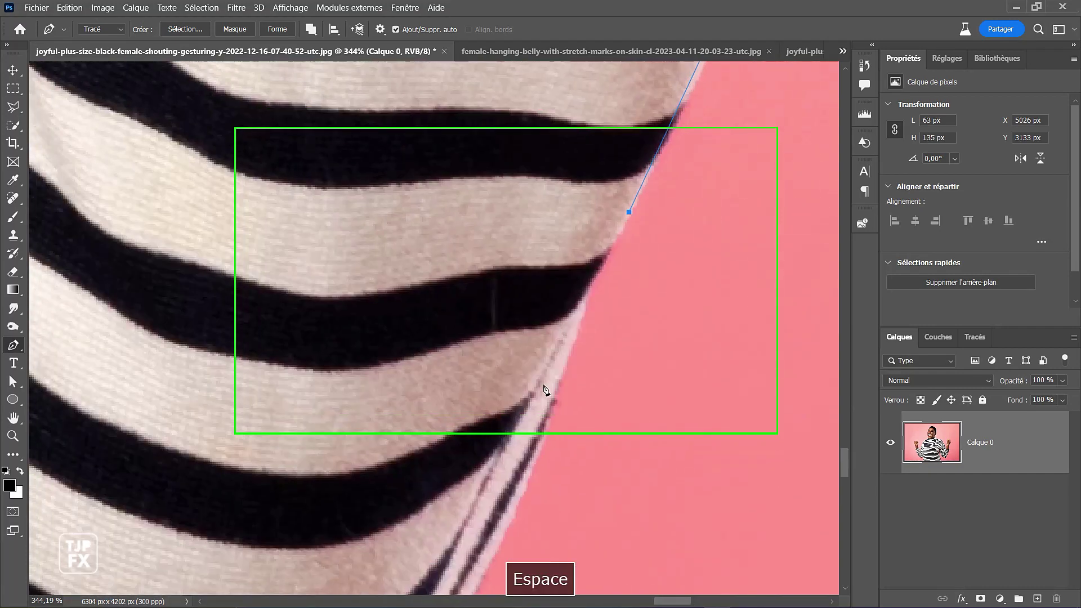
left_click(539, 441)
key("space")
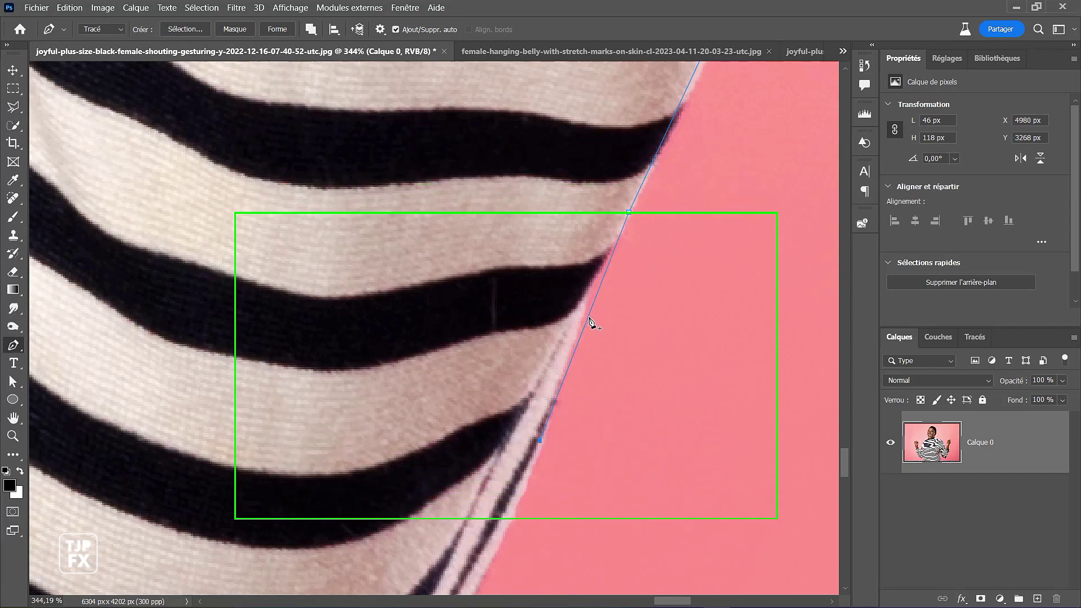
left_click_drag(590, 313, 585, 305)
- Add the next segment along the folded stripes and fit it to the edge with an adjusted intermediate anchor
key("space")
left_click_drag(568, 370, 615, 207)
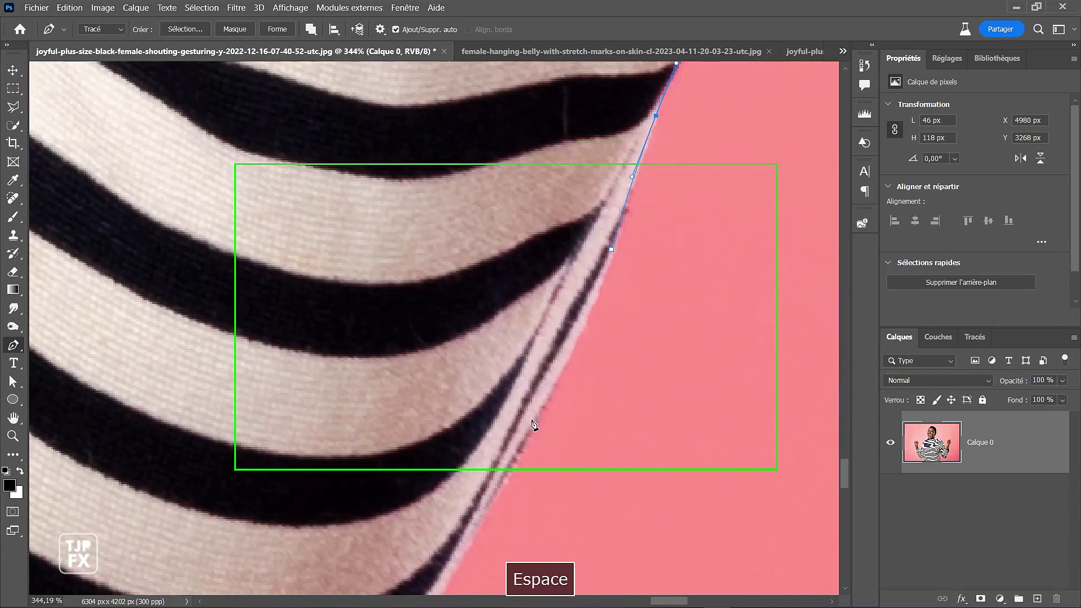
left_click(533, 424)
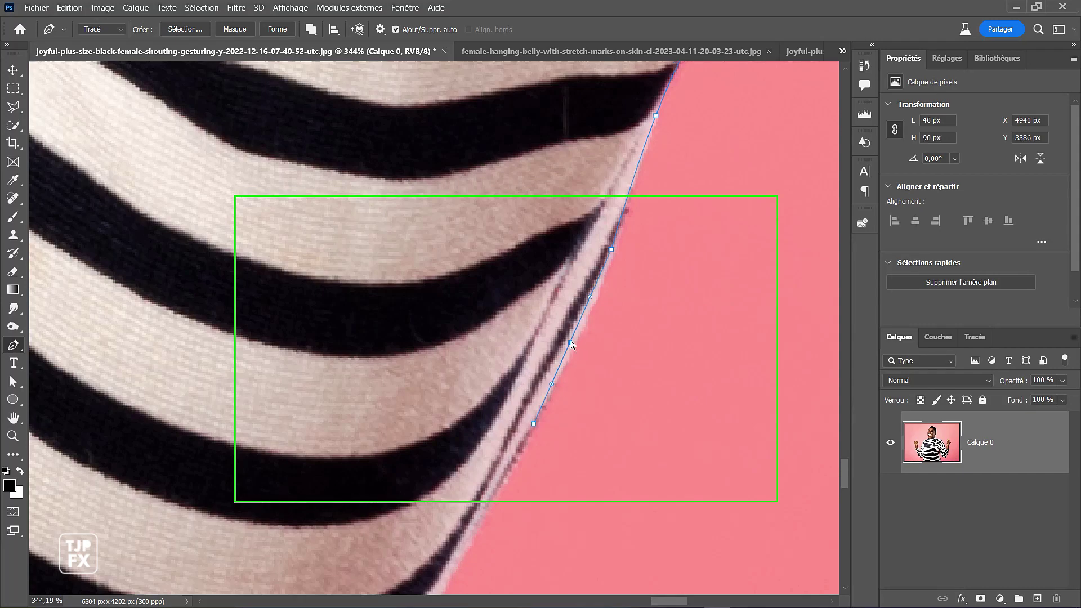
left_click_drag(570, 344, 573, 346)
- Extend the path with straight segments down the lower sleeve edge toward the elbow
key("space")
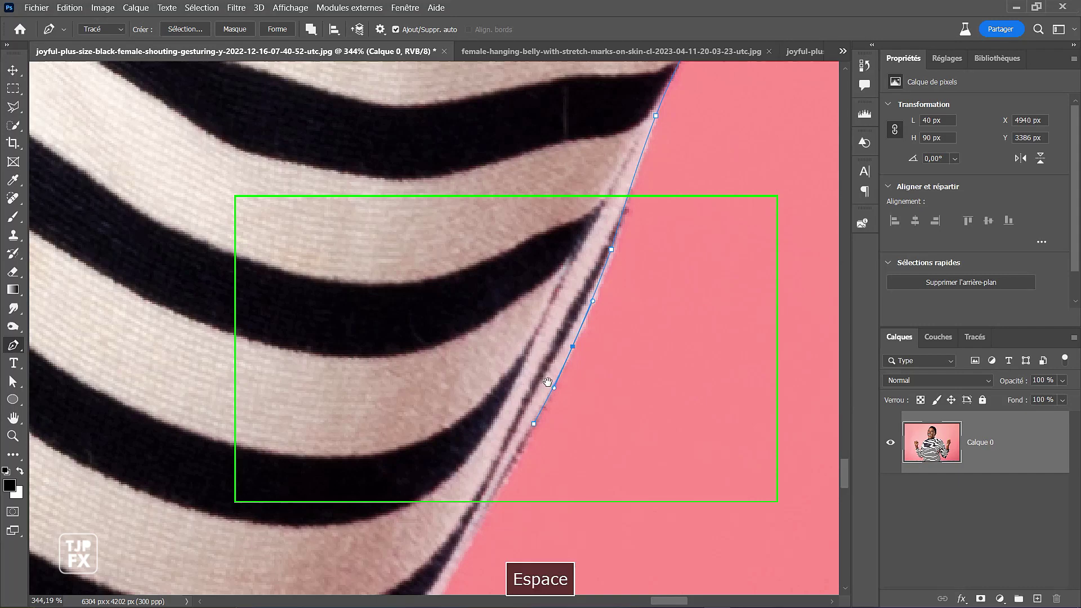
left_click_drag(582, 307, 600, 240)
left_click(487, 444)
key("space")
left_click_drag(509, 425, 663, 191)
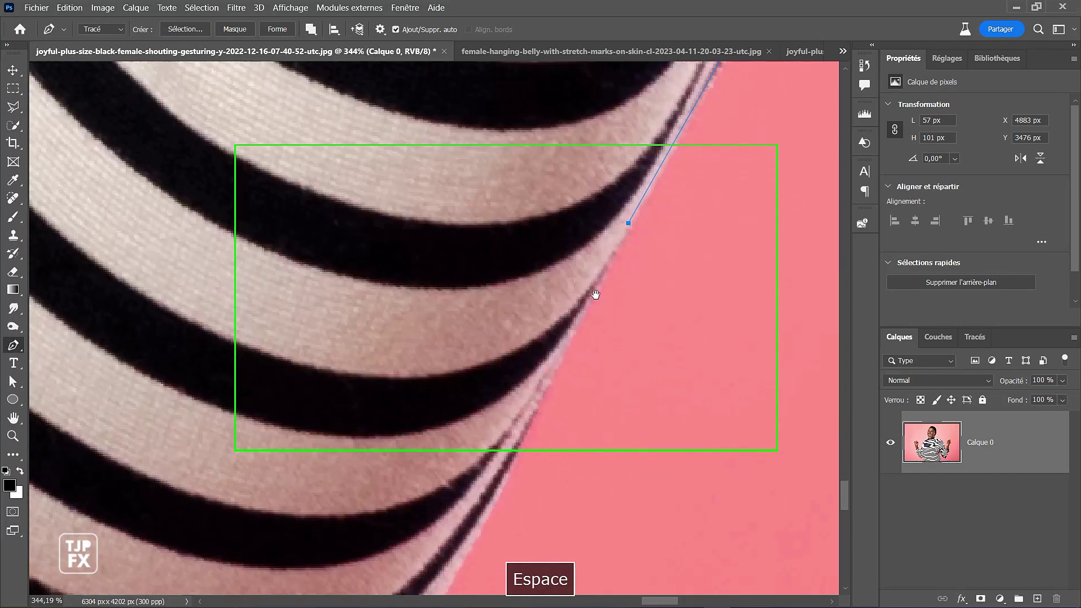
key("space")
left_click_drag(536, 430, 652, 280)
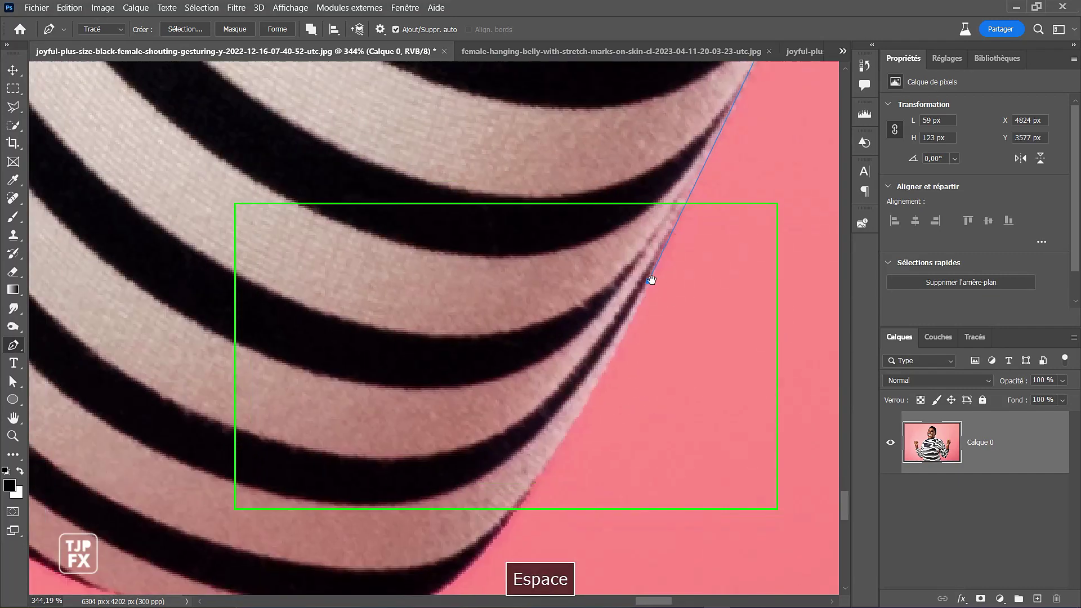
- Curve the path around the bottom of the elbow with two smooth anchors
key("F5")
key("space")
left_click_drag(652, 298, 723, 187)
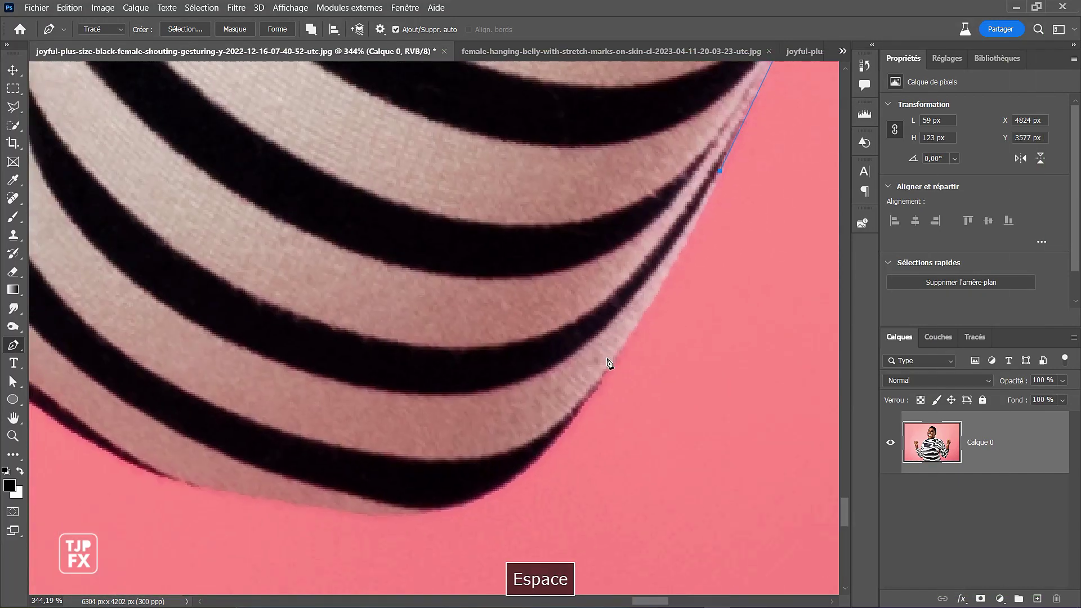
left_click_drag(604, 374, 567, 419)
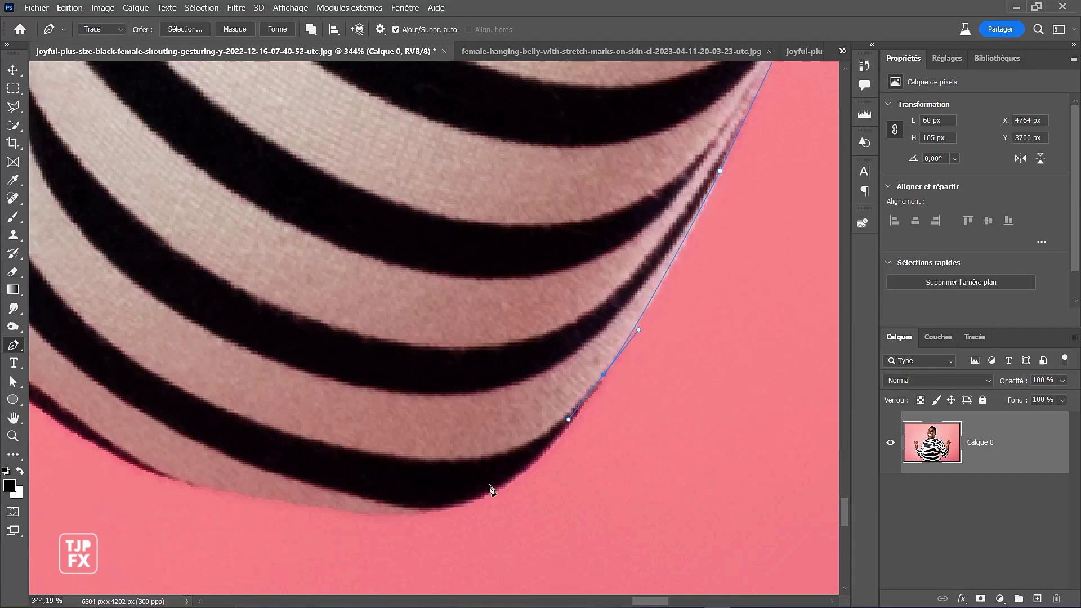
left_click_drag(431, 512, 353, 522)
- Continue the path along the sleeve's underside past the elbow to the thin dark stripe at the edge
key("space")
mouse_move(381, 493)
left_mouse_down()
mouse_move(418, 494)
mouse_move(361, 492)
left_mouse_up()
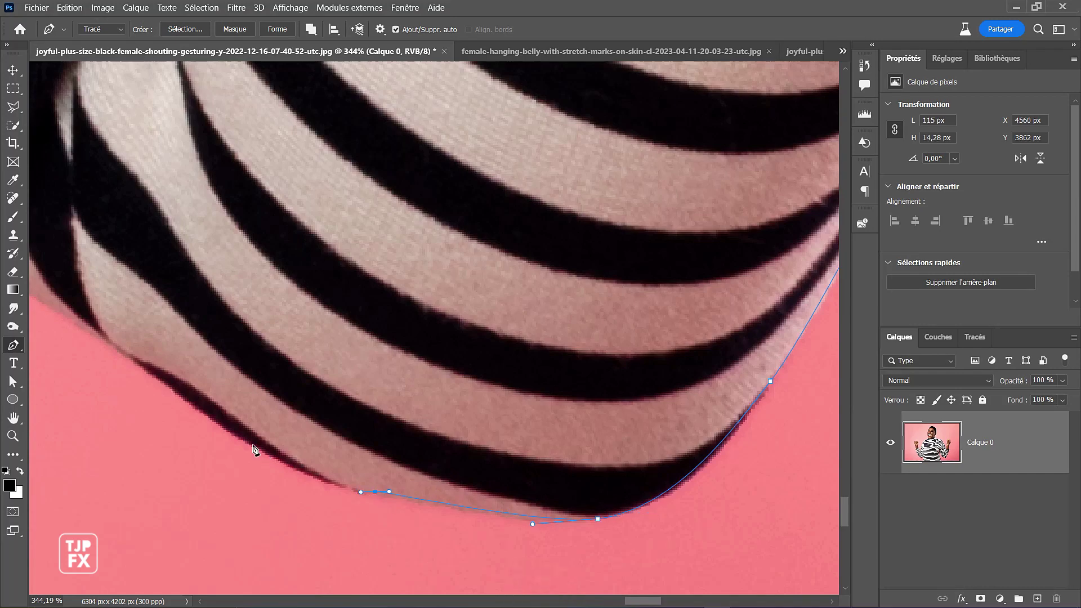
left_click(223, 430)
left_click_drag(211, 419, 198, 409)
- Curve the path further up the sleeve's underside with two smooth anchors beside the fabric folds
key("space")
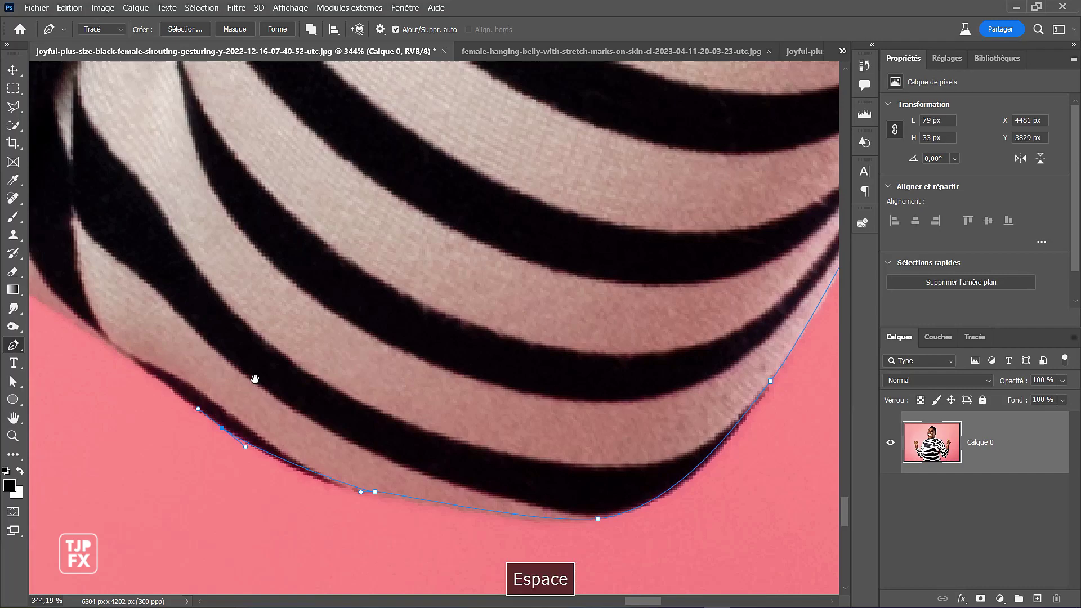
left_click_drag(245, 383, 374, 447)
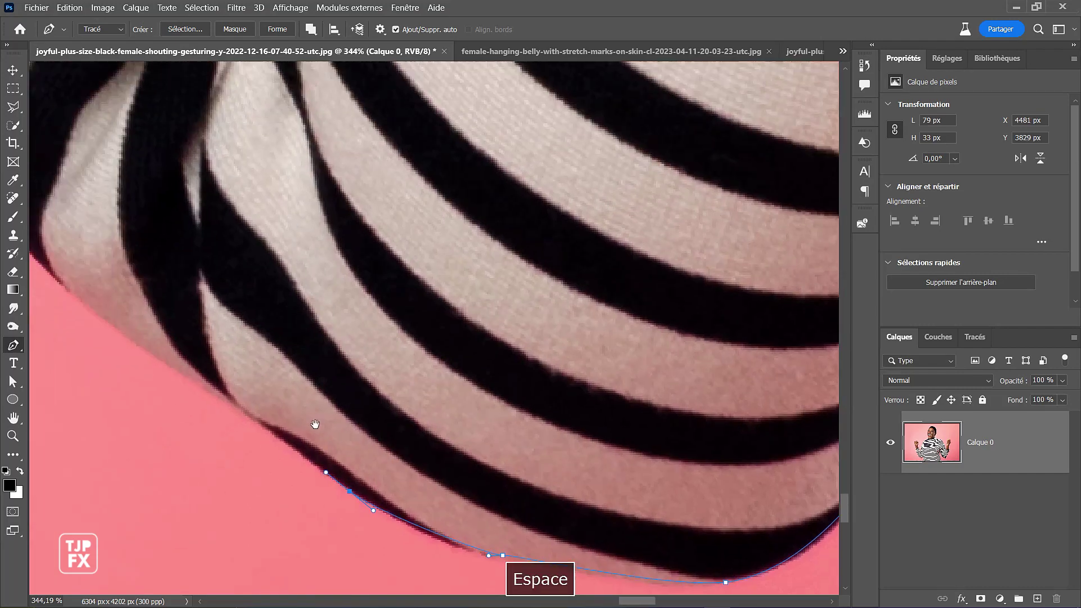
left_click_drag(227, 400, 204, 391)
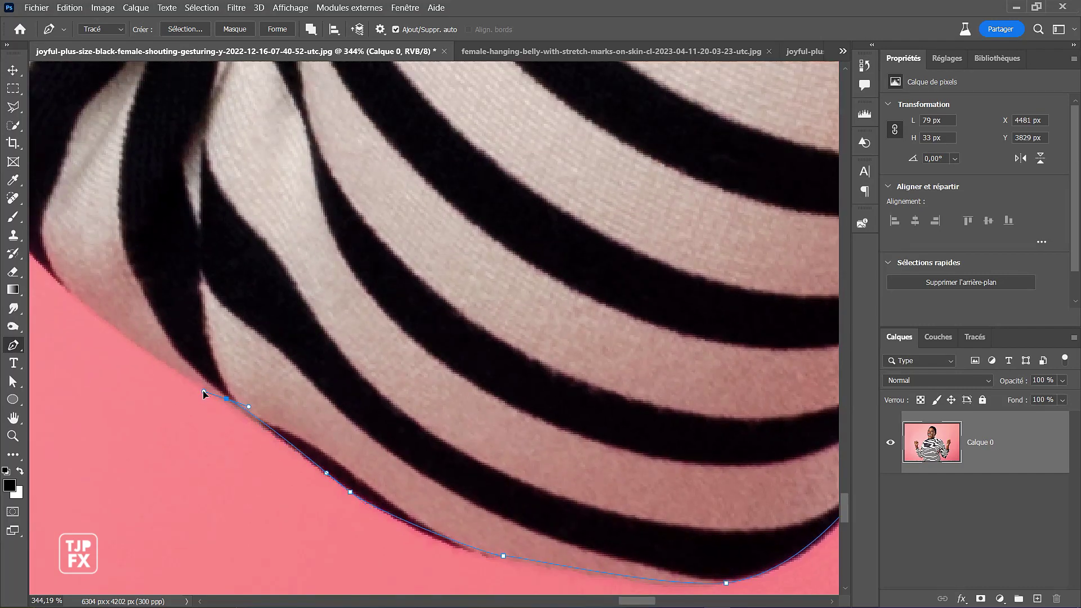
key("space")
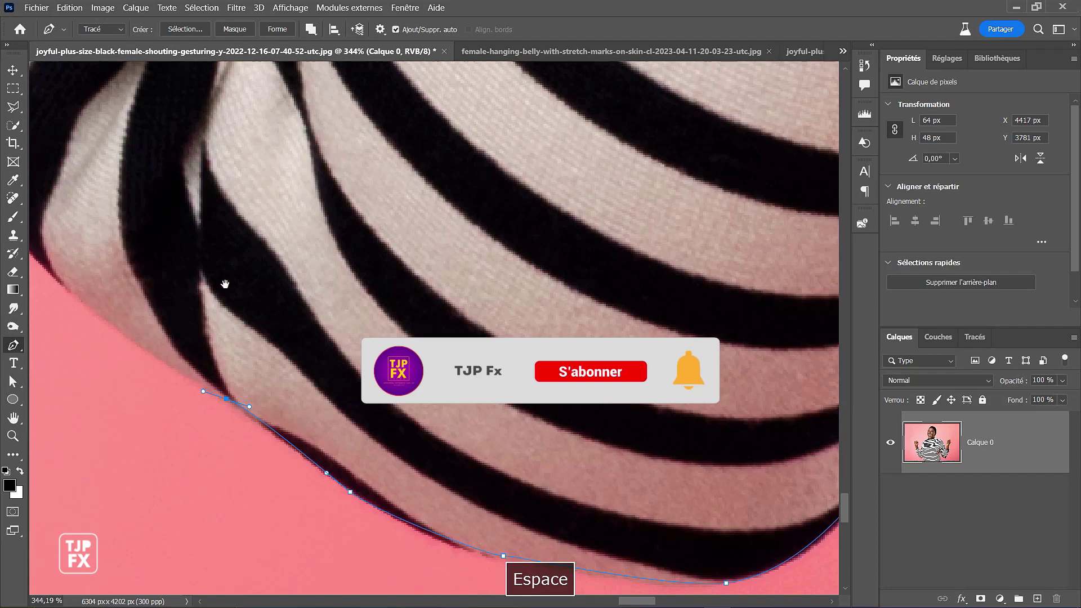
left_click_drag(164, 291, 398, 379)
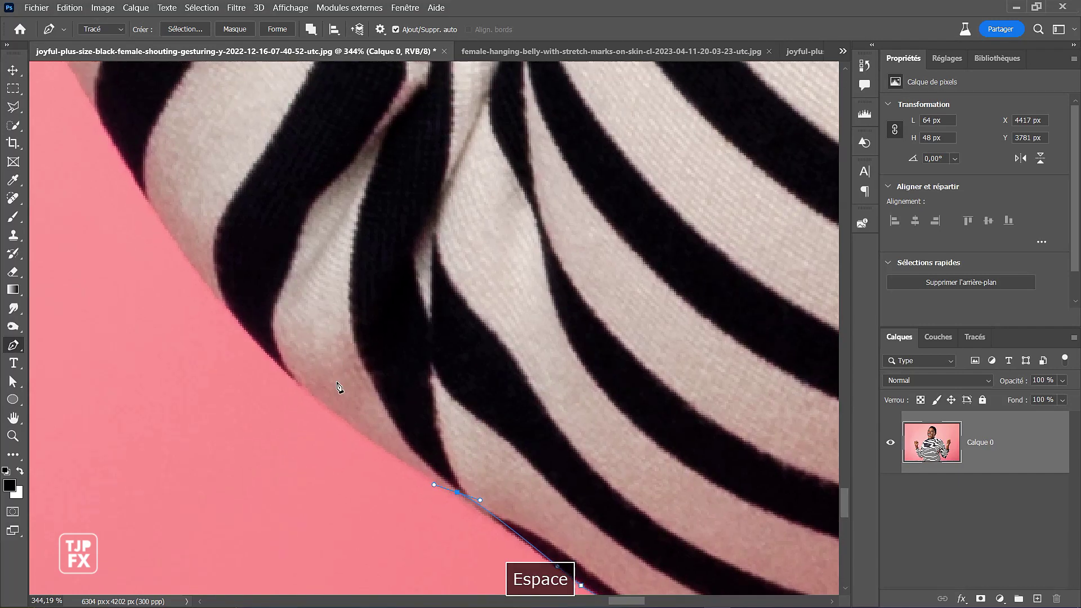
left_click_drag(296, 375, 246, 342)
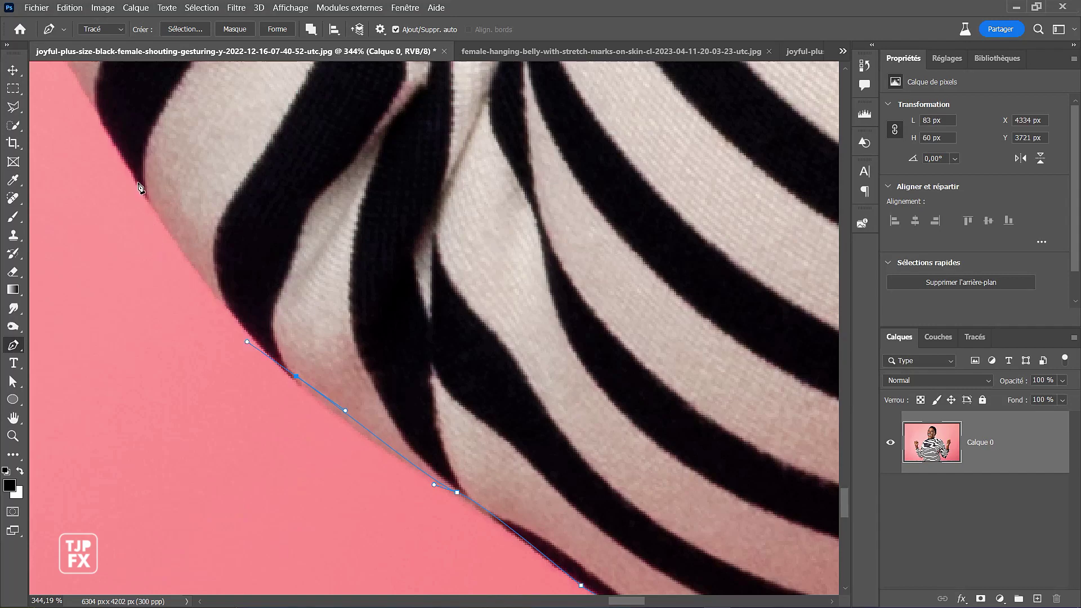
- Extend the path up the sleeve's inner edge and bend the last segment outward with an intermediate anchor to fit the fabric
left_click(140, 184)
key("space")
left_click_drag(205, 183, 411, 348)
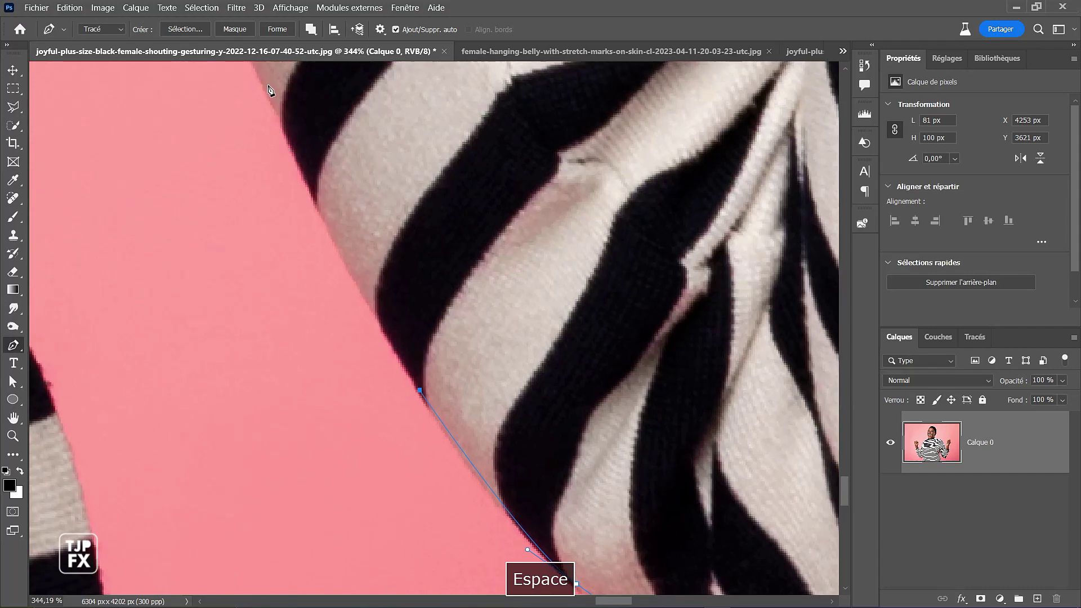
left_click(276, 96)
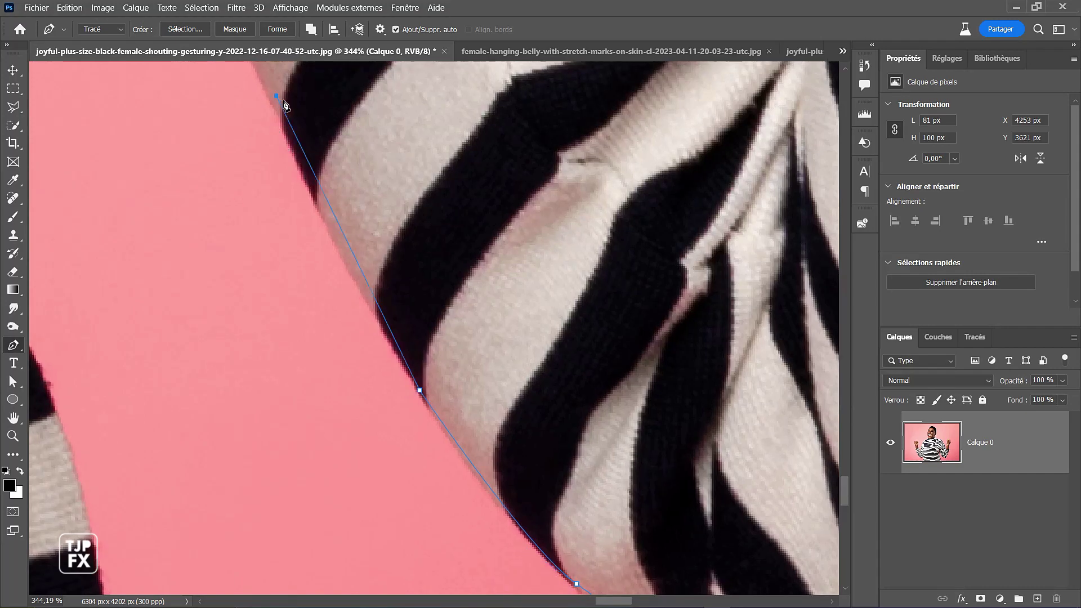
key("space")
left_click_drag(331, 207, 323, 214)
- Continue the path with a straight segment up the inner sleeve edge beside the narrowing pink gap
key("space")
left_click_drag(368, 301, 411, 418)
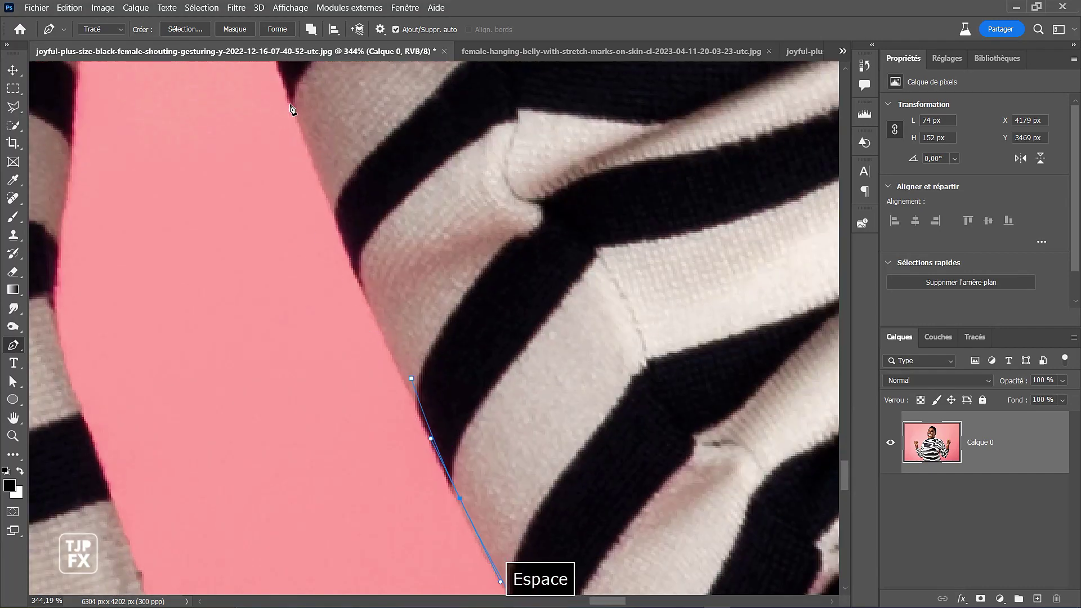
left_click(291, 94)
key("space")
left_click_drag(432, 257, 557, 575)
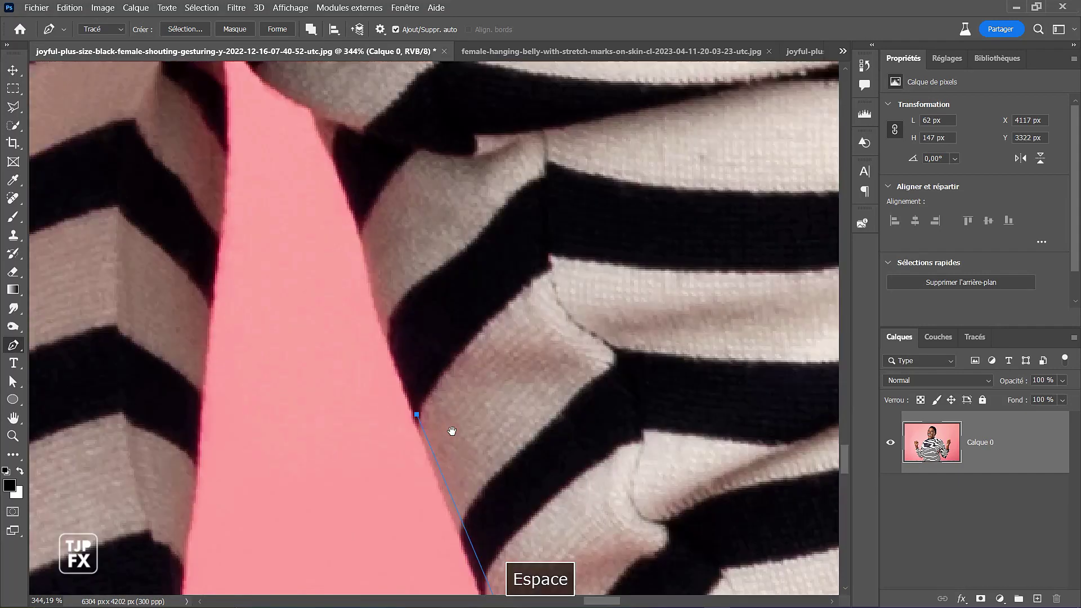
- Place closely spaced corner anchors up the inner sleeve edge to the fabric fold below the armpit
left_click(361, 213)
left_click(323, 124)
left_click(313, 109)
left_click_drag(302, 96, 433, 322)
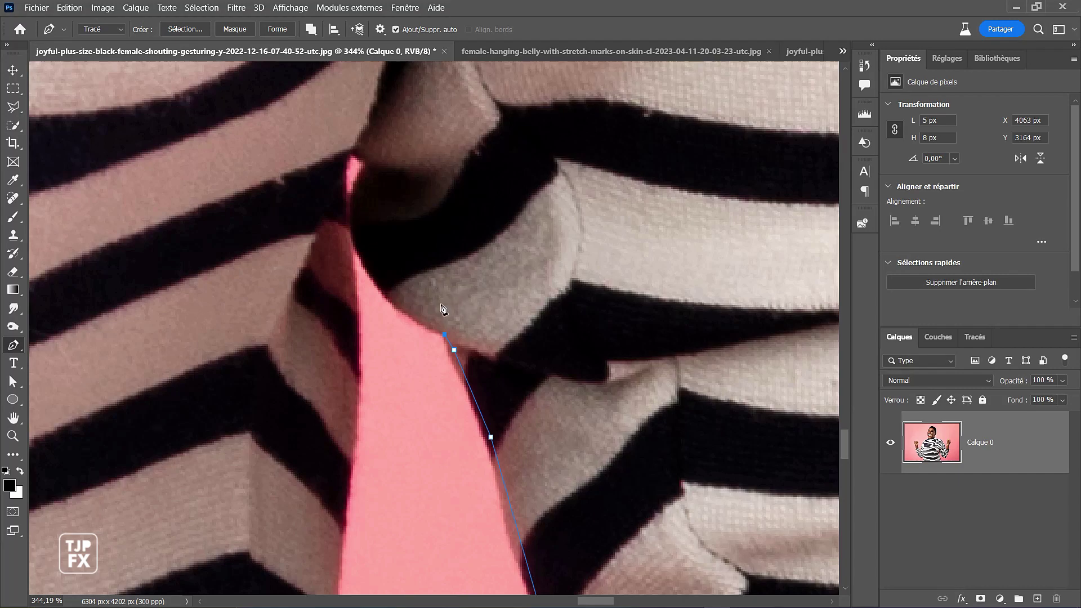
- Curve the path around the fabric fold below the armpit and end it with an anchor in the dark armpit shadow
left_click(351, 220)
left_click_drag(351, 220, 326, 132)
left_click_drag(327, 126, 328, 121)
left_click_drag(326, 115, 327, 124)
left_click_drag(337, 139, 354, 198)
left_click(368, 163)
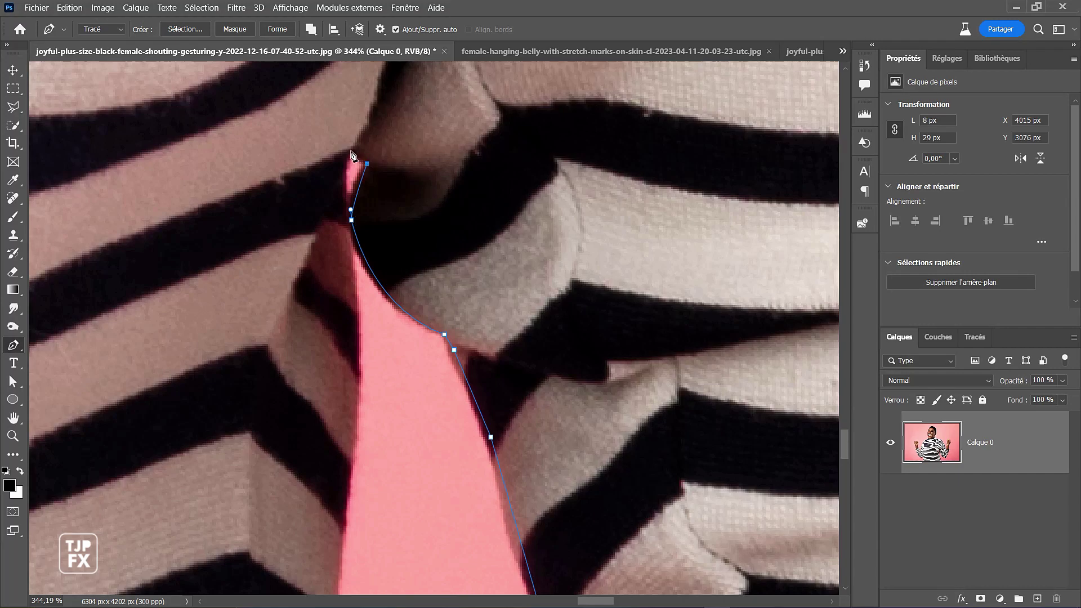
- Turn the path at the narrow tip of the pink gap and curve it down the torso's edge with a smooth anchor
left_click(352, 149)
left_click_drag(345, 190, 349, 202)
key("space")
left_click_drag(439, 228, 495, 127)
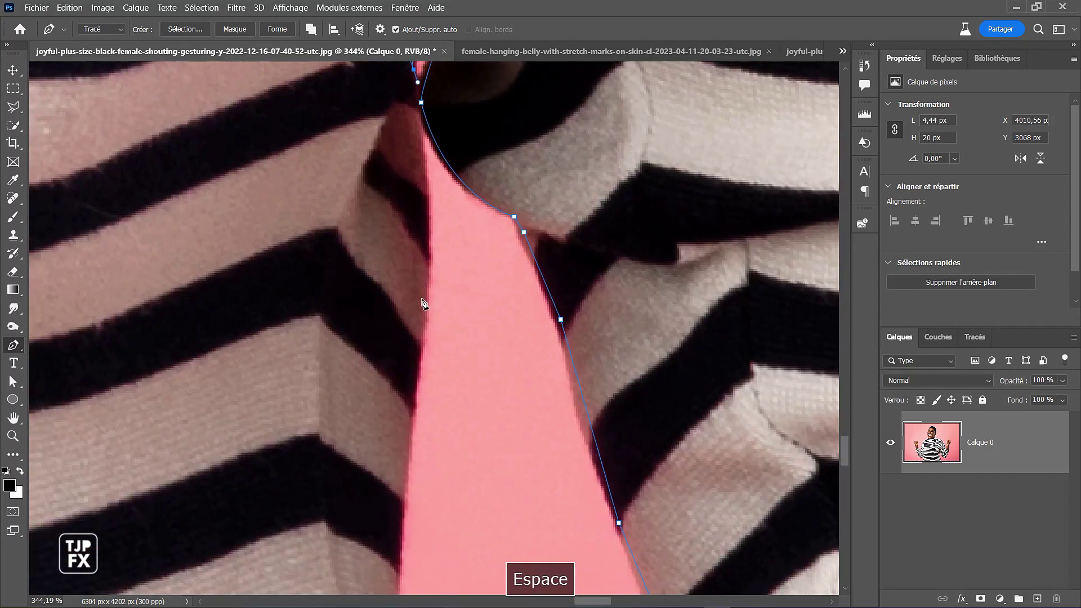
left_click_drag(425, 304, 422, 348)
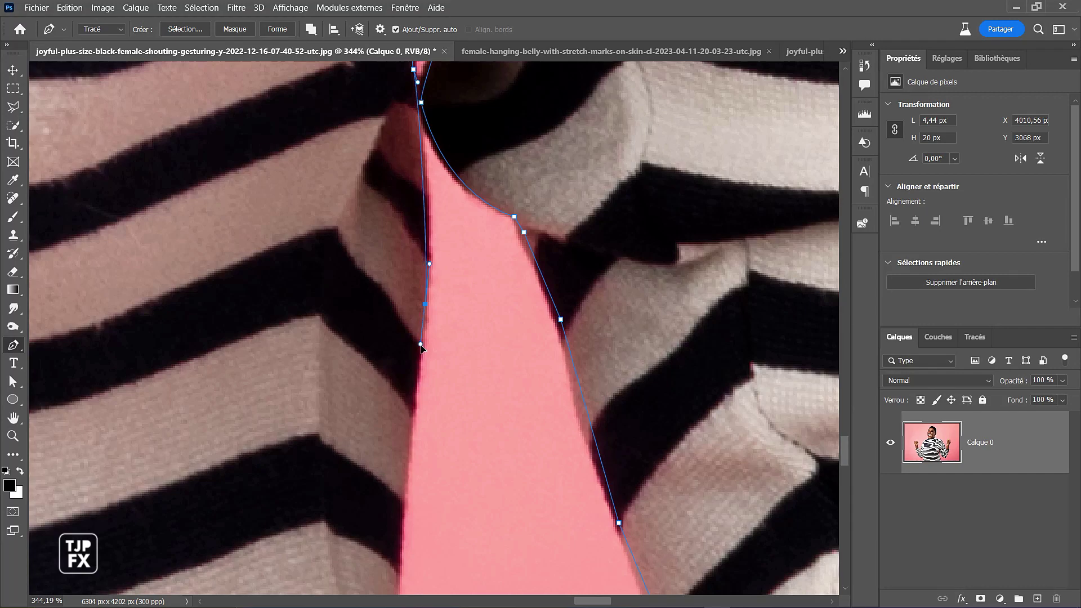
- Extend the path down the torso's side to the waist bend, and add an intermediate anchor shifted inward onto the fabric
key("space")
left_click_drag(484, 362, 552, 198)
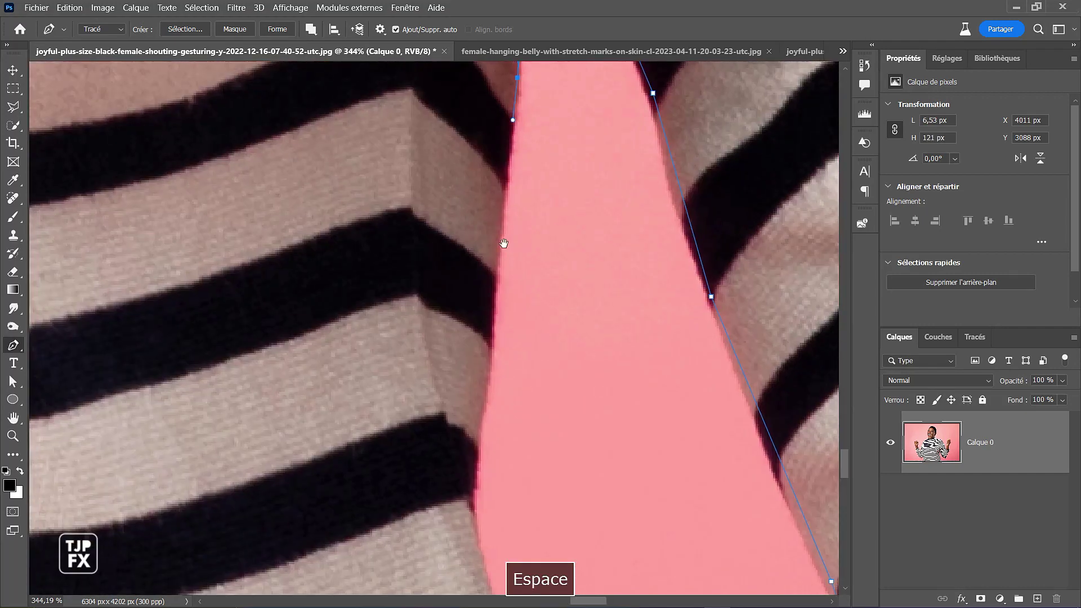
left_click_drag(522, 300, 519, 282)
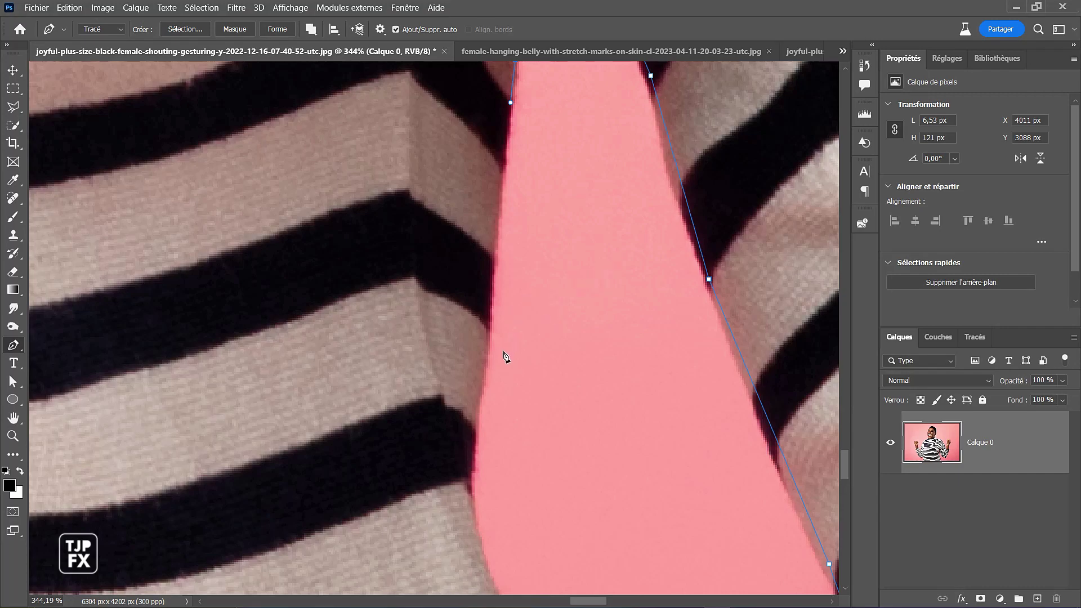
left_click(472, 465)
key("space")
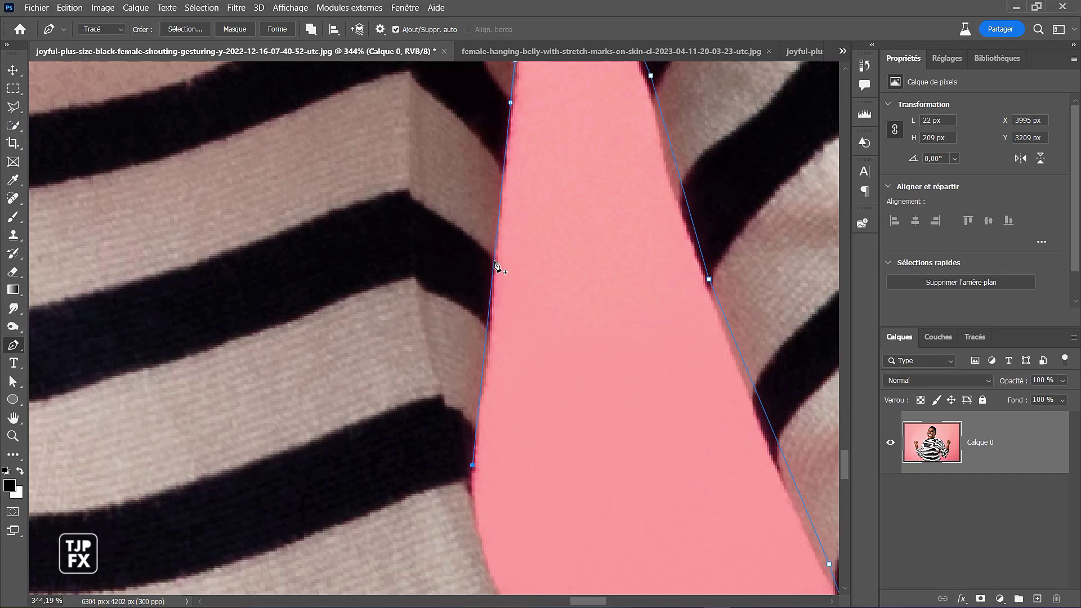
key("ctrl")
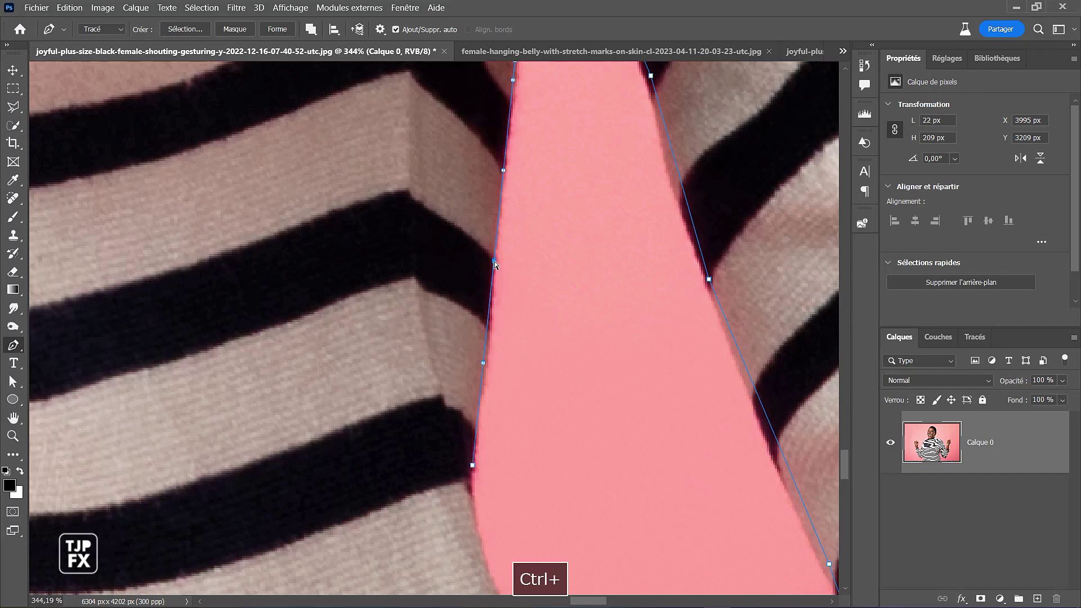
left_click_drag(493, 261, 490, 259)
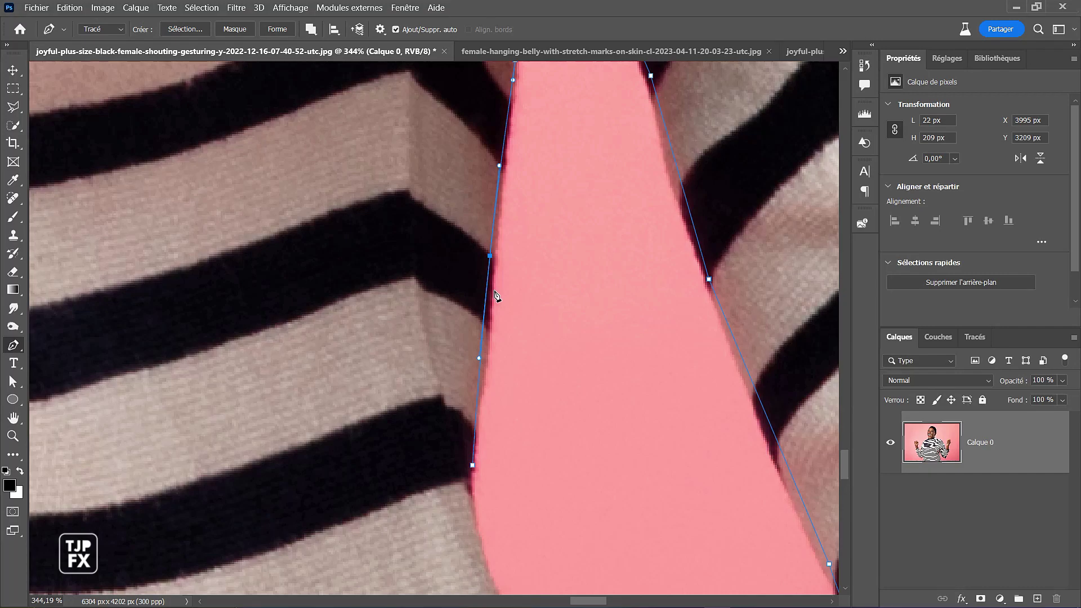
- Curve the path around the waist bend with a smooth anchor and continue it to an anchor on the next light stripe
key("space")
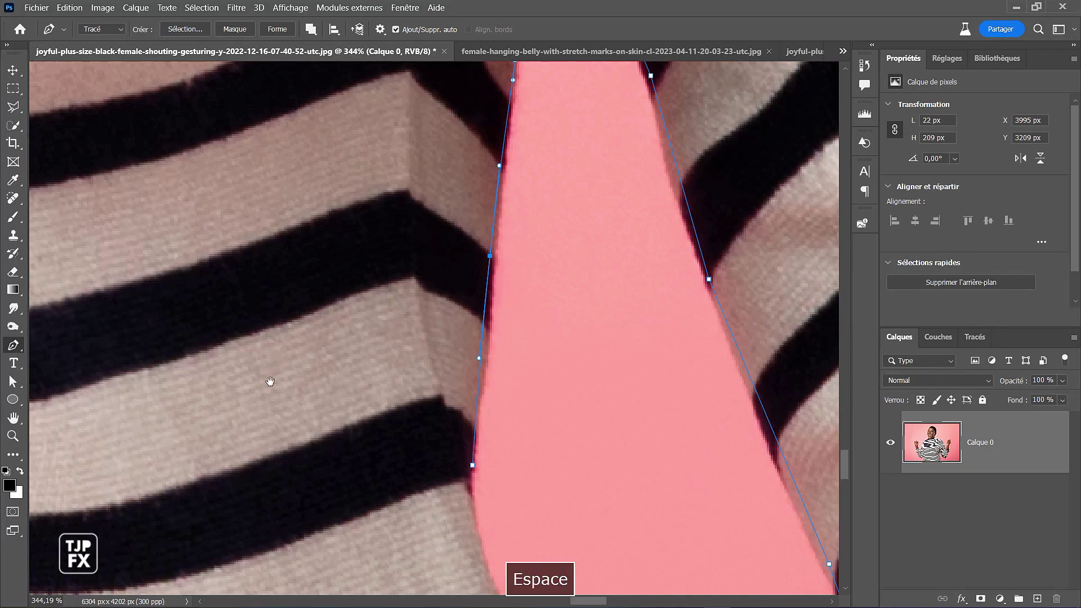
left_click_drag(342, 362, 302, 242)
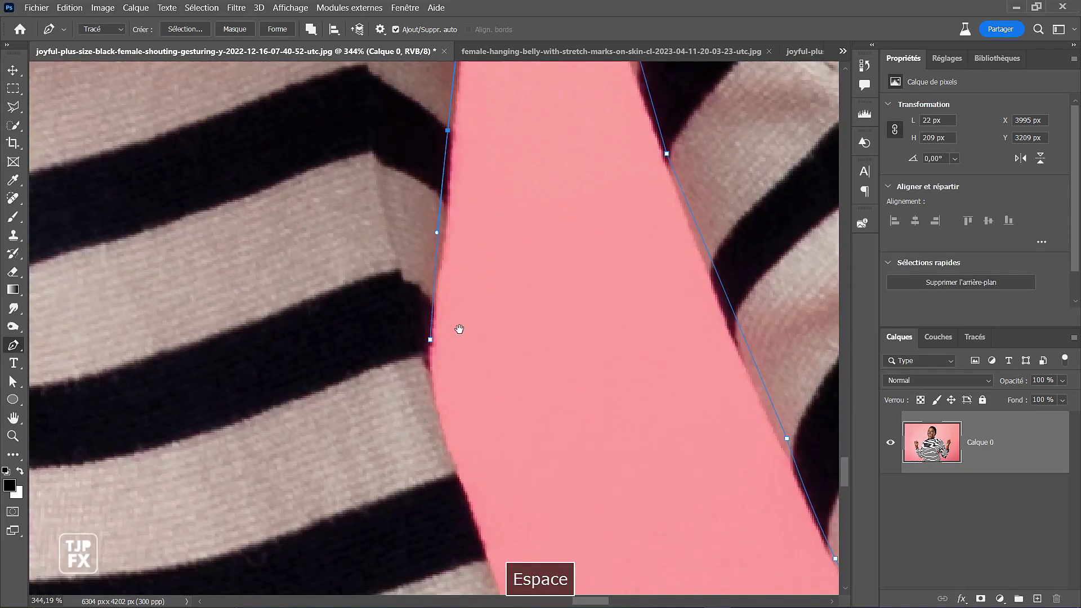
left_click_drag(456, 298, 423, 175)
left_click_drag(409, 295, 423, 324)
key("ctrl+z")
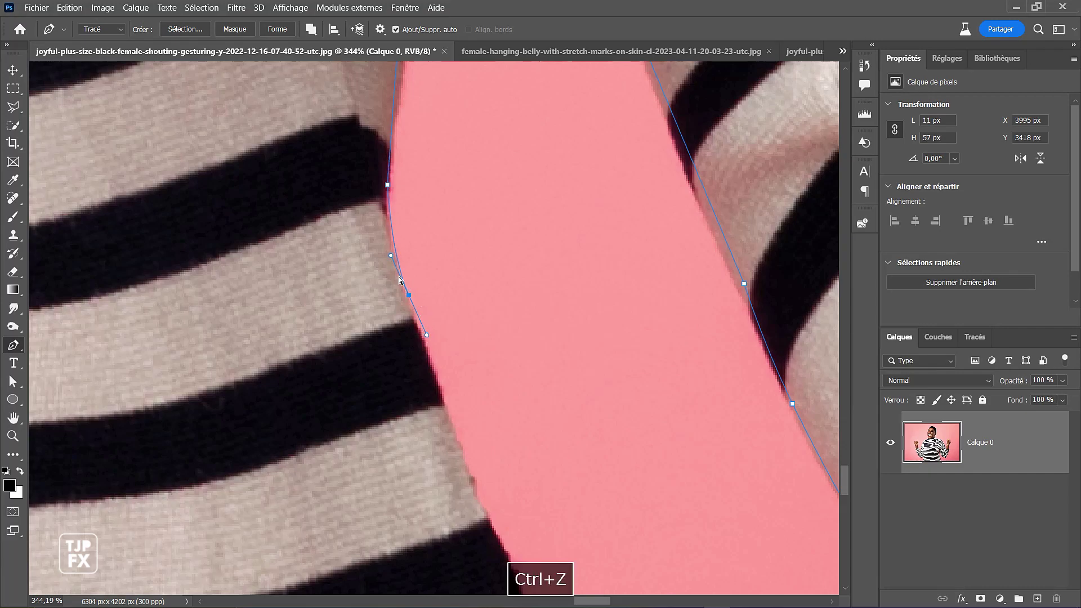
left_click(393, 260)
left_click_drag(404, 287, 405, 294)
left_click(457, 440)
- Continue the path down the torso's side with smooth anchors at the lower edges of the next two dark stripes
key("space")
left_click_drag(499, 429, 468, 188)
left_click(495, 338)
left_click(509, 362)
key("space")
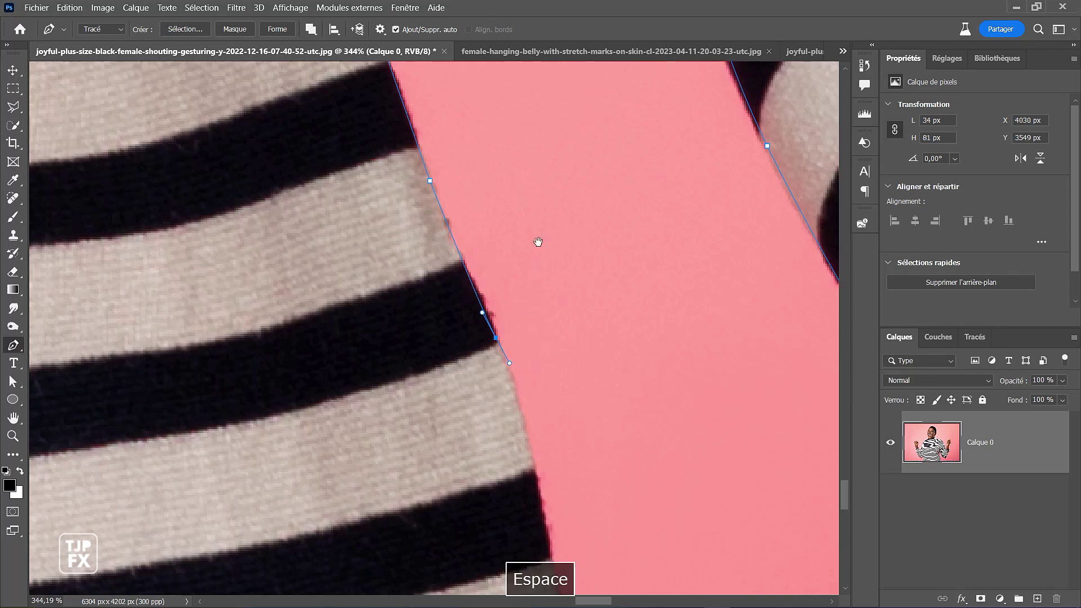
left_click_drag(540, 396, 555, 139)
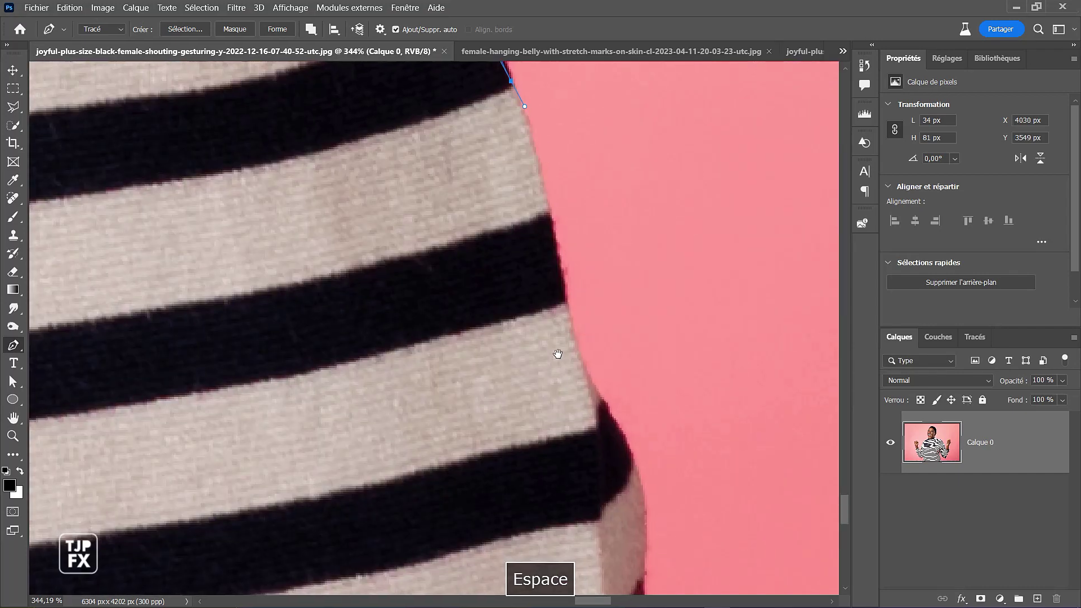
left_click_drag(562, 299, 571, 325)
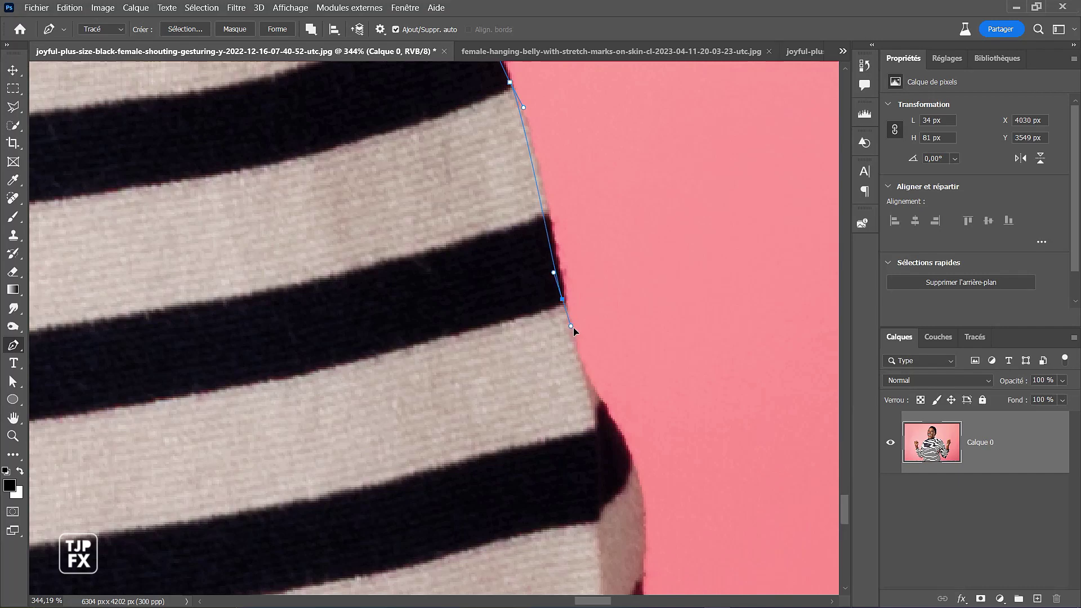
- Curve the path around the fabric bulge near the hem and pull an added middle anchor outward to the bulge's edge
left_click_drag(604, 415, 638, 198)
key("space")
left_click_drag(622, 361, 613, 417)
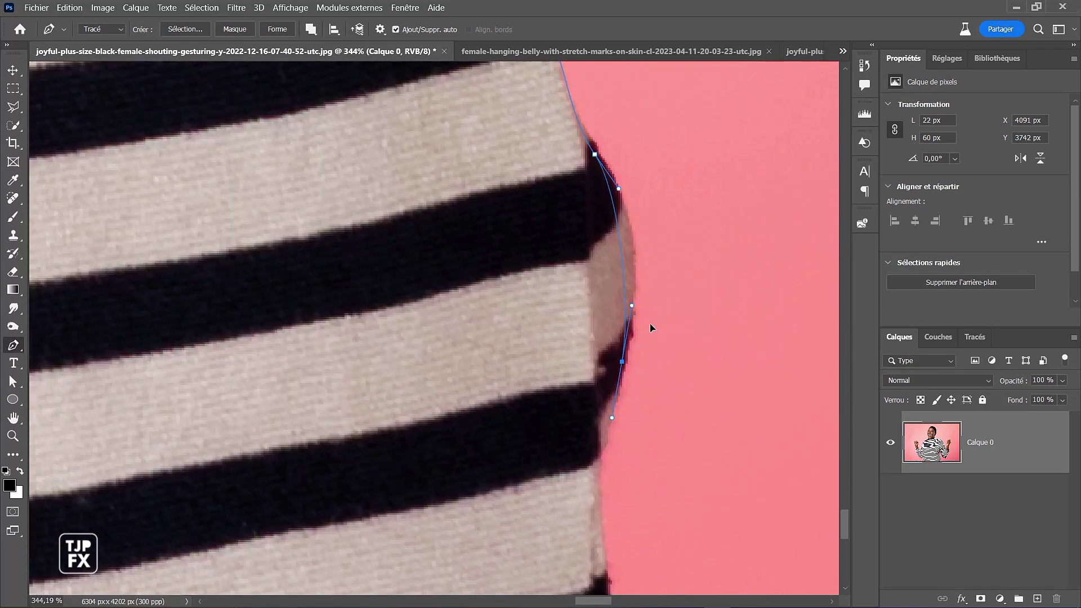
left_click(621, 252)
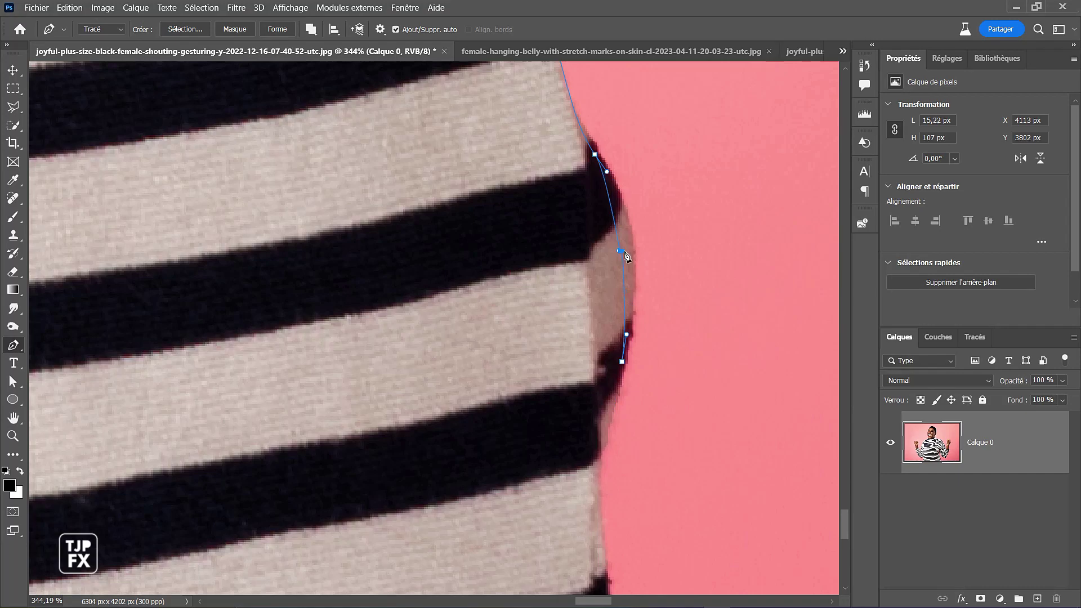
left_click_drag(622, 253, 635, 264)
- Trace the remaining side of the sweater with smooth anchors and bring the path just past the image's lower edge
key("space")
left_click_drag(627, 308, 655, 109)
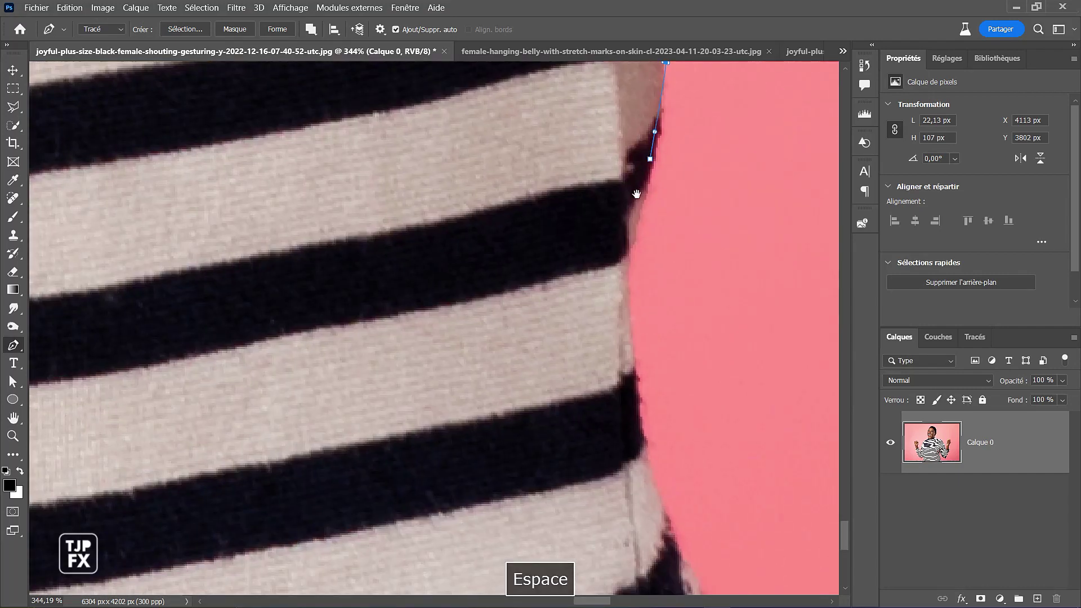
left_click(623, 297)
left_click_drag(629, 332, 628, 336)
key("space")
left_click_drag(617, 235, 610, 163)
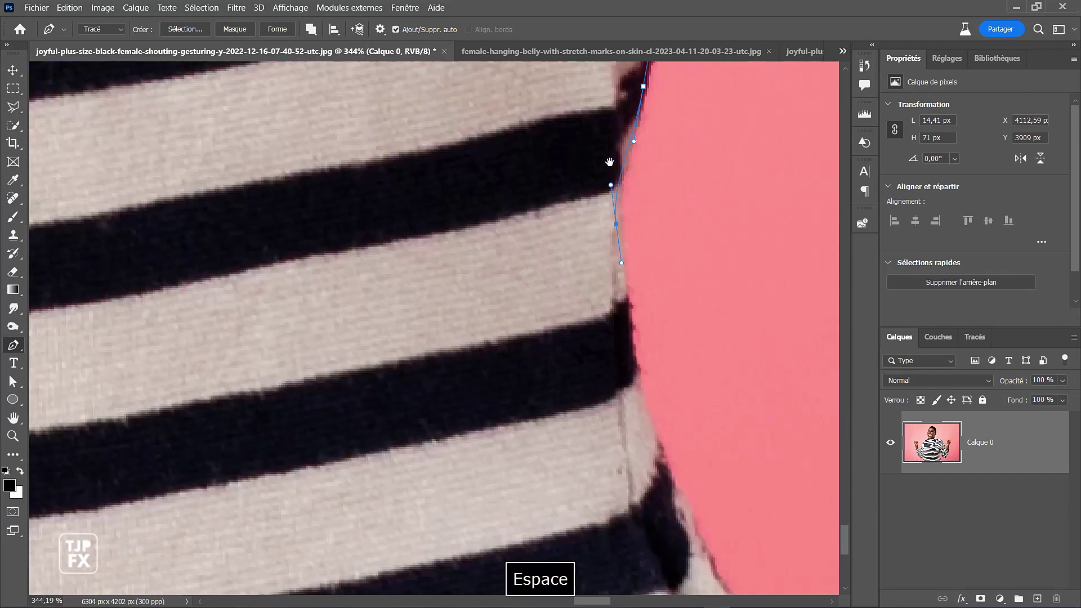
left_click_drag(611, 291, 644, 346)
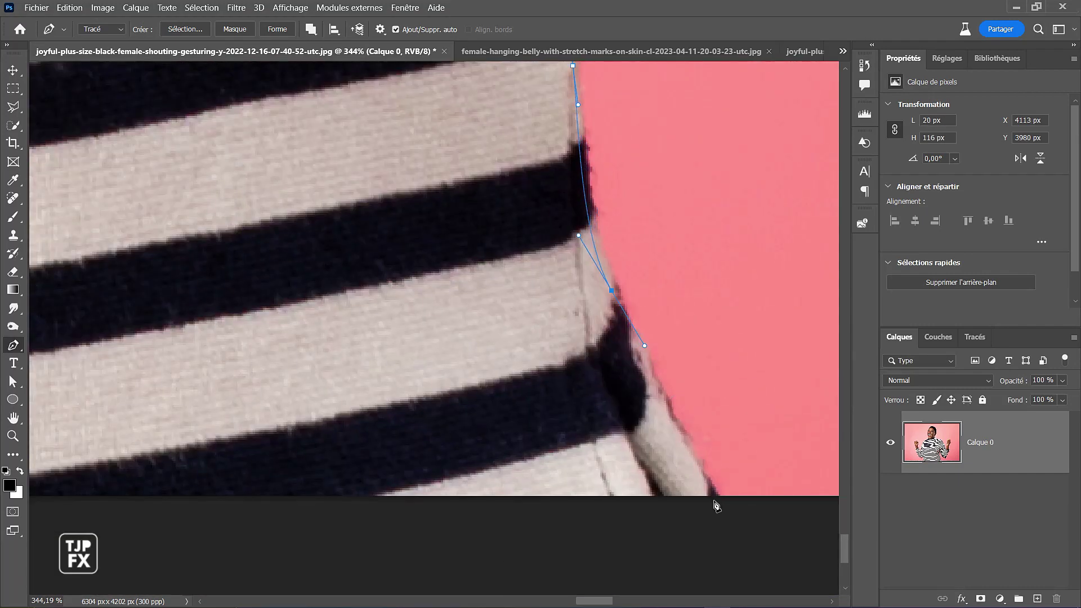
left_click_drag(717, 499, 725, 509)
- Carry the path beneath the image's lower edge with straight segments to the opposite side of the torso
key("ctrl+space")
left_click_drag(722, 461, 591, 488)
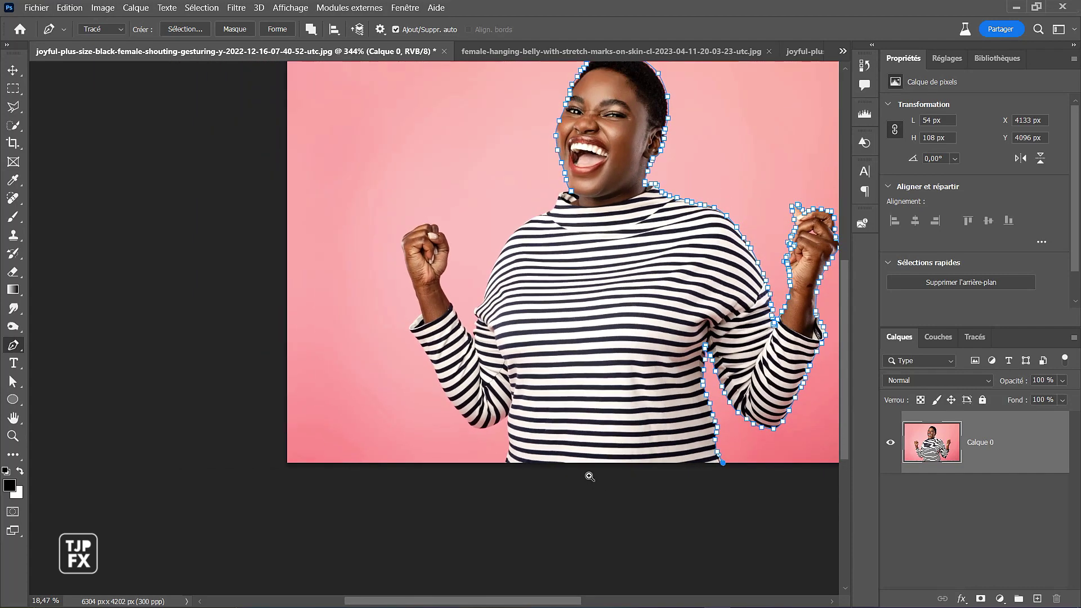
key("space")
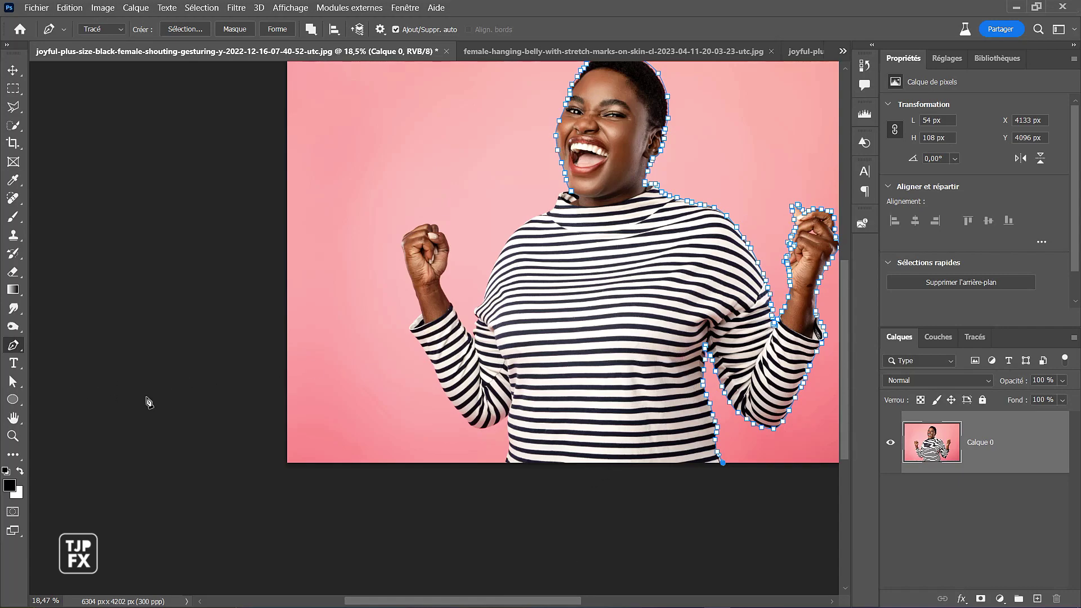
left_click(544, 475)
left_click(507, 463)
key("space")
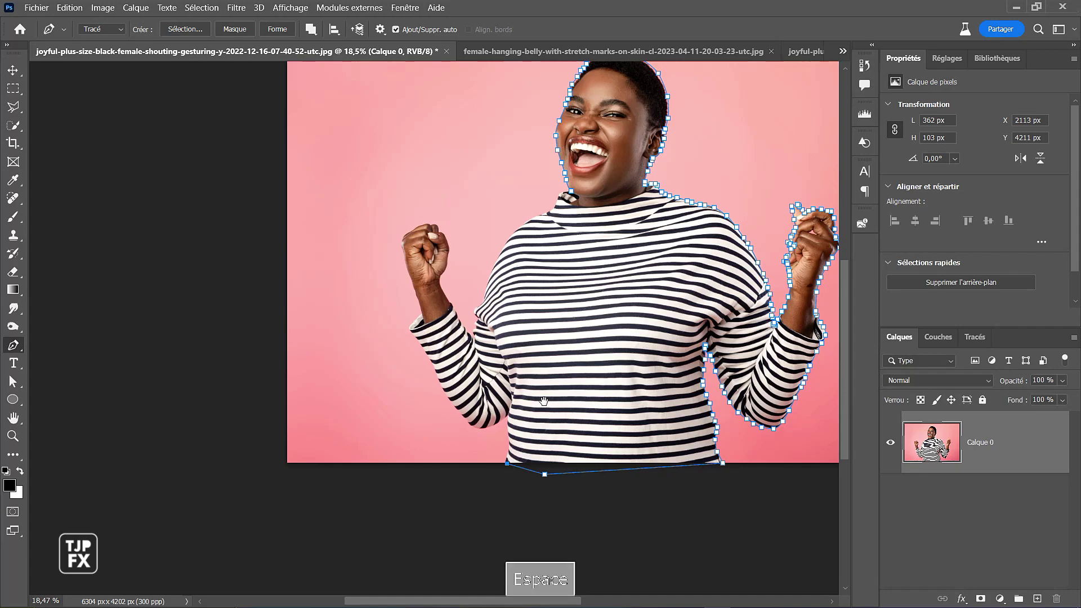
left_click_drag(543, 401, 463, 422)
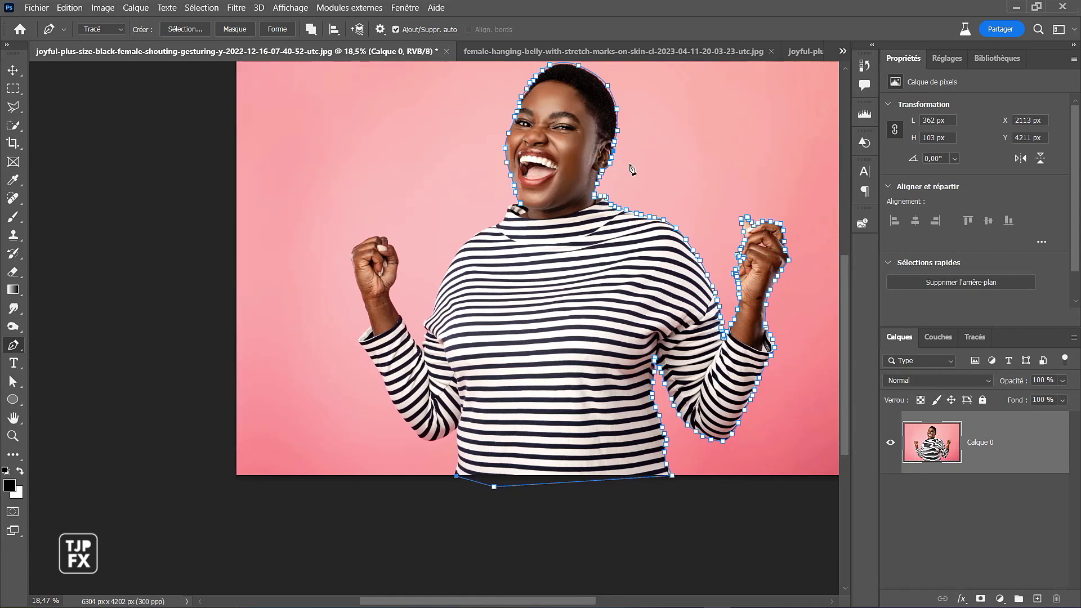
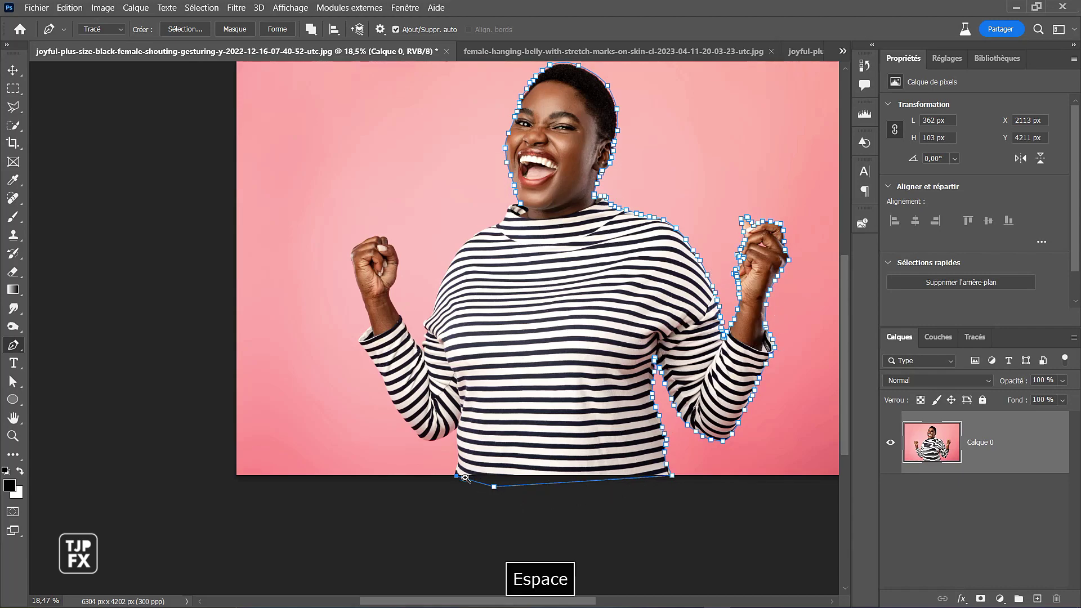
- Place an anchor just outside the opposite hem corner and trace up the flared hem edge with two more anchors
left_click(472, 473, "ctrl")
left_click_drag(487, 476, 535, 489)
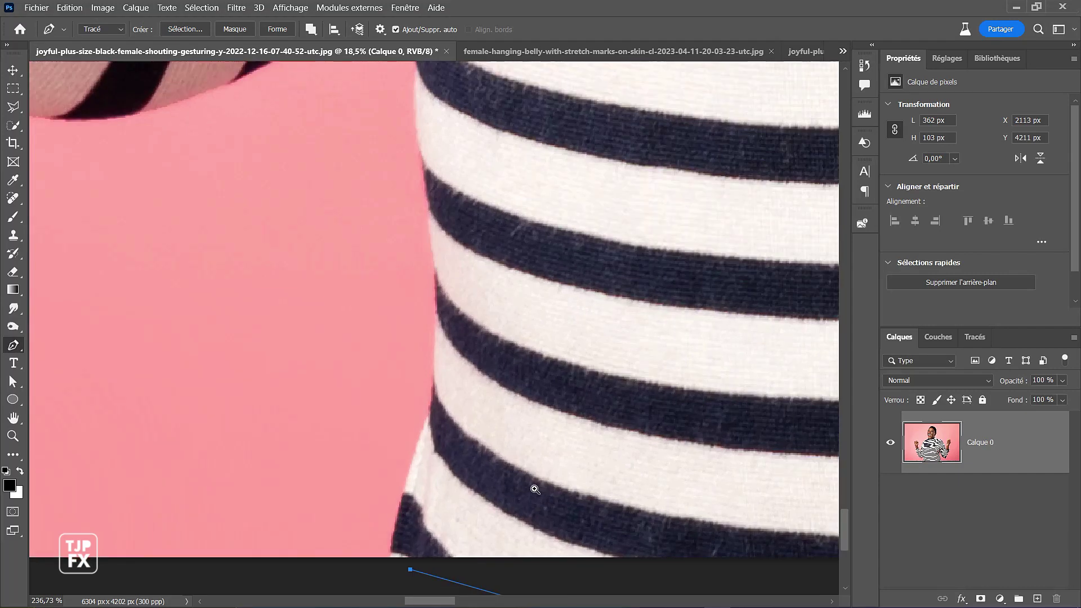
left_click_drag(408, 515, 376, 435)
left_click(383, 479)
left_click(401, 361)
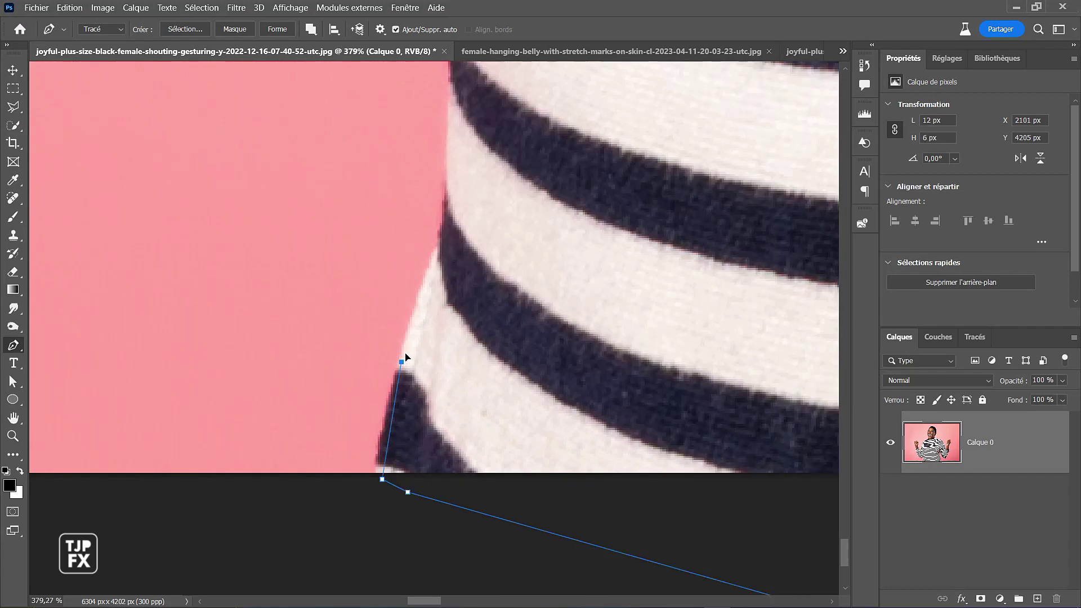
left_click_drag(407, 345, 410, 335)
left_click_drag(450, 201, 450, 191)
- Trace up the opposite side of the torso with two smooth anchors following the gentle curve of the light stripes
key("space")
left_click_drag(482, 140, 475, 374)
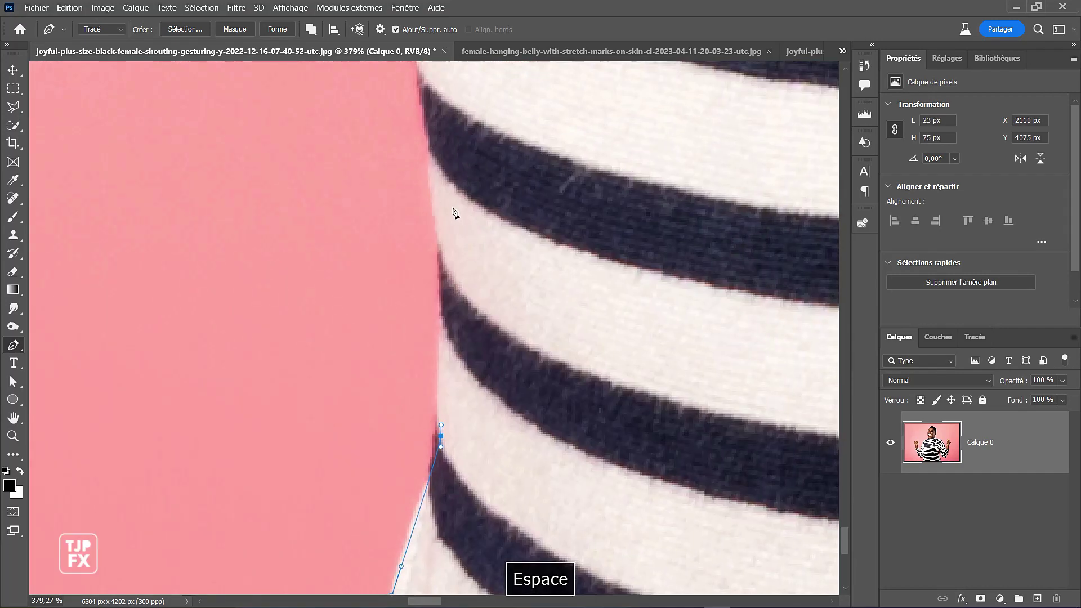
left_click_drag(439, 227, 432, 192)
key("space")
left_click_drag(444, 153, 485, 409)
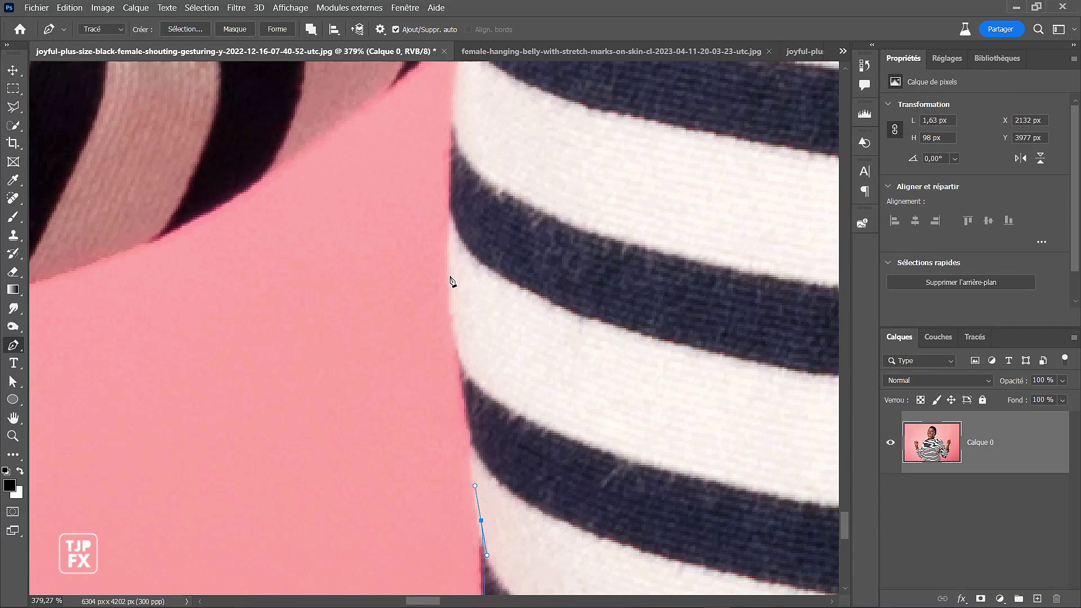
left_click_drag(450, 272, 453, 234)
- Bring the path up to the junction of torso and sleeve and place anchors to turn it toward the elbow
key("space")
left_click_drag(483, 158, 509, 388)
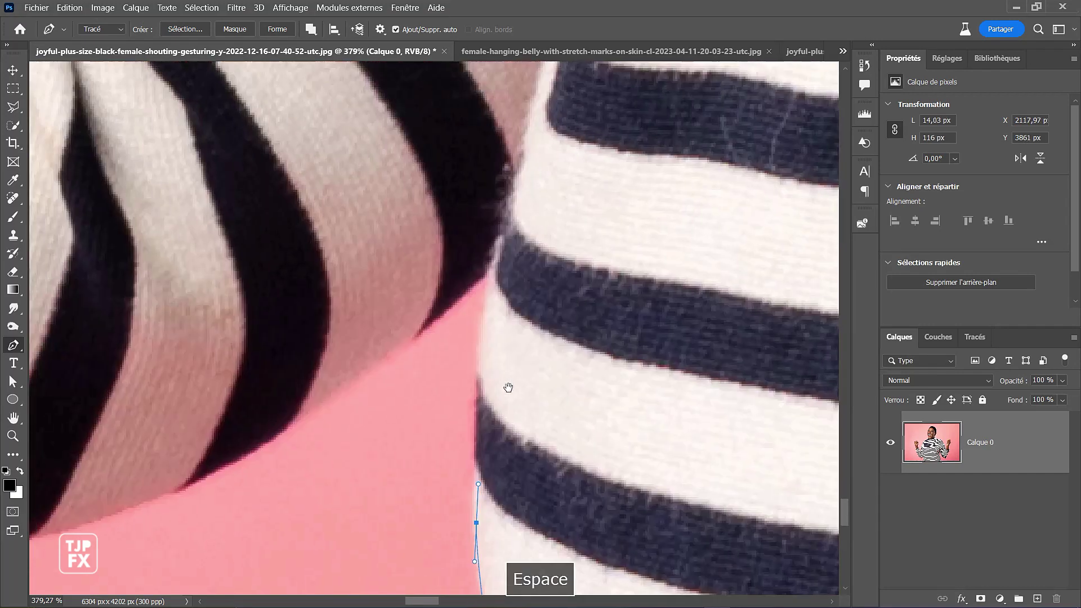
left_click(492, 275)
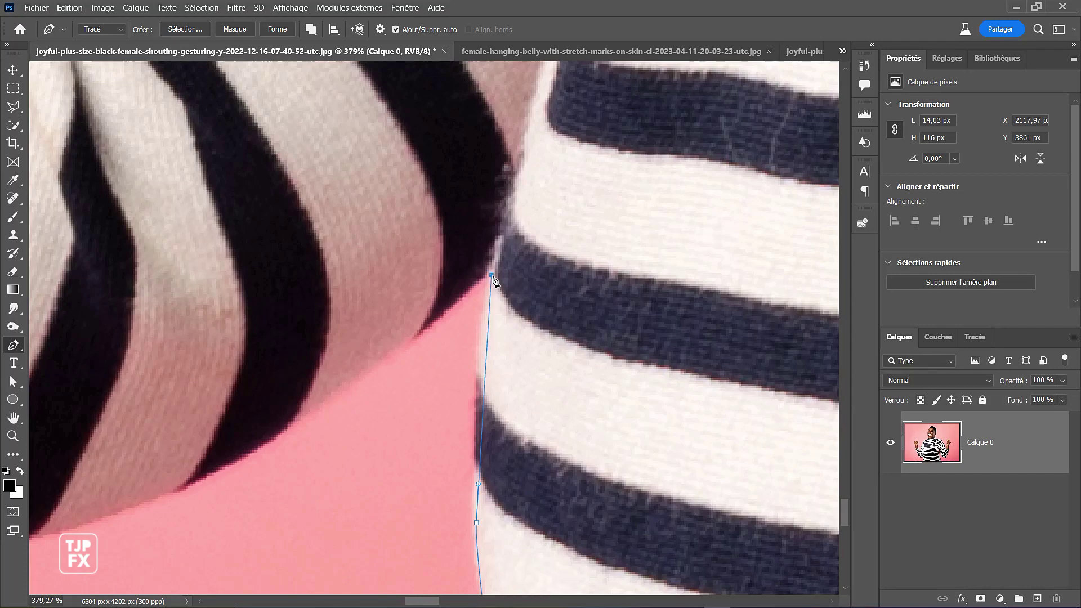
left_click_drag(492, 265, 492, 264)
- Curve the path along the sleeve's underside and around the elbow with three smooth anchors
key("space")
left_click_drag(411, 331, 562, 253)
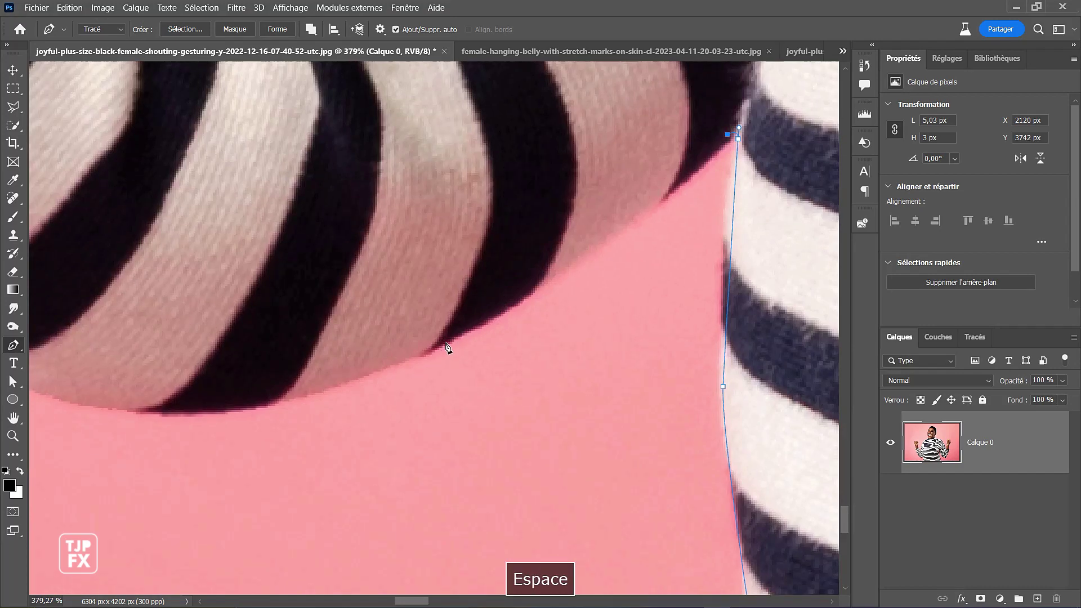
left_click_drag(446, 341, 363, 382)
key("space")
left_click_drag(226, 397, 440, 395)
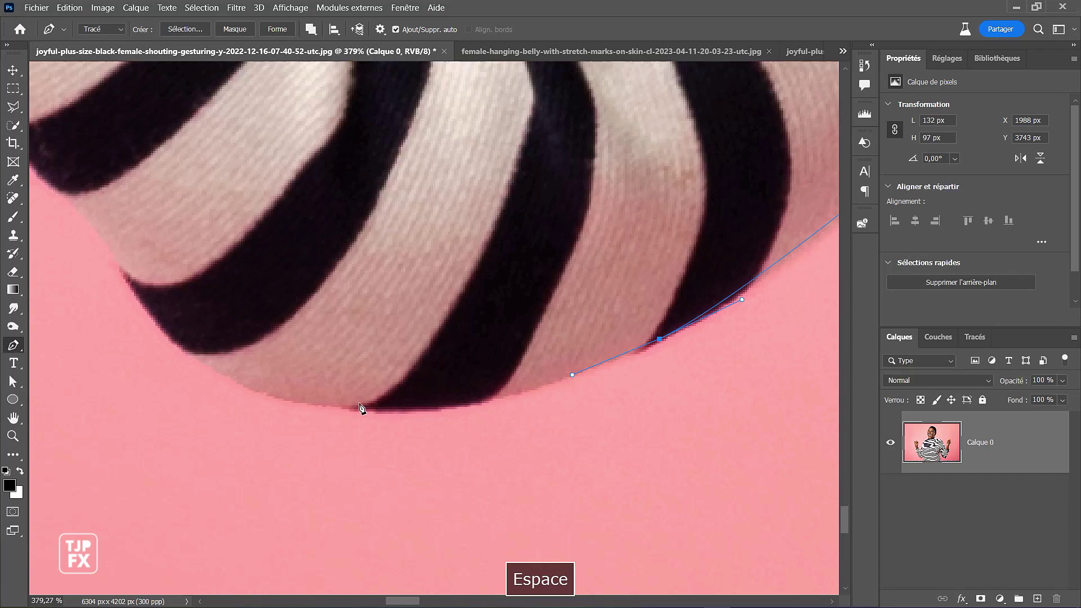
left_click_drag(325, 405, 268, 392)
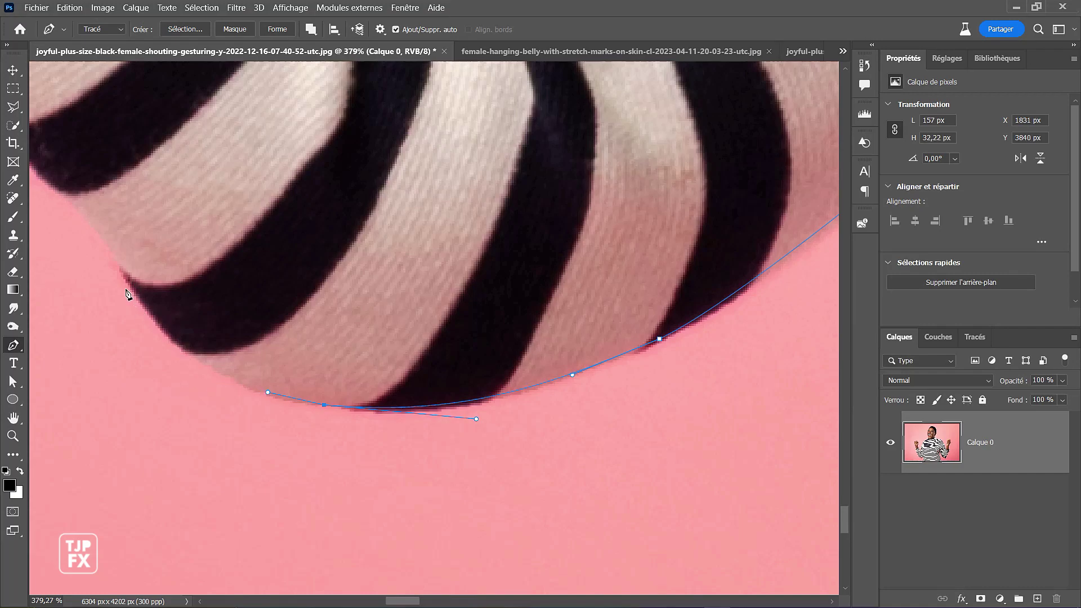
left_click_drag(141, 298, 115, 246)
- Continue the path from the elbow up the forearm sleeve's outer edge, ending with an anchor on the next light stripe
key("space")
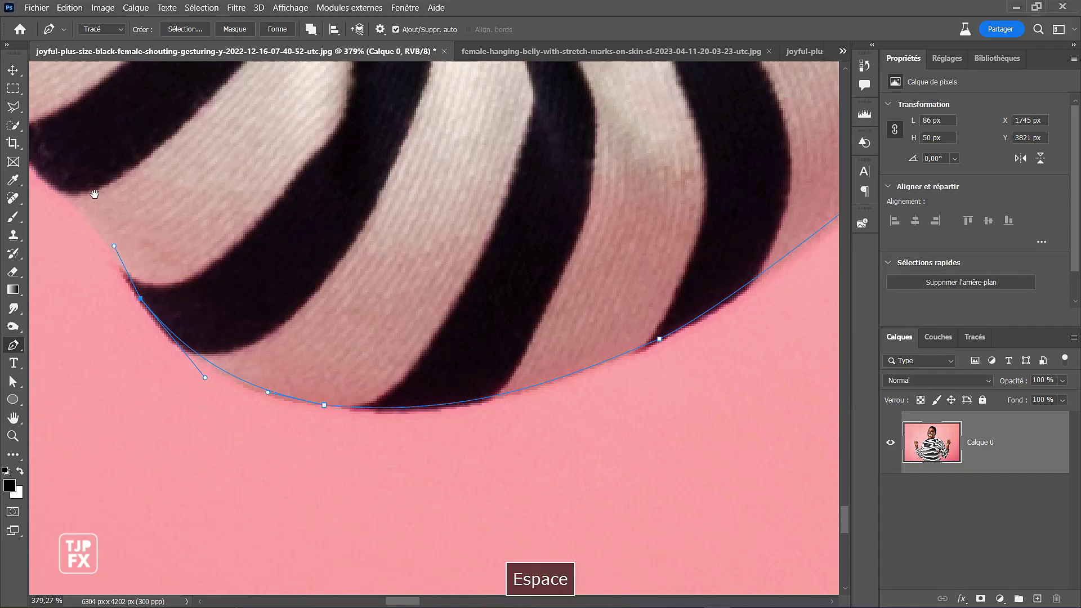
left_click_drag(180, 294, 309, 371)
left_click_drag(229, 276, 273, 363)
left_click(181, 260)
key("space")
left_click_drag(202, 287, 268, 364)
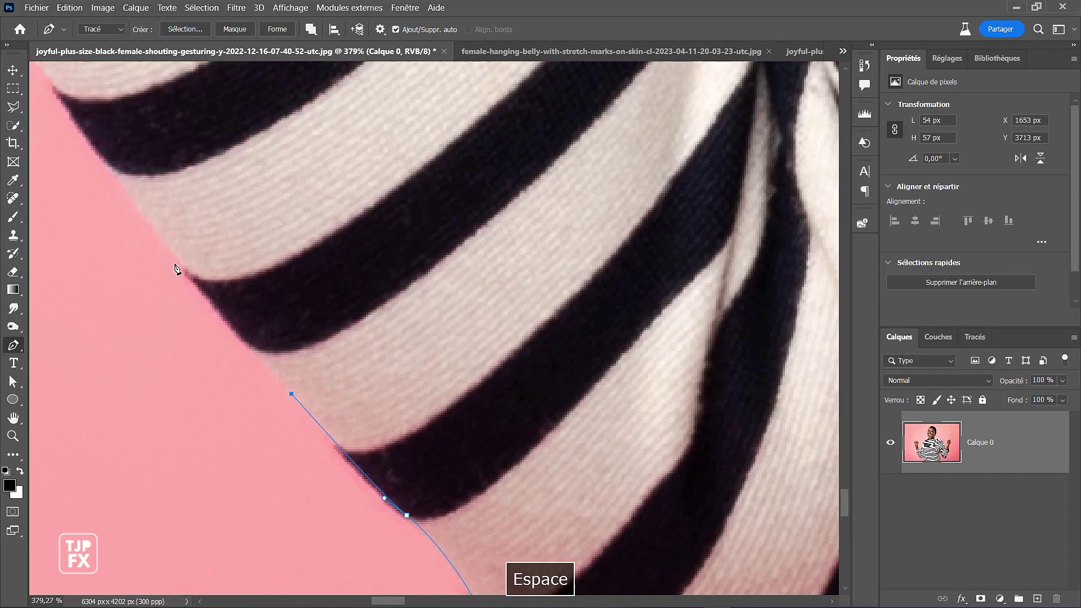
- Extend the path up the sleeve's outer edge across the dark stripes, adding an intermediate anchor and nudging it onto the fabric edge
left_click_drag(178, 255, 447, 392)
left_click(104, 156)
left_click_drag(304, 275, 361, 341)
left_click_drag(236, 166, 287, 228)
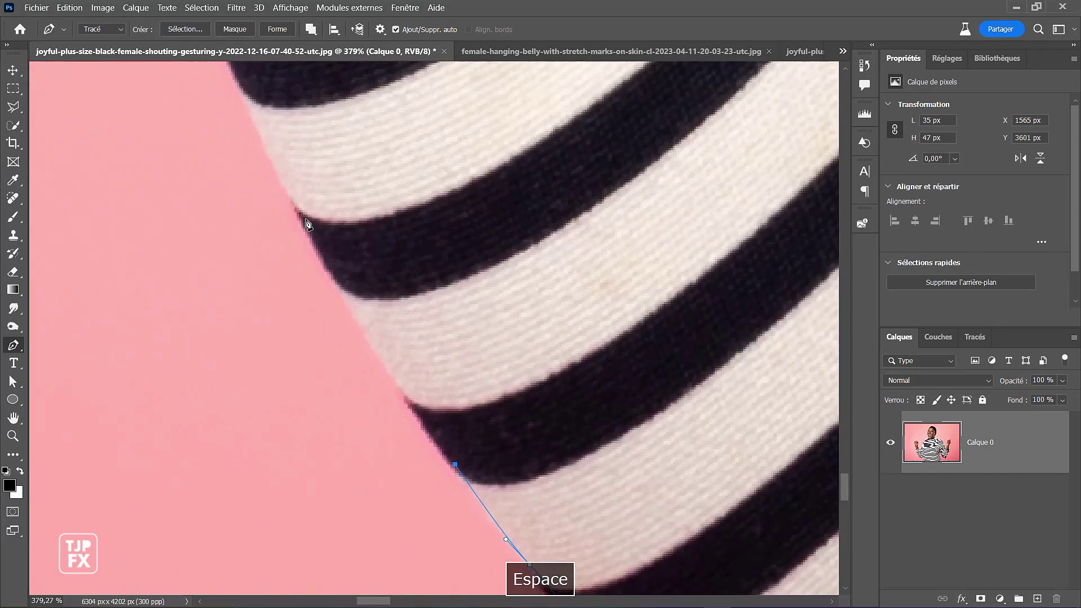
left_click(297, 206)
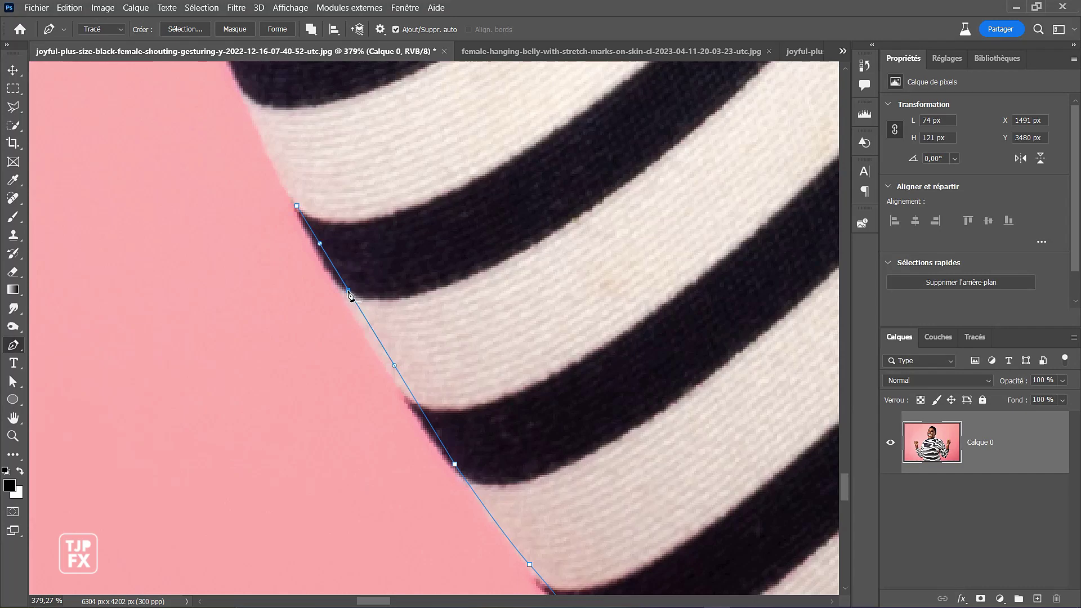
left_click_drag(348, 290, 345, 293)
- Continue the path up the sleeve, fitting it with an added anchor and placing a smooth anchor where the edge bends outward
left_click_drag(288, 193, 371, 414)
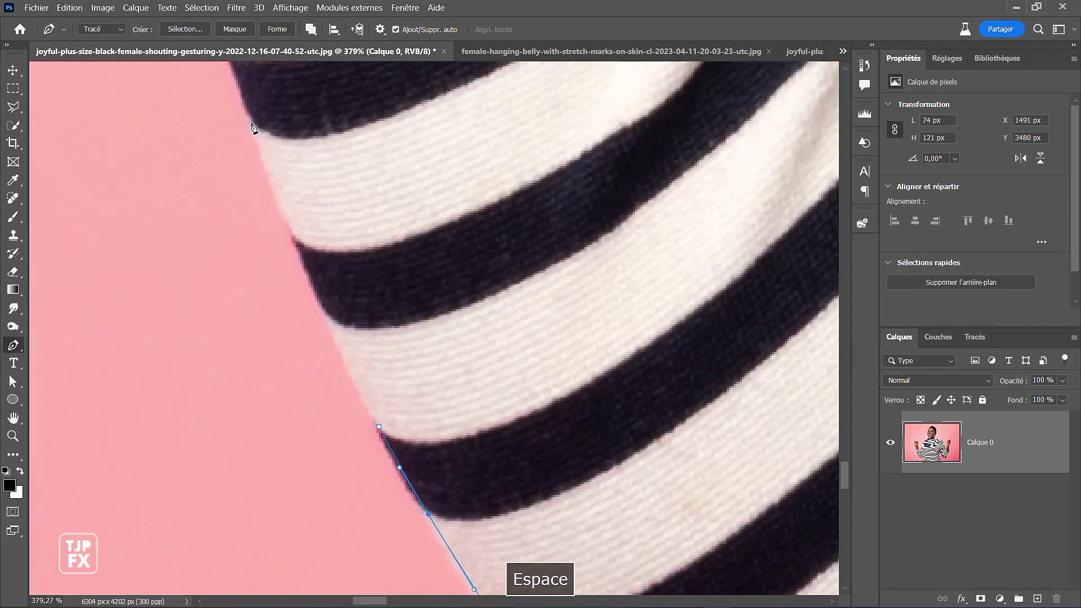
left_click(248, 113)
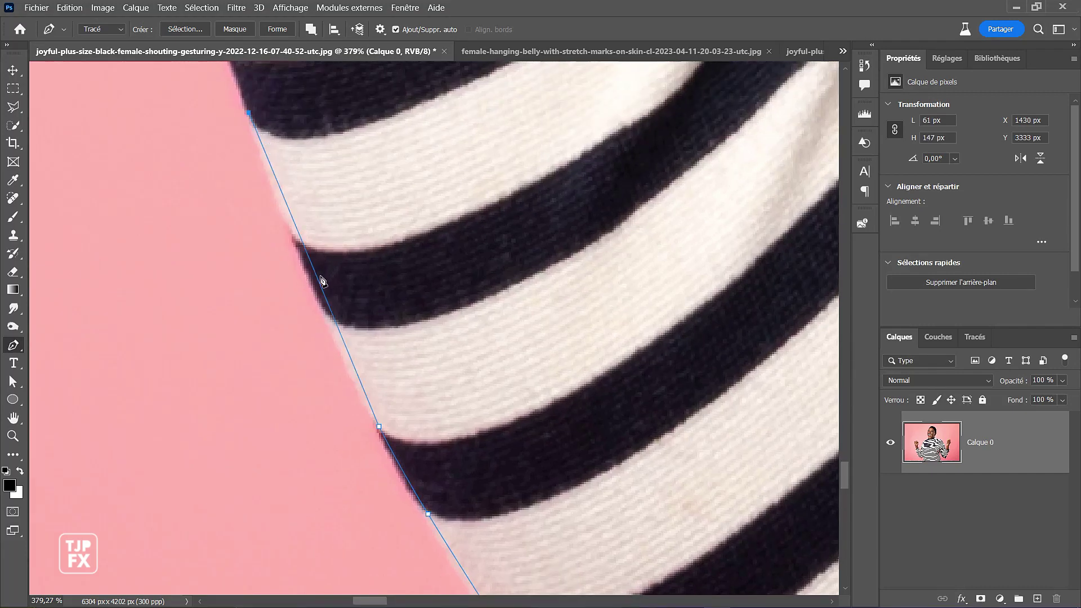
left_click_drag(318, 279, 314, 285)
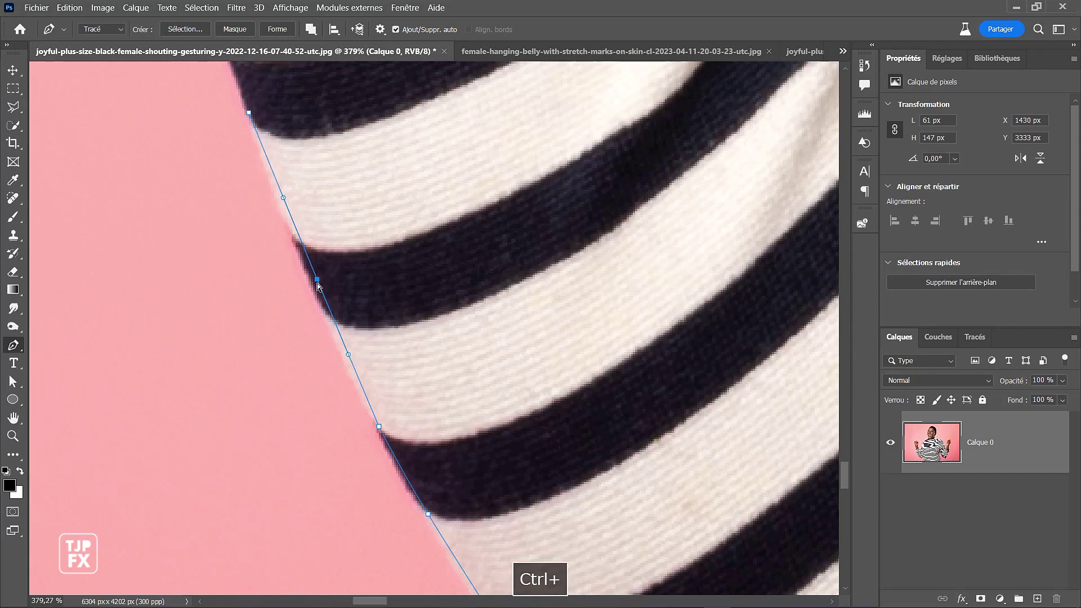
left_click_drag(303, 191, 393, 365)
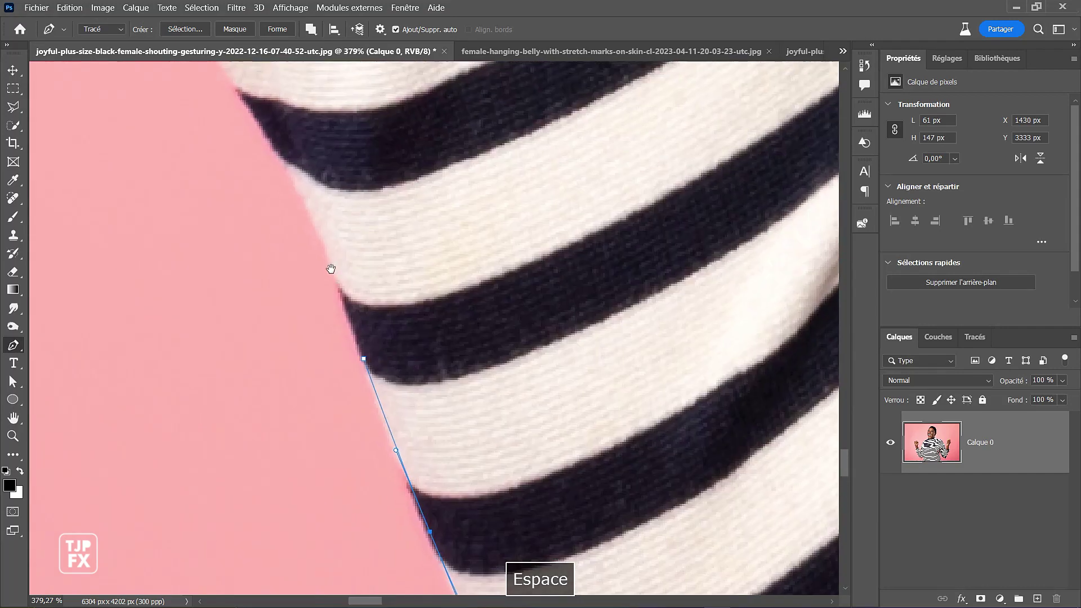
left_click_drag(287, 160, 264, 129)
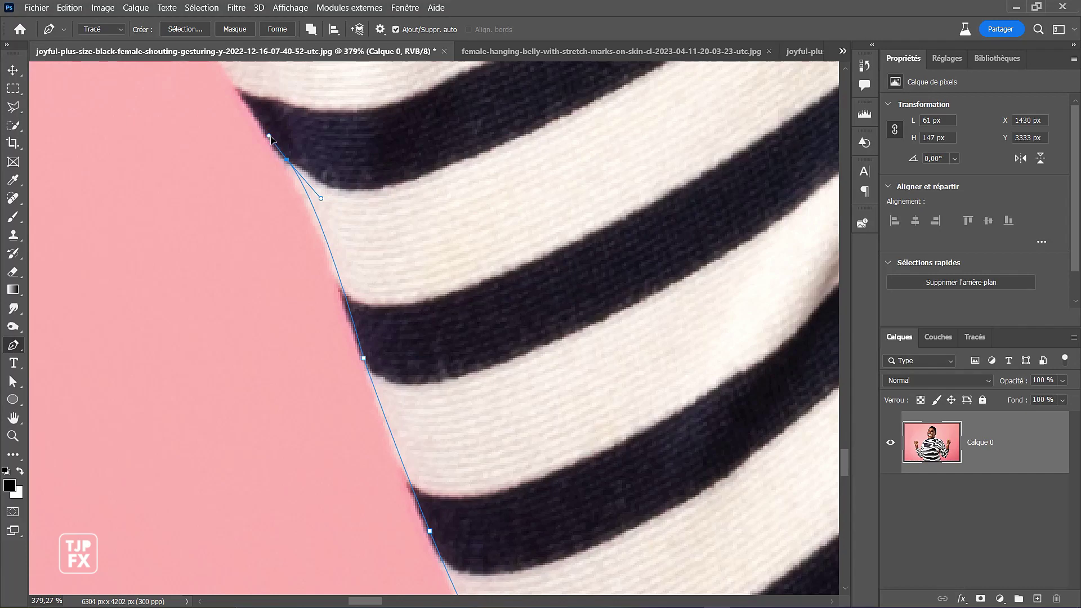
left_click_drag(270, 137, 272, 140)
- Follow the nearly straight sleeve edge toward the cuff with two widely spaced corner anchors
key("space")
left_click_drag(315, 186, 434, 396)
left_click_drag(415, 314, 436, 407)
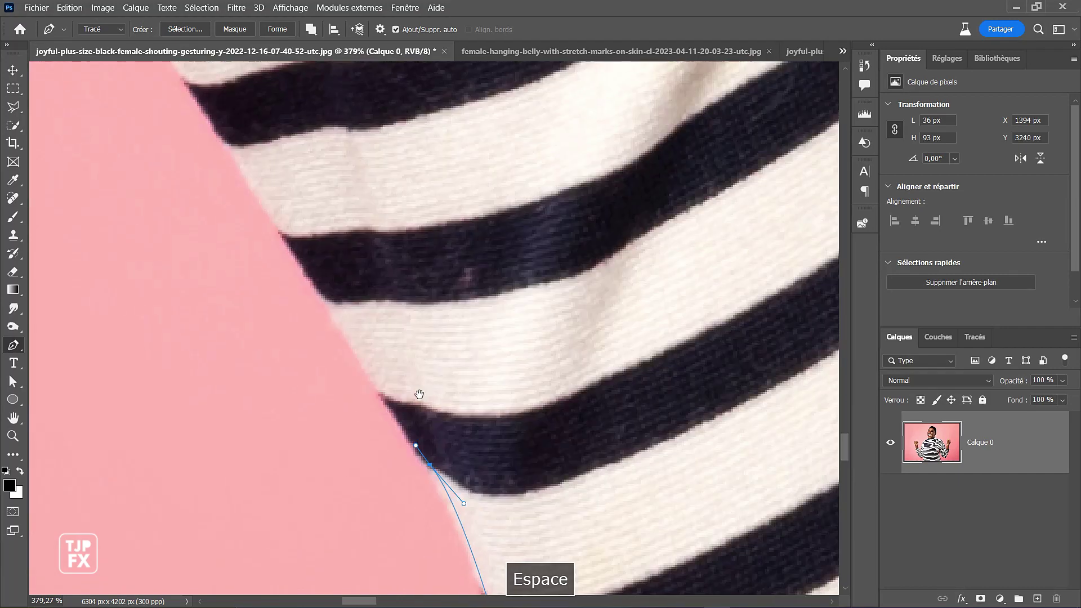
left_click(277, 222)
left_click_drag(276, 202, 450, 457)
left_click(314, 260)
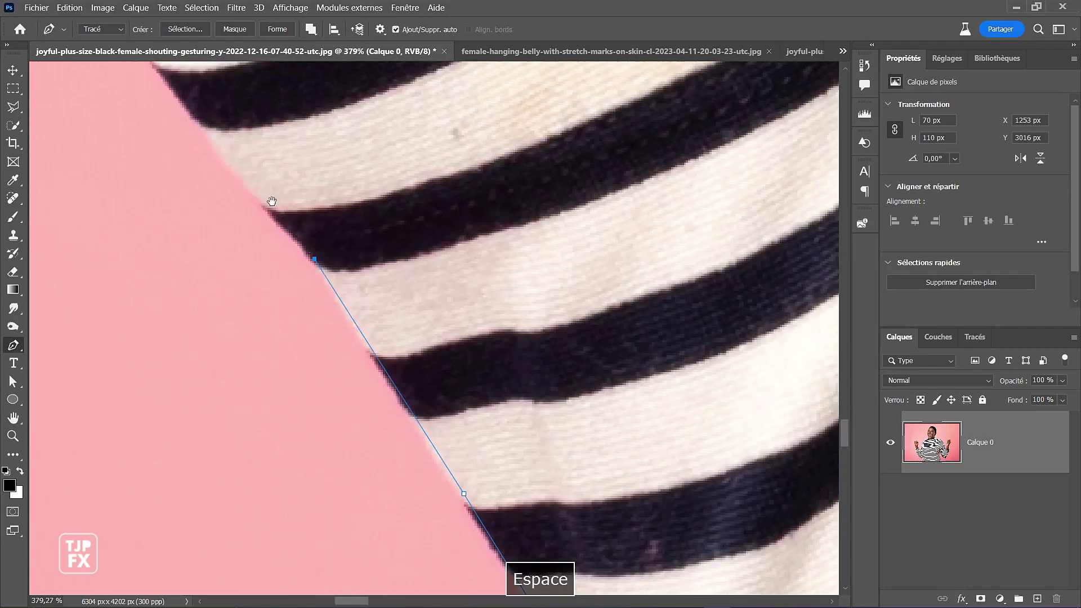
- Trace the last stripes below the cuff and curve the path around its rounded rim up to the loose thread
left_click_drag(381, 374, 401, 413)
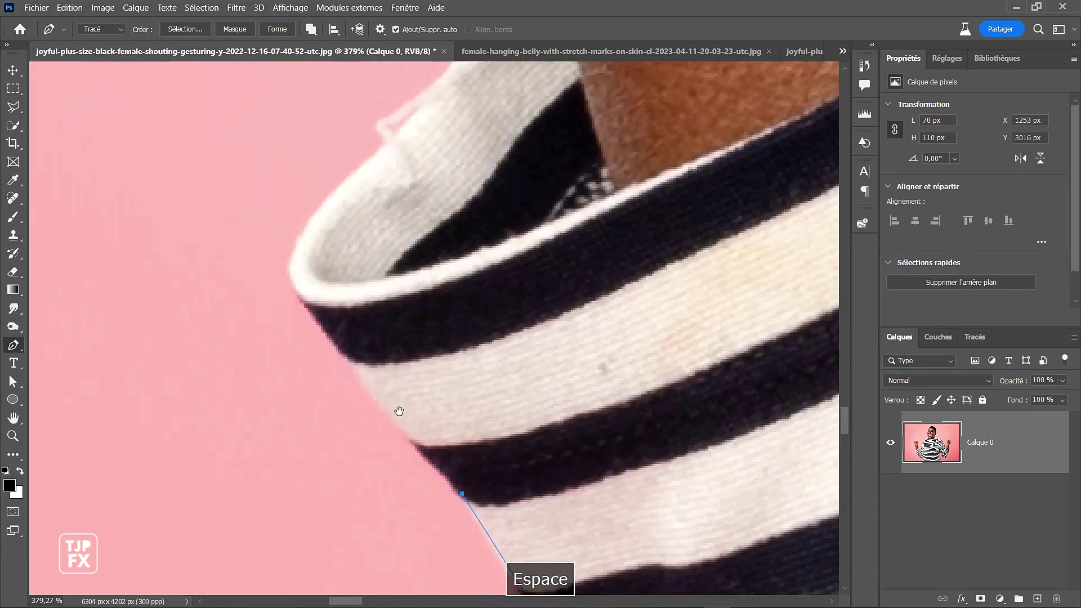
left_click(353, 363)
left_click(352, 361)
left_click_drag(296, 277, 295, 258)
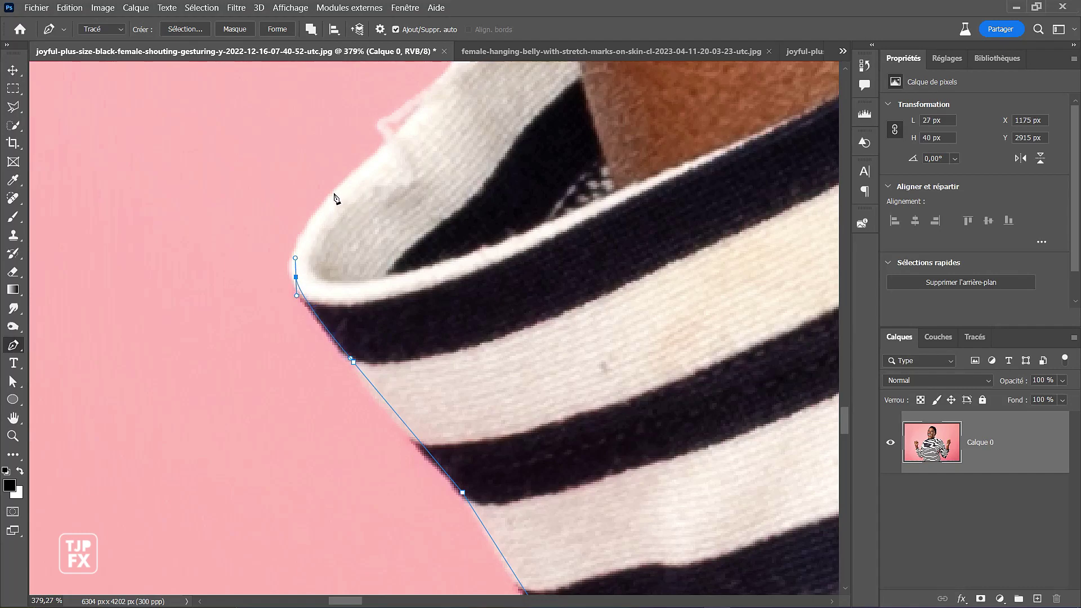
left_click_drag(335, 193, 366, 168)
left_click(392, 137)
- Outline the loose thread on the cuff and follow the cuff's back rim to the bare forearm
left_click_drag(396, 227, 318, 335)
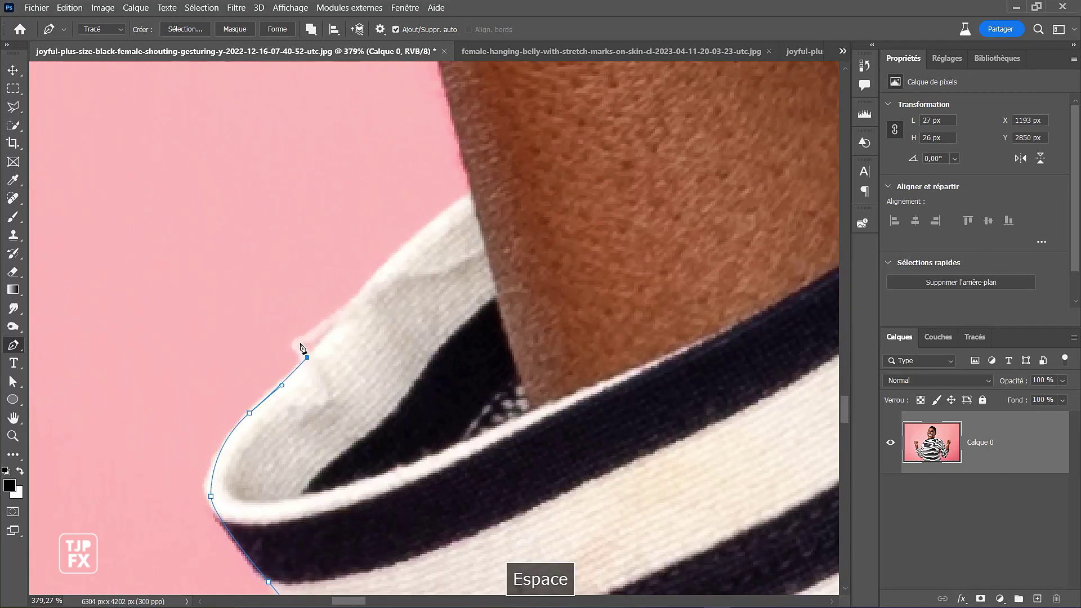
left_click(297, 347)
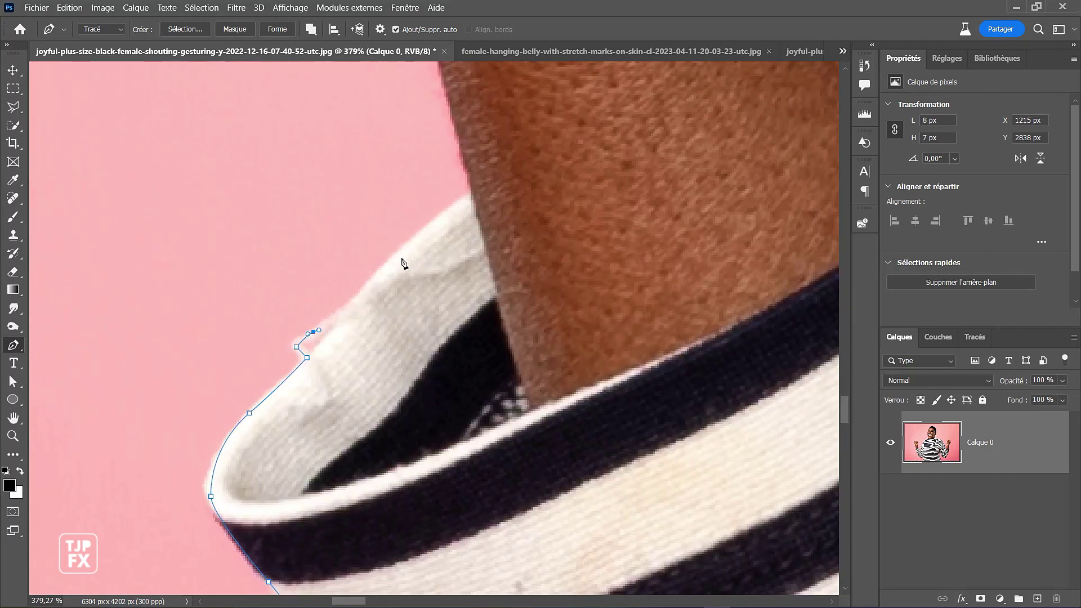
left_click_drag(364, 291, 369, 283)
left_click_drag(414, 238, 423, 339)
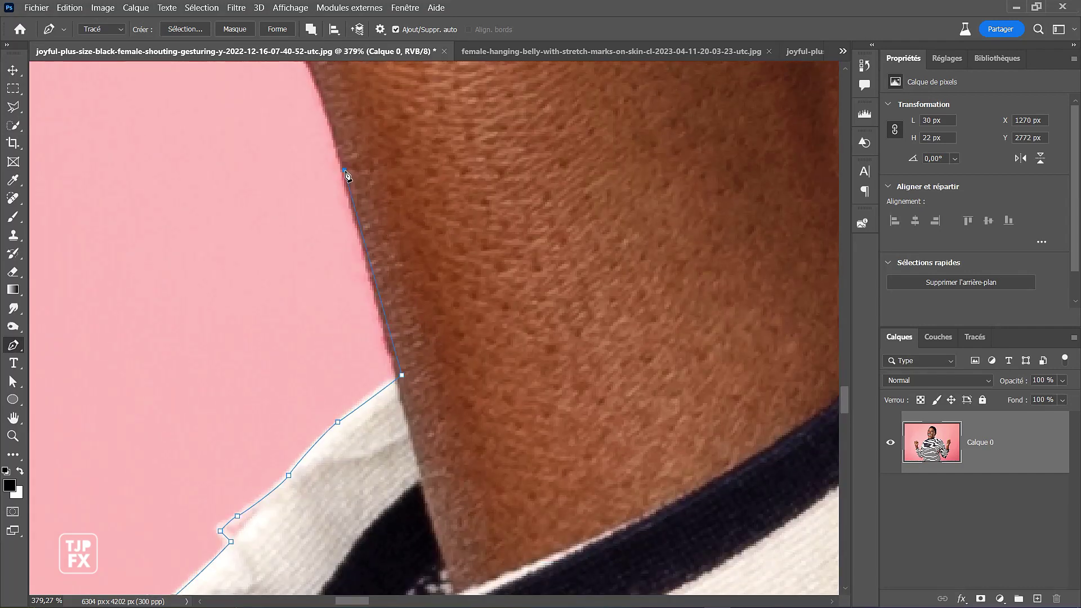
- Continue the path up the forearm's outer edge with a smooth anchor, aligning its handles with the bend in the skin edge
left_click_drag(362, 162, 391, 330)
left_click_drag(484, 218, 453, 295)
left_click_drag(387, 324, 333, 340)
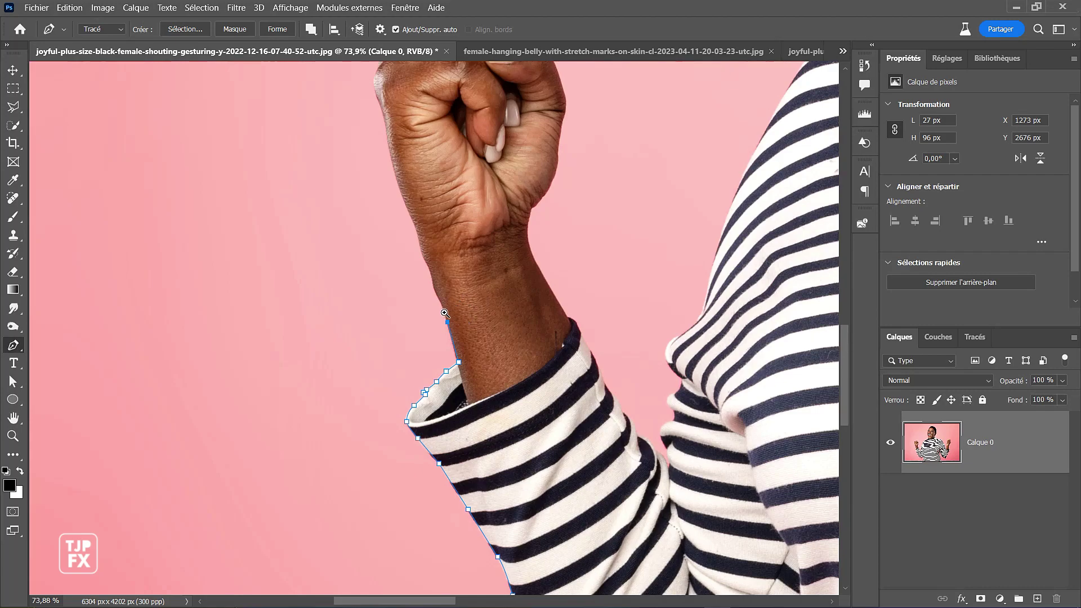
left_click_drag(450, 315, 506, 381)
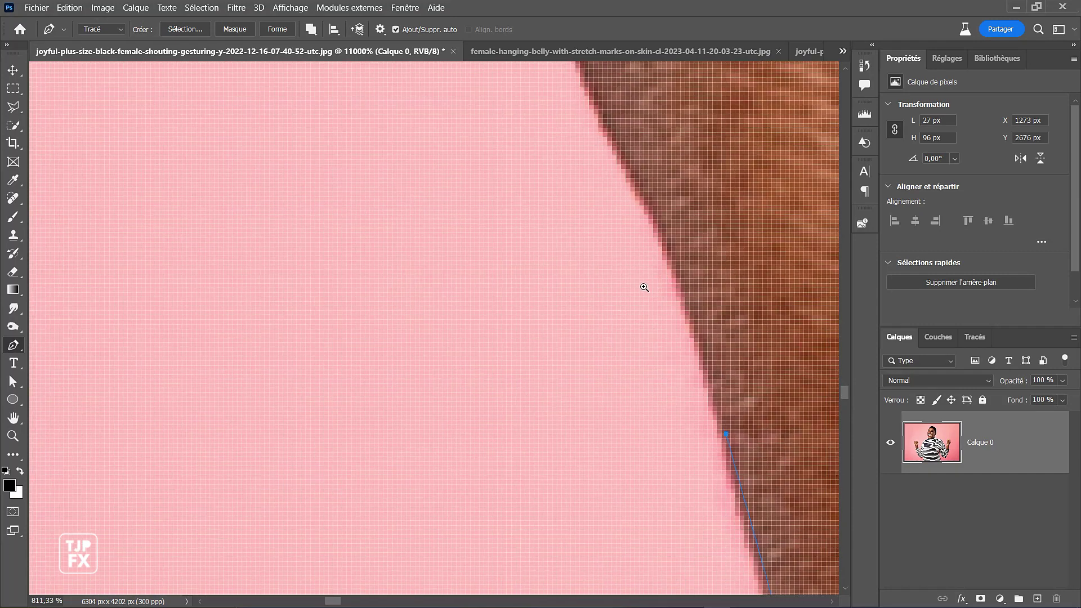
left_click_drag(489, 341, 324, 254)
left_click_drag(297, 211, 298, 208)
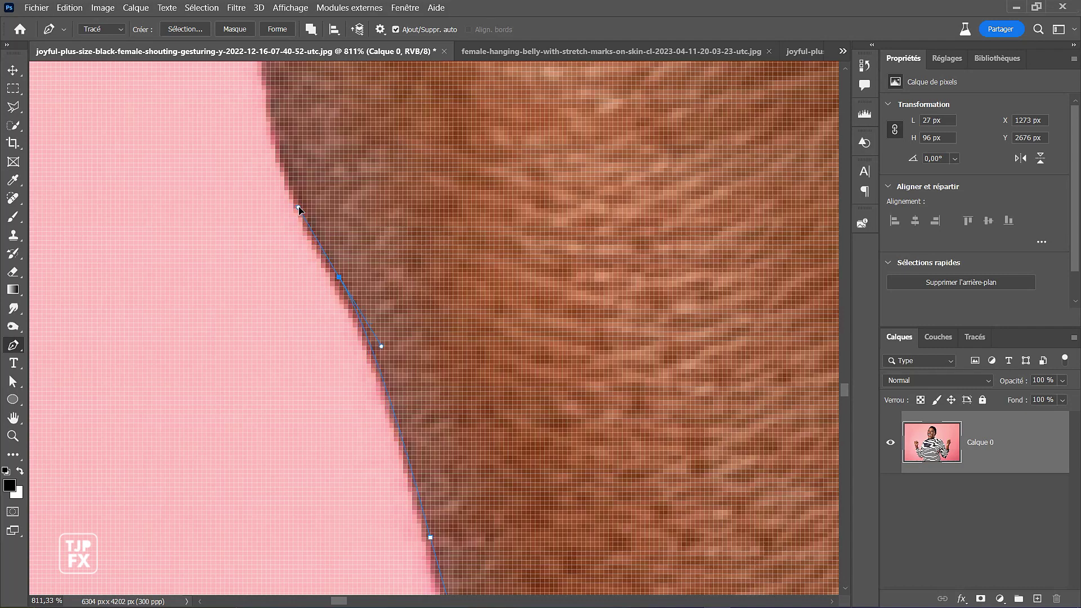
- Trace the forearm's edge toward the wrist with closely spaced anchors, shifting an added intermediate anchor onto the skin edge
key("space")
left_click_drag(372, 295, 395, 404)
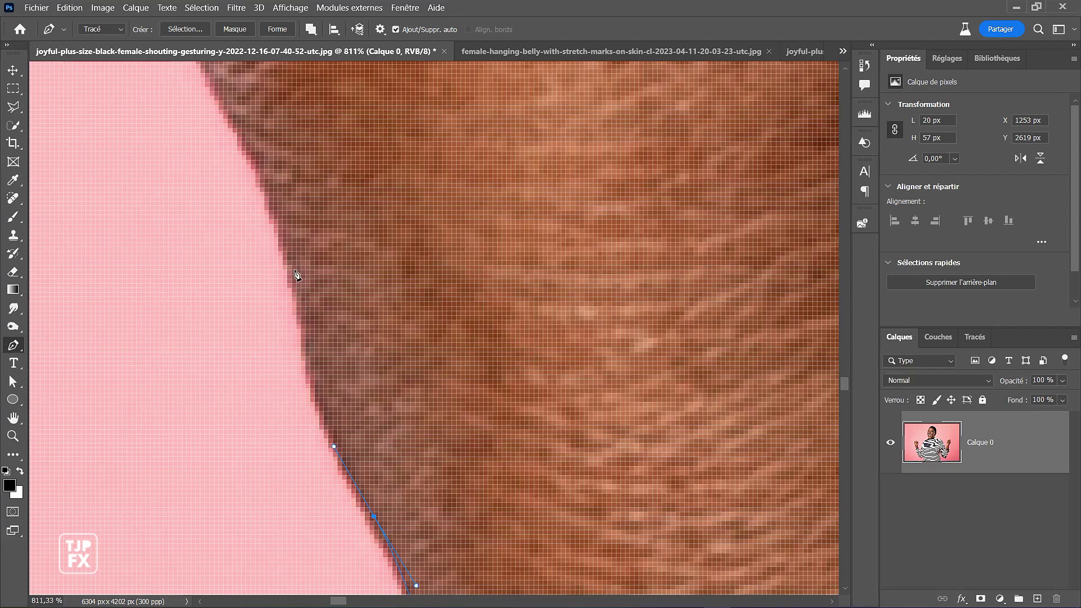
key("space")
left_click_drag(371, 260, 435, 419)
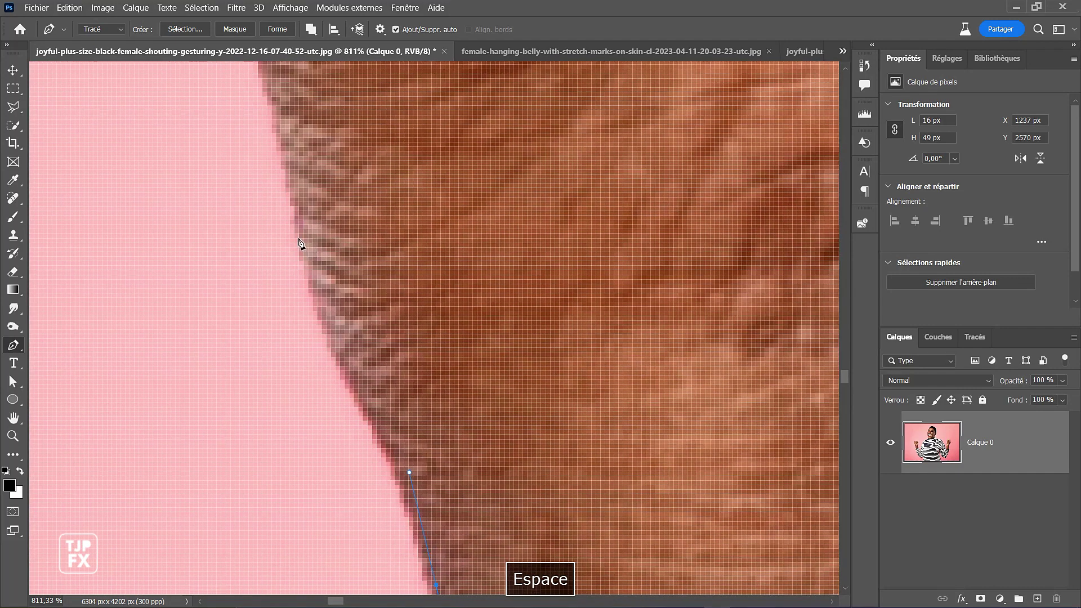
left_click(299, 233)
left_click(283, 146)
key("space")
left_click(342, 332)
left_click_drag(341, 332, 336, 338)
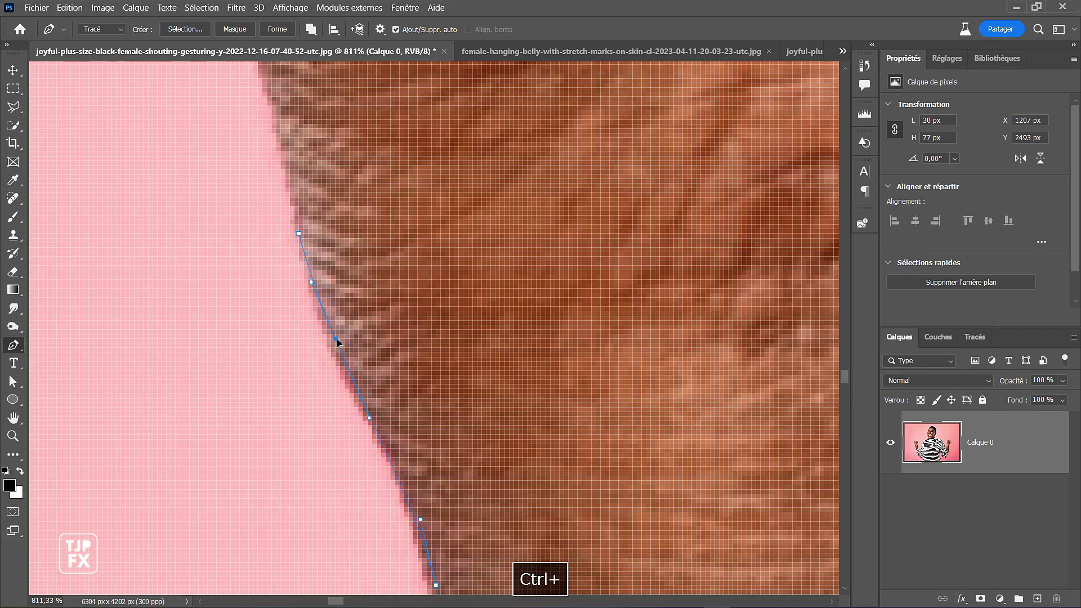
- Curve the path along the wrist with a smooth anchor and remove that anchor's outgoing handle
key("space")
left_click_drag(381, 257, 408, 442)
left_click(286, 265)
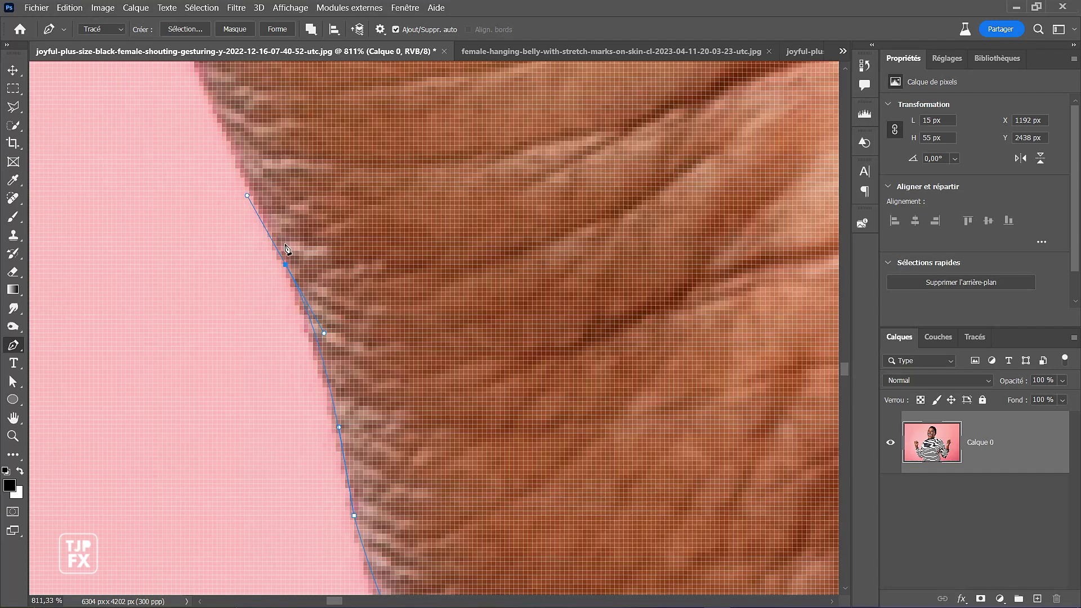
left_click(285, 264, "alt")
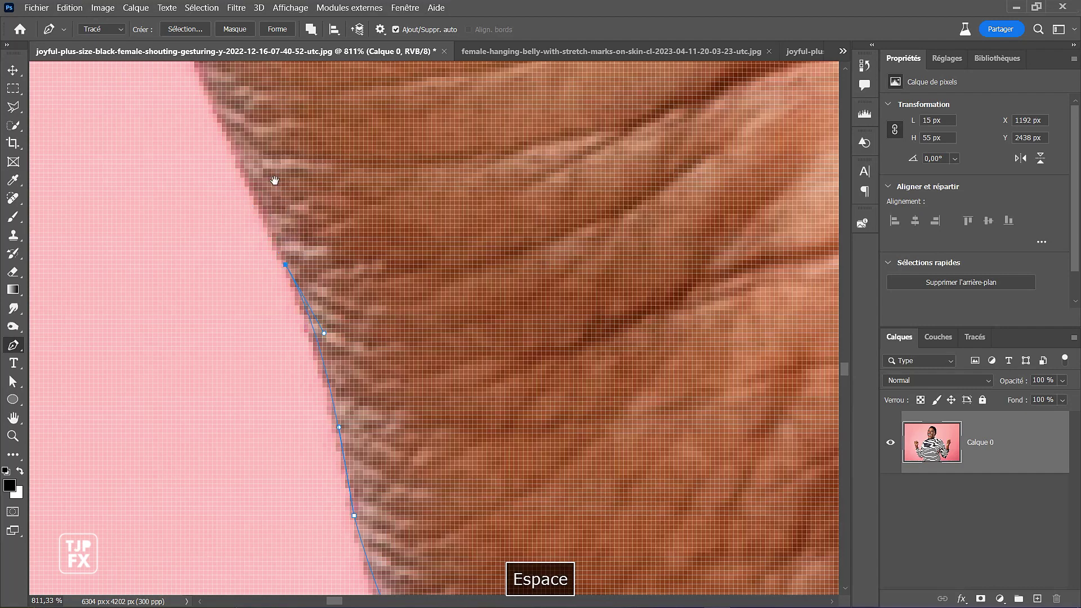
- Extend the path up the outer edge of the hand above the wrist with two corner anchors
left_click_drag(309, 313, 327, 374)
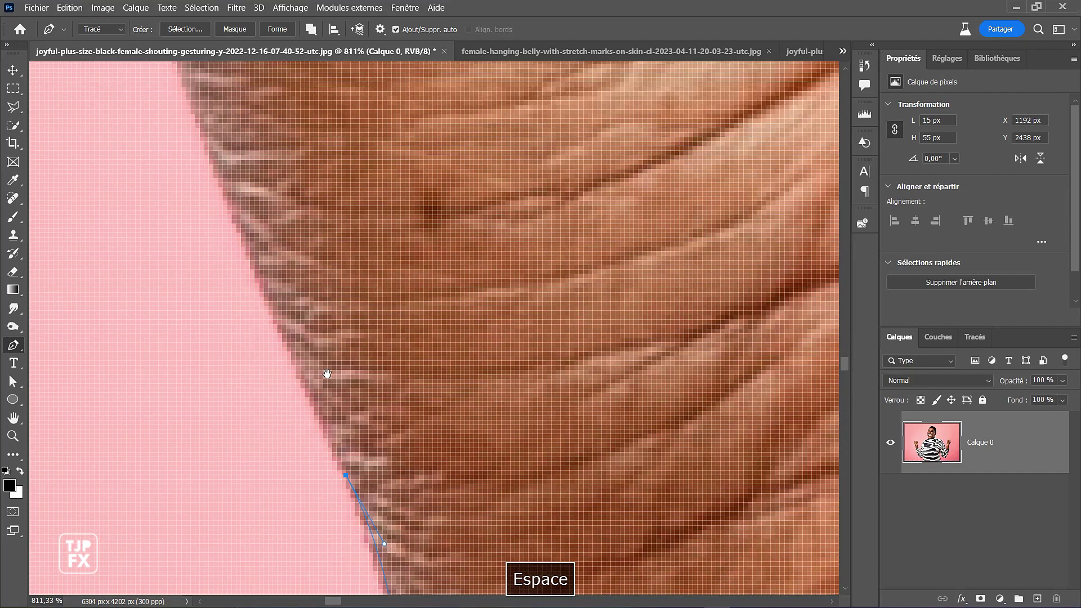
left_click(236, 215)
left_click_drag(267, 231, 352, 435)
left_click(249, 175)
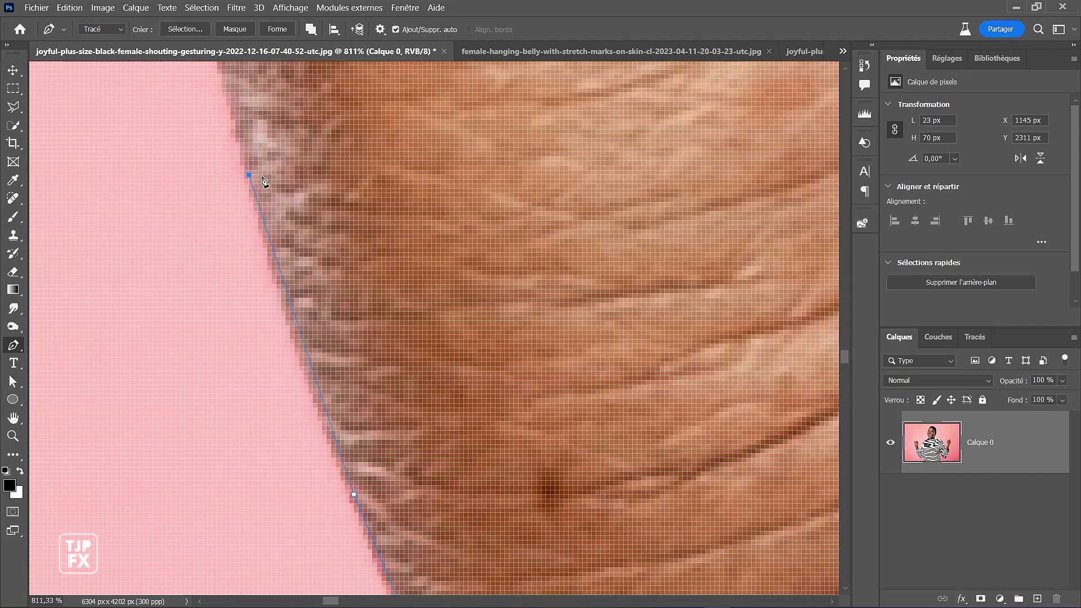
- Extend the Pen path upward along the hand's outer edge against the pink background with smooth anchor points
left_click_drag(335, 266, 383, 444)
left_click_drag(275, 213, 352, 441)
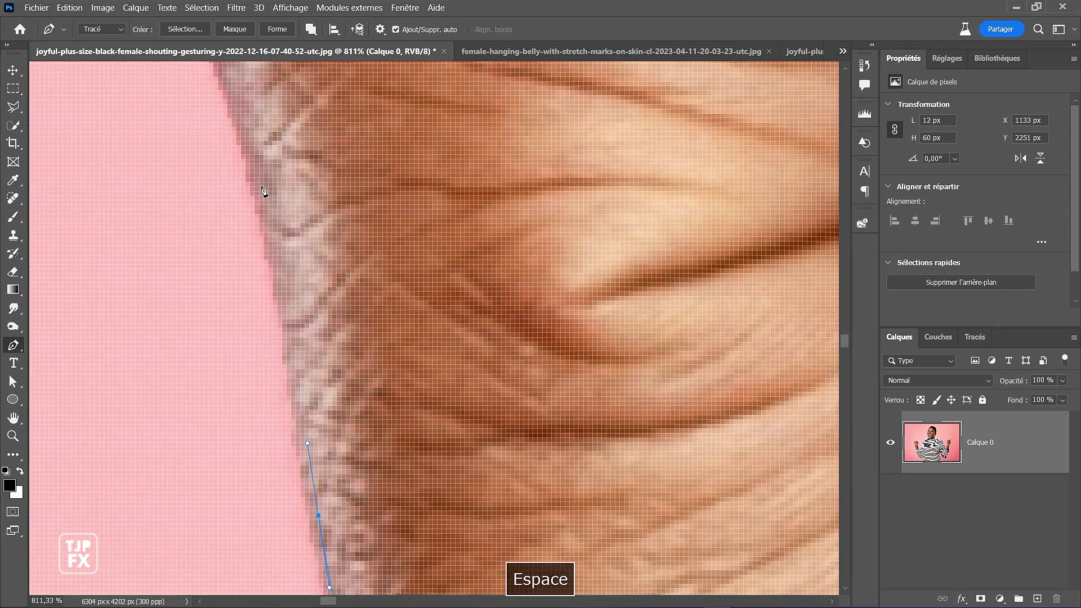
left_click_drag(260, 182, 251, 149)
left_click_drag(301, 237, 332, 338)
left_click_drag(349, 406, 357, 424)
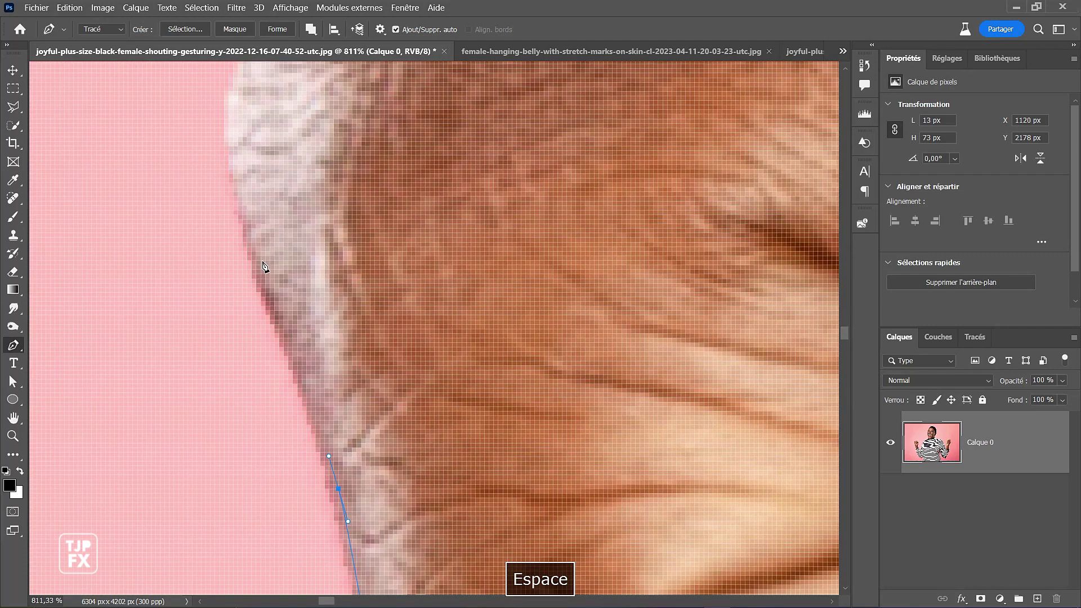
left_click_drag(251, 251, 246, 230)
left_click_drag(285, 319, 293, 439)
left_click_drag(284, 293, 292, 415)
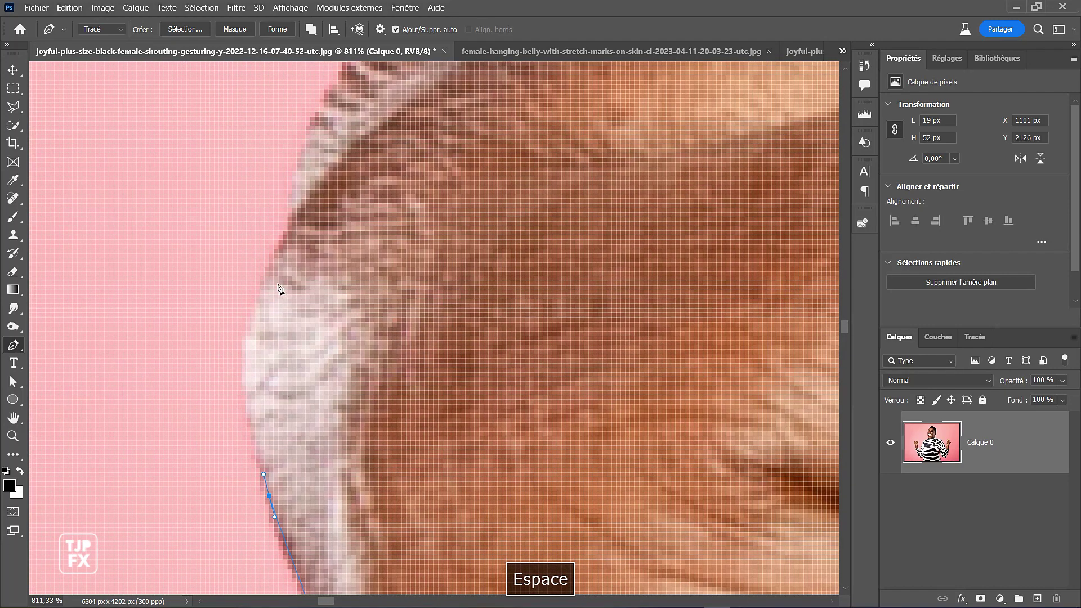
- Curve the path around the bulge of the hand's outer edge, toward the start of the folded finger
left_click_drag(269, 267, 304, 208)
left_click(301, 203)
left_click_drag(286, 297, 281, 337)
left_click_drag(296, 236, 359, 167)
- Continue the path with curved anchors along the upper edge of the folded finger
key("space")
left_click_drag(435, 164, 309, 307)
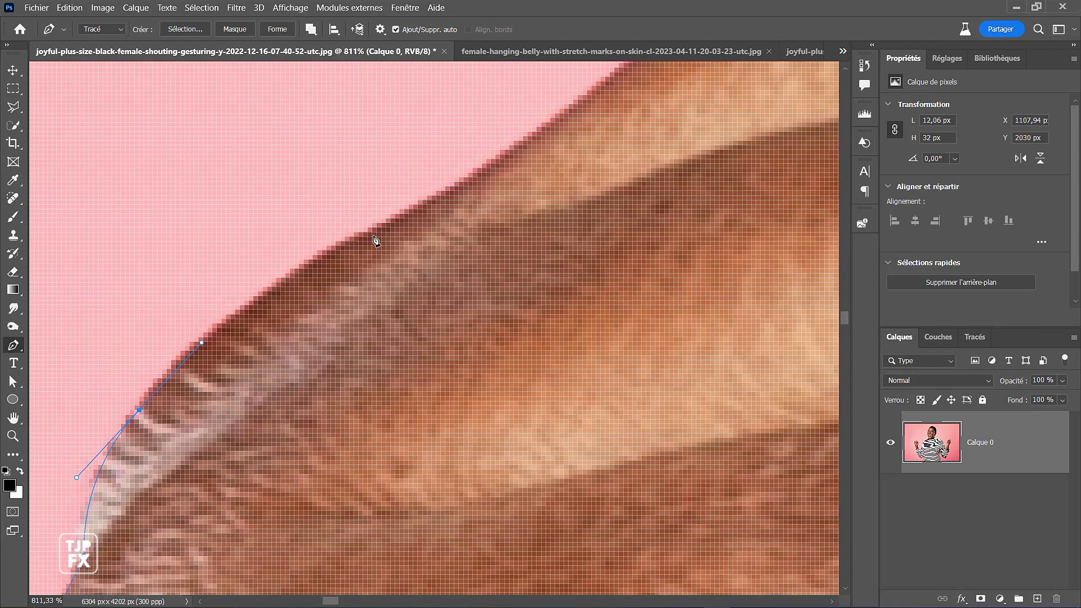
left_click_drag(372, 237, 349, 309)
key("space")
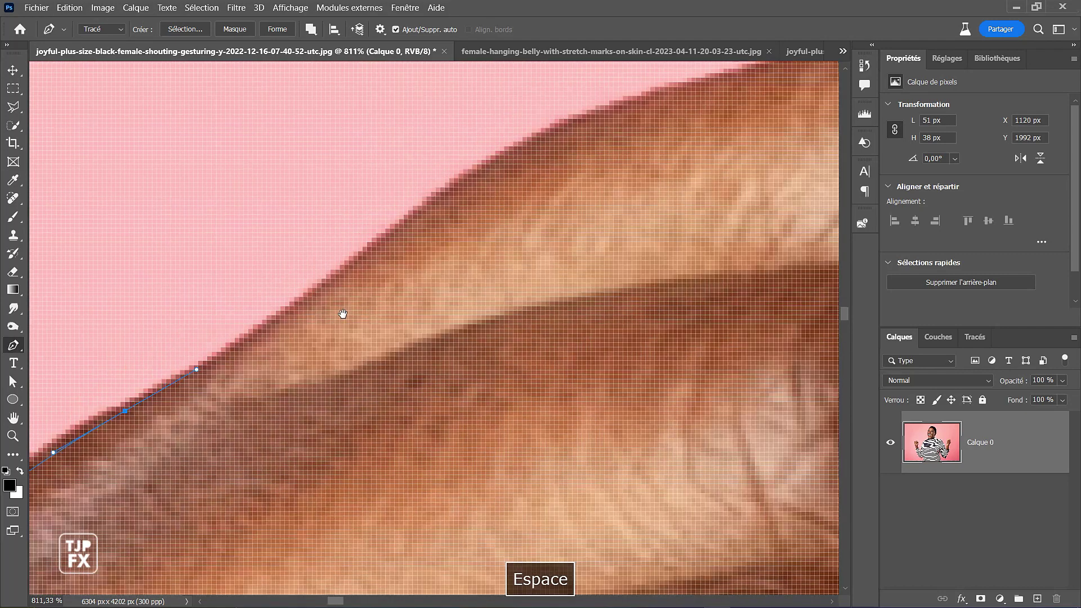
left_click_drag(374, 246, 422, 201)
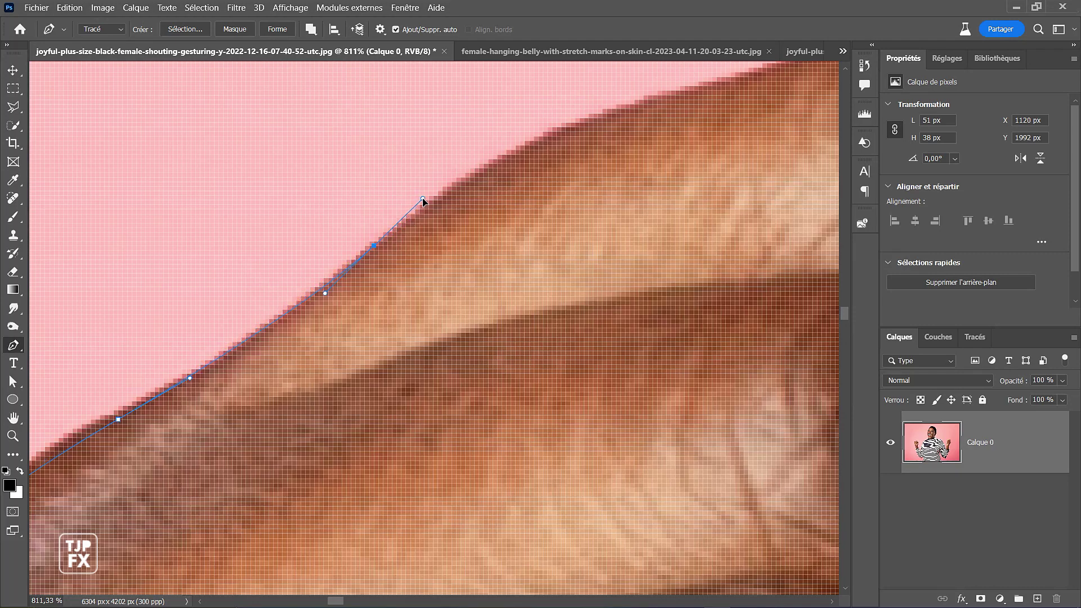
- Extend the curved path along the rest of the finger's upper edge to the crest of the first knuckle
key("space")
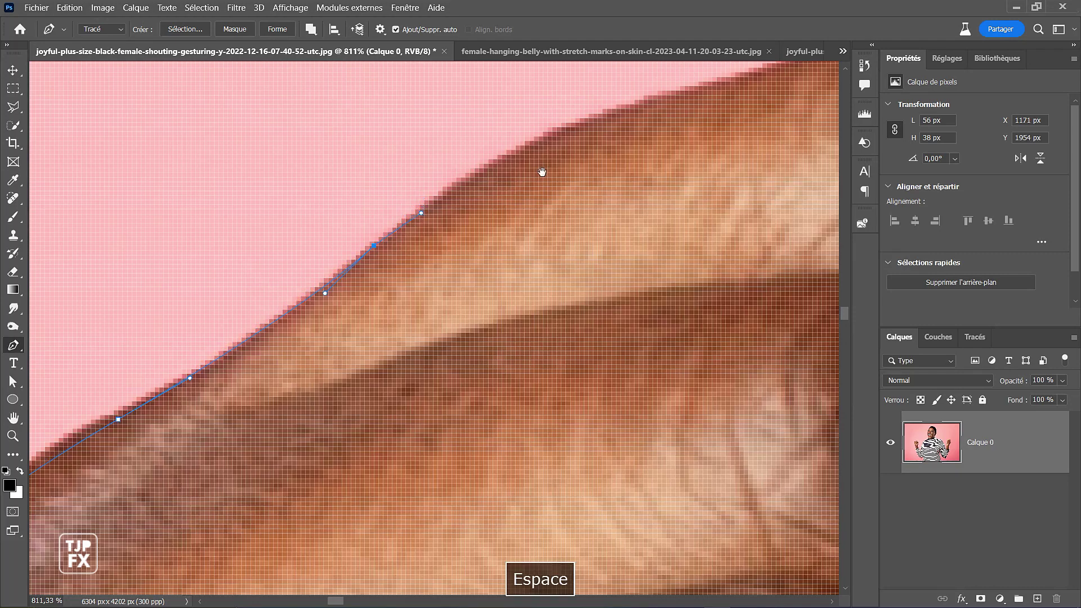
left_click_drag(446, 218, 350, 280)
mouse_move(535, 180)
left_mouse_down()
mouse_move(448, 224)
mouse_move(530, 195)
left_mouse_up()
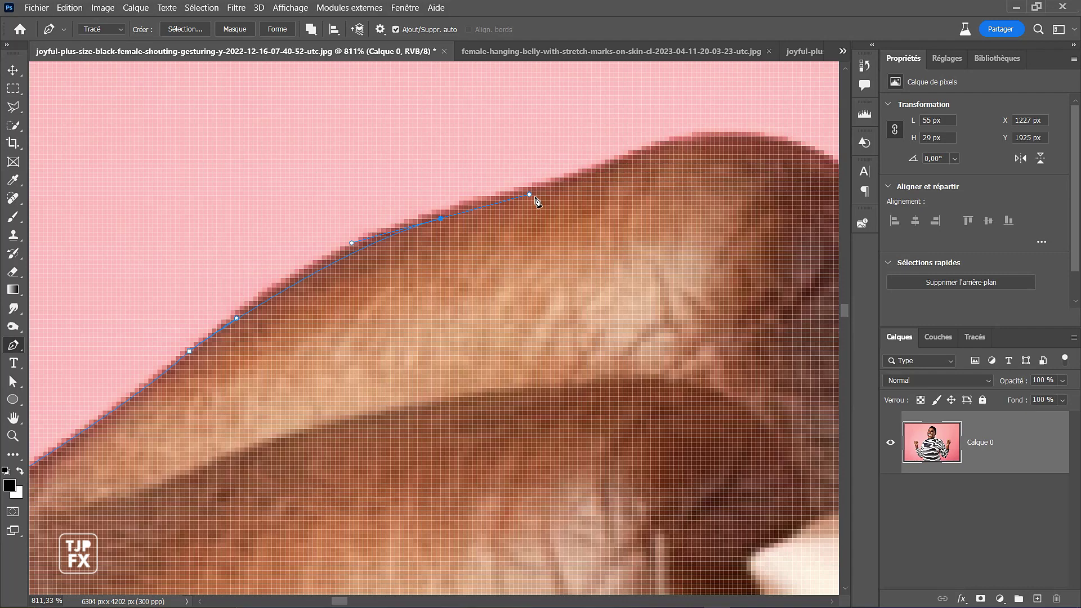
key("space")
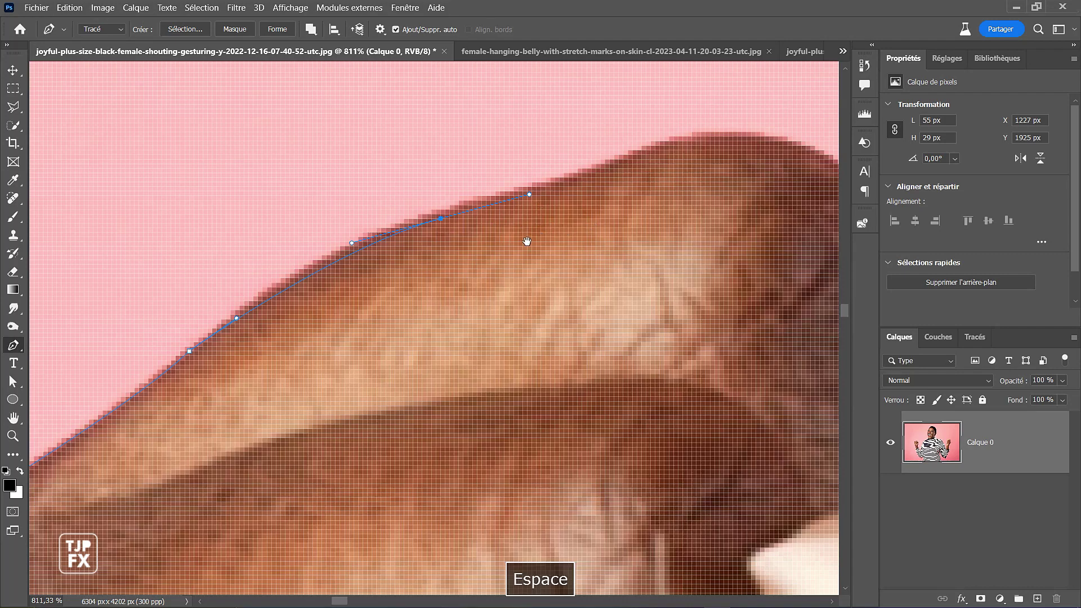
left_click_drag(527, 241, 391, 283)
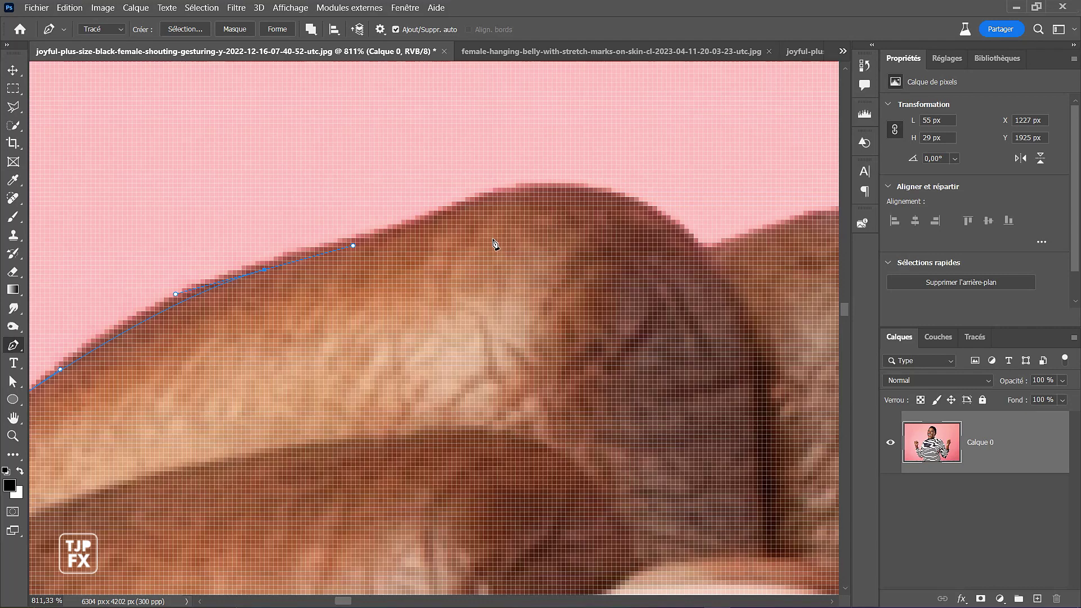
left_click(534, 187)
- Anchor the path at the notch between the two fingers and add a midpoint, pulling it up onto the knuckle's curve
key("space")
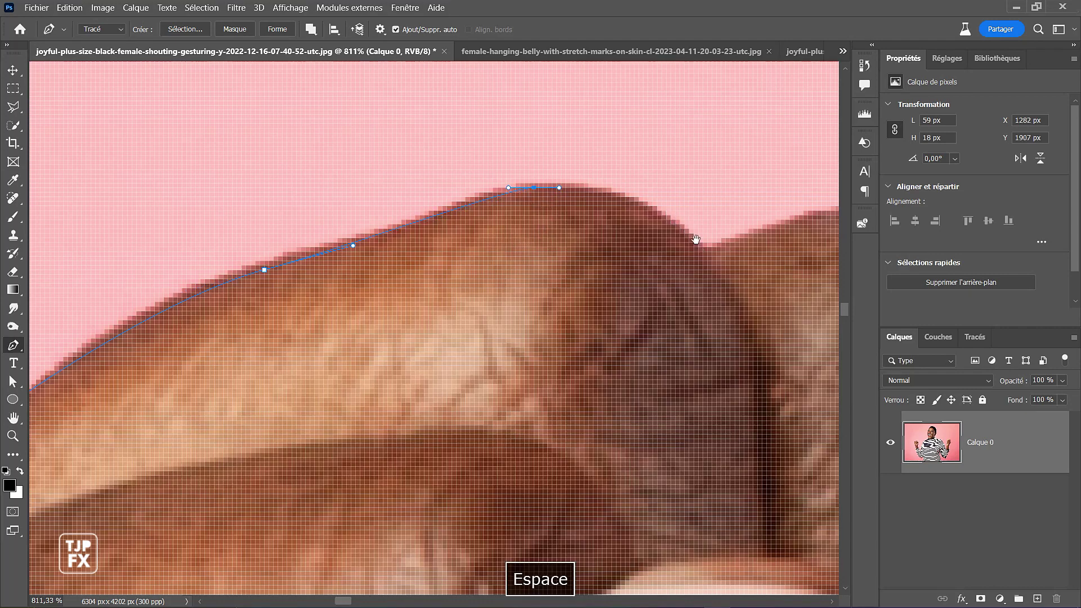
left_click_drag(625, 193, 434, 174)
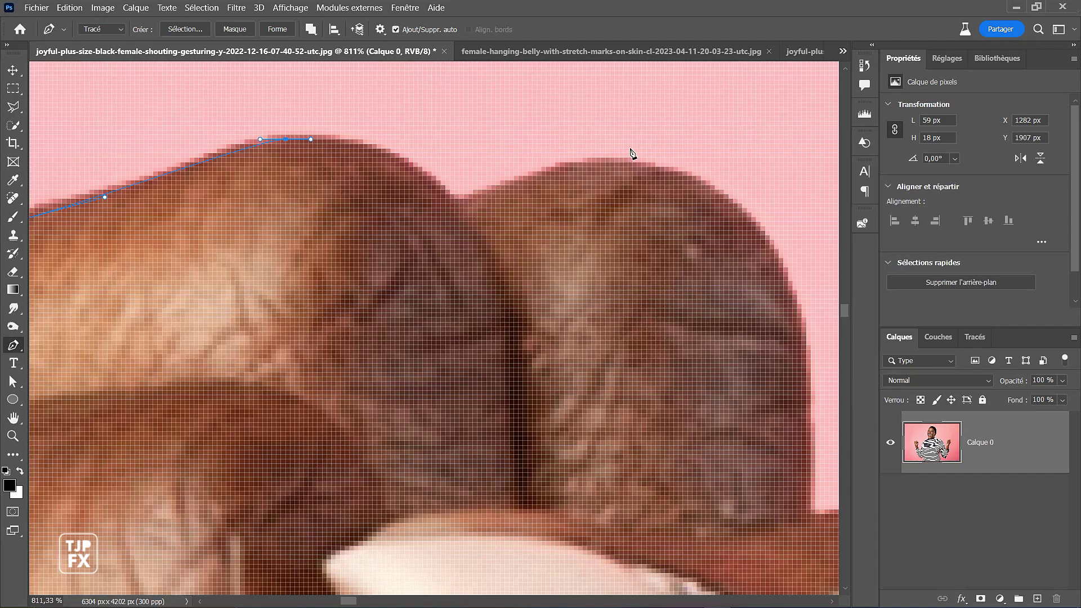
key("F4")
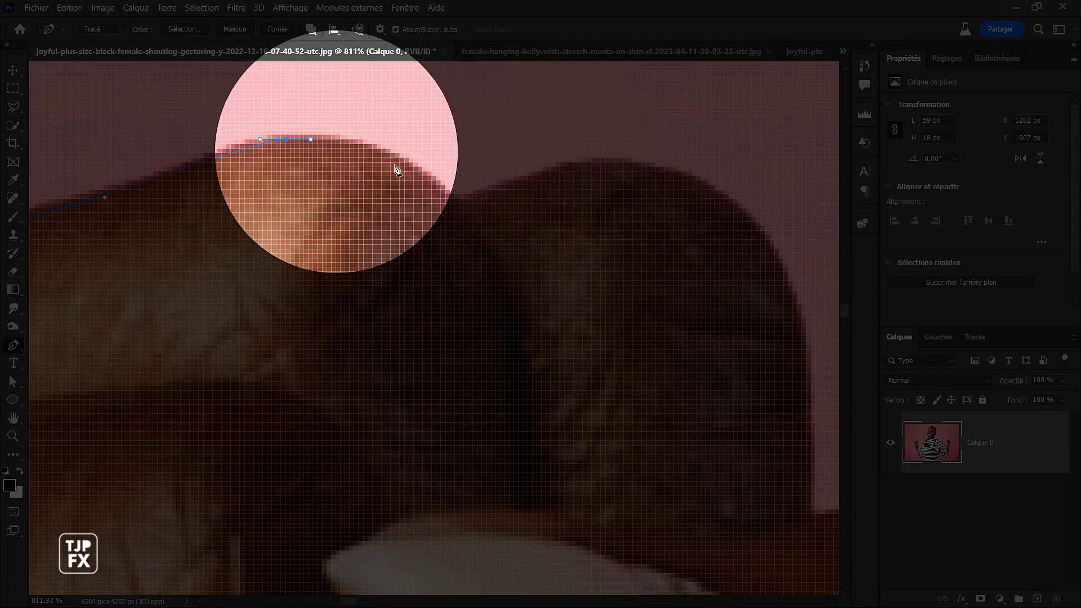
left_click(450, 203)
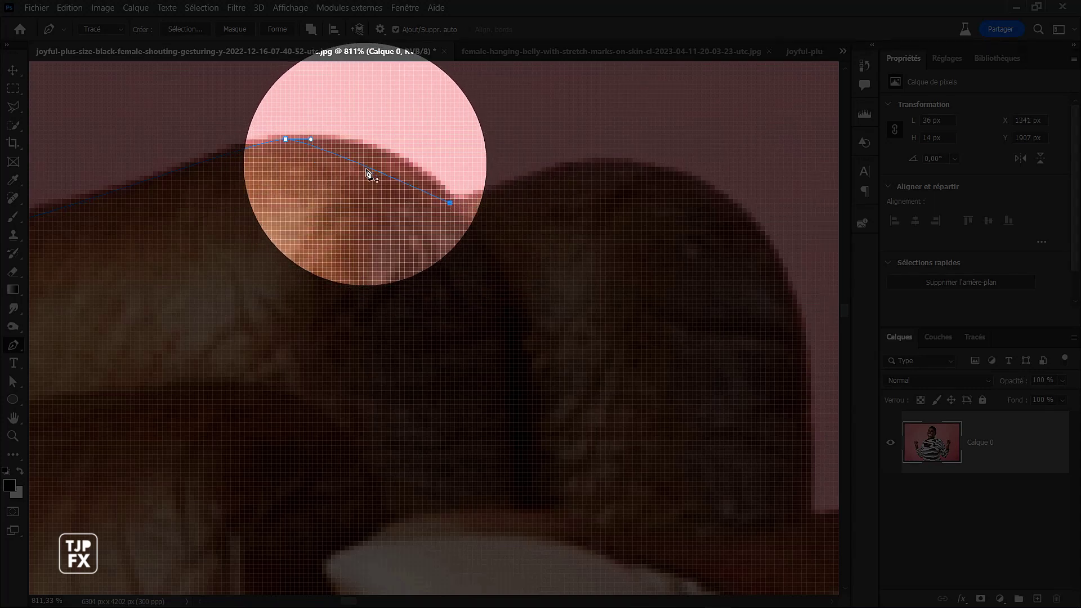
left_click(368, 168)
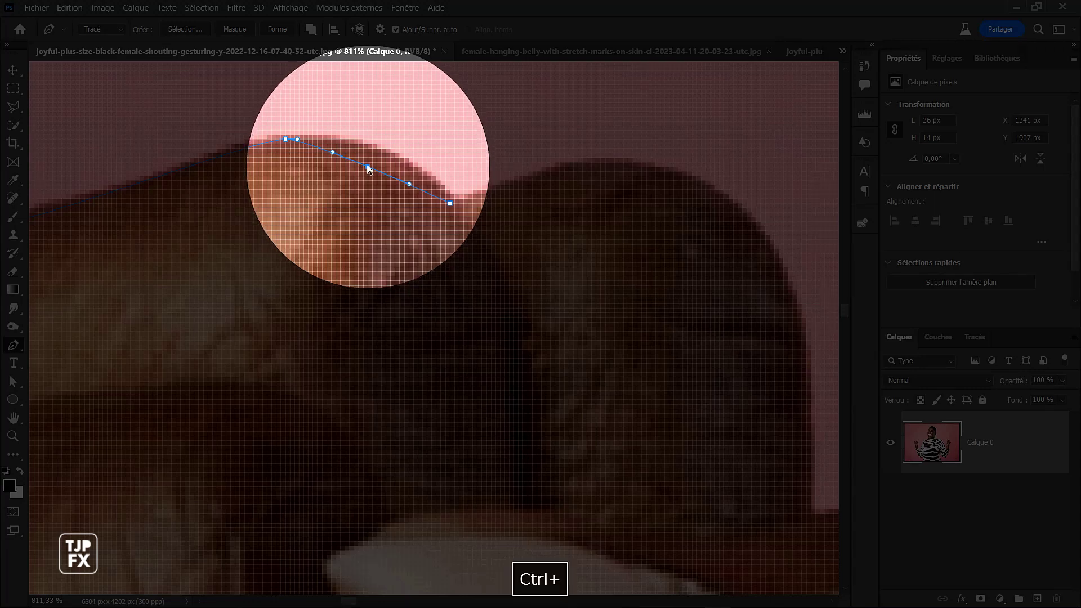
left_click_drag(369, 168, 372, 159)
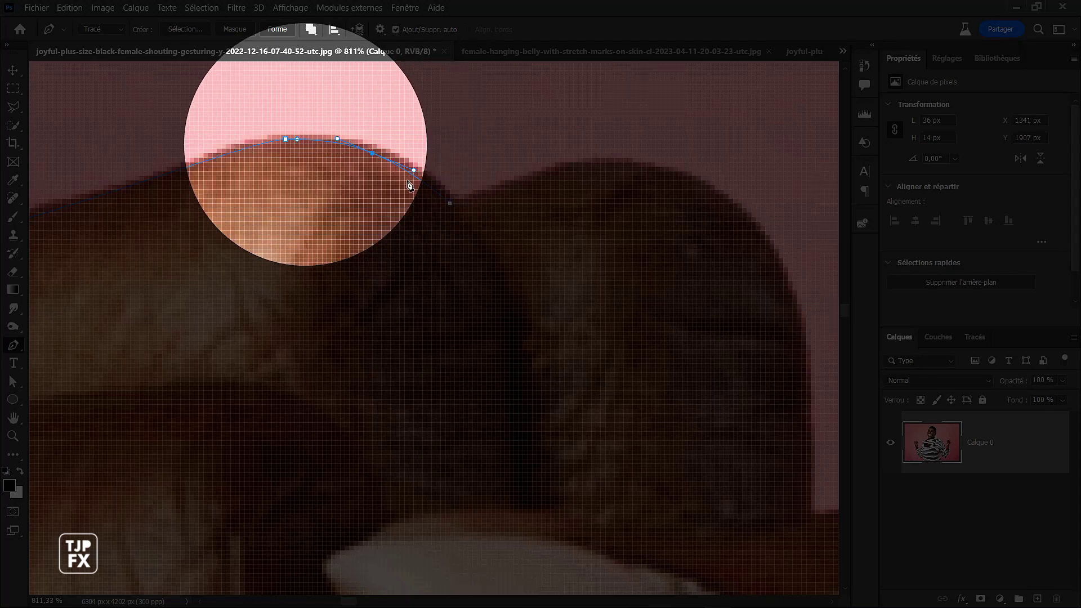
- Trace the path out of the notch and curve it over the top of the second finger
left_click(491, 194)
key("space")
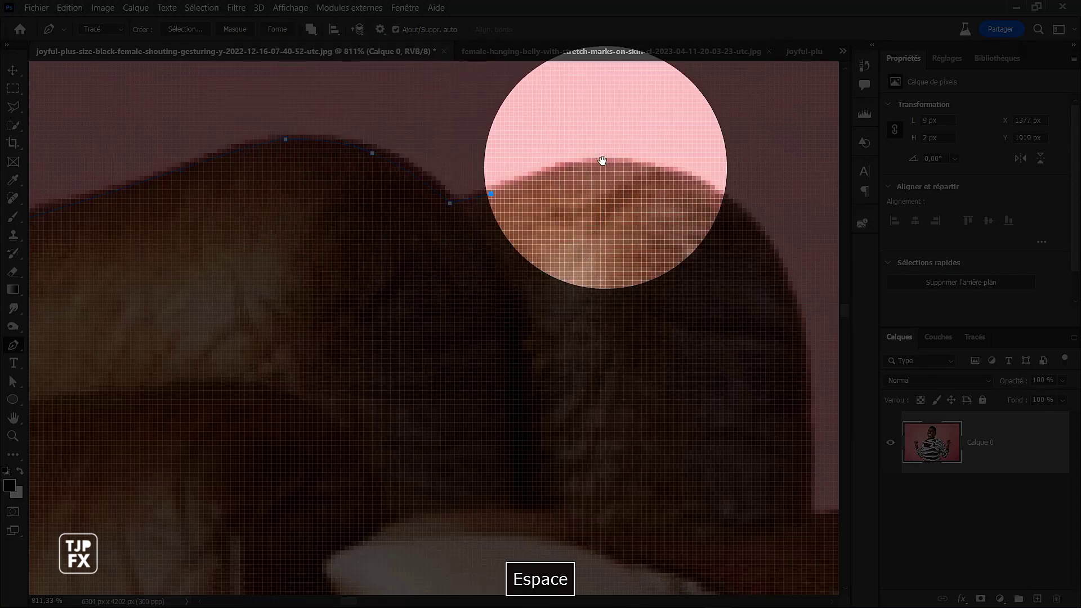
left_click_drag(550, 150, 512, 136)
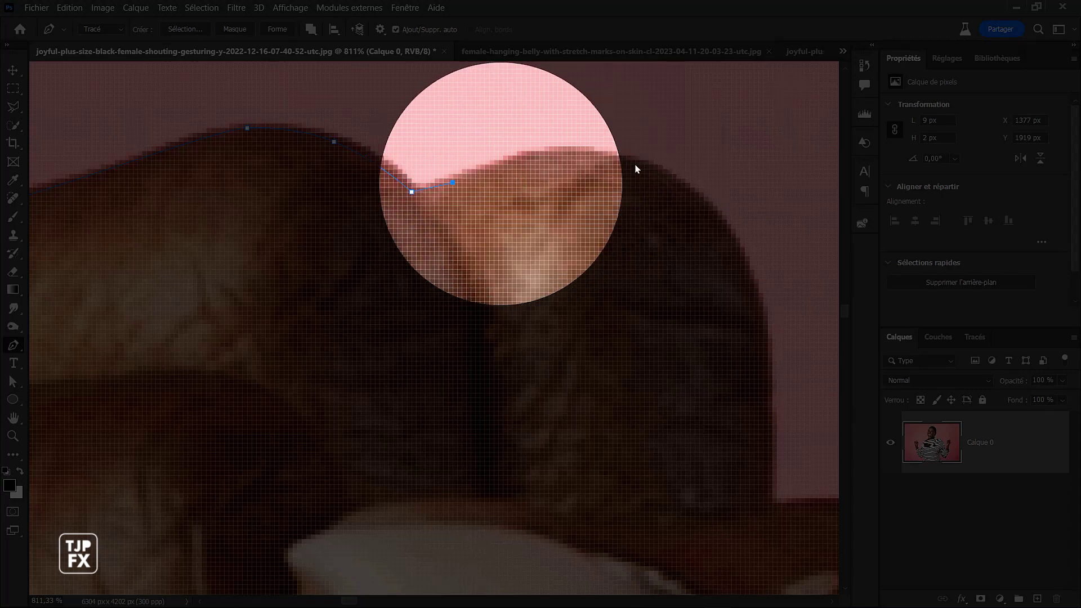
left_click_drag(651, 165, 687, 185)
key("F4")
- Continue the path down the outer side of the second finger to the corner where it meets the thumb
key("space")
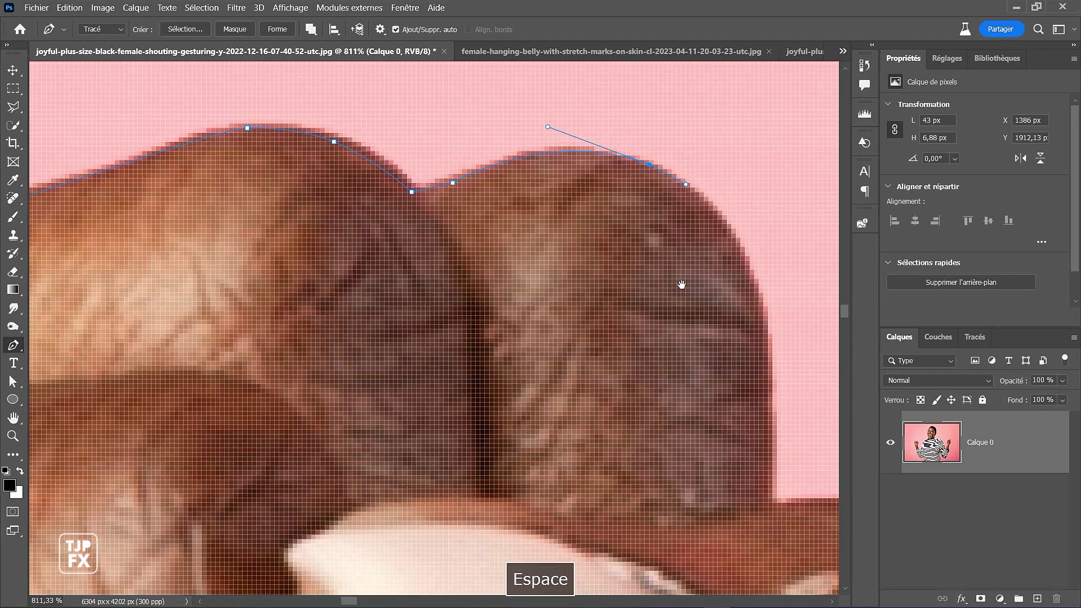
left_click_drag(665, 263, 560, 193)
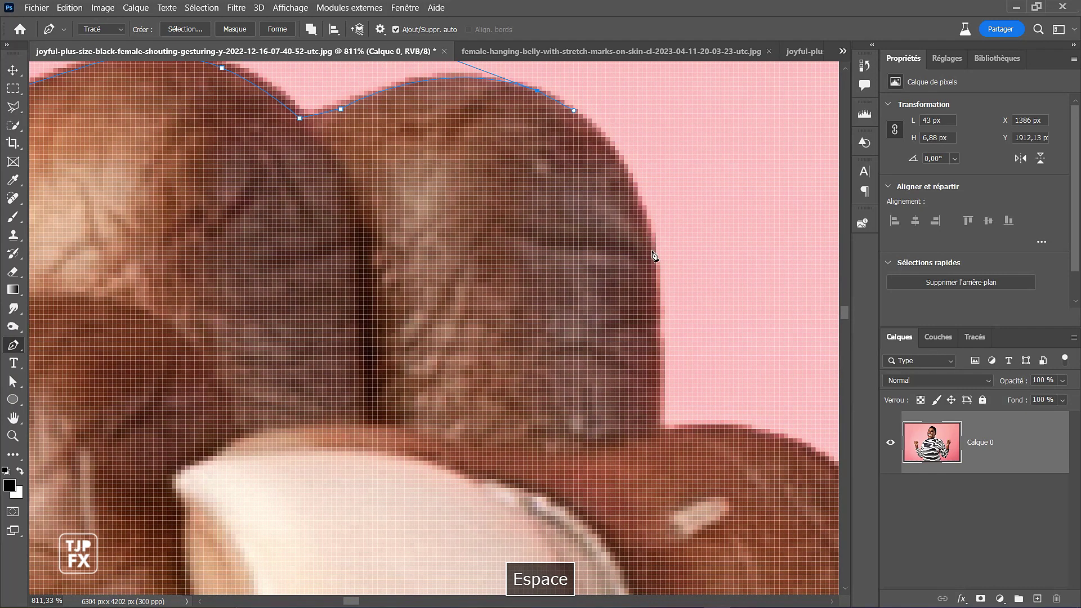
left_click_drag(651, 250, 656, 336)
left_click(660, 424)
- Trace the path over the rounded top of the thumb and down its outer edge, fitting the curve to the contour
key("space")
left_click_drag(682, 392, 371, 214)
left_click_drag(488, 199, 504, 210)
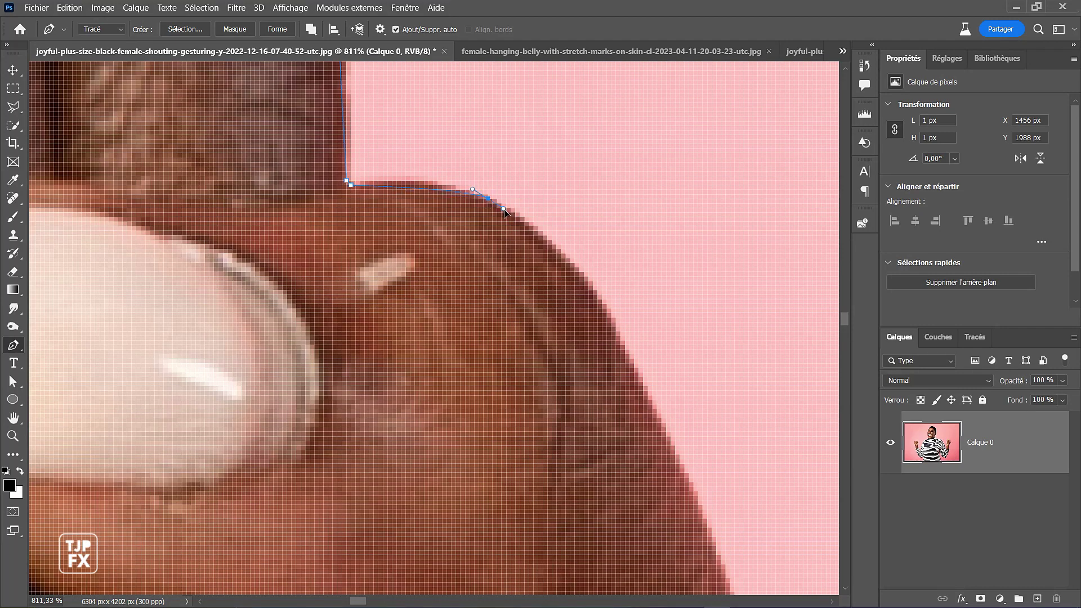
left_click(643, 395)
left_click_drag(575, 306, 590, 294)
- Extend the path down the thumb's outer edge, redoing the misdrawn anchor and adding a curved one at the bulge
left_click_drag(639, 373, 591, 174)
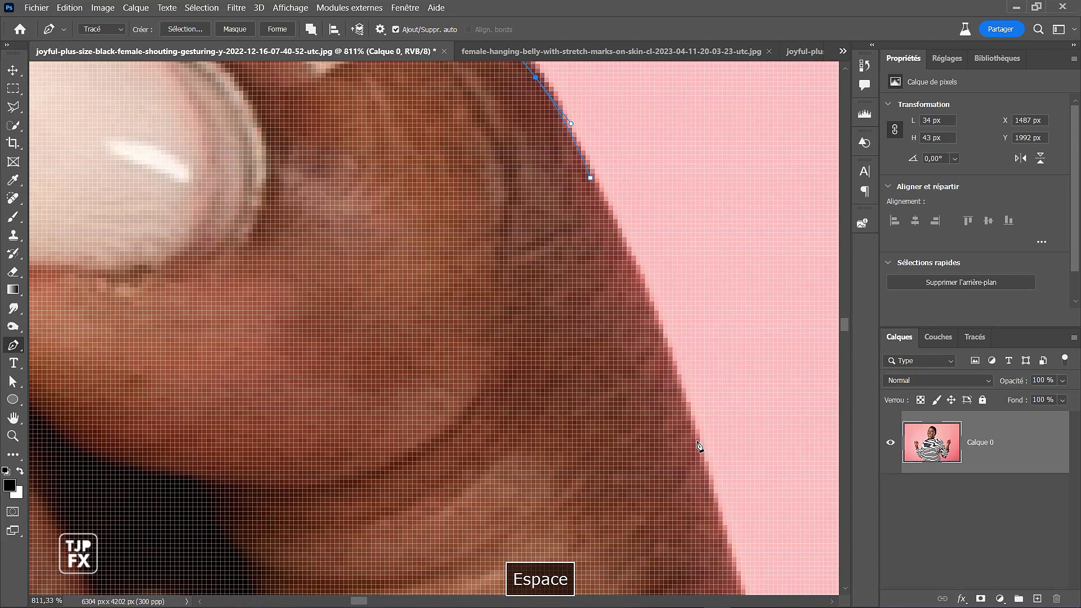
left_click_drag(702, 442, 709, 444)
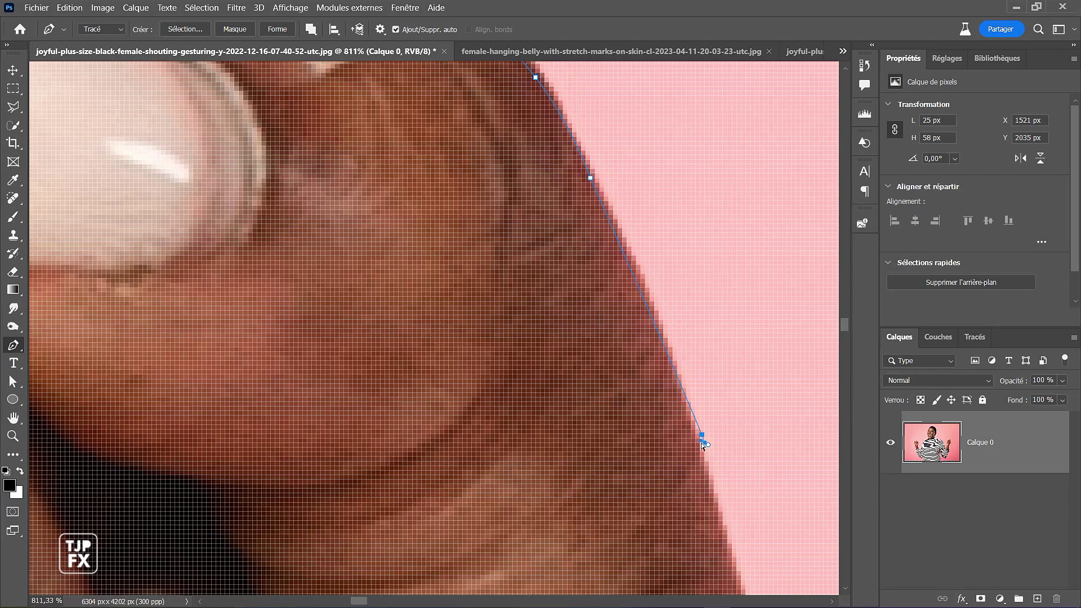
key("ctrl+z")
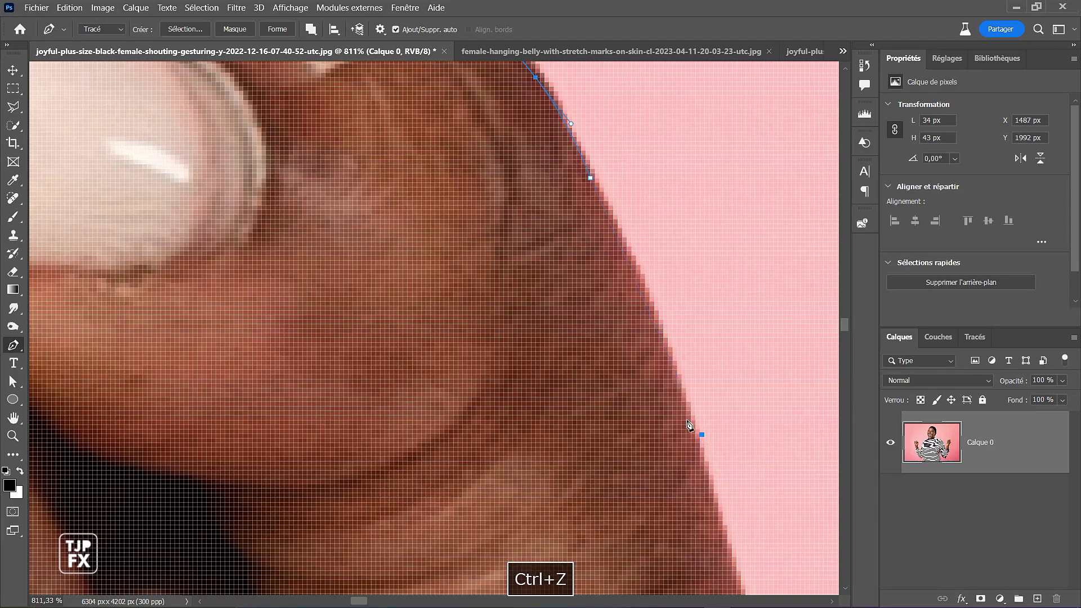
key("space")
key("space")
left_click_drag(658, 312, 623, 177)
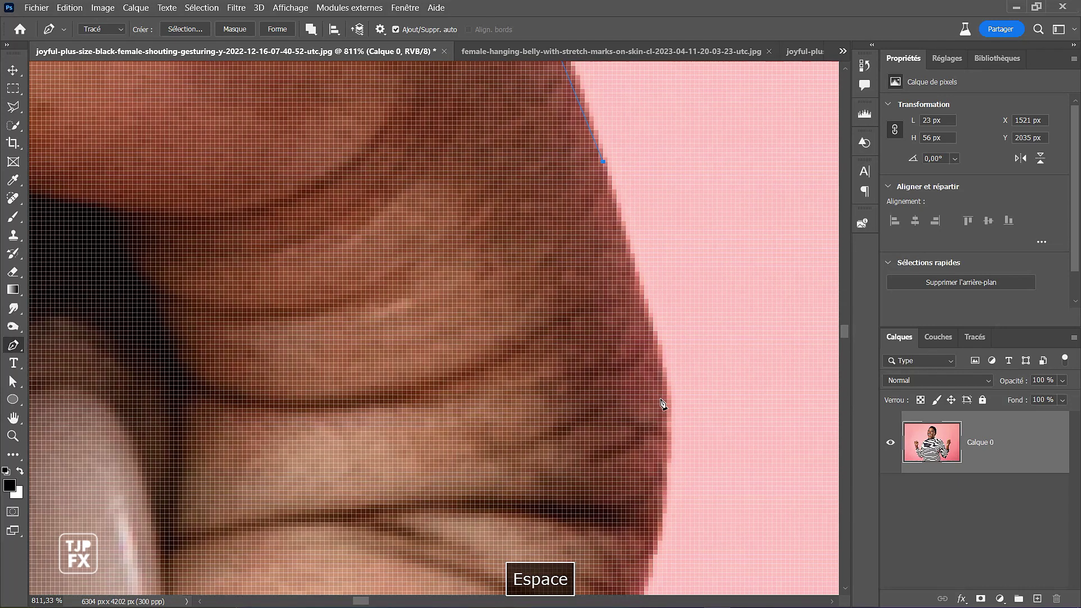
left_click_drag(662, 400, 664, 428)
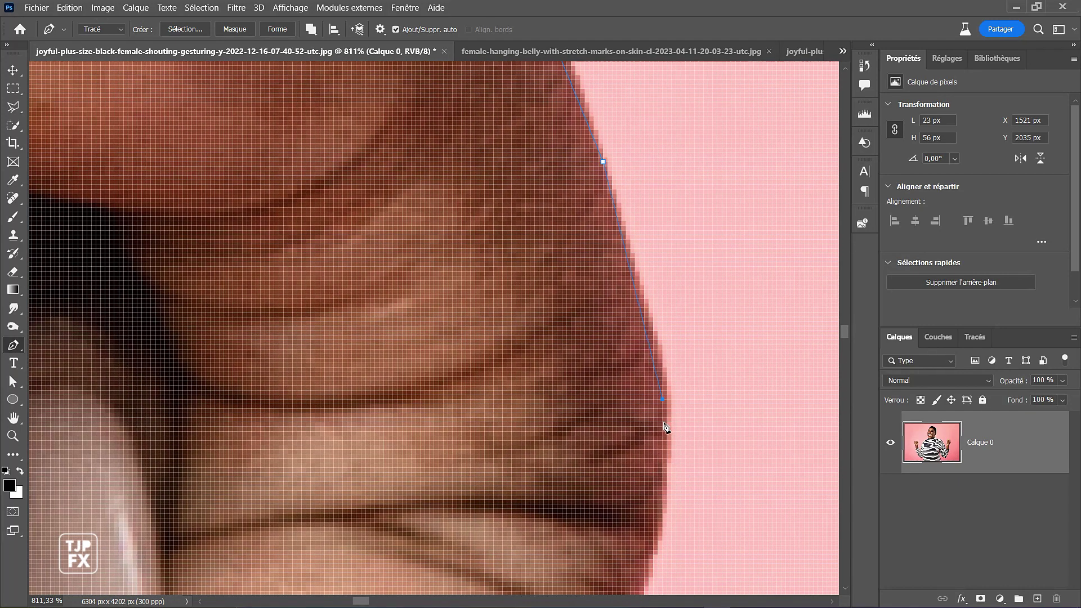
- Anchor the path below the thumb's bulge and pull an added midpoint outward so the segment follows the skin edge
key("space")
left_click_drag(722, 304, 724, 145)
left_click(662, 316)
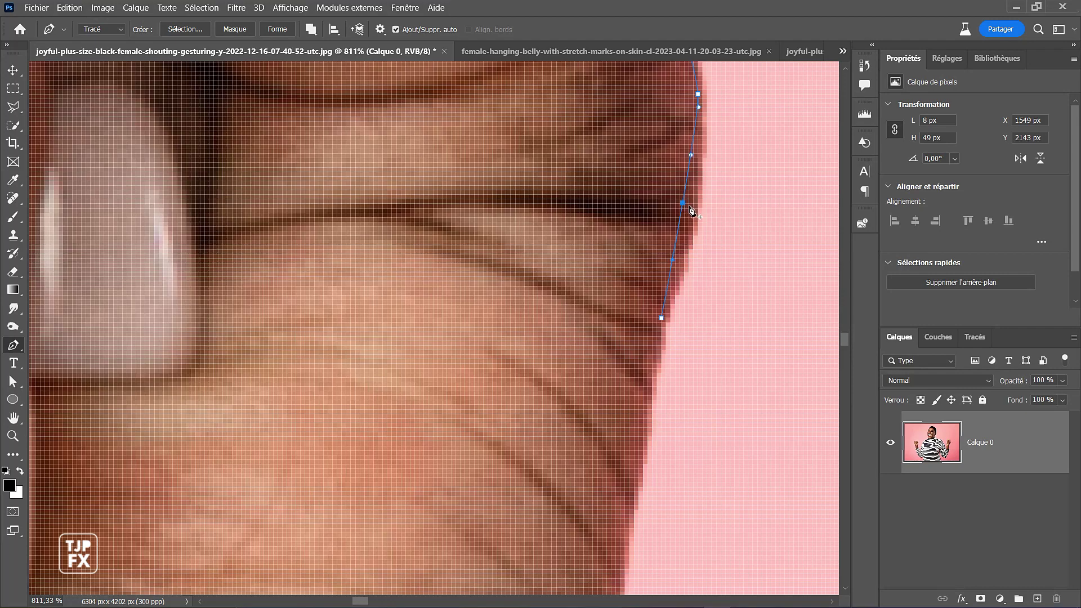
left_click_drag(683, 205, 695, 213)
left_click(694, 212)
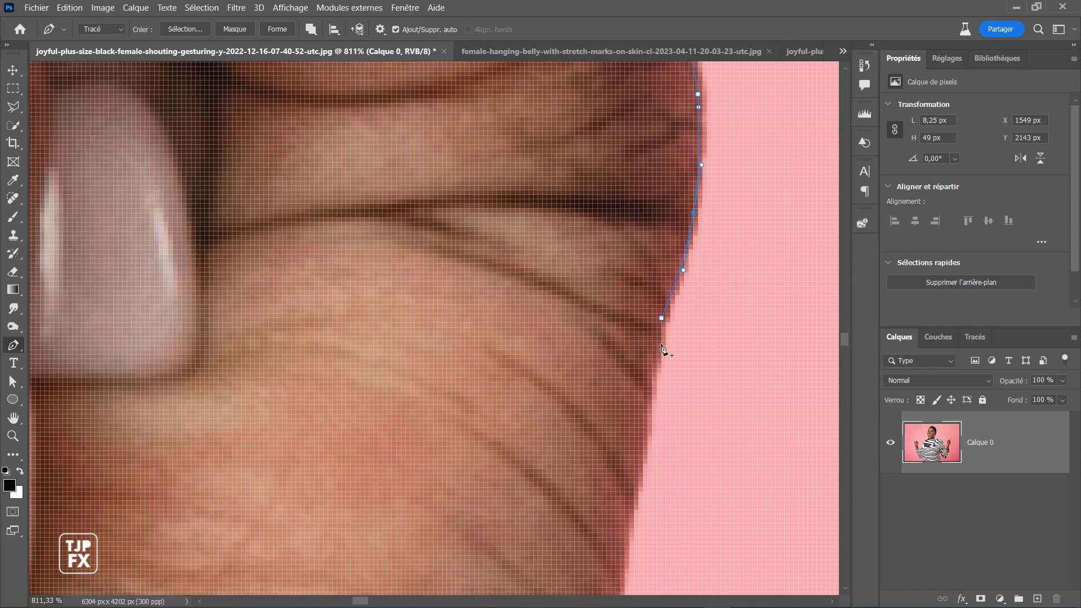
- Continue the path down the thumb's outer edge and curve it around the rounded base of the hand
left_click_drag(668, 294, 652, 216)
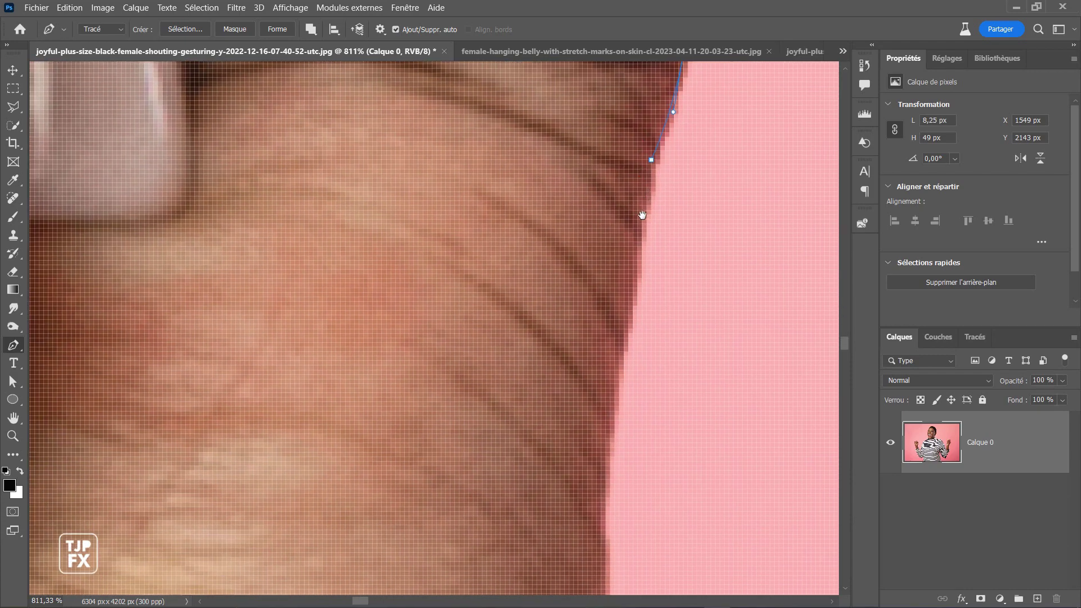
left_click(608, 438)
left_click_drag(628, 386, 618, 132)
left_click_drag(569, 335, 564, 237)
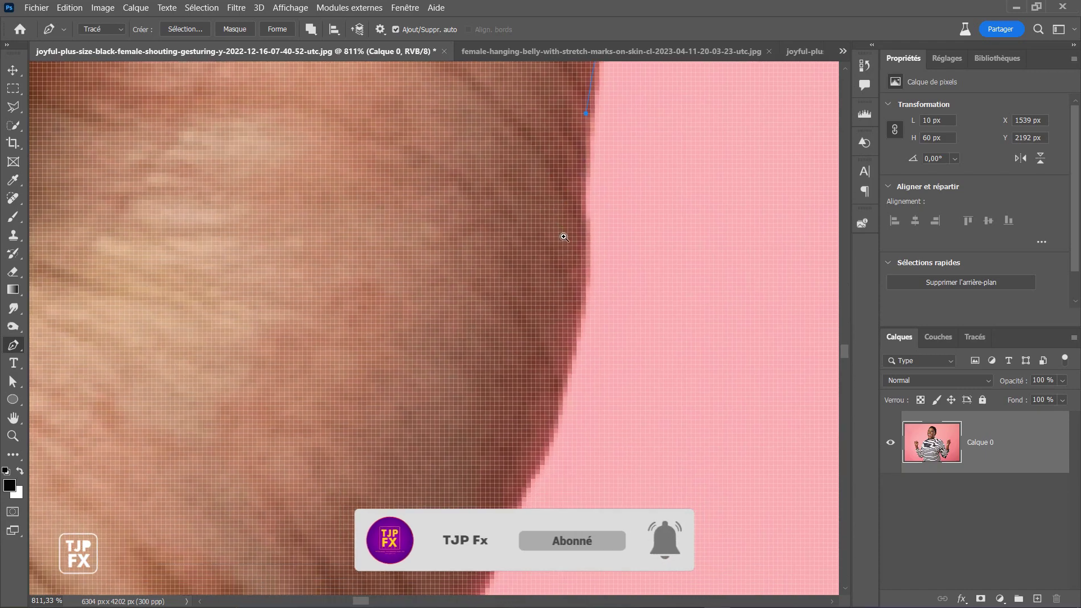
left_click_drag(652, 278, 629, 282)
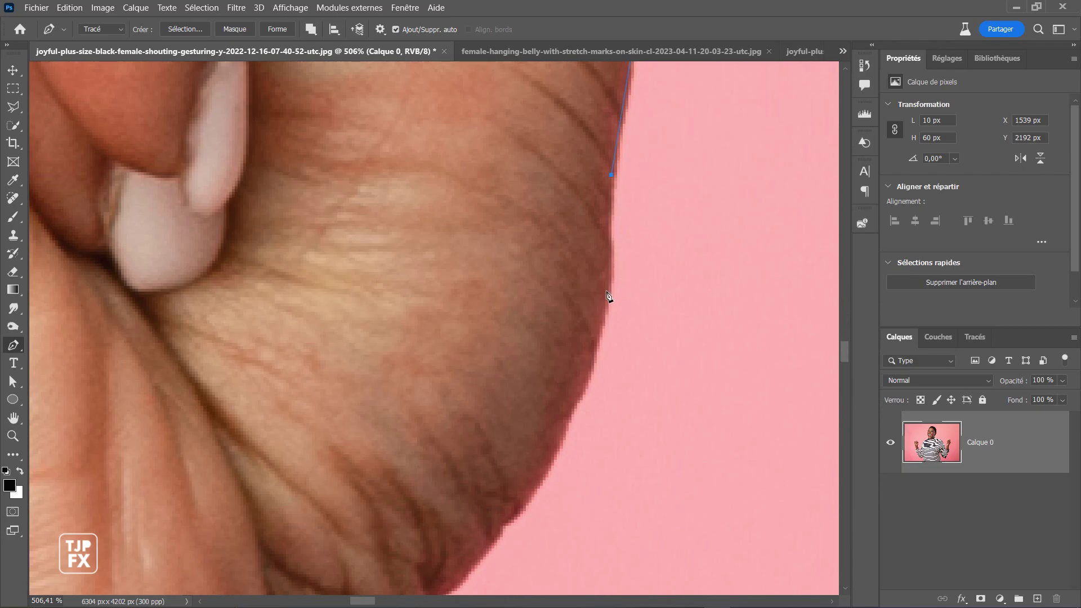
left_click_drag(607, 293, 592, 260)
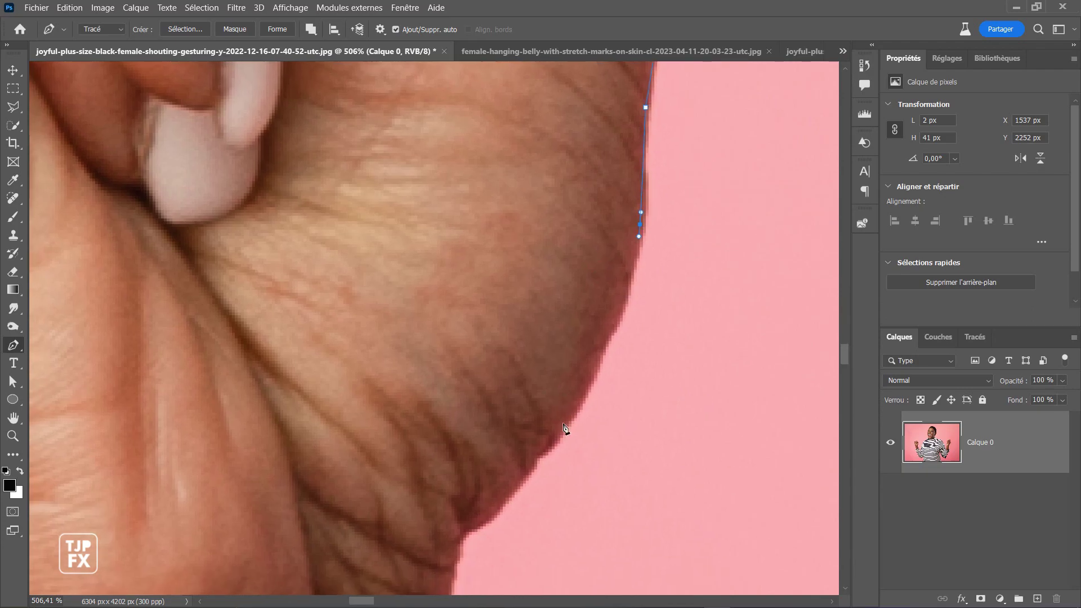
left_click_drag(566, 424, 521, 489)
left_click_drag(556, 438, 665, 257)
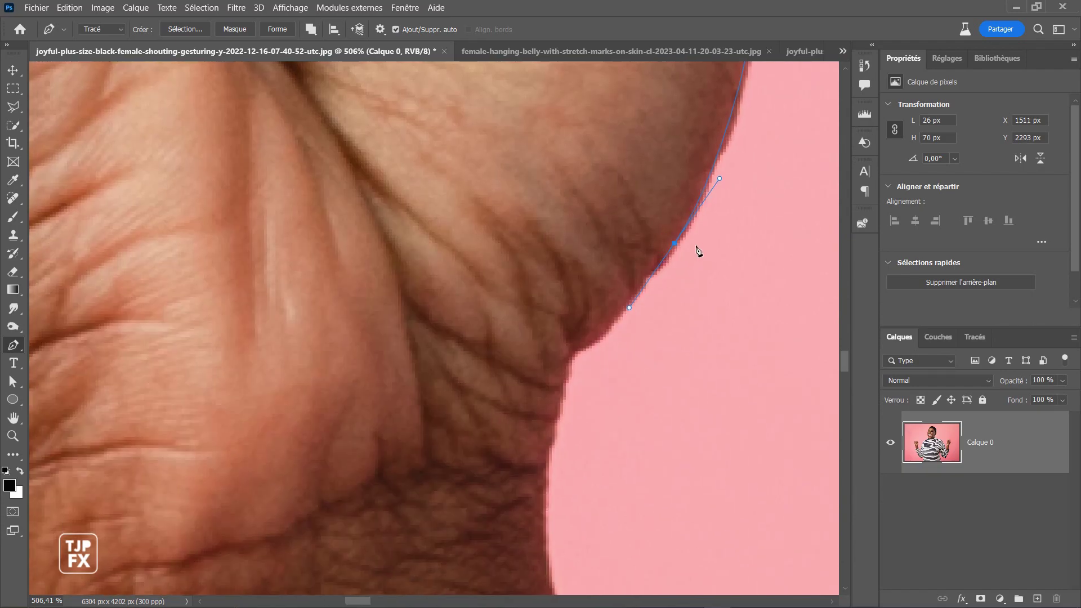
- Trace the crease between the thumb's base and the wrist with closely spaced anchors, then place a curved anchor on the wrist edge
key("alt")
left_click(637, 289)
left_click(611, 320)
left_click(571, 351)
left_click(561, 362)
left_click_drag(581, 329, 592, 153)
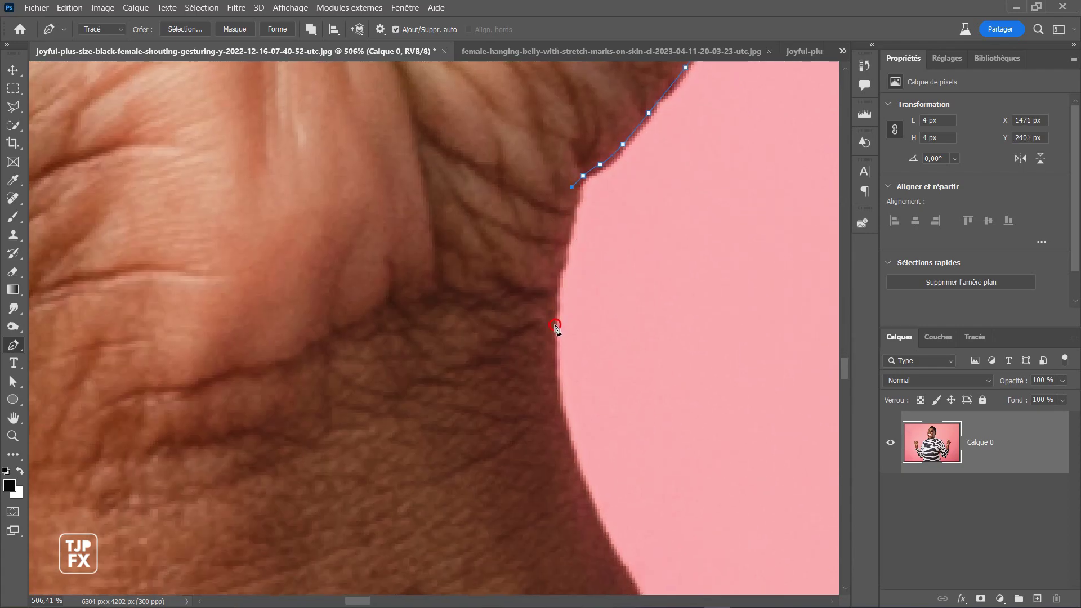
left_click_drag(555, 325, 512, 168)
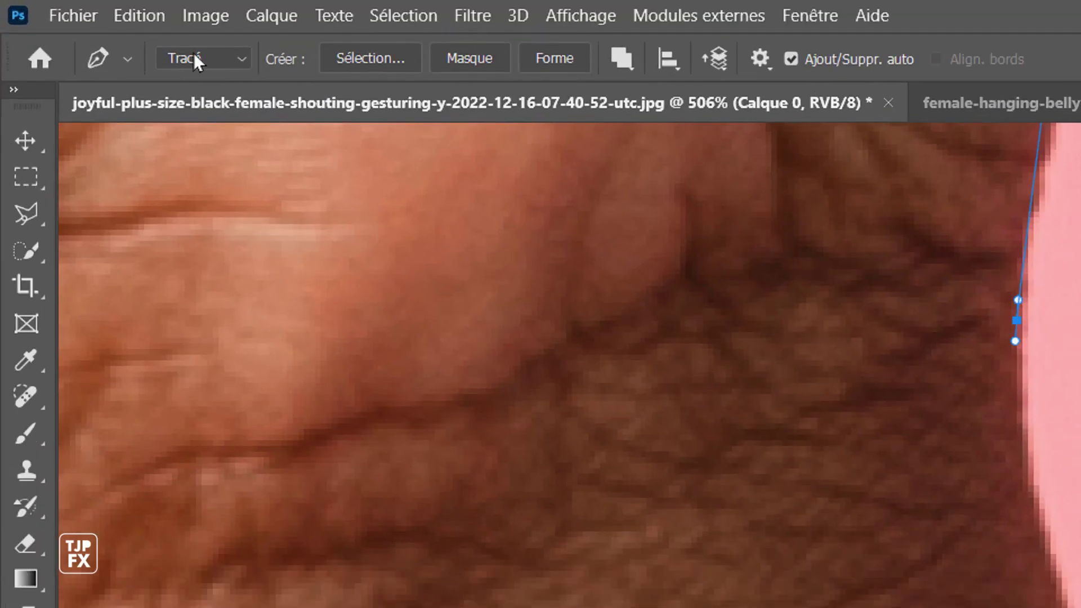
left_click(227, 58)
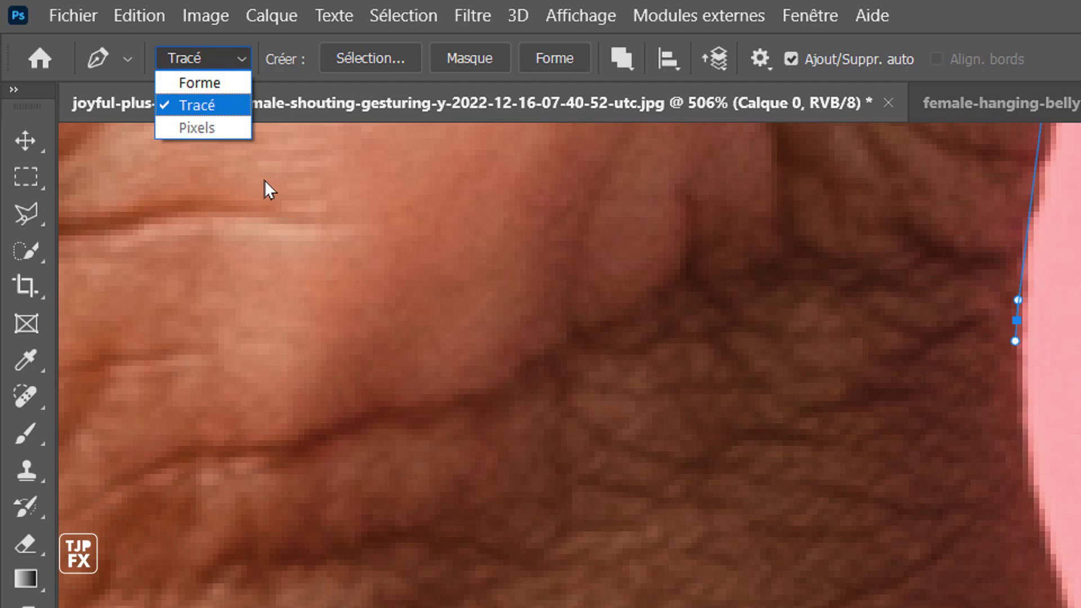
left_click(934, 305)
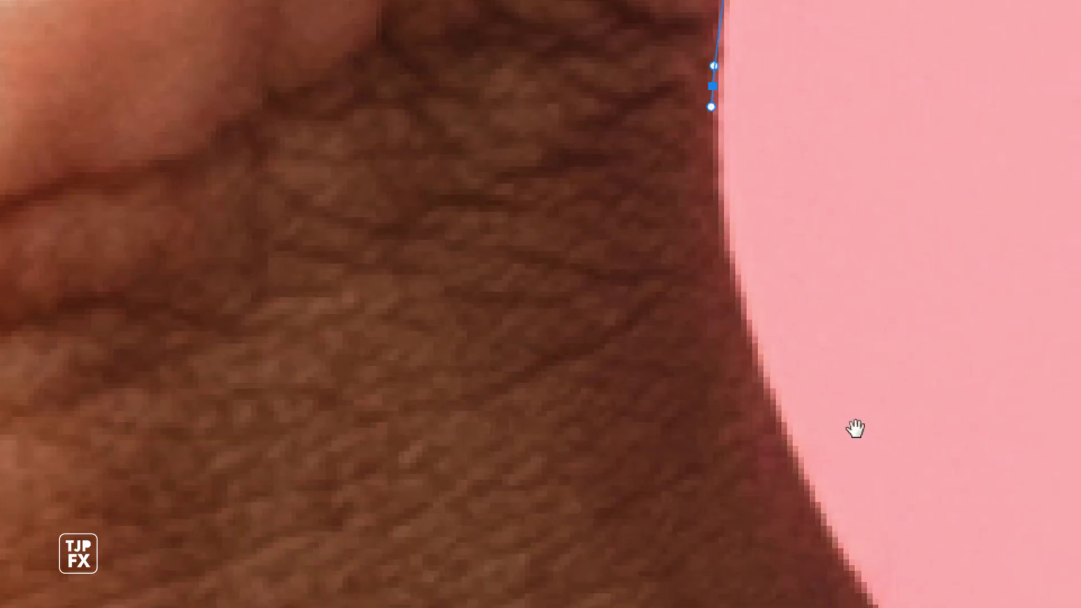
- Extend the path from the wrist down the skin edge with a curved anchor and two corner anchors, stopping at the navy cuff
left_click_drag(855, 429, 625, 332)
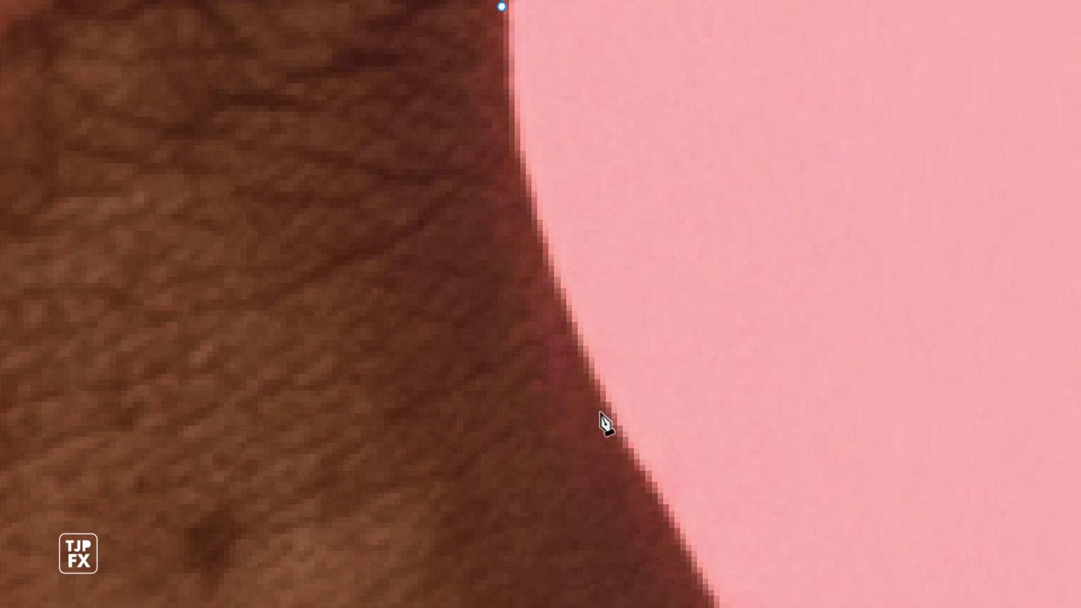
left_click_drag(583, 380, 677, 457)
key("space")
left_click_drag(656, 221, 650, 94)
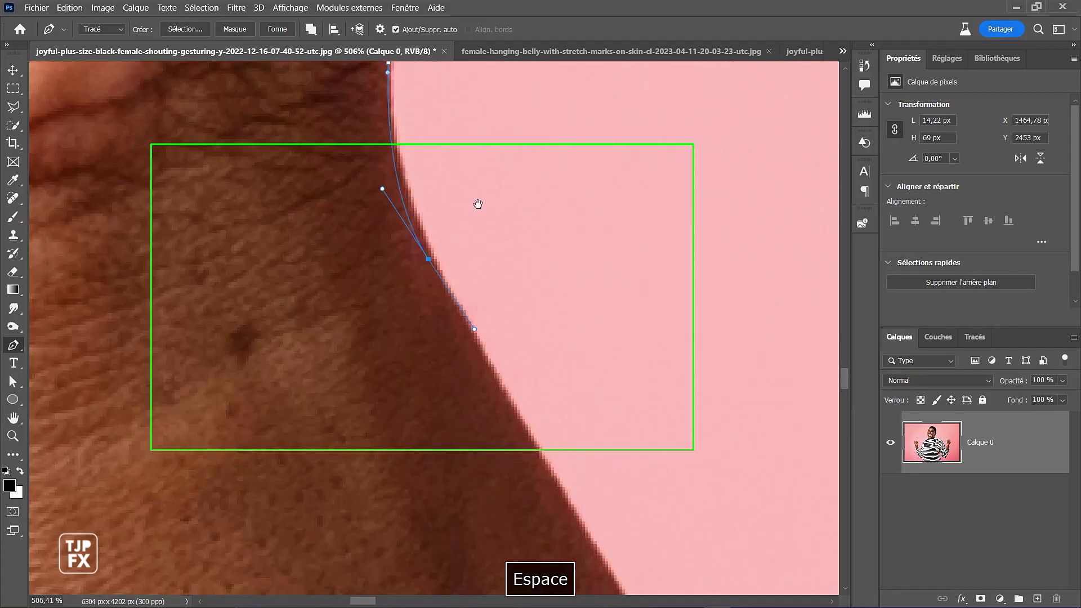
left_click(544, 385)
key("space")
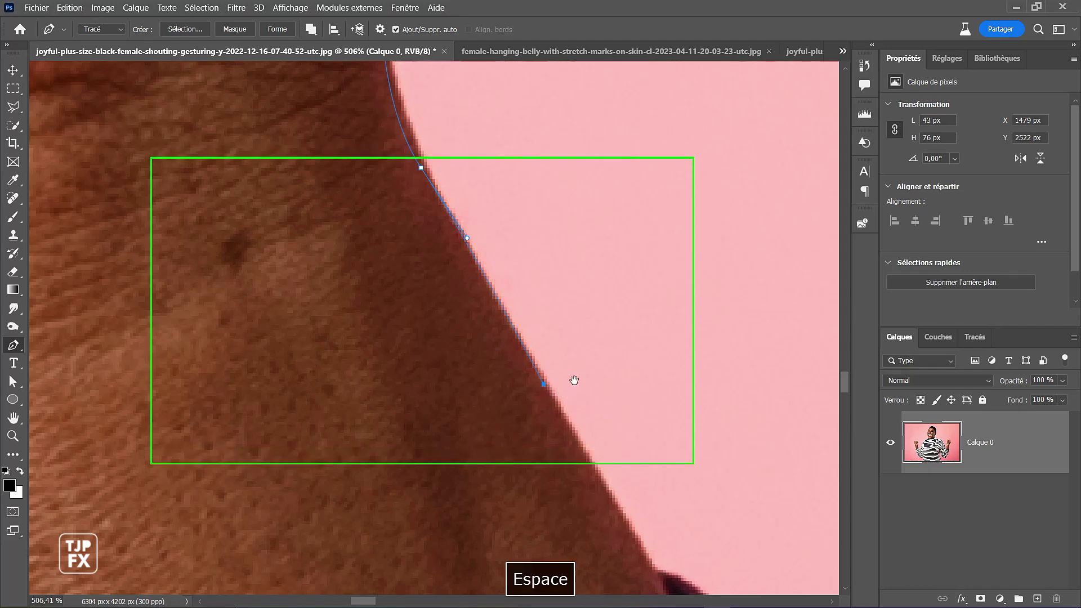
left_click_drag(553, 329, 431, 123)
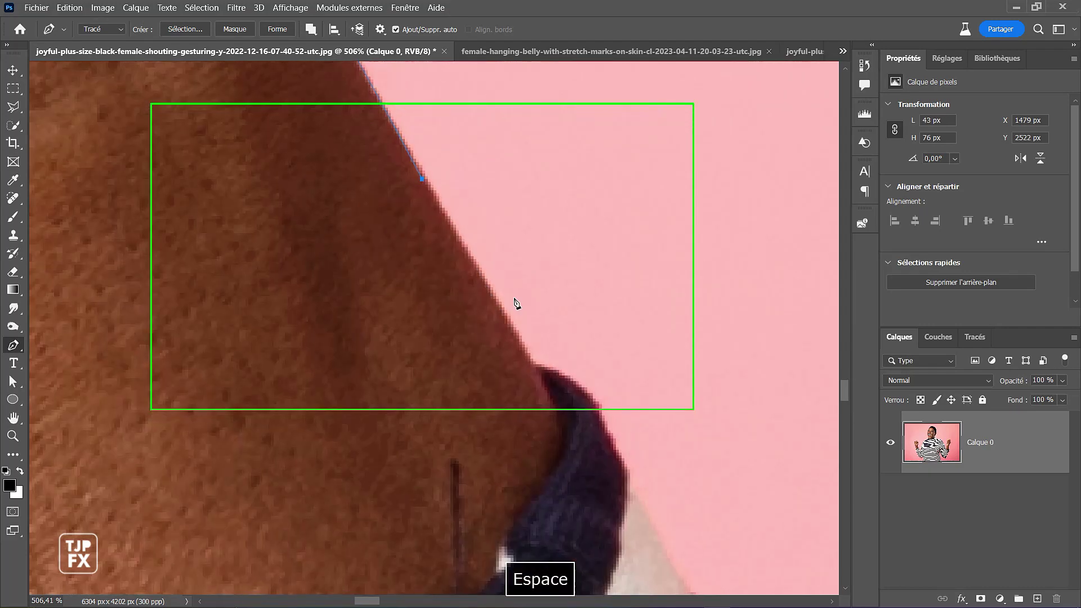
left_click(527, 362)
- Curve the path over the navy cuff and anchor it along the first white and navy stripes of the sleeve
left_click(539, 370)
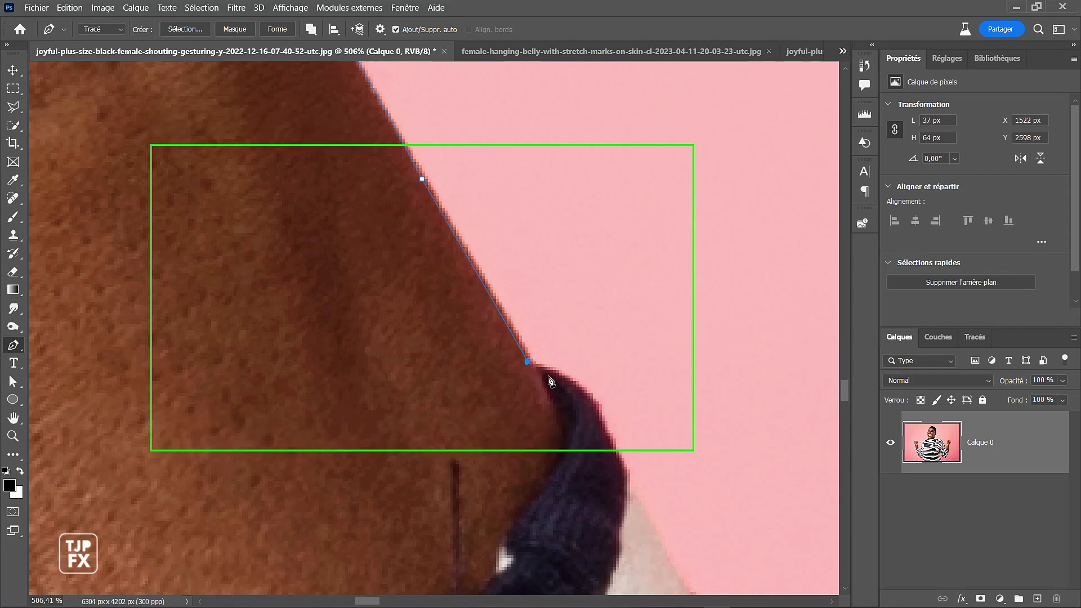
key("space")
left_click_drag(567, 217, 609, 154)
left_click_drag(589, 231, 435, 184)
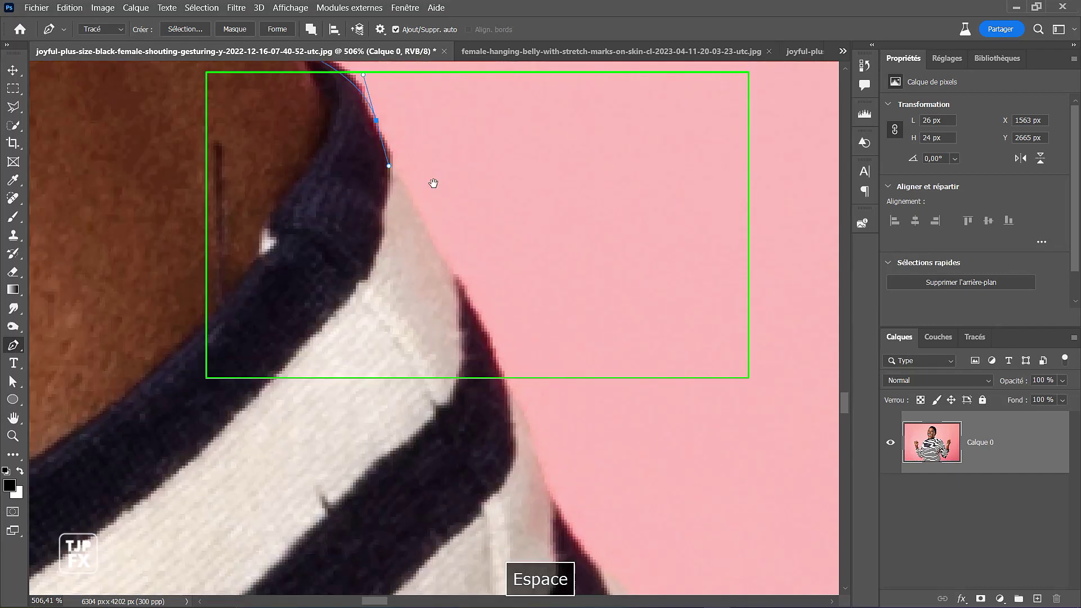
left_click(454, 283)
left_click(496, 371)
- Continue the path down the sleeve's stepped folds, alternating curved anchors on the bulges with corner anchors at the creases
left_click_drag(515, 389, 516, 198)
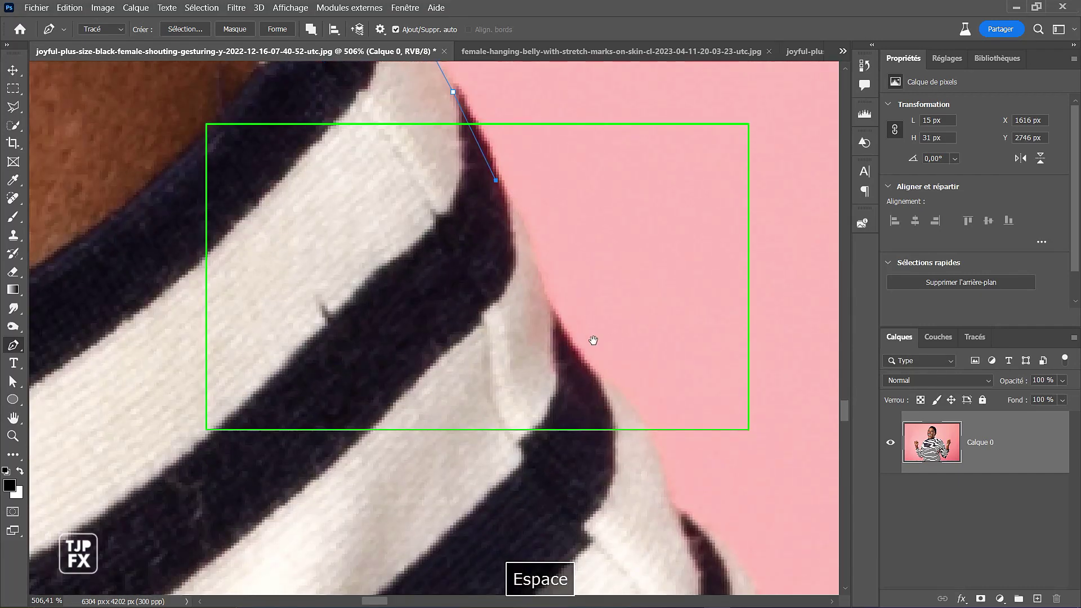
left_click_drag(570, 342, 593, 367)
key("space")
left_click_drag(606, 328, 565, 185)
key("ctrl+space")
left_click_drag(694, 252, 450, 423)
key("ctrl+space")
left_click_drag(328, 445, 433, 328)
left_click_drag(171, 316, 251, 340)
left_click(267, 369)
left_click_drag(327, 409, 338, 429)
- Trace the lower sleeve folds with curved and corner anchors down to the tip of the narrow pink gap between the fabric parts
key("space")
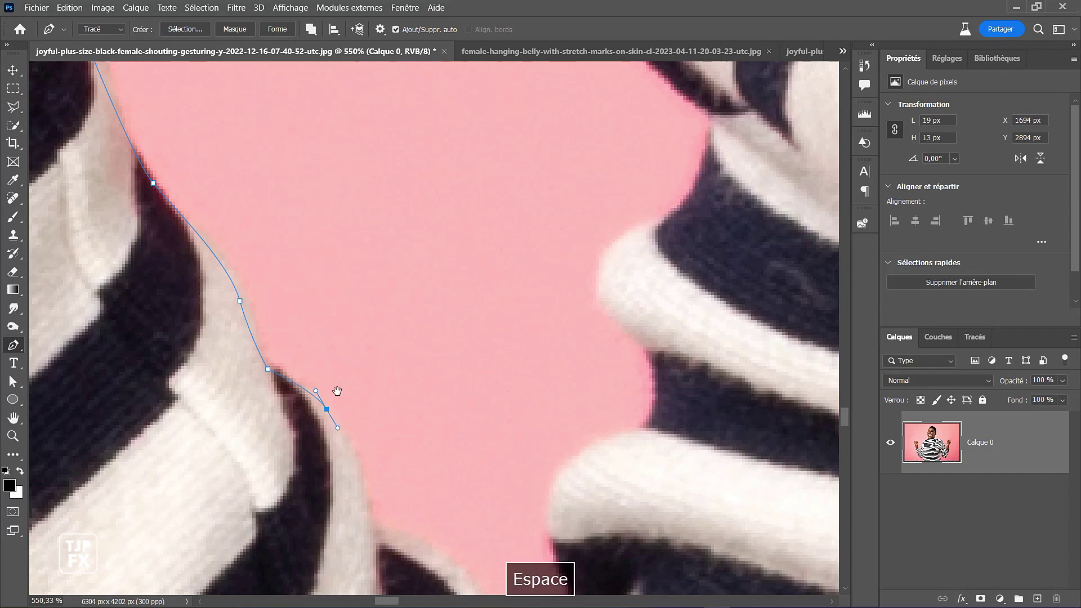
left_click_drag(338, 279, 335, 374)
left_click_drag(370, 482, 404, 142)
left_click_drag(531, 346, 478, 191)
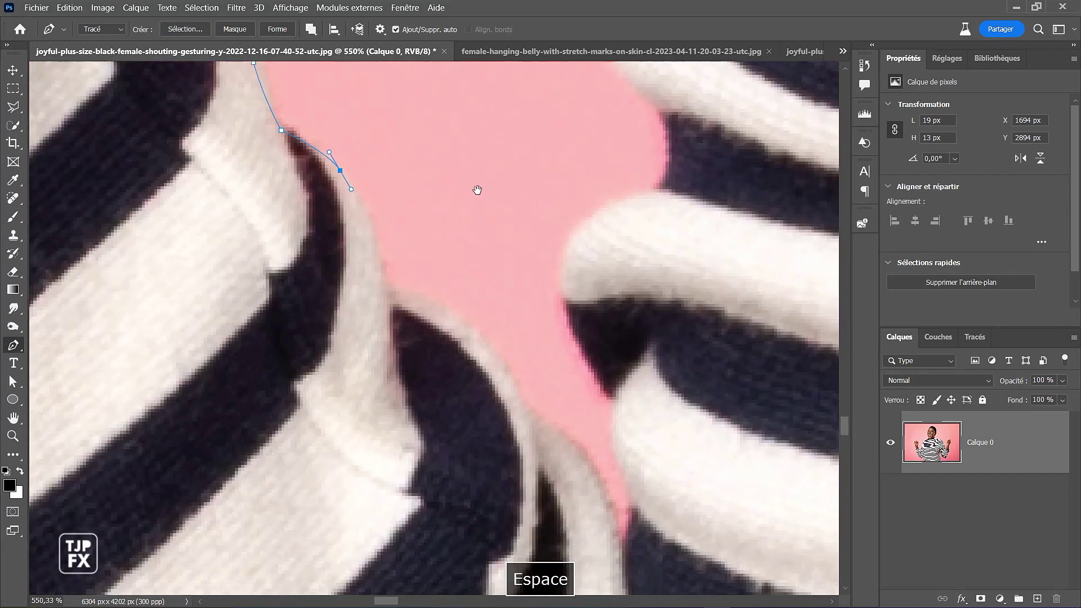
left_click_drag(386, 288, 394, 332)
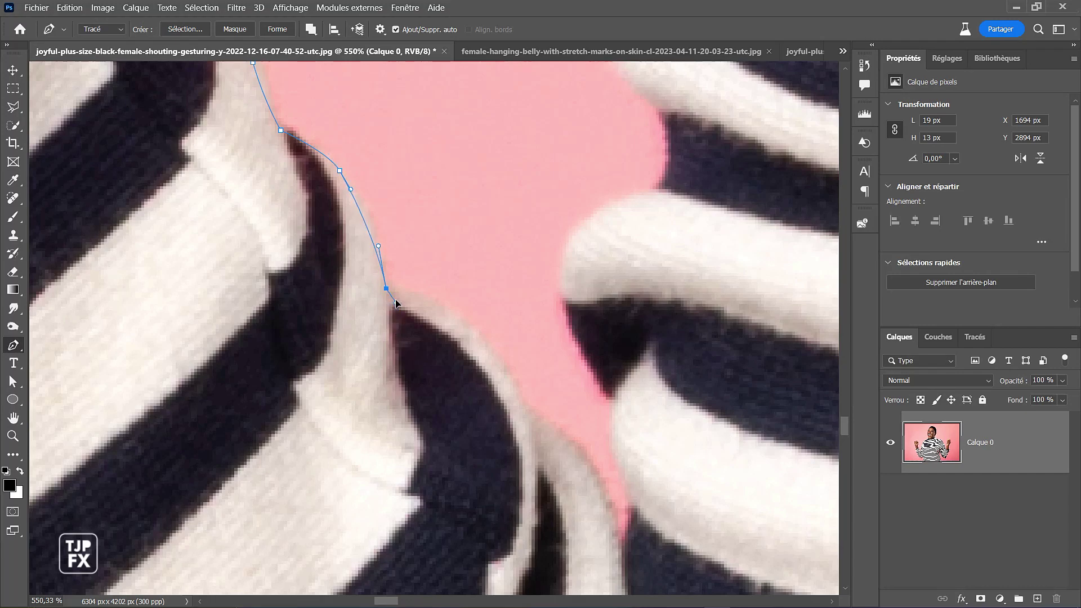
left_click_drag(486, 344, 515, 386)
left_click(529, 428)
left_click(597, 479)
left_click(619, 523)
left_click(625, 543)
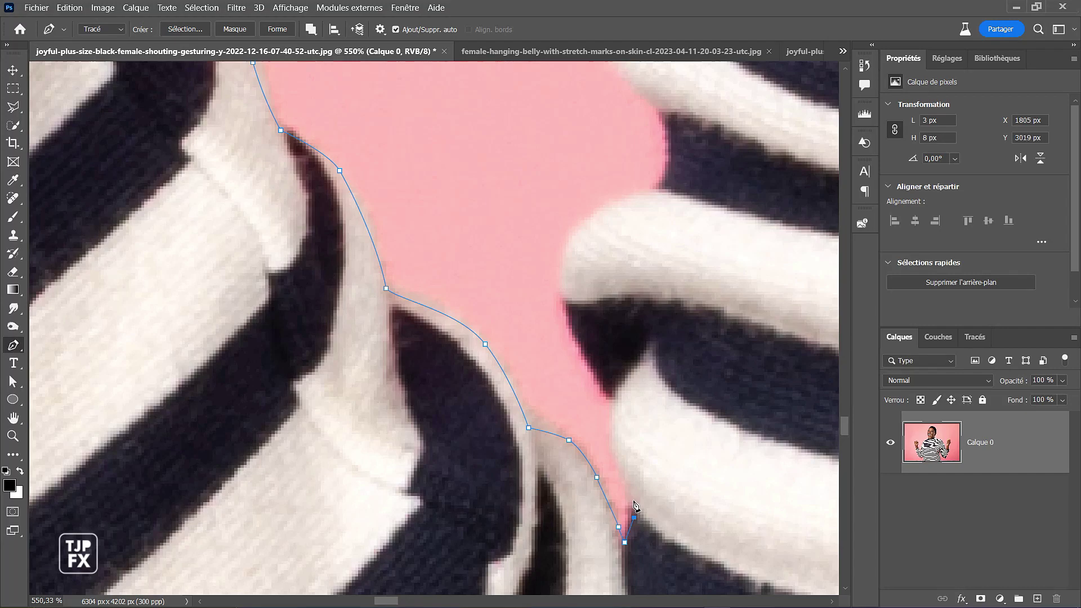
- Trace up the opposite side of the gap with curved anchors around the first white fold, ending at the crease above it
left_click_drag(621, 394, 641, 370)
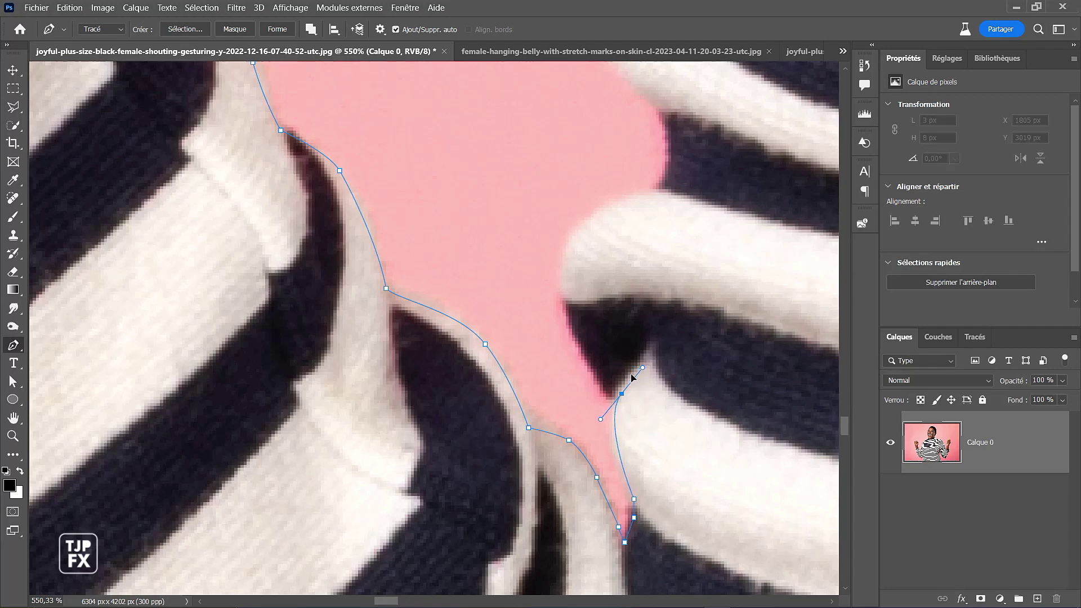
key("space")
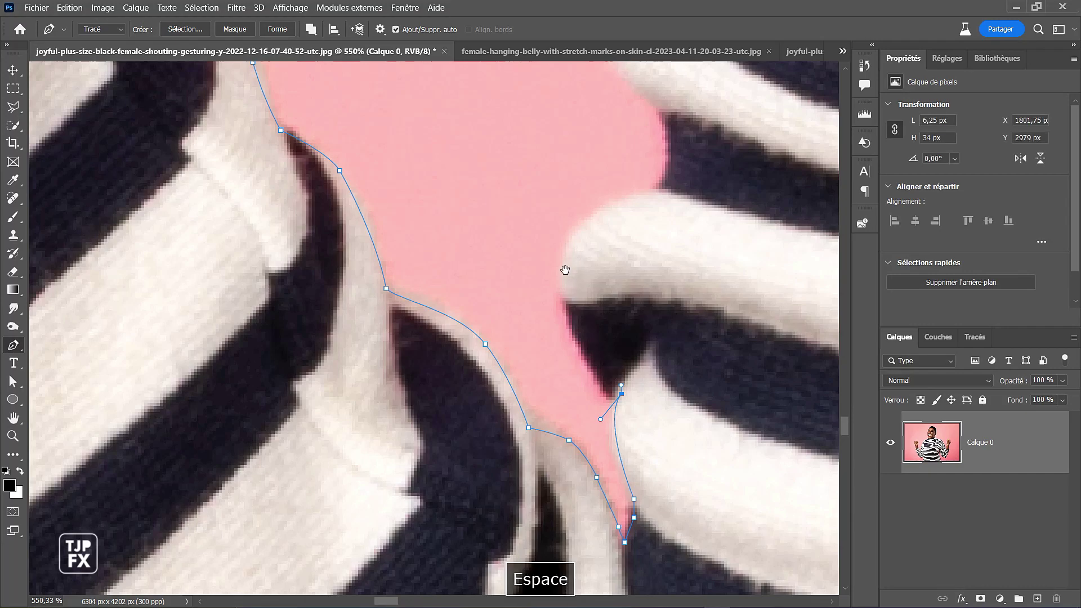
mouse_move(551, 278)
left_mouse_down()
mouse_move(454, 351)
mouse_move(497, 277)
mouse_move(504, 231)
mouse_move(476, 290)
mouse_move(539, 289)
left_mouse_up()
left_click(535, 279)
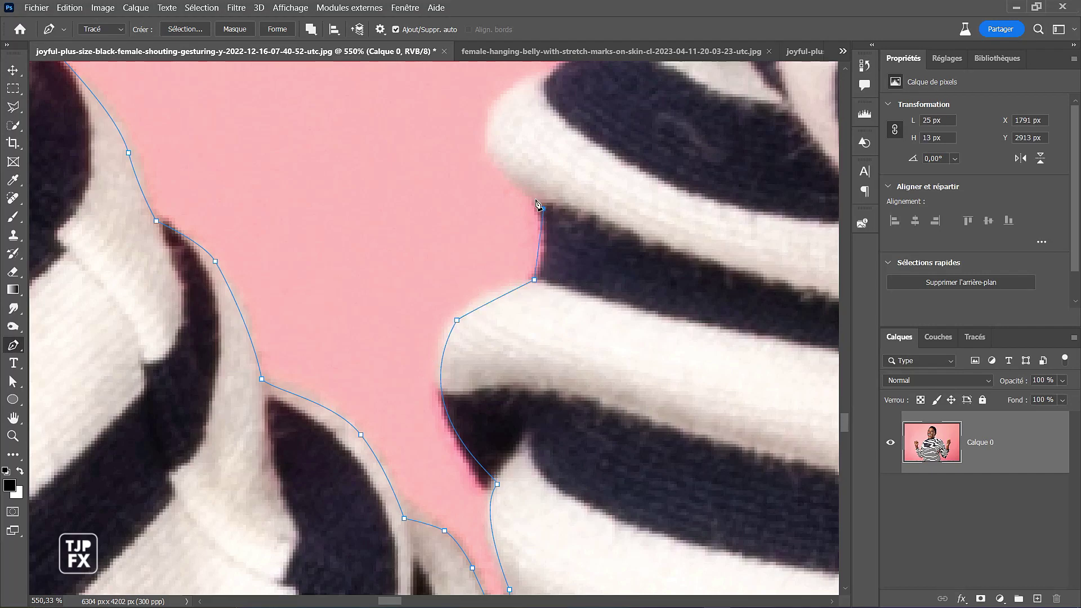
- Trace the navy stripe edge, curve the path around the next white fold and shorten the outgoing handle of its upper anchor
left_click_drag(531, 188, 394, 351)
key("space")
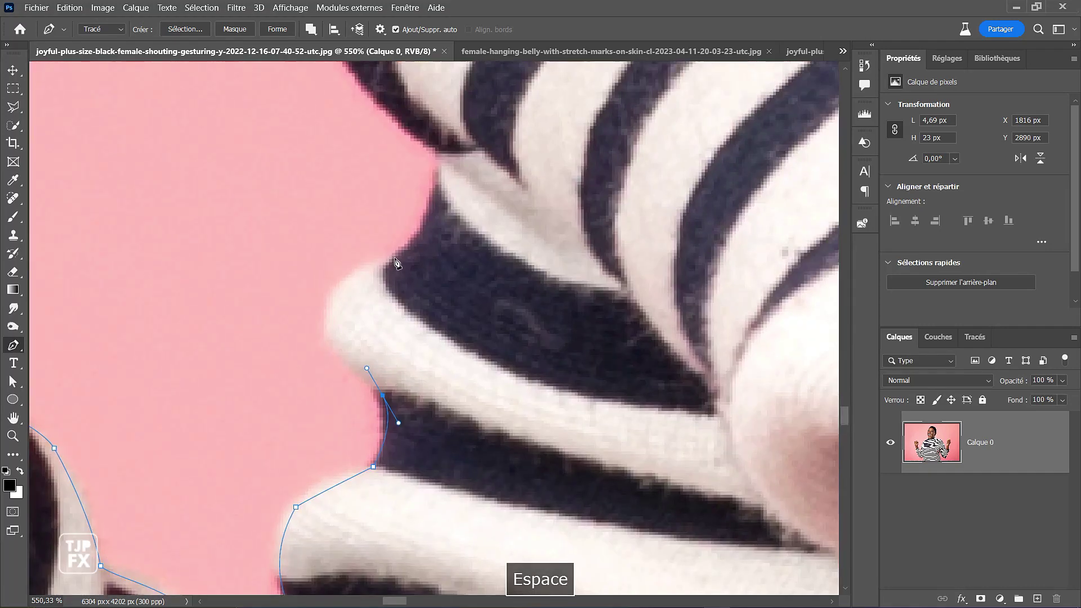
left_click(394, 256)
left_click_drag(424, 248, 529, 206)
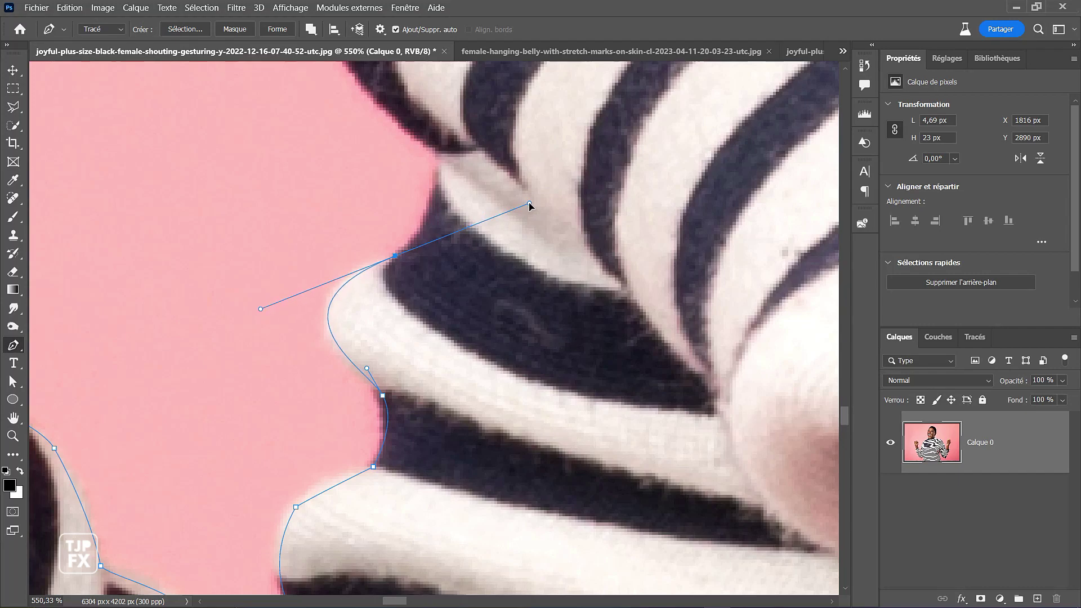
left_click_drag(491, 223, 416, 250)
- Extend the path to the crease above the navy stripe and nudge an added midpoint so the segment follows the fabric edge
key("space")
left_click_drag(446, 181, 437, 346)
key("space")
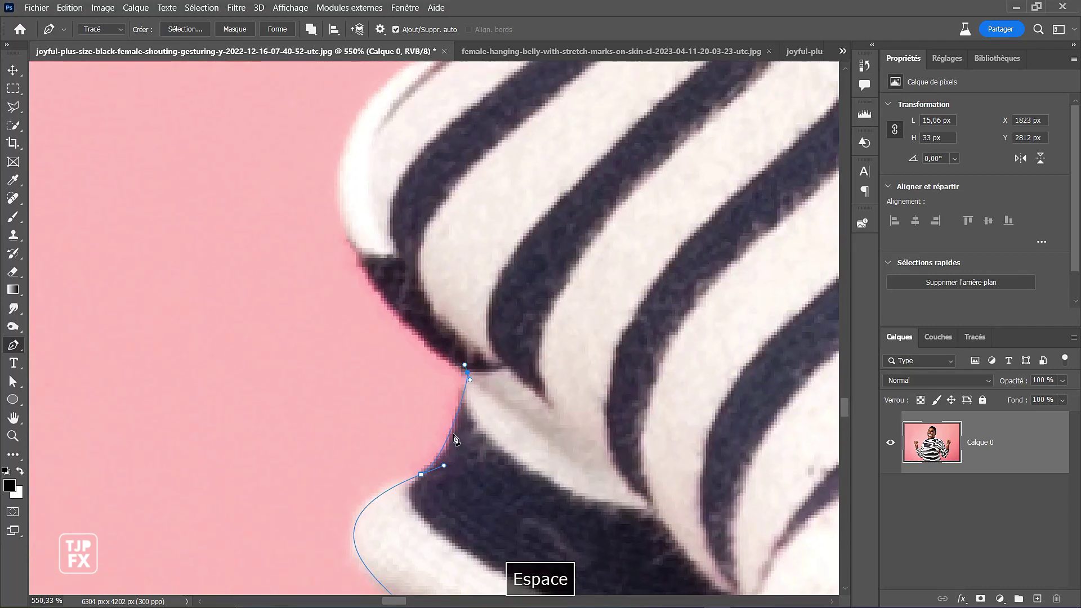
left_click(449, 434)
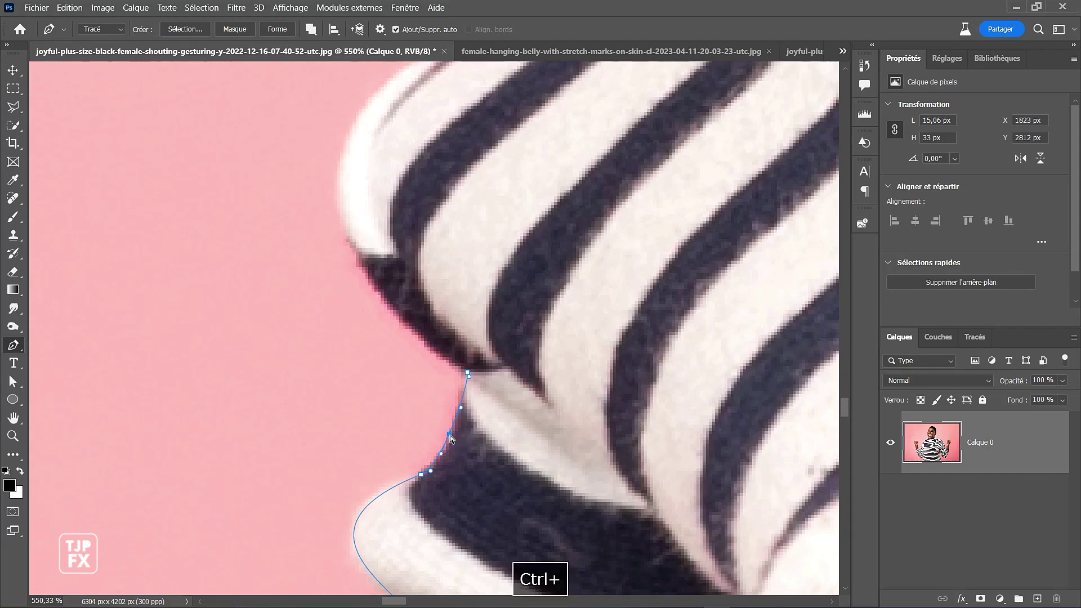
left_click_drag(451, 436, 453, 439)
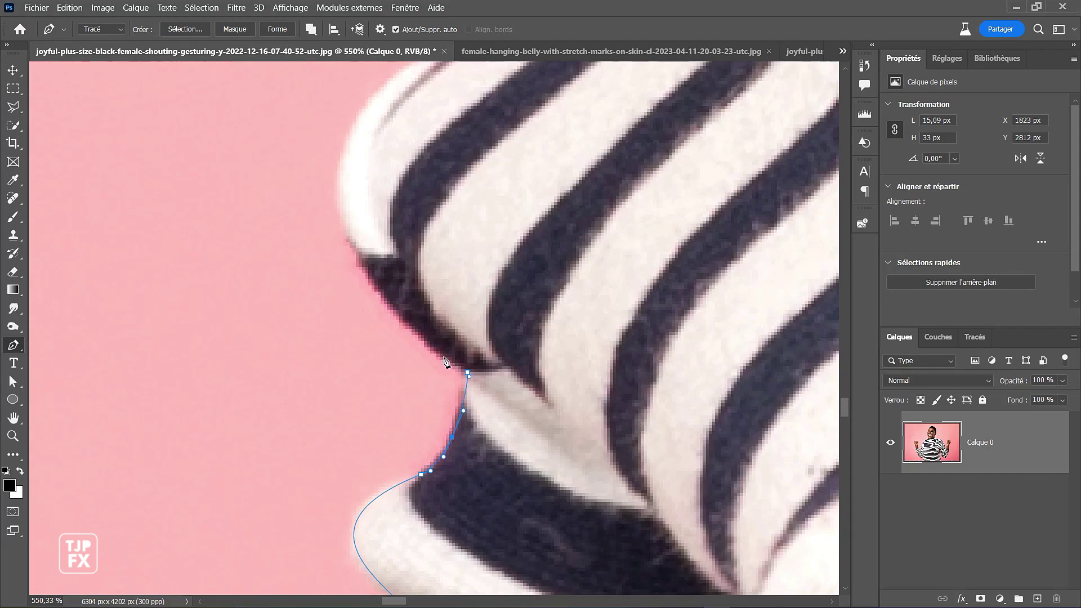
- Trace the underside of the dark fold with a corner anchor and a curved anchor at the base of the white bulge
left_click(449, 355)
left_click_drag(356, 248, 370, 350)
key("space")
left_click_drag(398, 286, 398, 287)
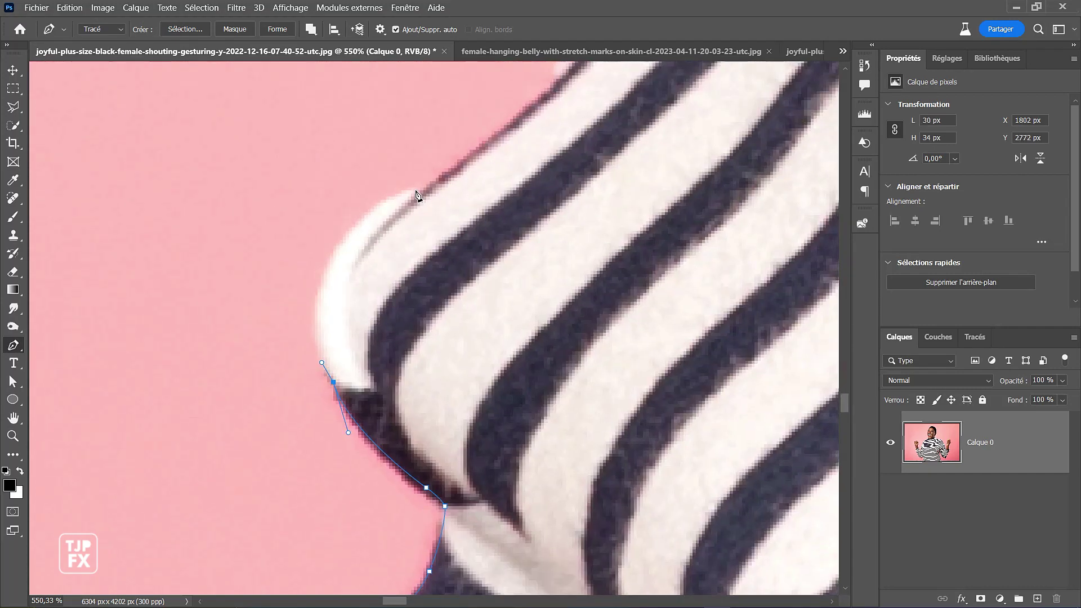
- Anchor the path at the top of the white bulge and reshape an added midpoint and its handles to fit the rounded edge
left_click(417, 187)
left_click(388, 246)
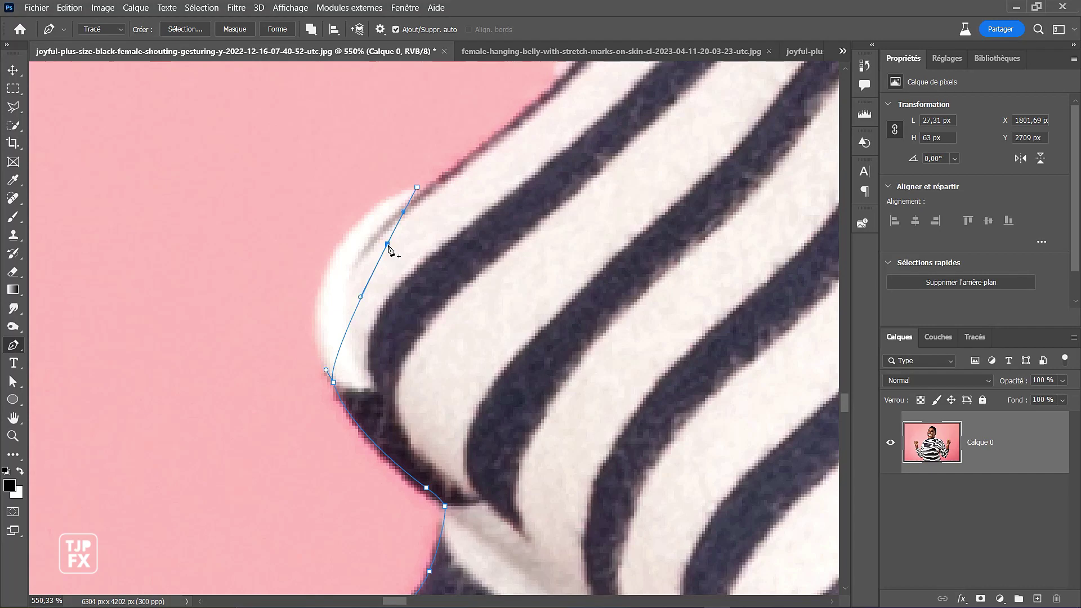
left_click_drag(388, 246, 344, 259)
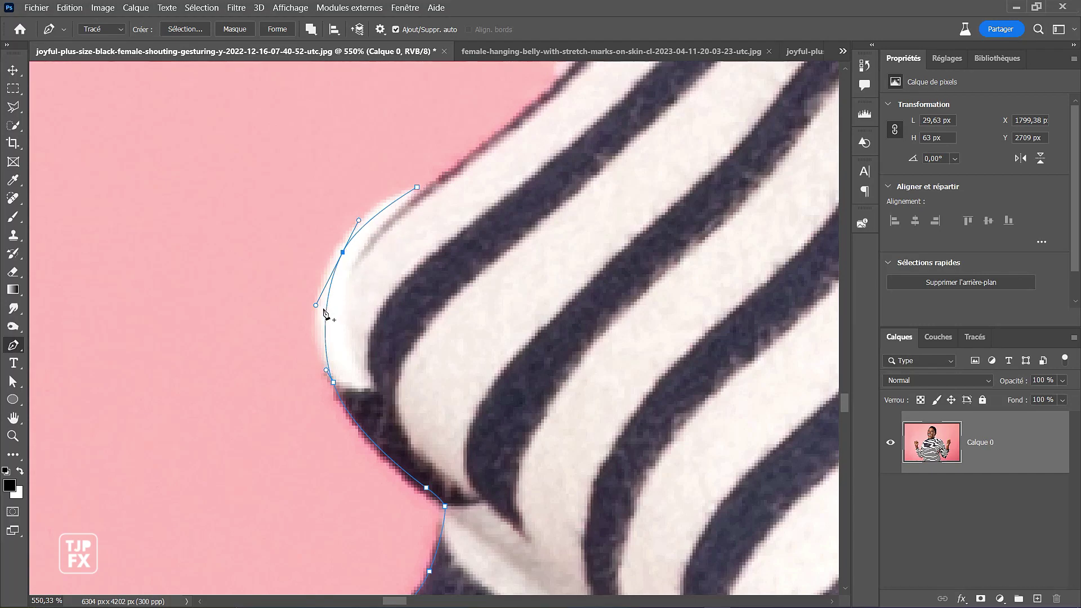
left_click_drag(316, 305, 296, 318)
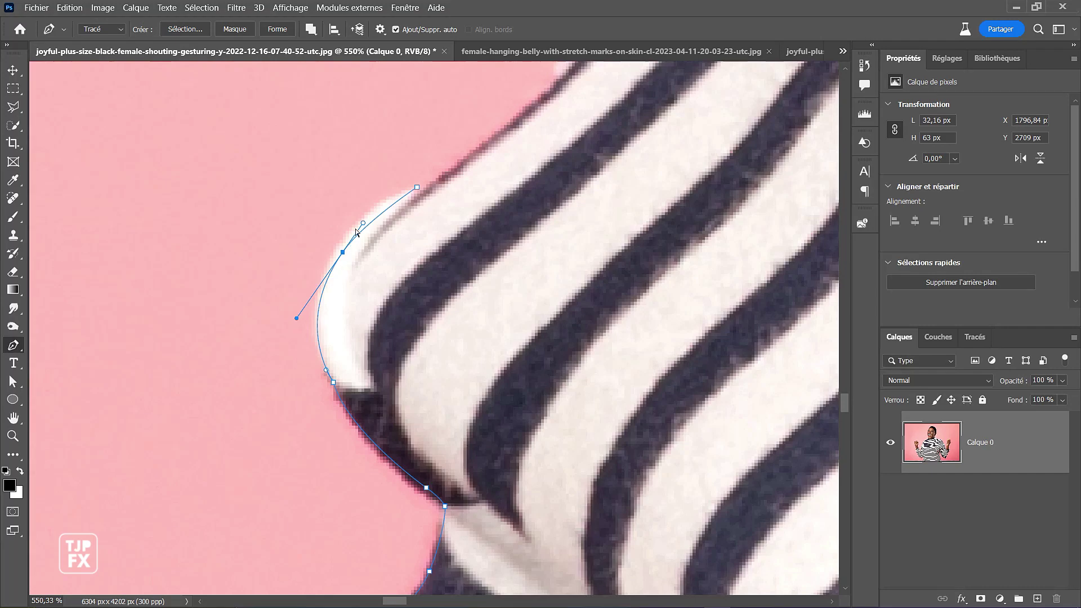
left_click_drag(343, 250, 339, 246)
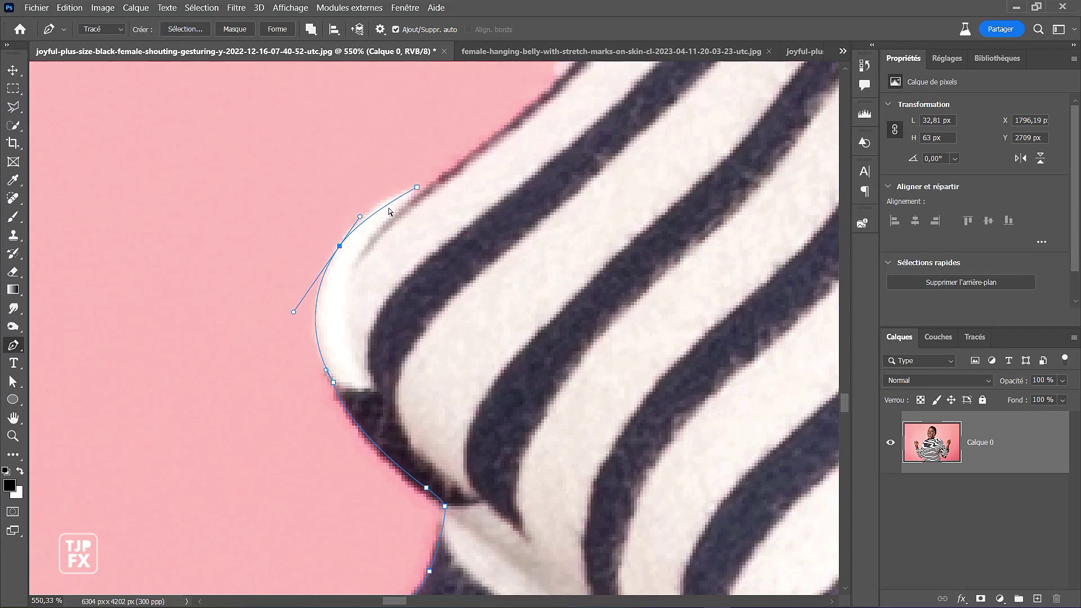
left_click_drag(361, 218, 370, 204)
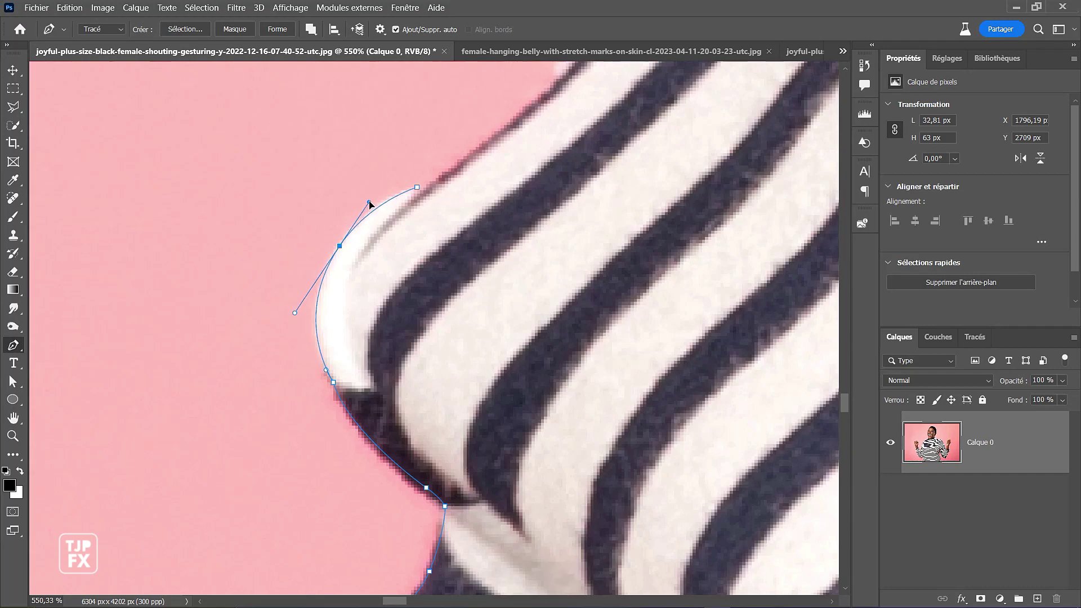
- Continue the path along the thin dark stripe above the bulge and around the small white step where the fabric edge steepens
left_click(433, 191)
key("space")
mouse_move(475, 160)
left_mouse_down()
mouse_move(365, 285)
mouse_move(411, 254)
mouse_move(340, 325)
mouse_move(394, 277)
mouse_move(328, 343)
mouse_move(330, 362)
left_mouse_up()
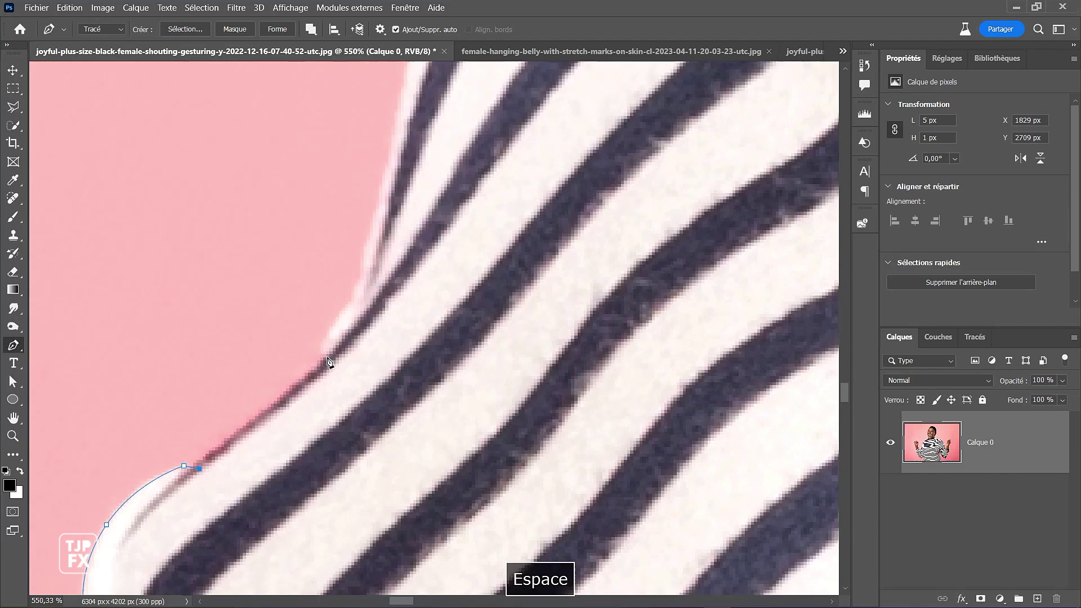
left_click(328, 357)
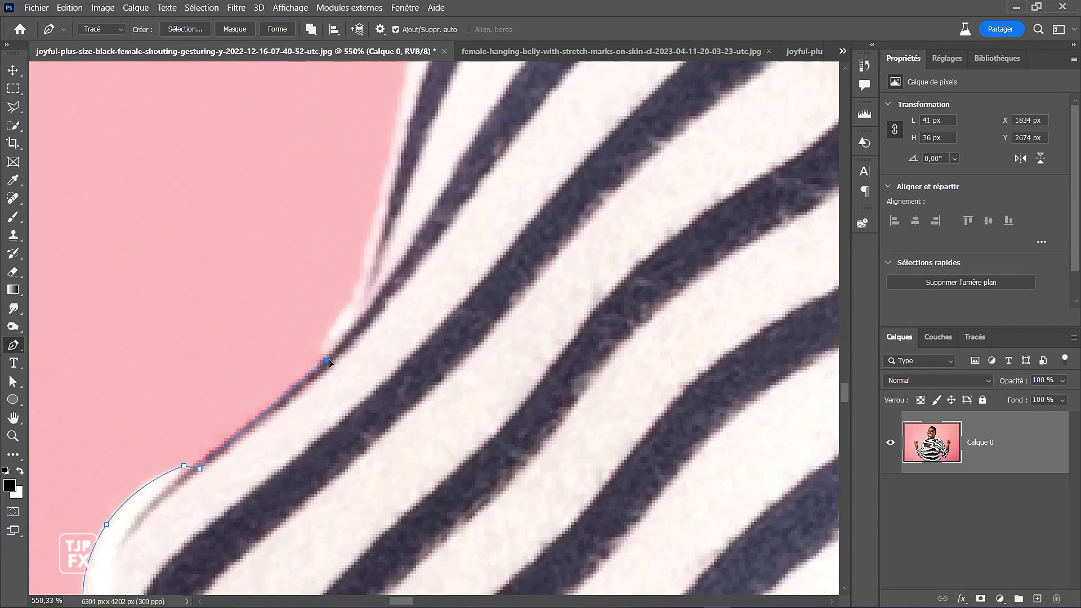
left_click_drag(336, 324, 343, 316)
left_click(354, 303)
- Extend the path up the steep white sweater edge with smooth, widely spaced curved anchors
key("space")
left_click_drag(368, 250, 362, 312)
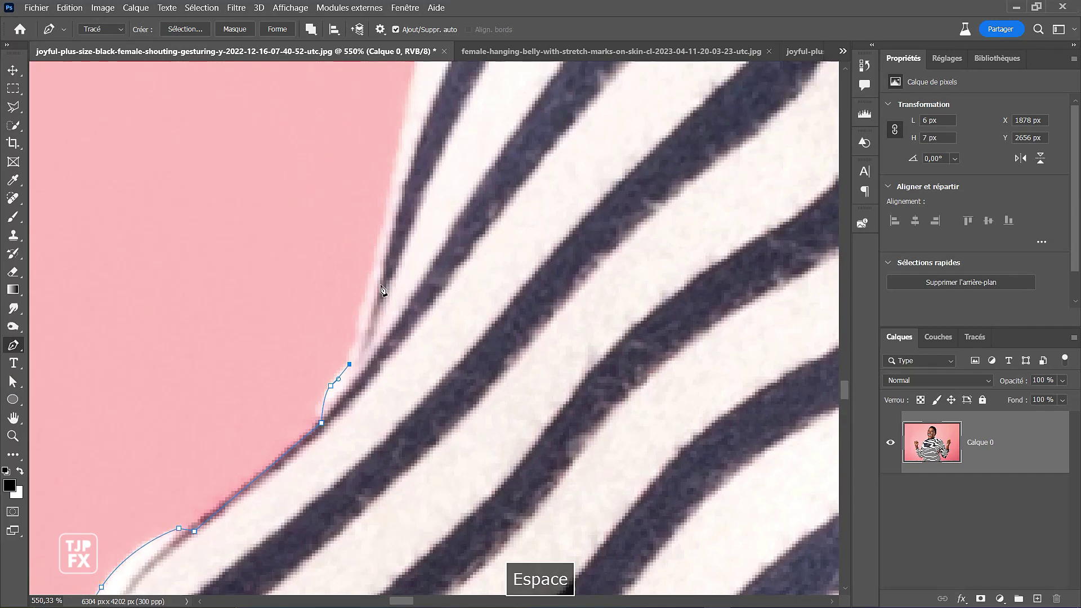
left_click_drag(380, 265, 386, 239)
left_click_drag(424, 173, 381, 331)
left_click_drag(379, 225, 352, 382)
key("space")
left_click_drag(349, 341, 337, 388)
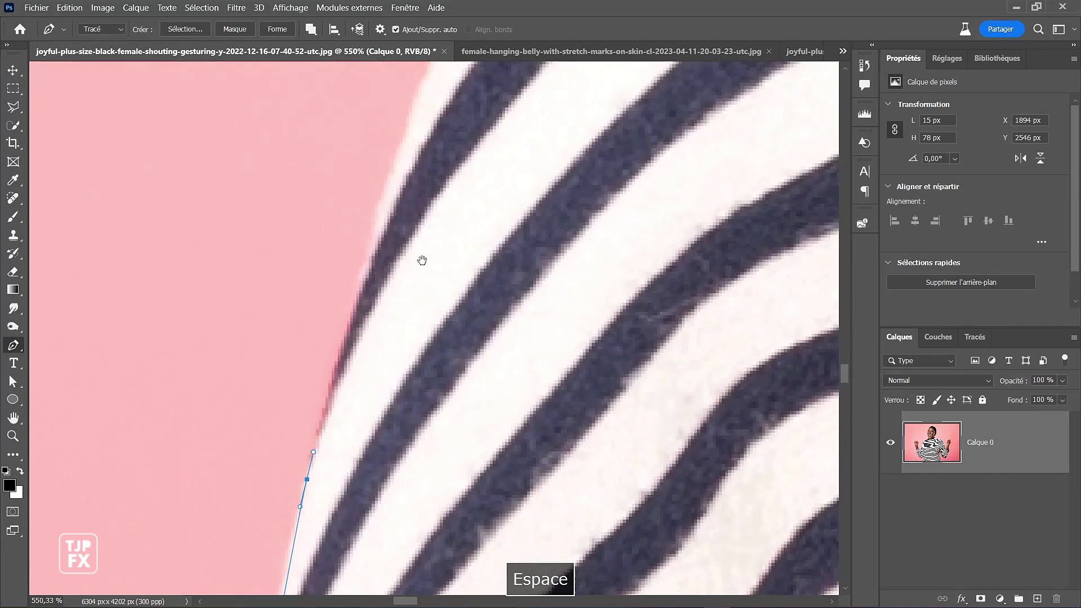
left_click_drag(400, 224, 400, 224)
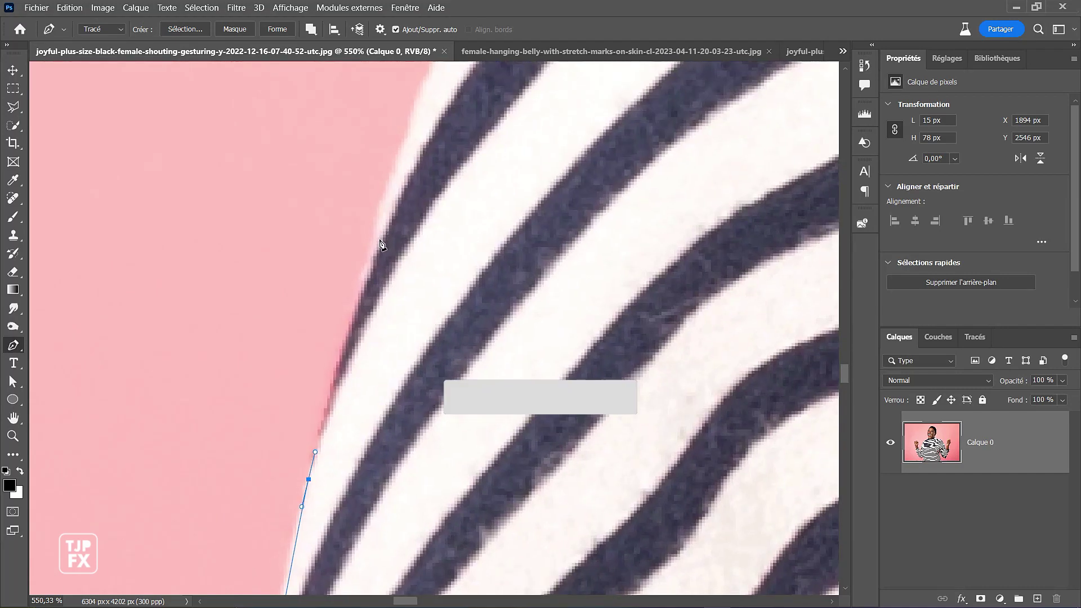
- Trace the striped sweater's outer edge up toward the shoulder with three more curved anchors aligned to its slope
left_click_drag(392, 198, 409, 154)
key("space")
left_click_drag(468, 134, 393, 332)
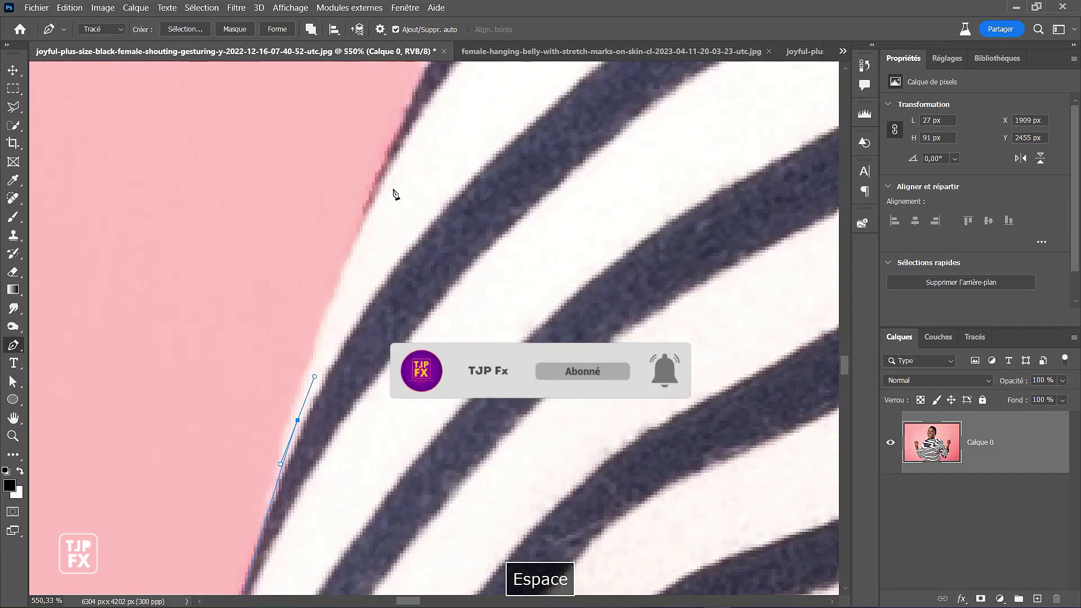
left_click_drag(383, 177, 321, 379)
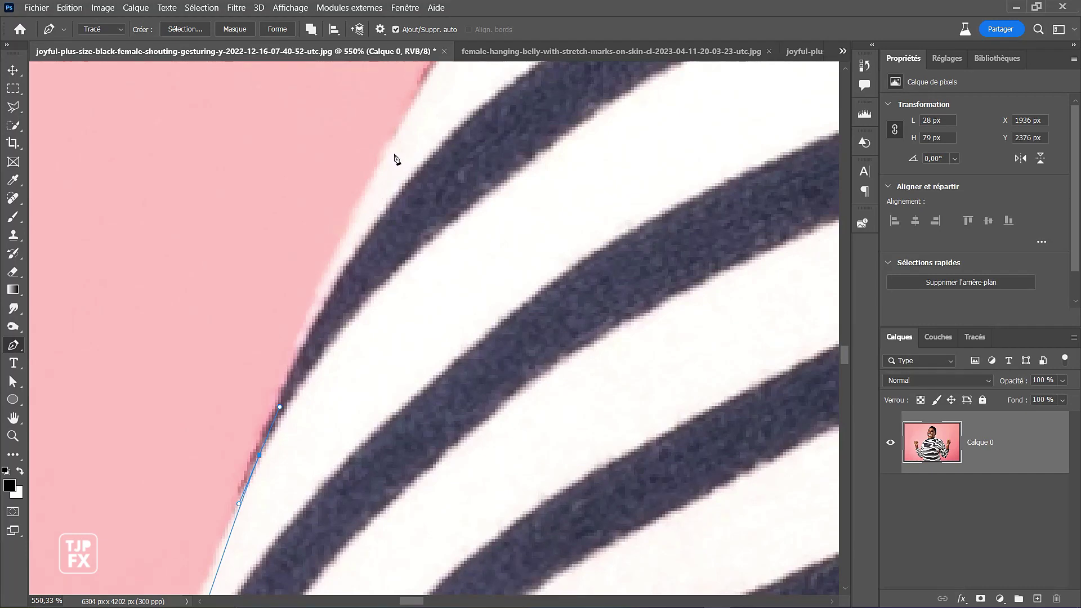
left_click_drag(389, 146, 409, 116)
key("space")
left_click_drag(384, 299, 338, 374)
left_click_drag(393, 261, 338, 373)
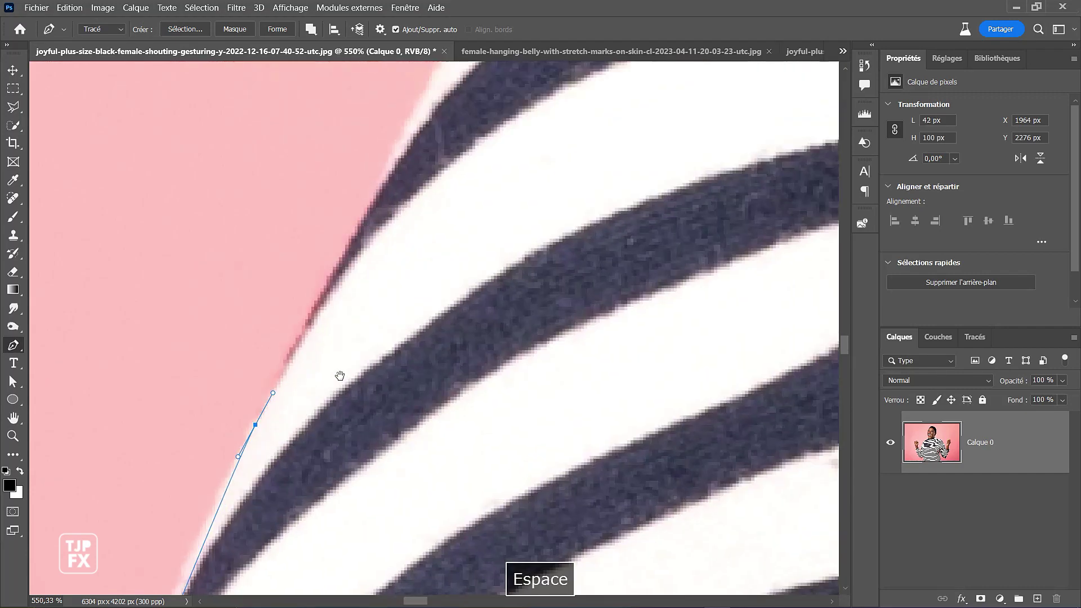
- Extend the path up the striped sweater's sloping outer edge with curved anchors, and pull an added midpoint onto the white band's edge
left_click_drag(383, 198, 345, 379)
key("space")
left_click_drag(396, 305, 366, 361)
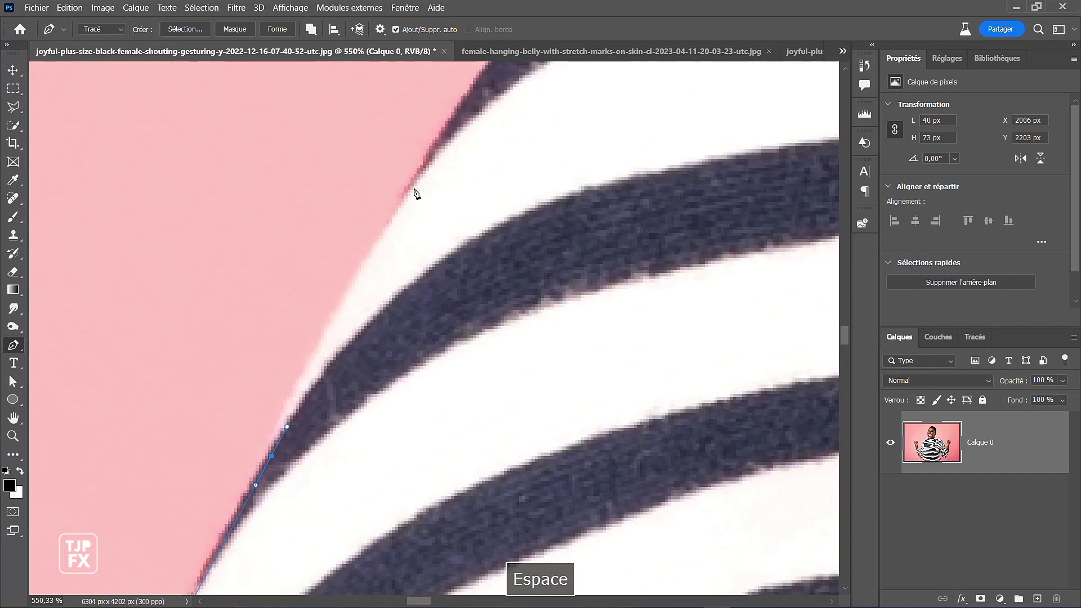
left_click_drag(420, 183, 466, 115)
left_click(359, 290)
left_click_drag(359, 290, 349, 292, "ctrl")
key("space")
left_click_drag(459, 139, 325, 369)
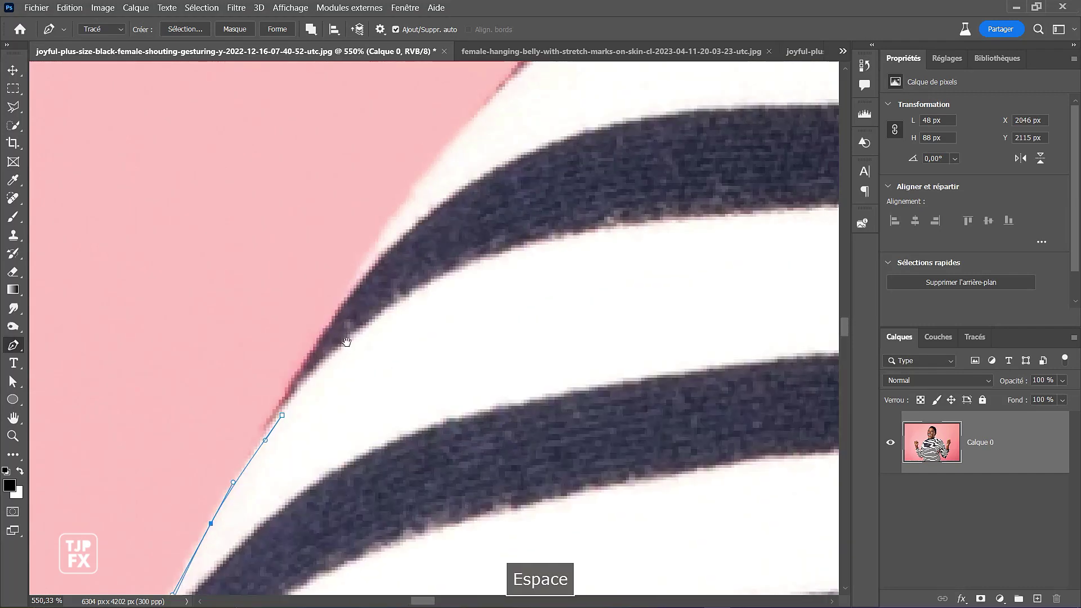
- Continue the path with two curved anchors where the sweater edge bends toward the top of the shoulder
left_click_drag(417, 188, 451, 144)
key("space")
left_click_drag(509, 106, 329, 336)
left_click_drag(483, 161, 392, 319)
key("space")
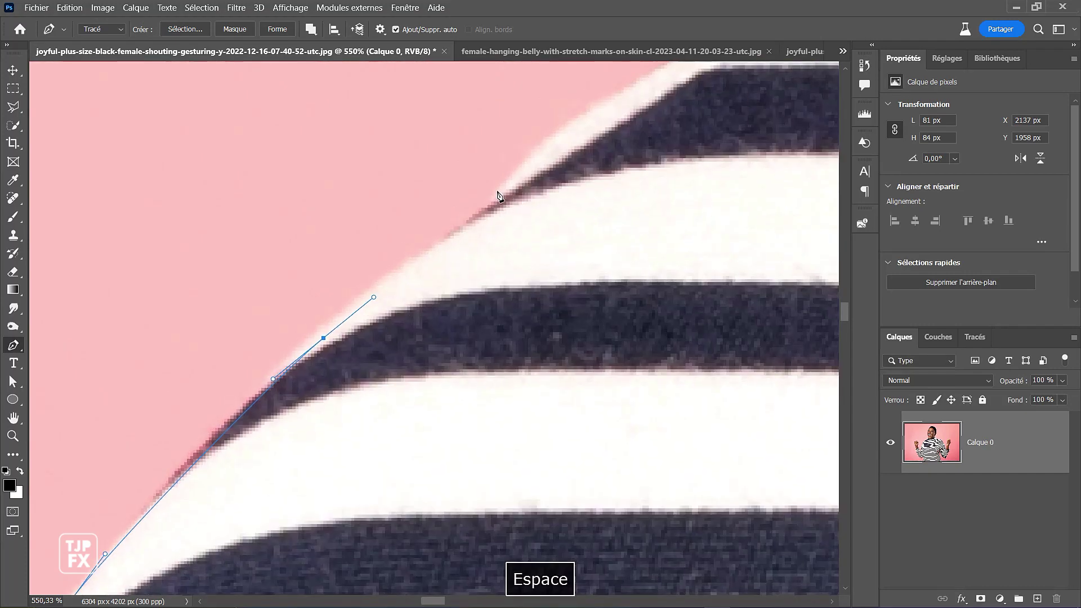
- Trace the flatter shoulder edge past the thin tip of the dark stripe with a corner anchor and curved anchors
left_click(497, 198)
key("space")
left_click_drag(564, 146, 434, 279)
left_click_drag(529, 203, 565, 180)
key("space")
left_click_drag(639, 148, 420, 294)
left_click_drag(462, 264, 424, 289)
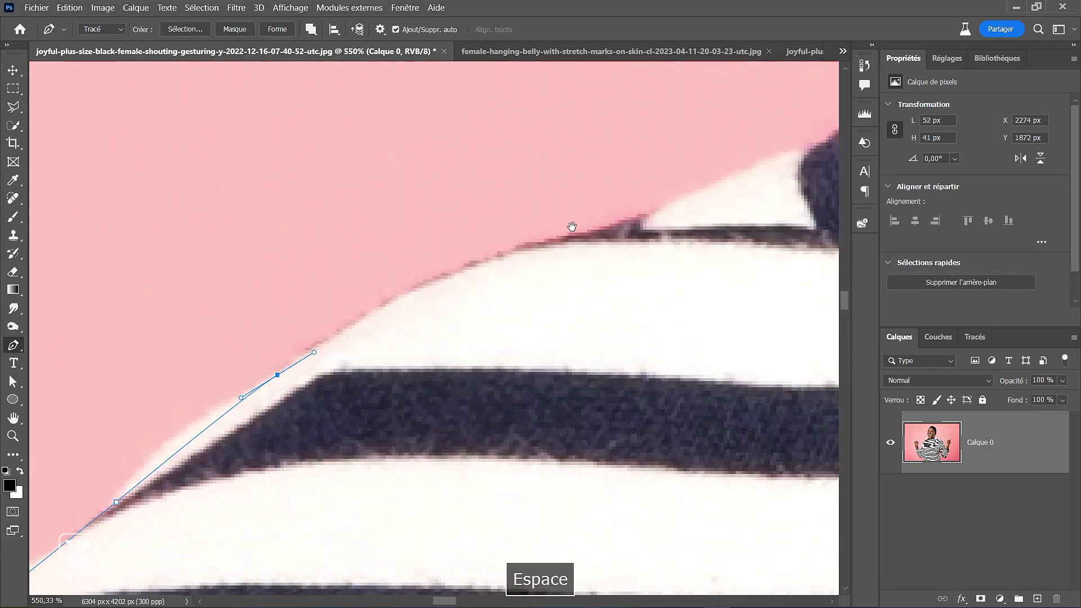
- Carry the path along the top of the shoulder, around the small white wedge and over the dark stripe's rounded end
left_click_drag(526, 250, 628, 228)
left_click(665, 207)
key("space")
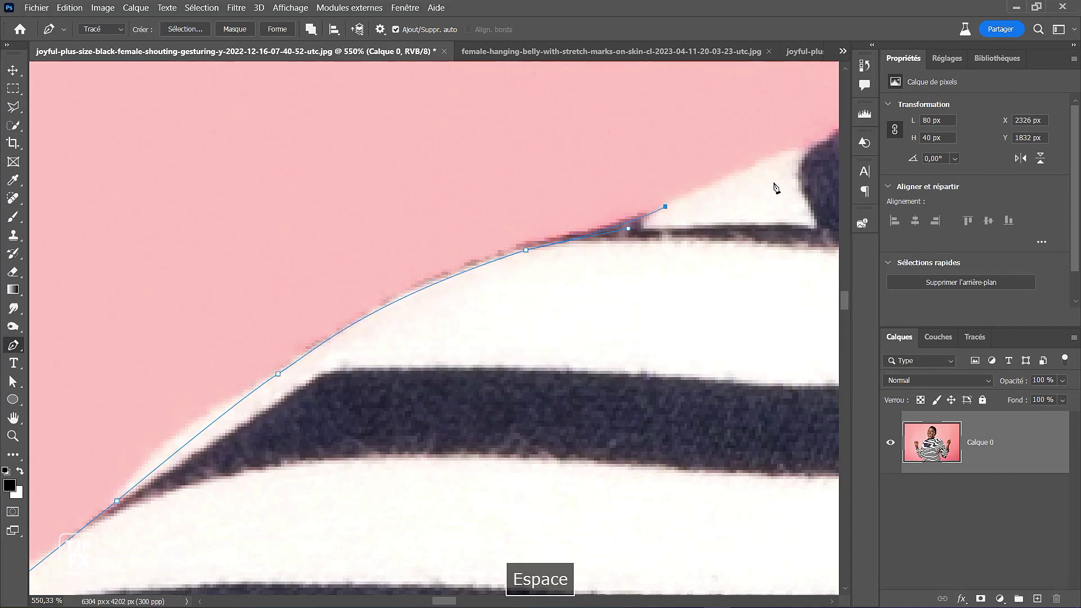
left_click_drag(741, 184, 574, 278)
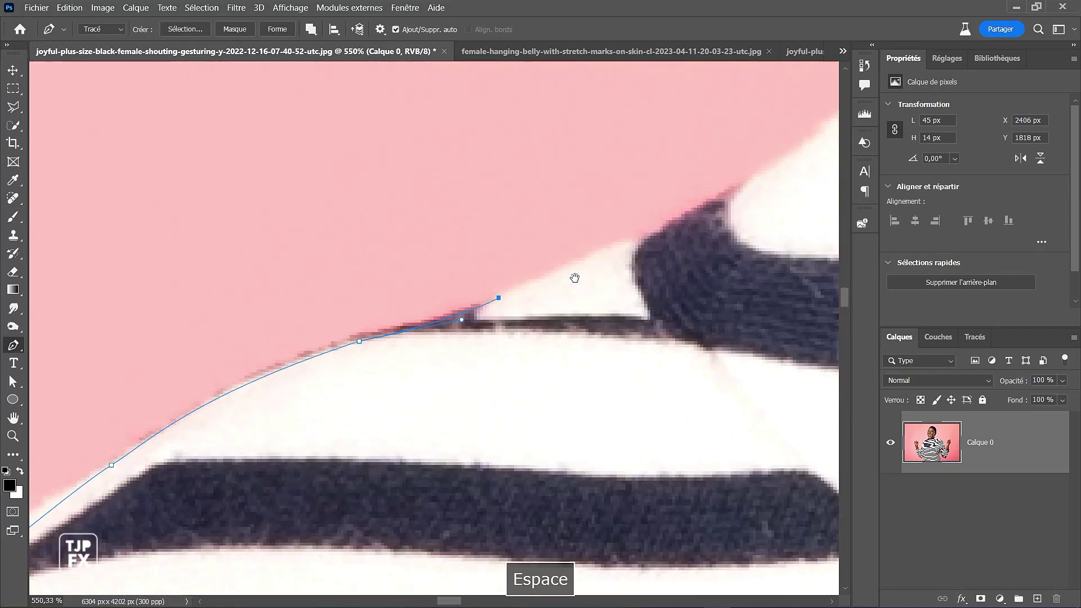
left_click_drag(638, 242, 659, 240)
left_click_drag(721, 203, 732, 194)
left_click(752, 180)
key("space")
left_click_drag(547, 285, 504, 311)
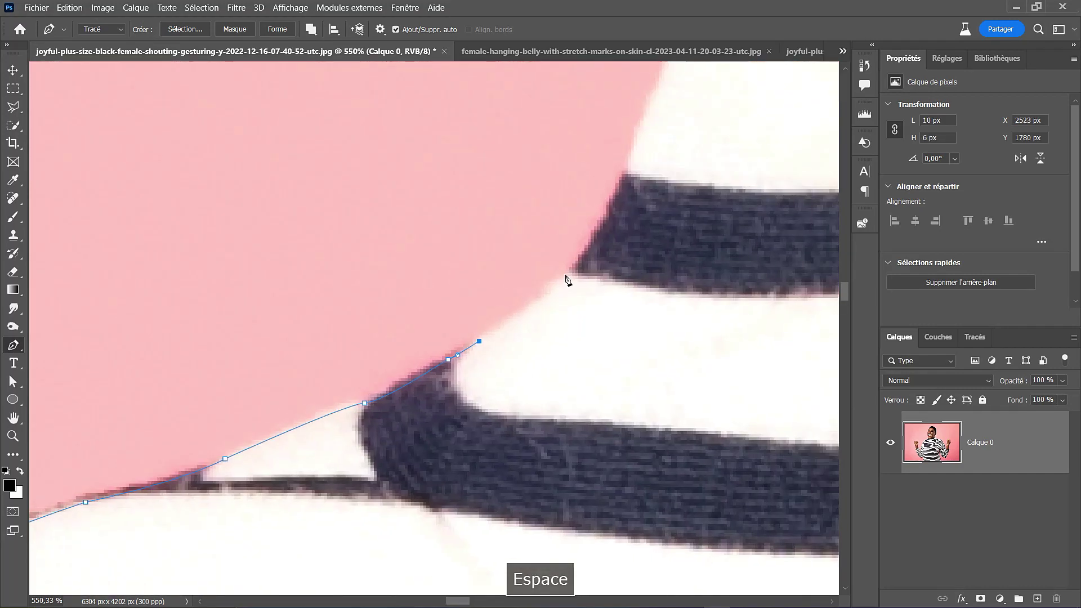
- Trace the steepening edge from the shoulder up the turtleneck's side to its dark stripe with short-handled anchors
left_click_drag(566, 276, 572, 273)
left_click_drag(628, 179, 632, 160)
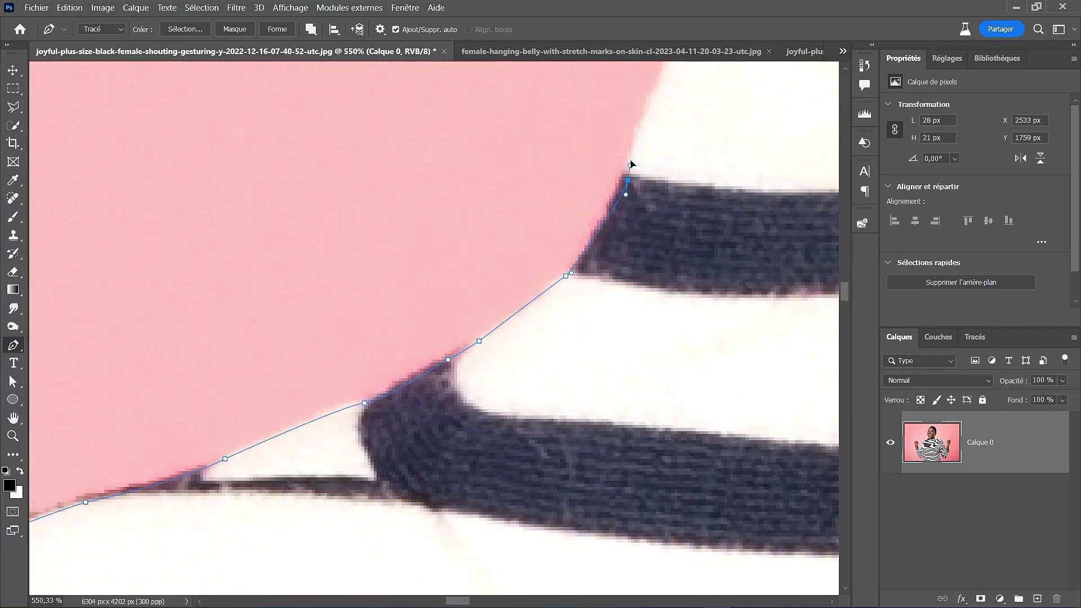
key("space")
left_click_drag(719, 51, 523, 300)
left_click_drag(494, 255, 497, 230)
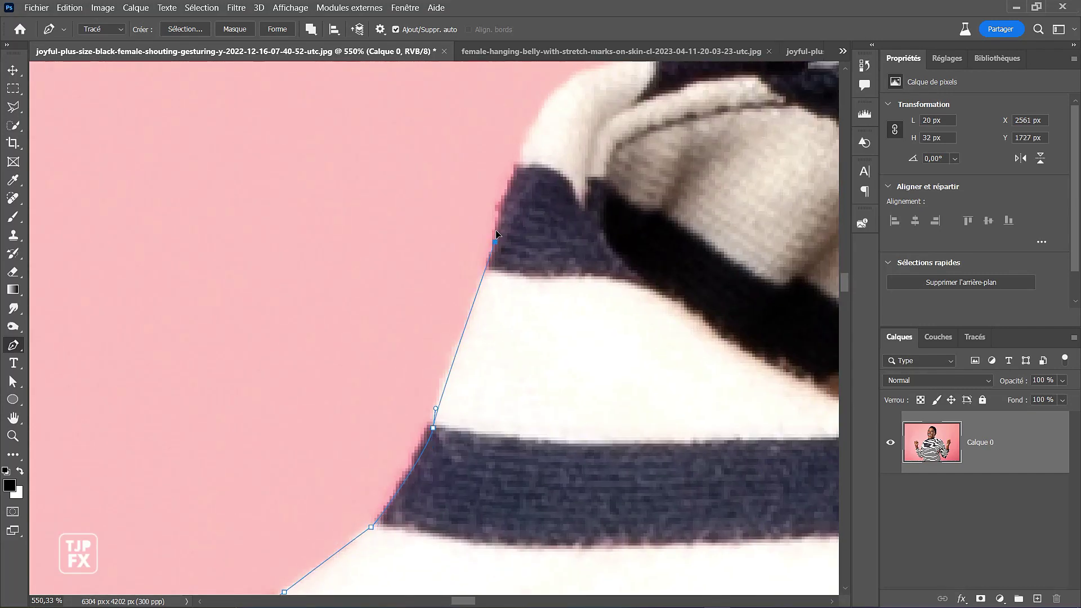
- Trace the rounded collar fold and its upper rim to the chin, and close the path at its starting anchor
left_click_drag(525, 143, 538, 130)
key("space")
left_click_drag(514, 188, 446, 293)
left_click(535, 173)
left_click_drag(551, 168, 600, 169)
key("space")
left_click(653, 162)
left_click(673, 152)
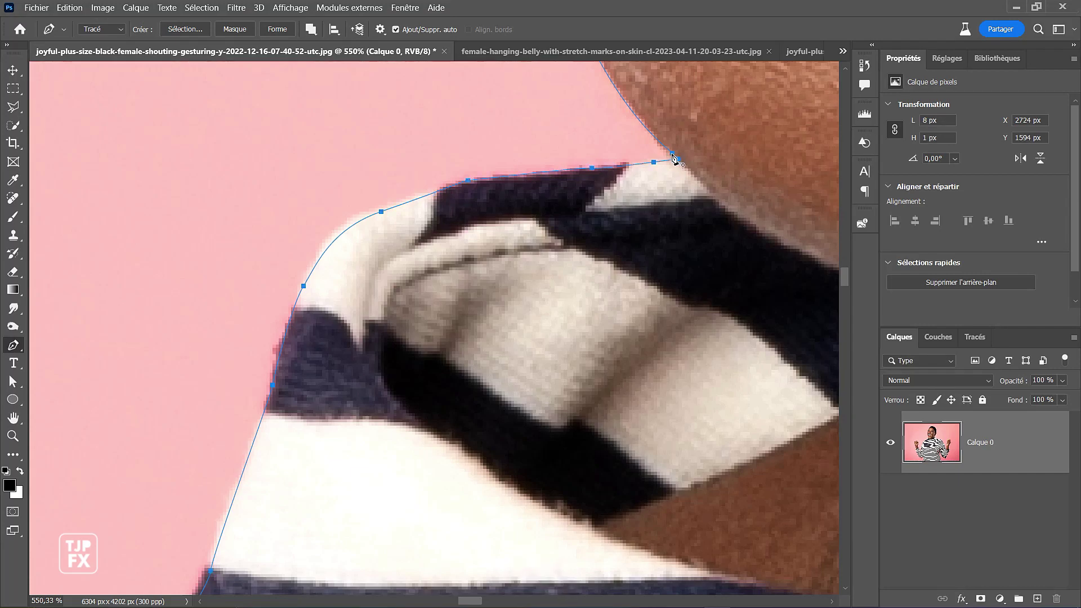
left_click(673, 154)
left_click_drag(694, 150, 590, 159)
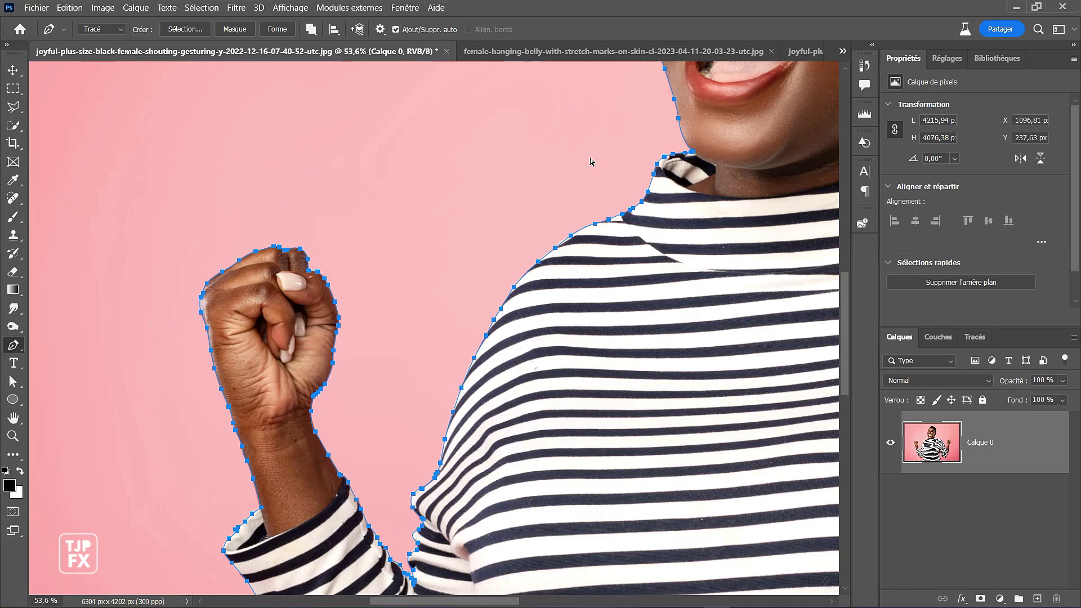
key("ctrl+0")
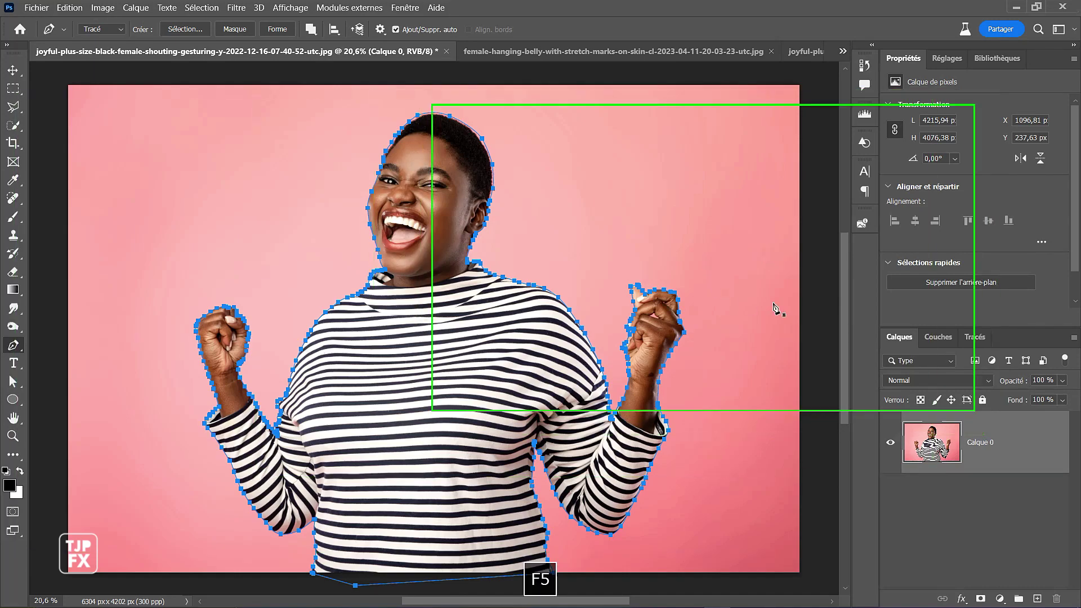
- Convert the work path into a new anti-aliased selection with a feather radius of 2 pixels
left_click(976, 339)
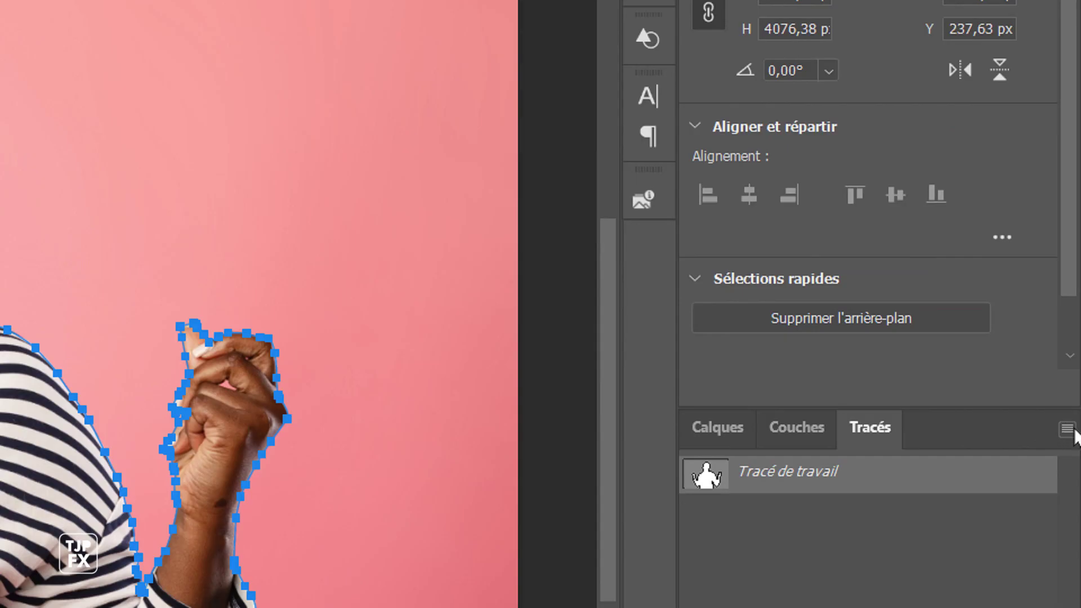
left_click(1075, 430)
left_click(1074, 436)
key("Escape")
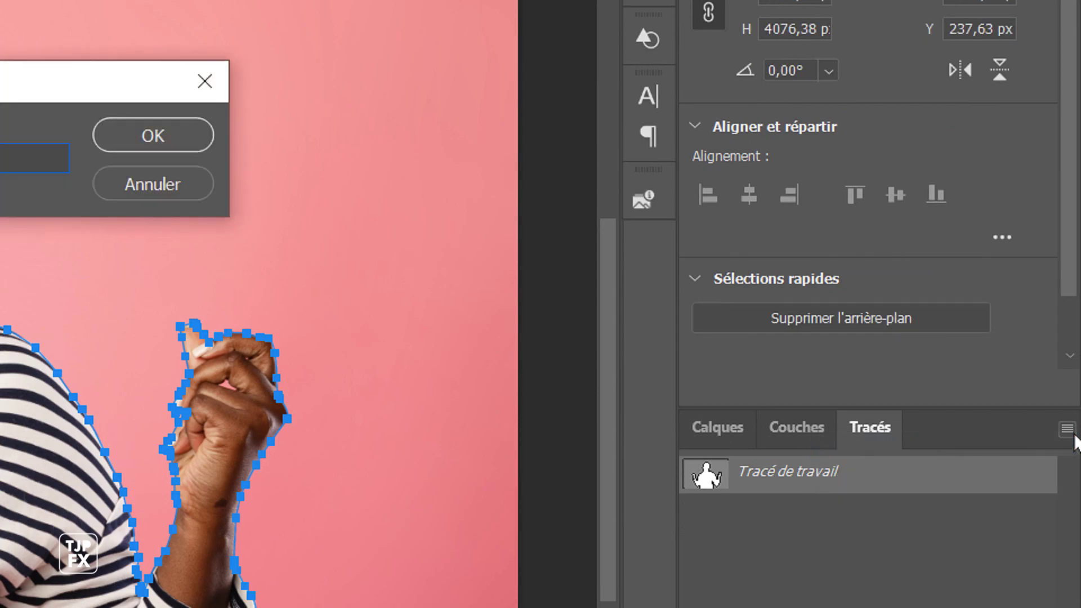
left_click(1075, 431)
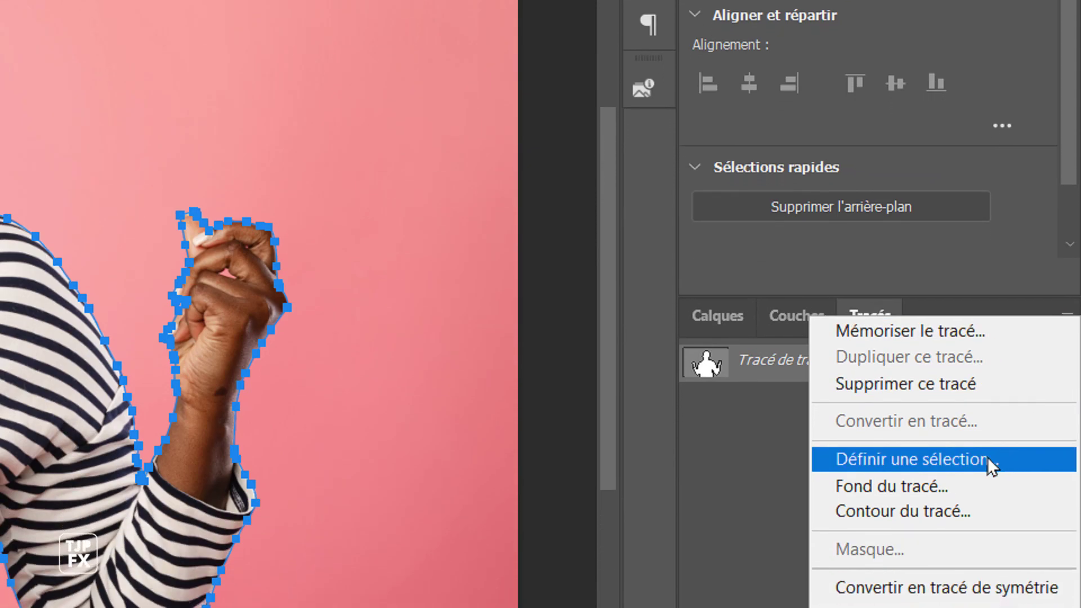
left_click(979, 457)
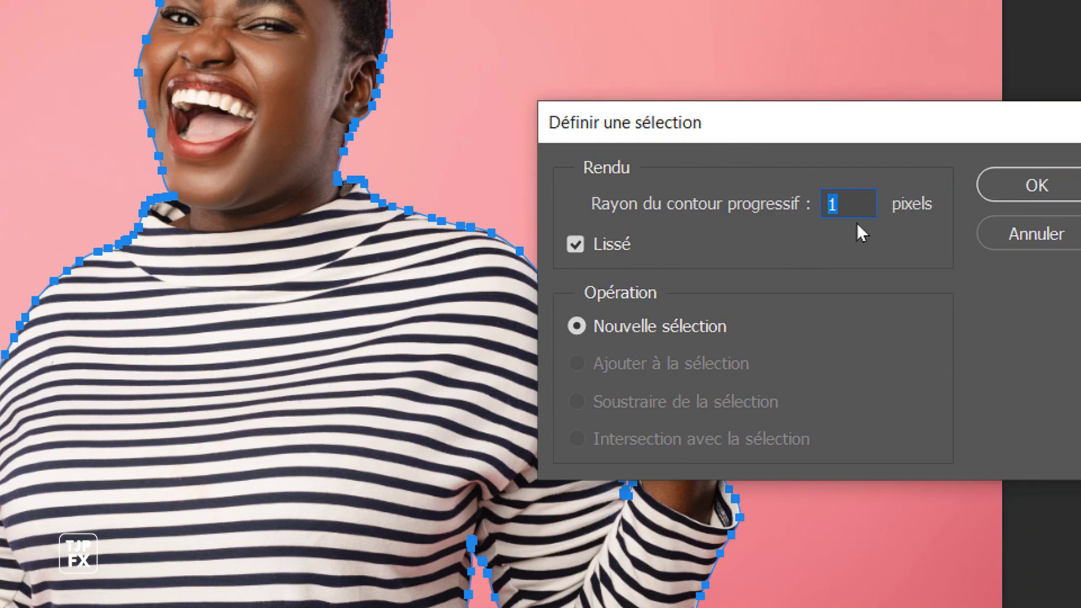
left_click(839, 203)
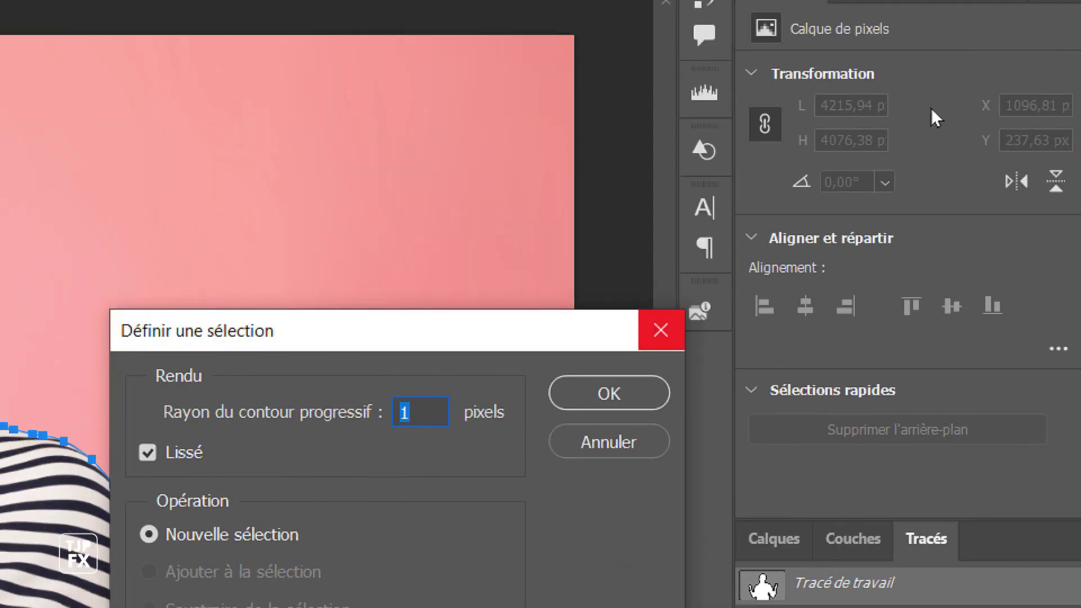
type("2")
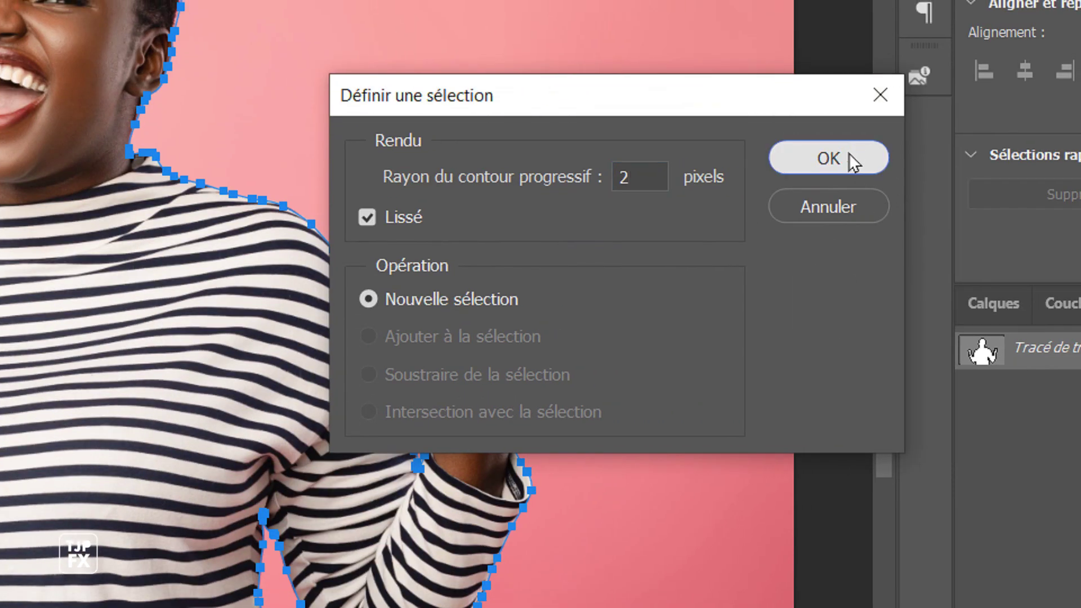
left_click(850, 156)
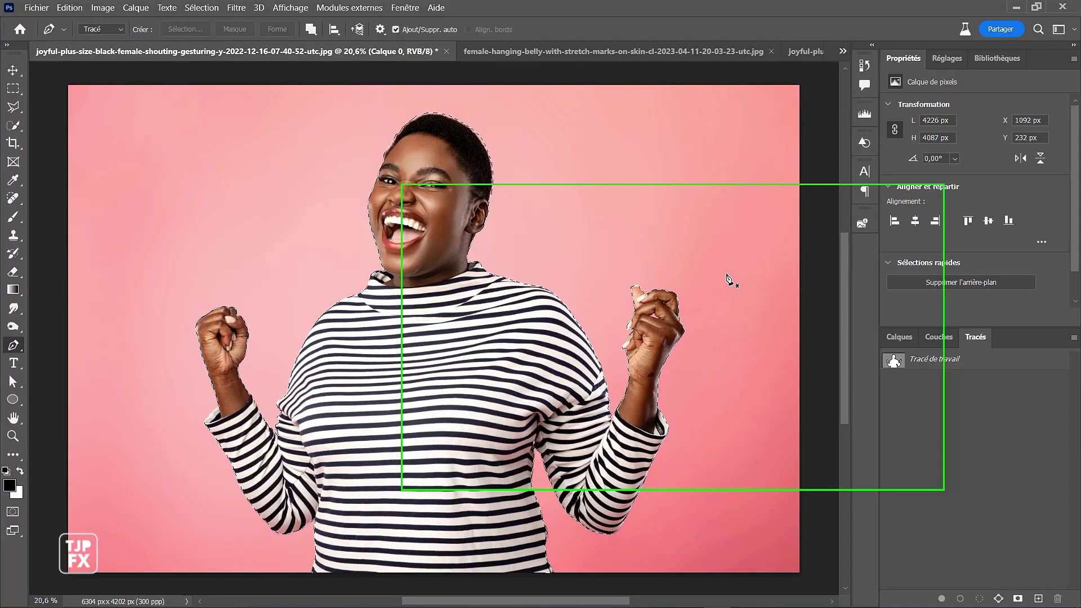
- Examine the feathered selection edge around the raised fingertip in Quick Mask mode, and return to the normal selection view
key("ctrl+space")
left_click_drag(632, 300, 746, 380)
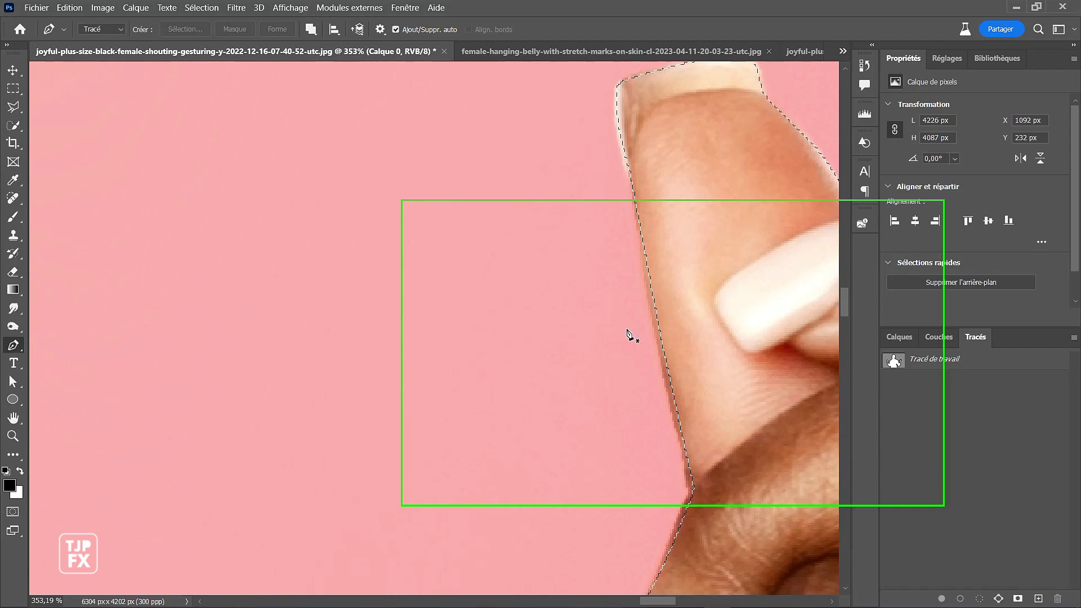
left_click(13, 512)
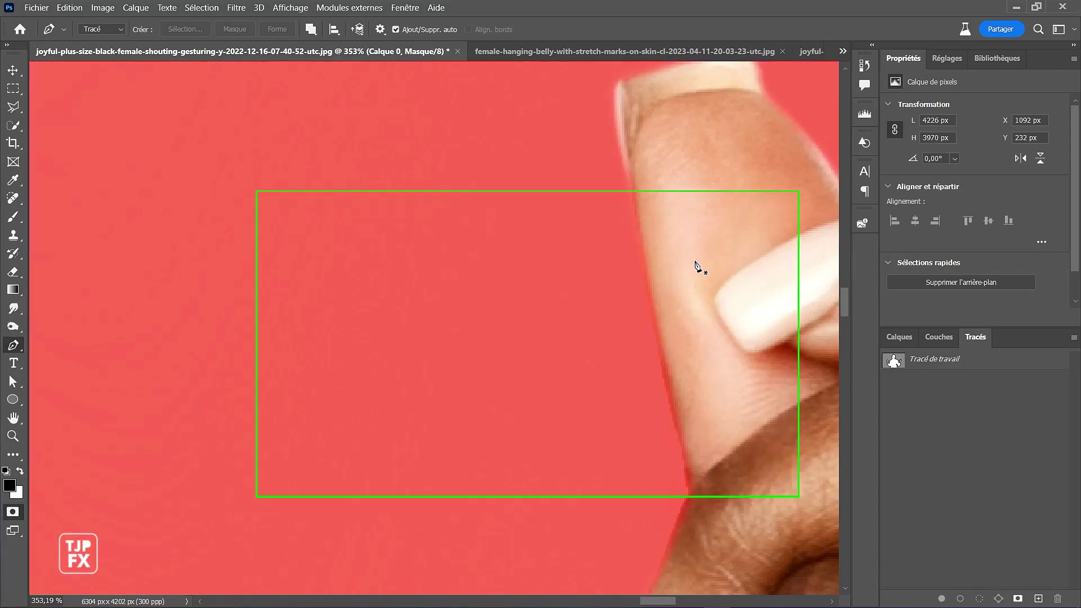
key("ctrl+space")
left_click_drag(674, 287, 664, 289)
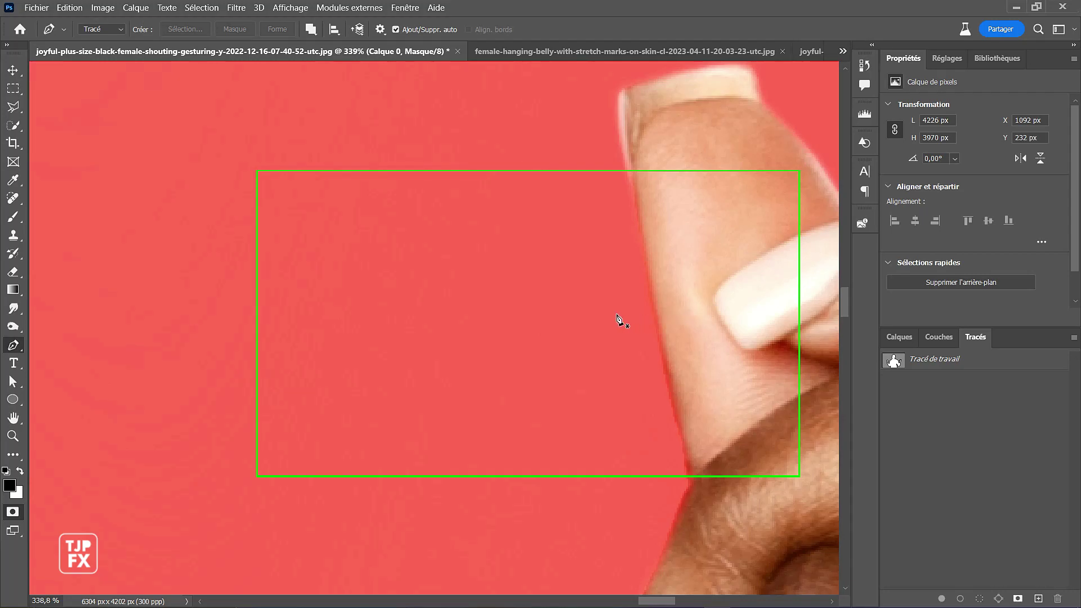
key("q")
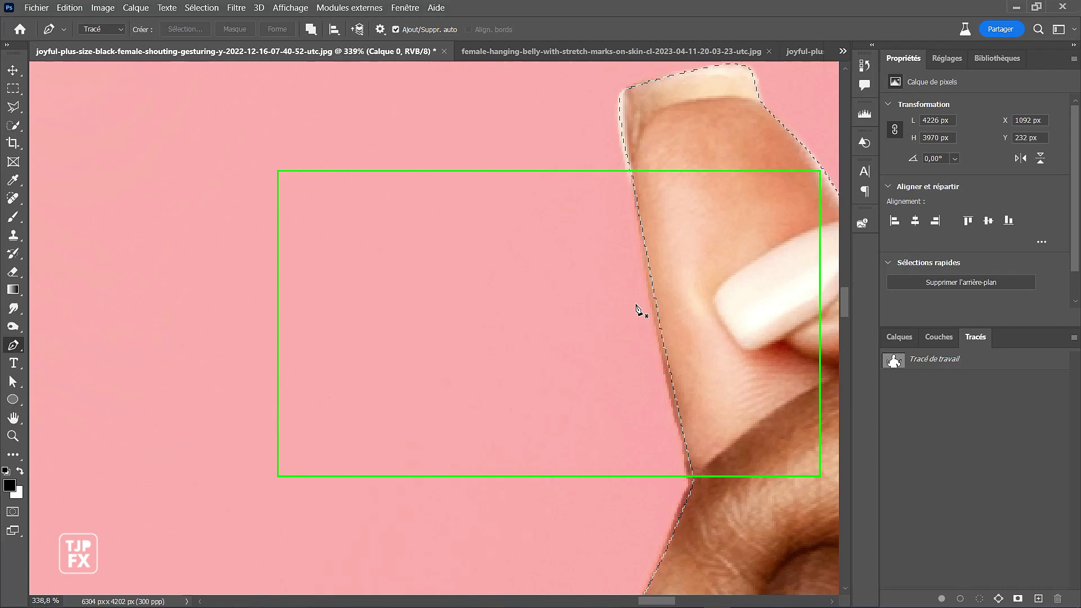
key("F5")
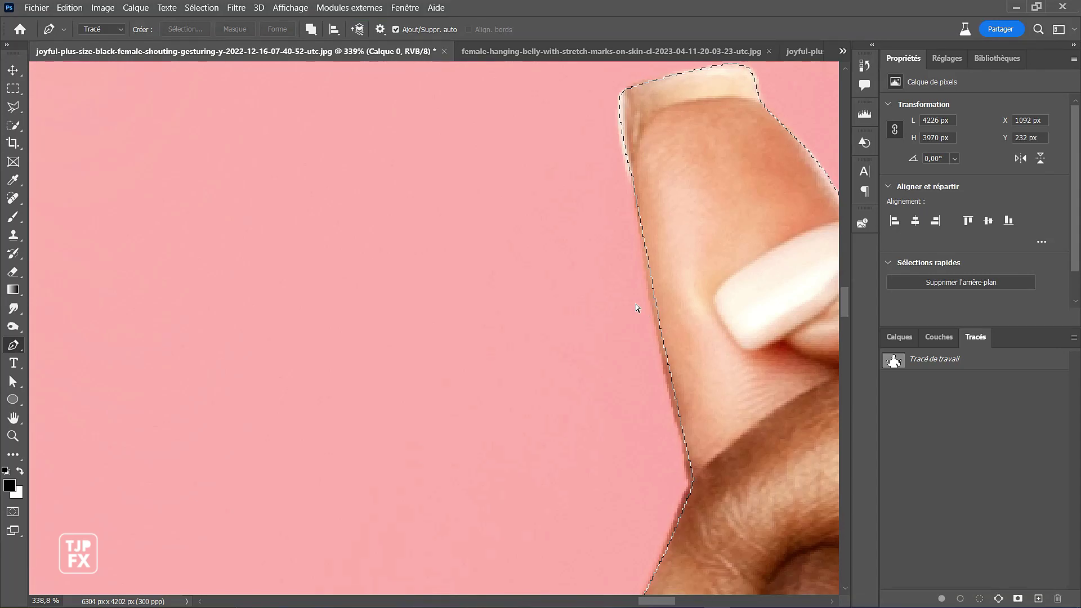
- Add a layer mask to Calque 0 from the selection to hide the pink background
key("ctrl+0")
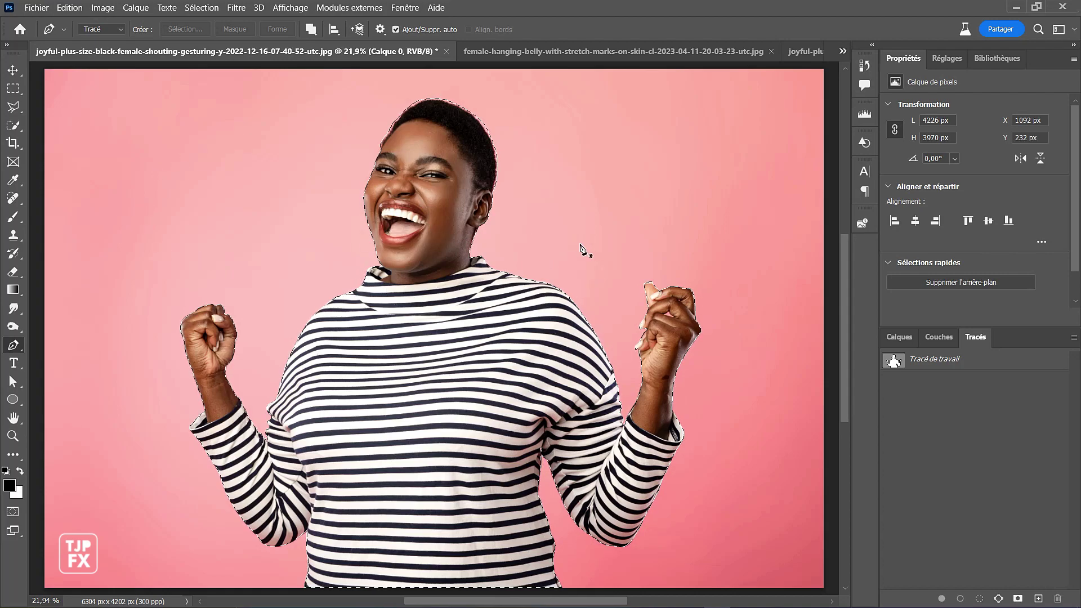
left_click(899, 338)
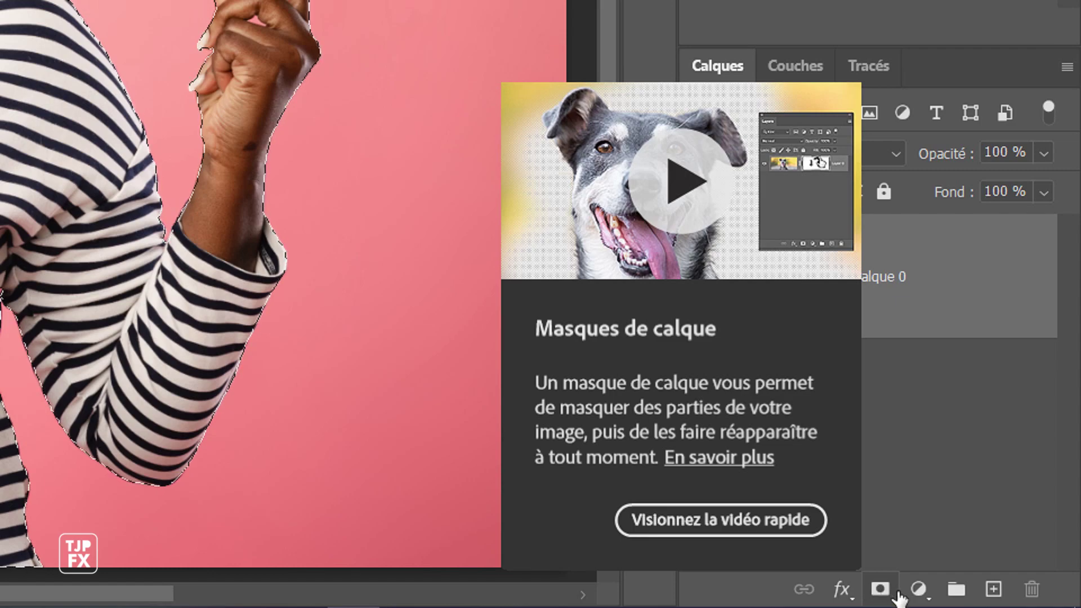
left_click(884, 593)
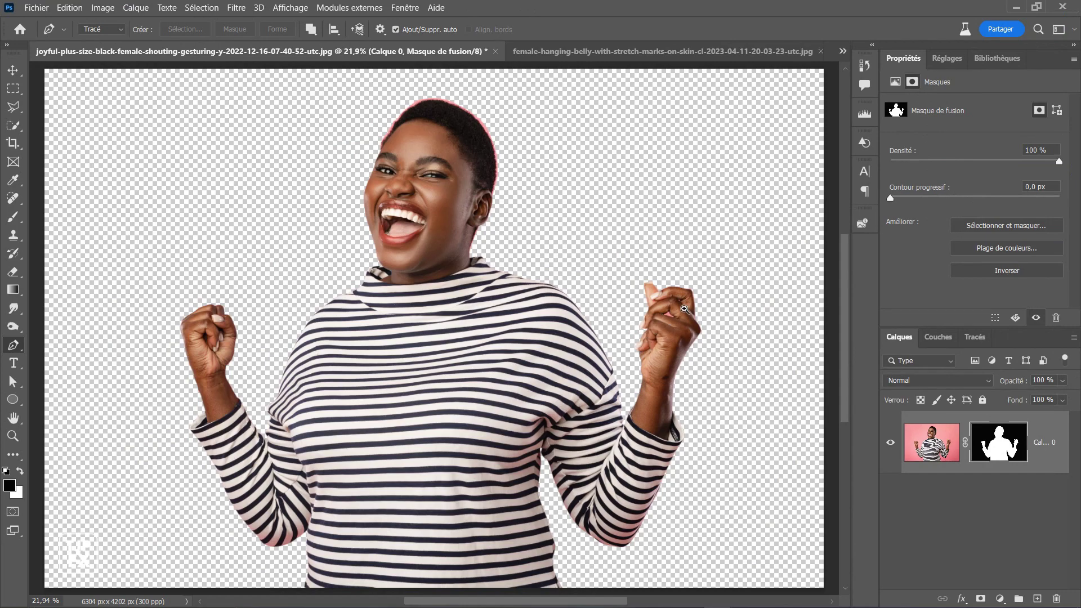
- Start a Pen path around the larger pink gap between the fingers, following its upper curve and the adjoining knuckle
left_click(699, 327)
scroll(724, 338, "up", 5)
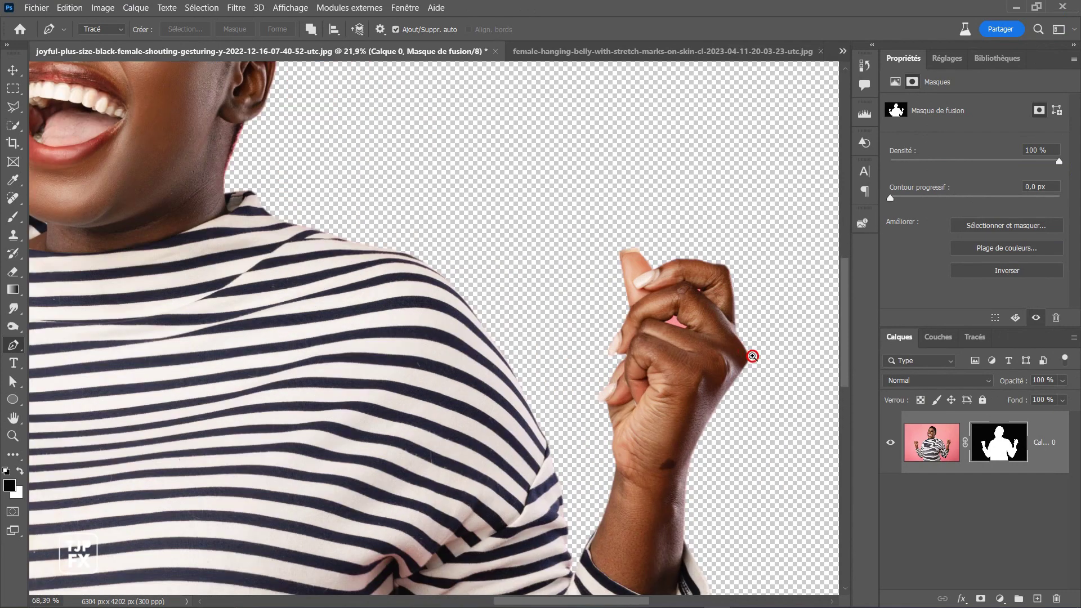
scroll(760, 363, "up", 4)
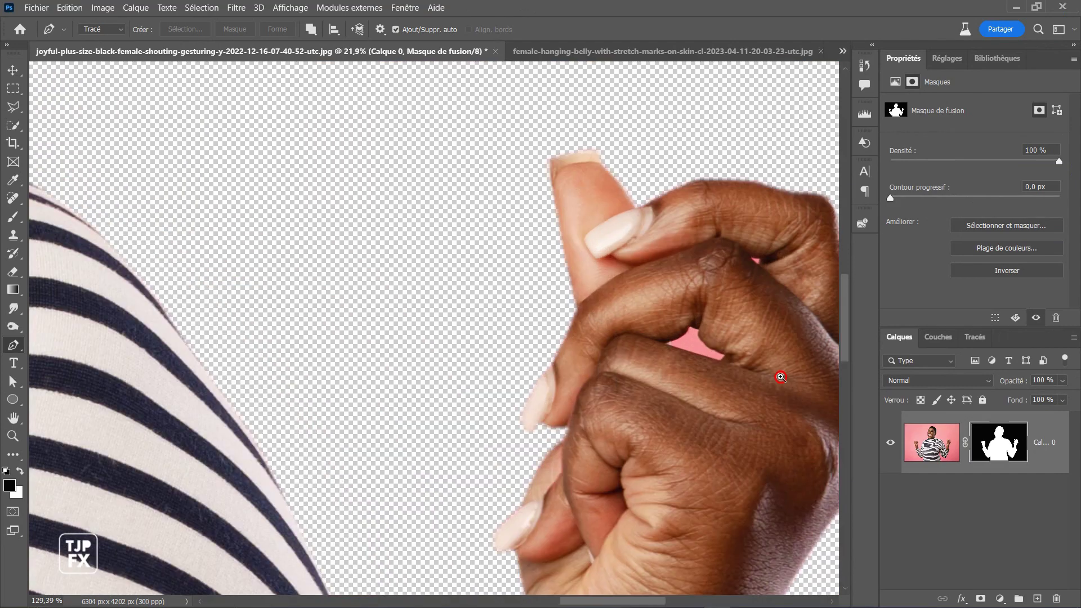
left_click_drag(735, 332, 569, 318)
scroll(581, 319, "up", 4)
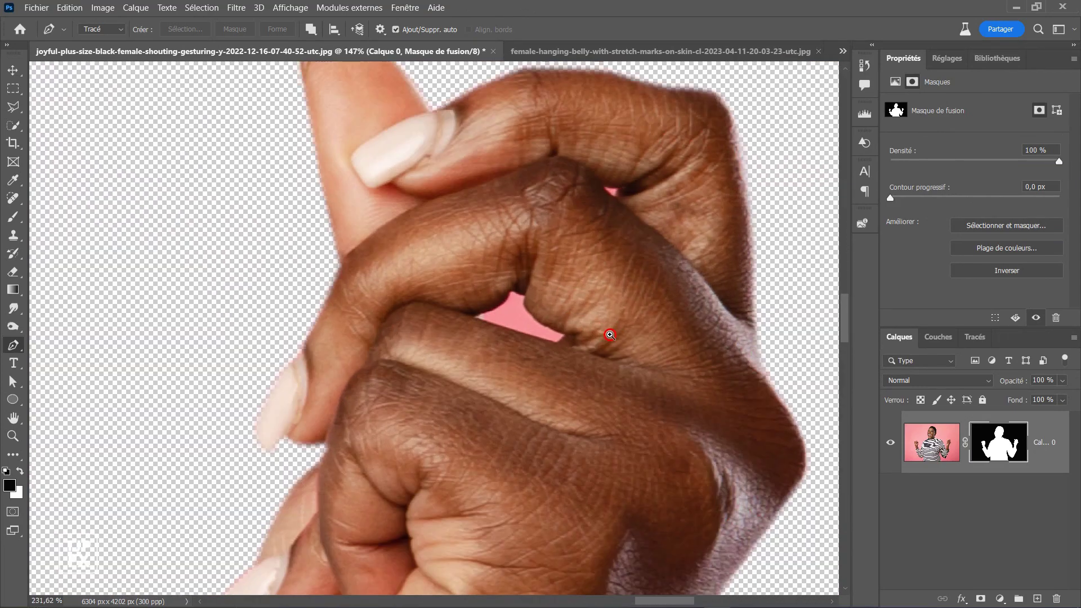
scroll(620, 342, "up", 1)
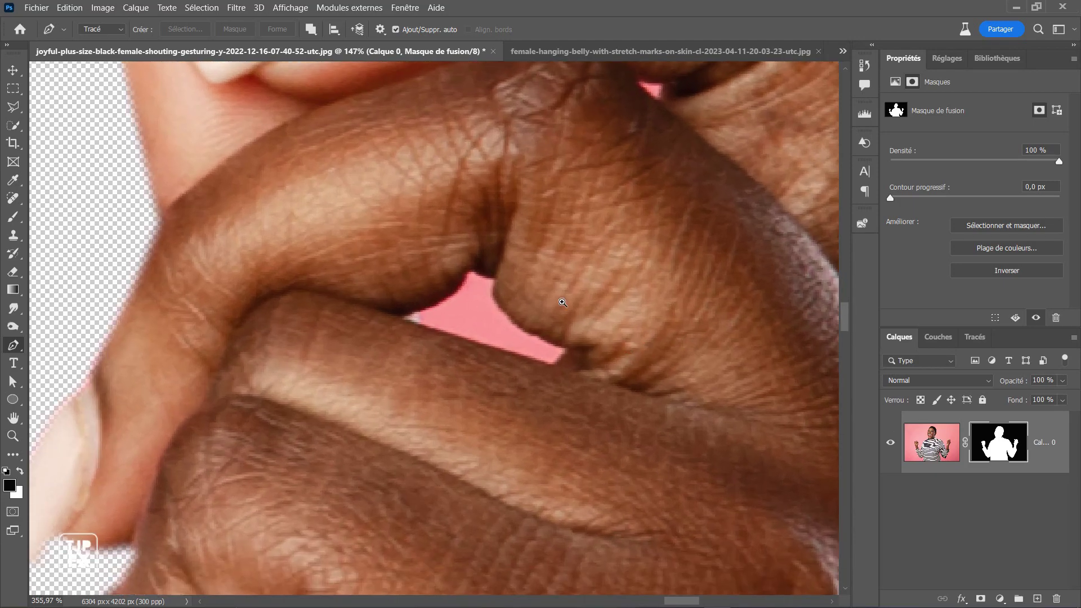
left_click(411, 312)
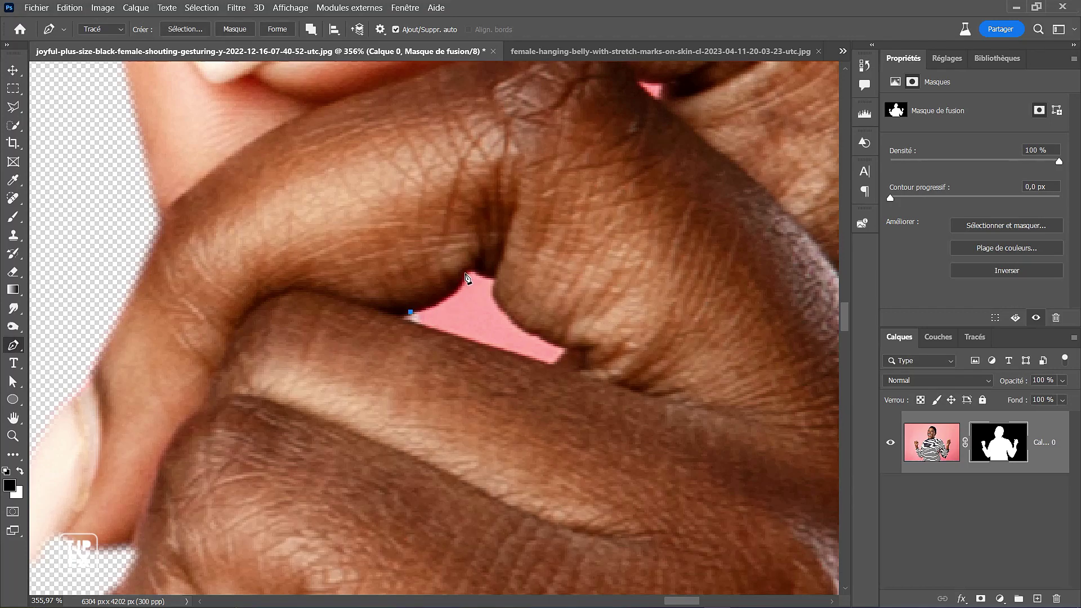
mouse_move(464, 270)
left_mouse_down()
mouse_move(482, 237)
mouse_move(463, 264)
left_mouse_up()
left_click(481, 264)
left_click(491, 274)
left_click(499, 278)
left_click_drag(515, 316, 536, 330)
- Trace the pointed end and long lower edge of the larger pink gap, and close the path
left_click(569, 344)
left_click(568, 352)
left_click(556, 364)
left_click(549, 367)
left_click_drag(404, 321, 399, 316)
- Trace a small closed four-point Pen path around the smaller pink gap between the fingers, under the topmost bent finger
key("space")
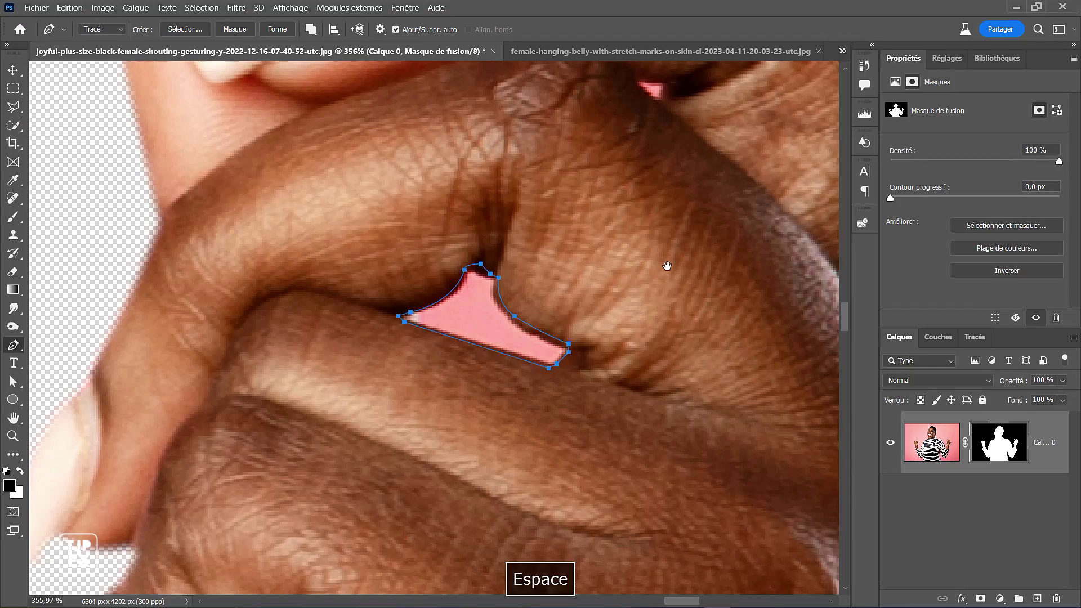
left_click_drag(645, 234, 483, 386)
left_click_drag(545, 134, 535, 208)
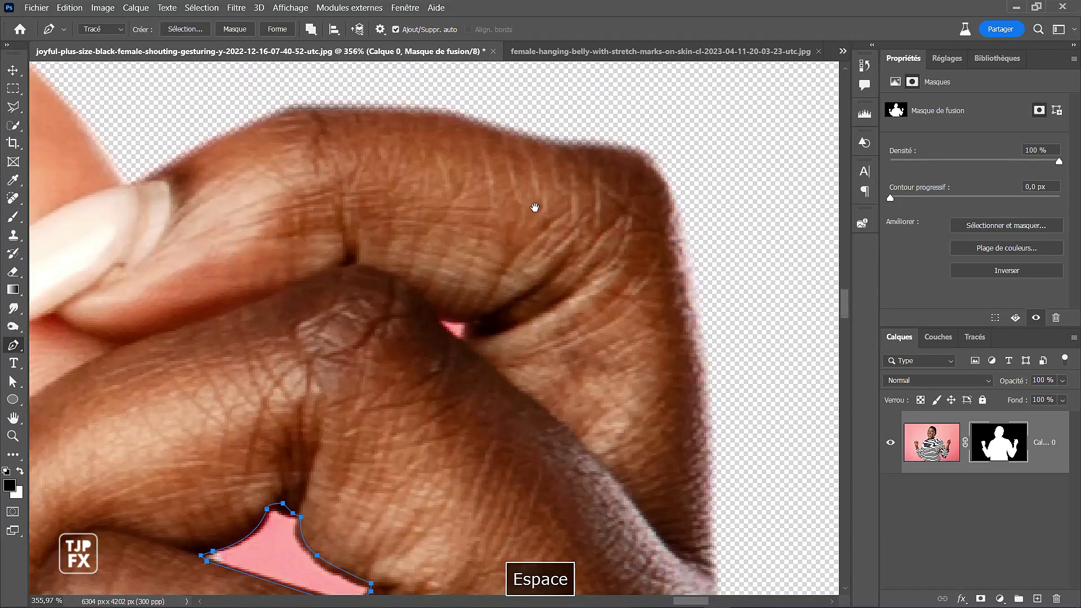
left_click(438, 318)
left_click(470, 321)
left_click(467, 339)
left_click(457, 340)
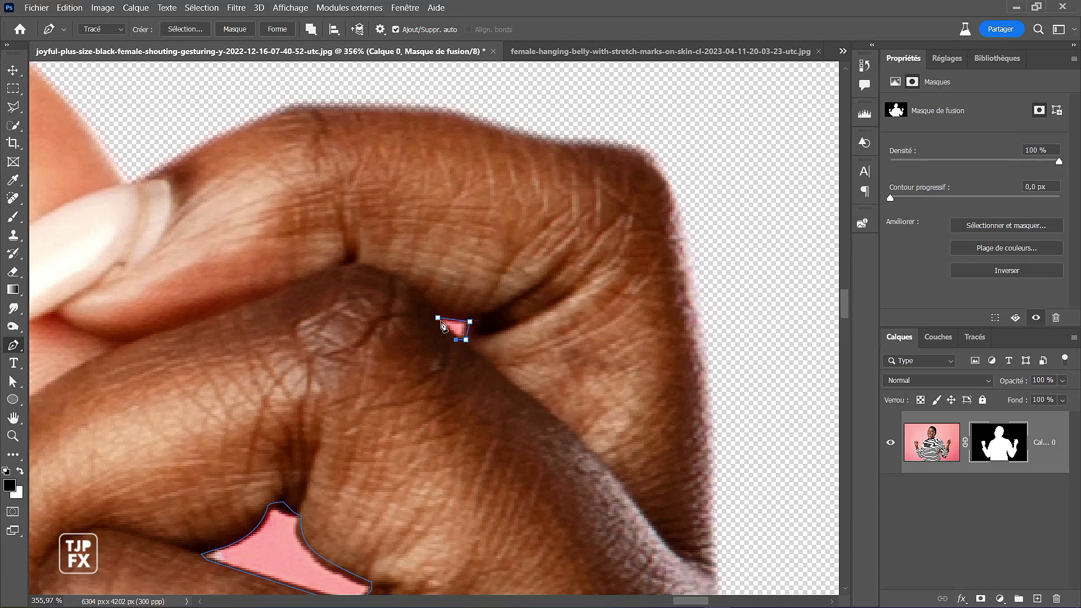
left_click(438, 319)
- Convert only the smaller gap's path into a new selection with a 2-pixel feather, and discard that selection
left_click(535, 296, "ctrl")
left_click(471, 325, "ctrl")
right_click(515, 285)
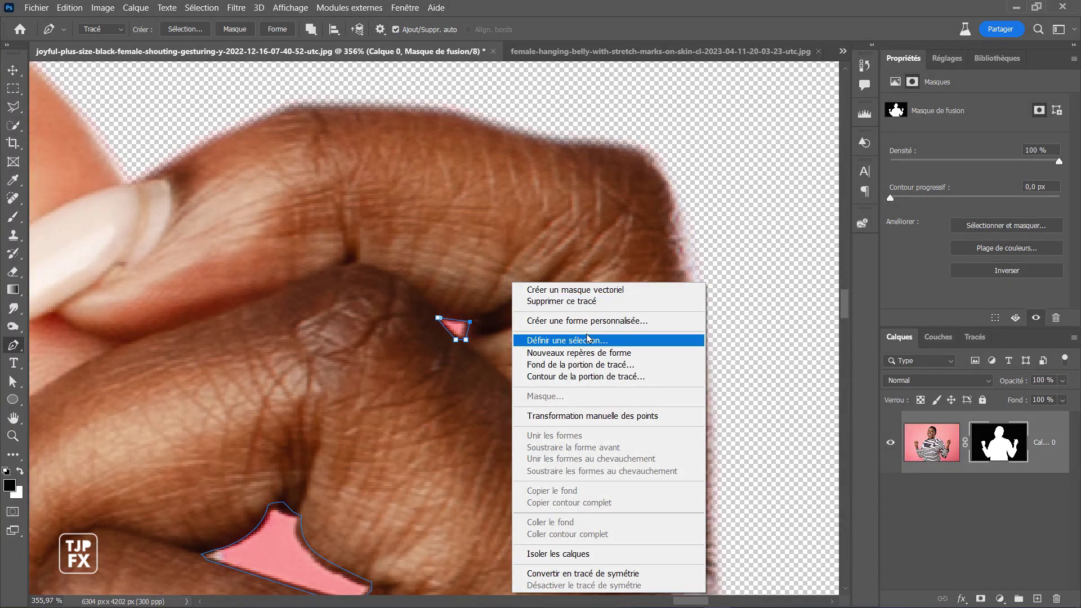
left_click(583, 340)
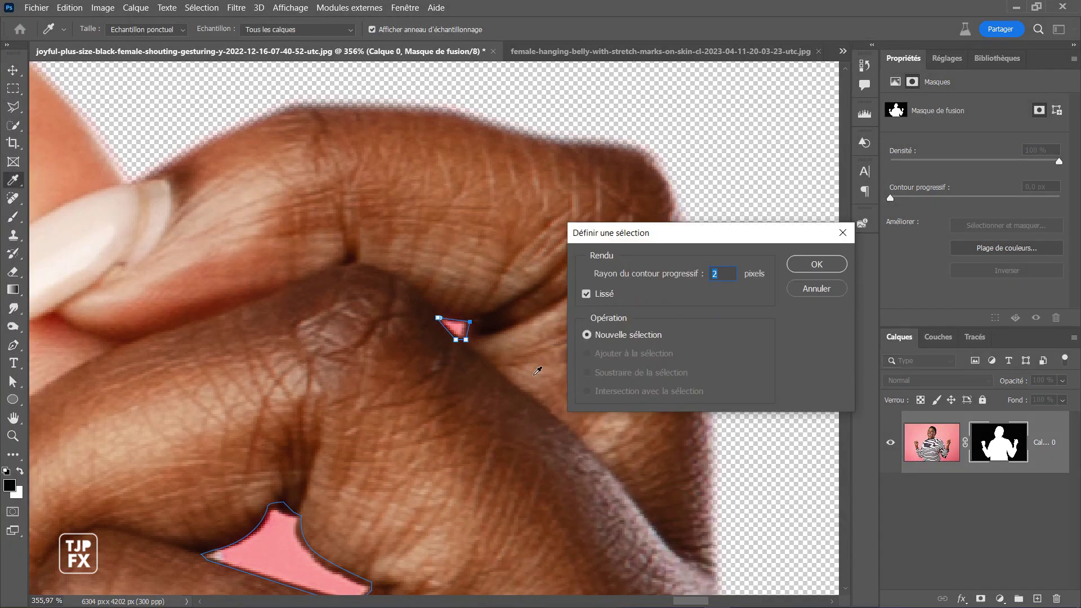
left_click(816, 264)
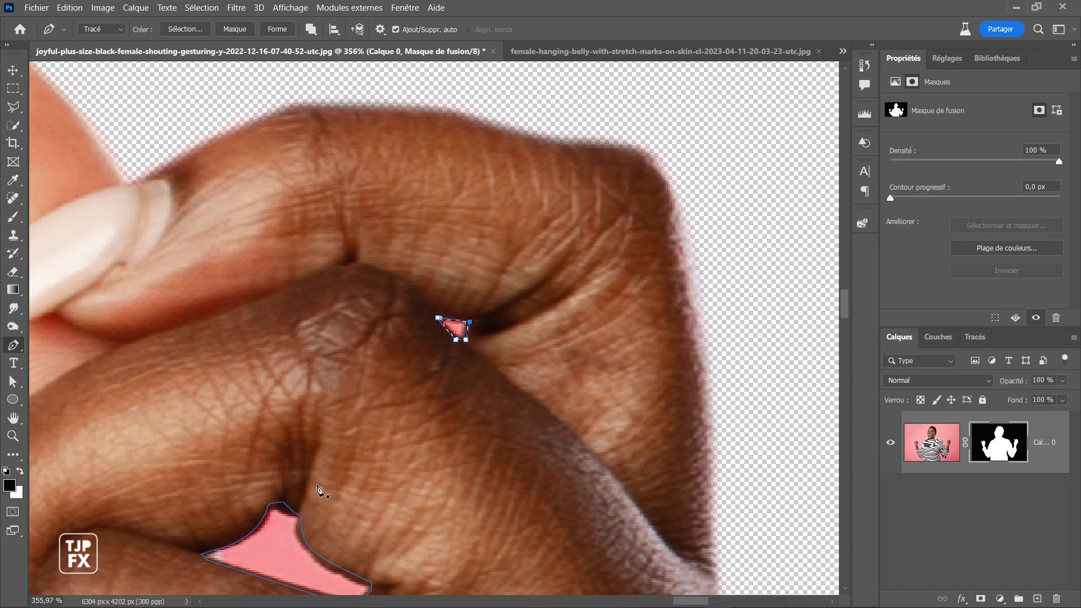
key("ctrl+d")
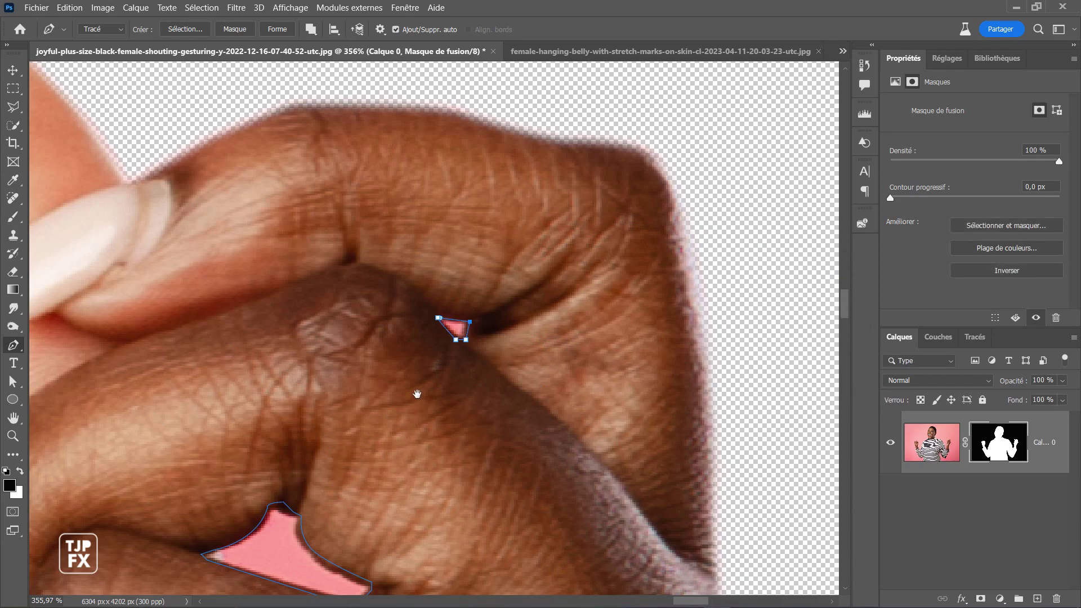
- Deselect the path points and convert both finger-gap paths into a new selection with a 1-pixel feather
left_click_drag(421, 328, 422, 296)
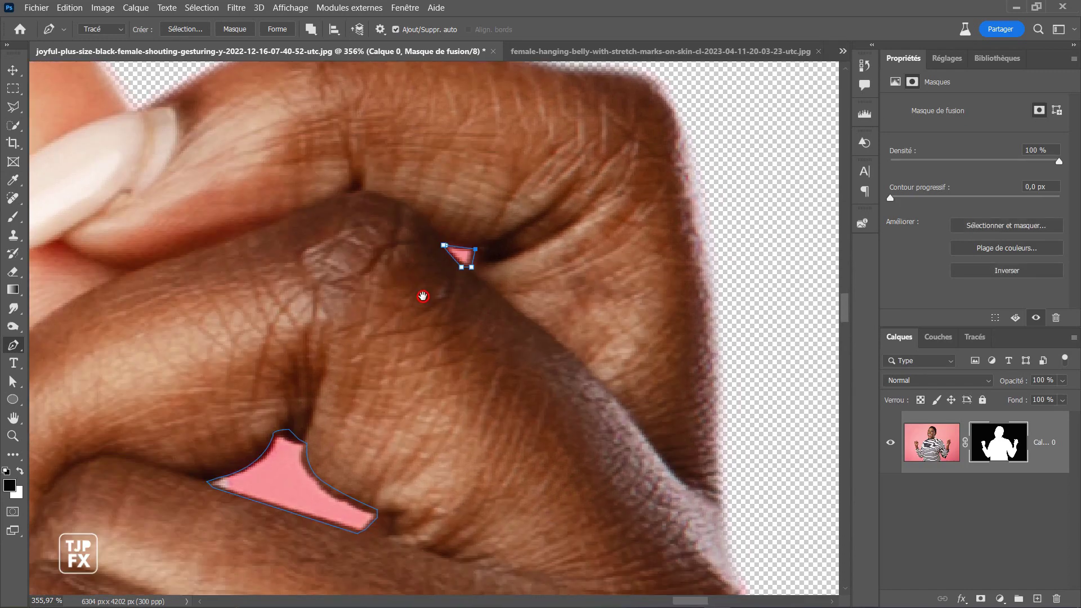
left_click(432, 335, "ctrl")
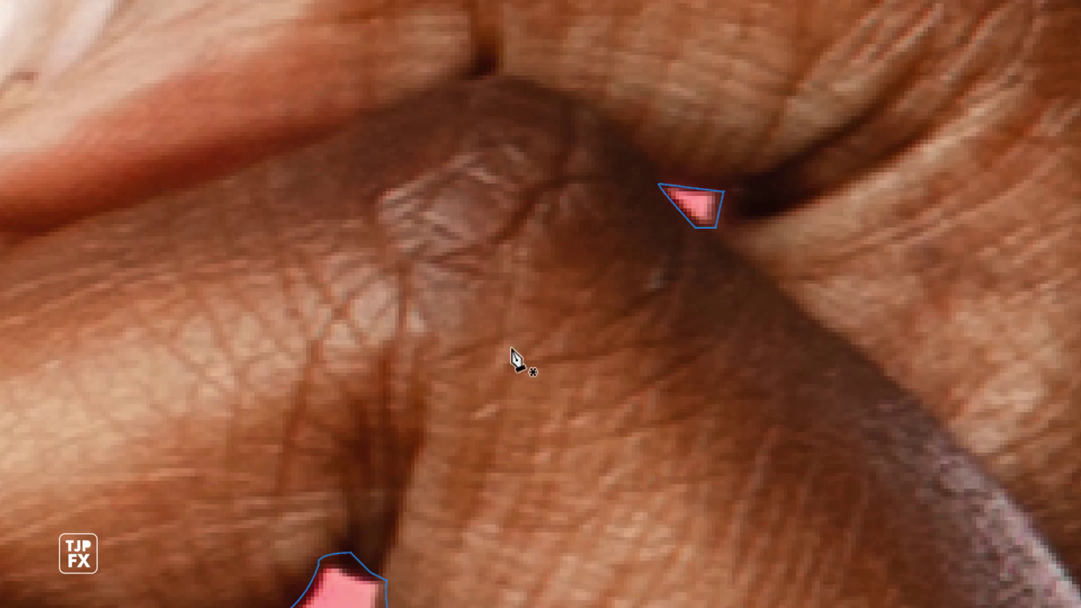
right_click(688, 198)
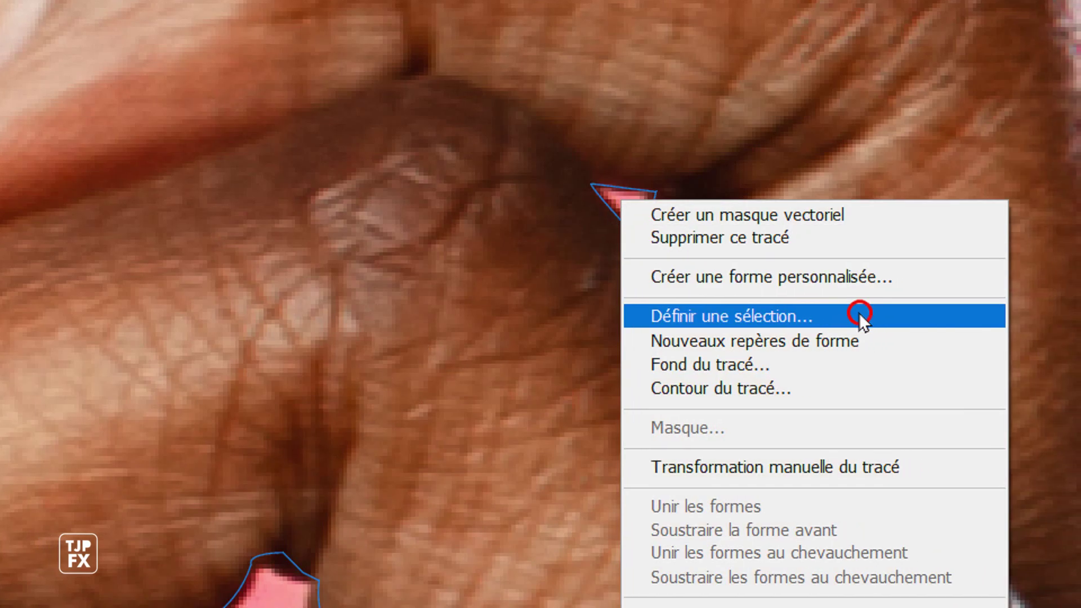
left_click(932, 316)
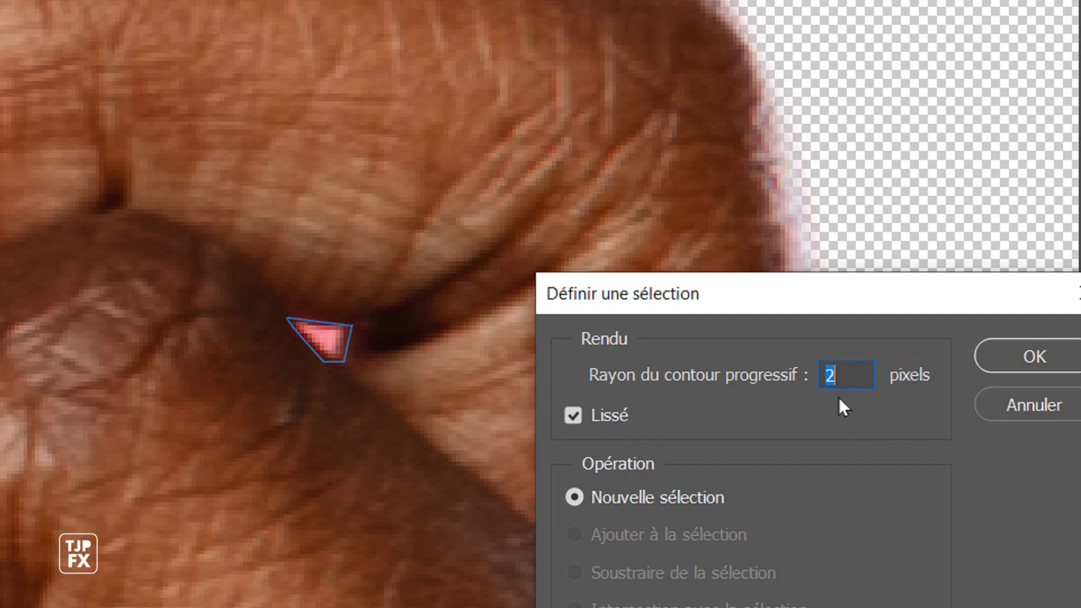
type("1")
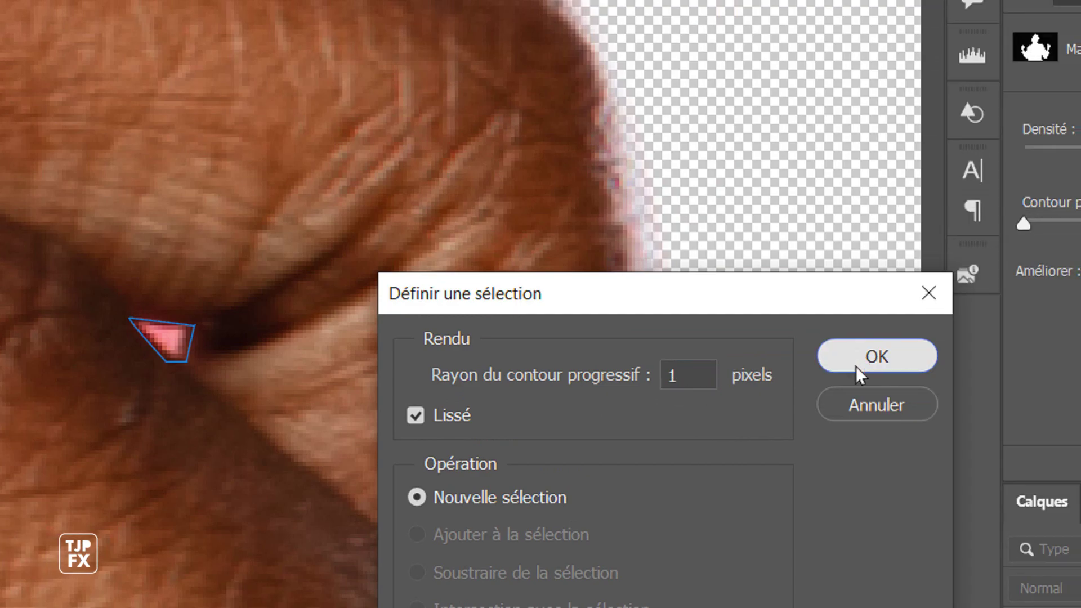
left_click(994, 365)
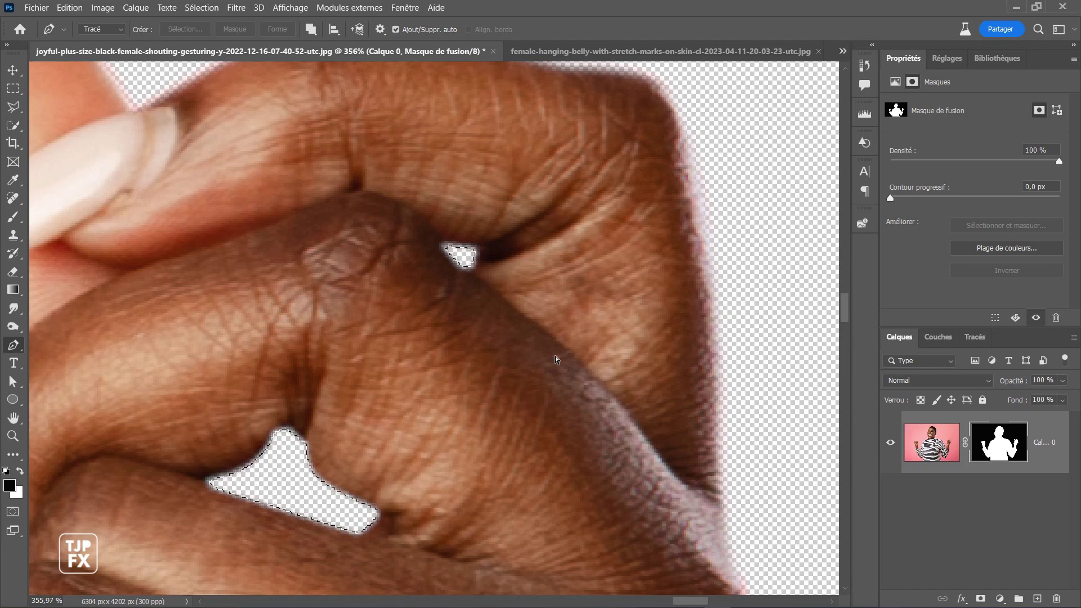
- Clear the selection around the two gaps, and undo both the deselection and the fill on the layer mask
key("ctrl+d")
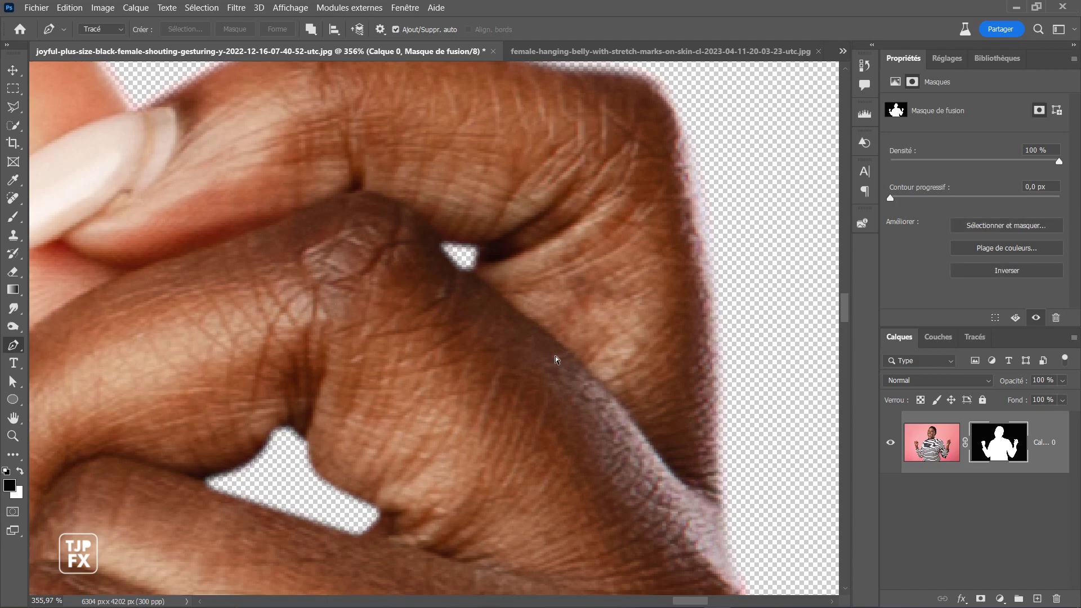
key("ctrl+z")
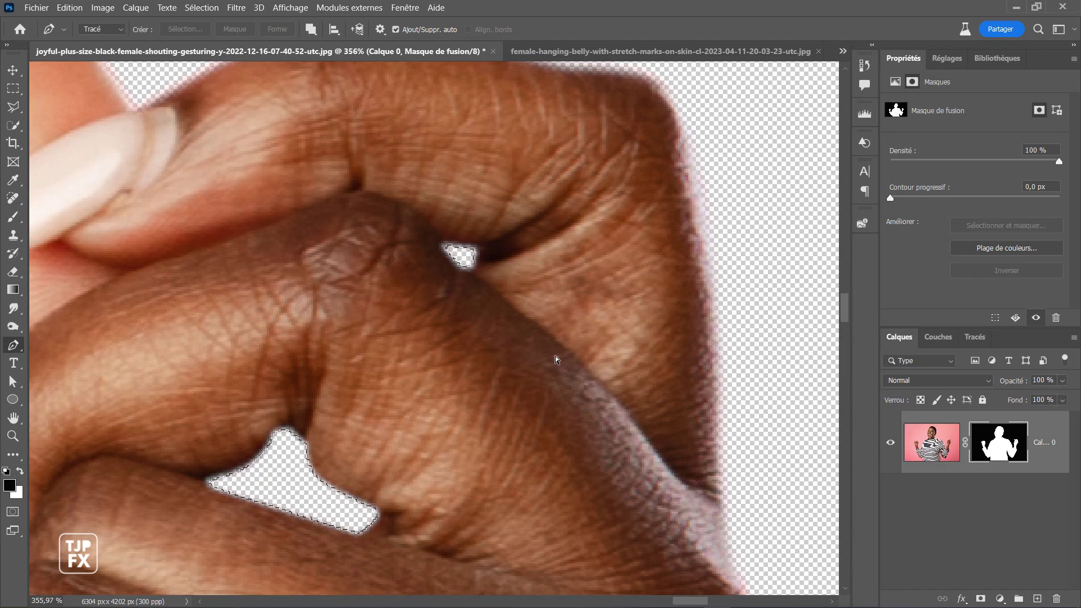
key("ctrl+BackSpace")
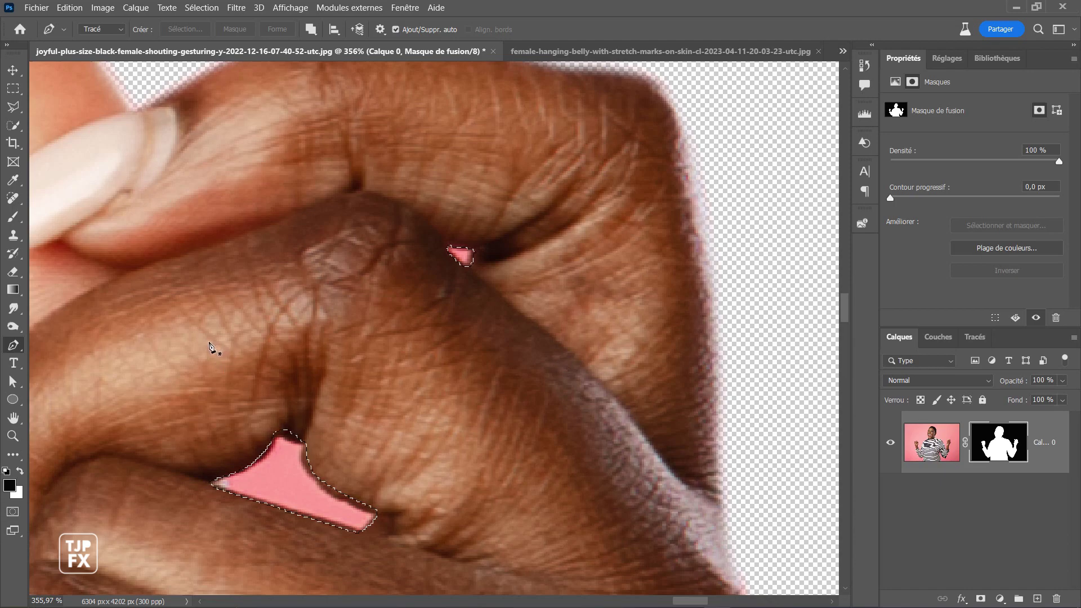
- Fill both selected finger gaps with black on the layer mask using the Paint Bucket, return to the Pen tool and deselect
left_click(13, 290)
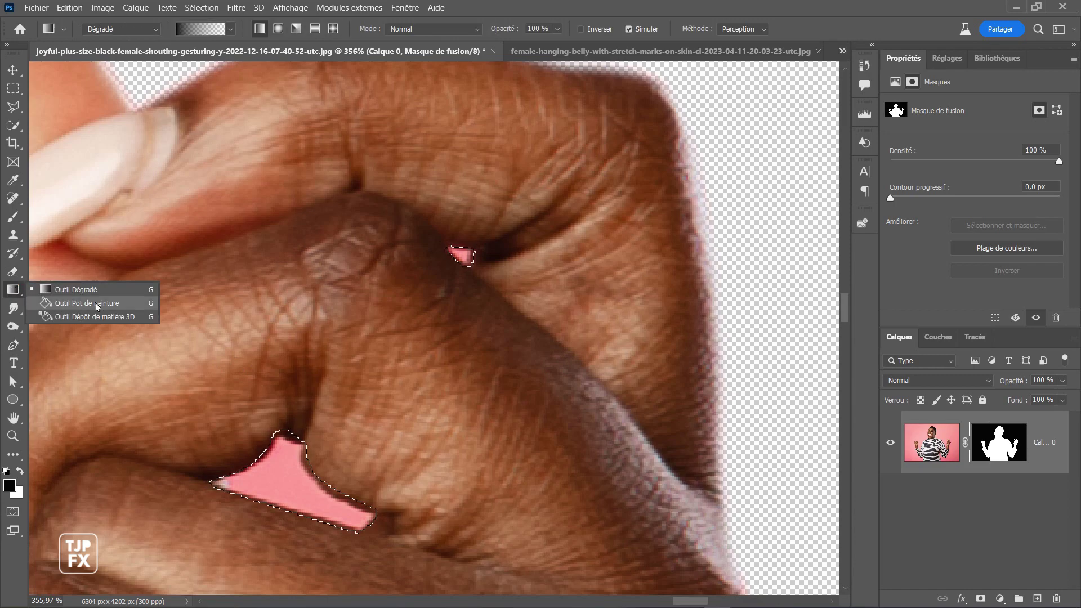
left_click(112, 303)
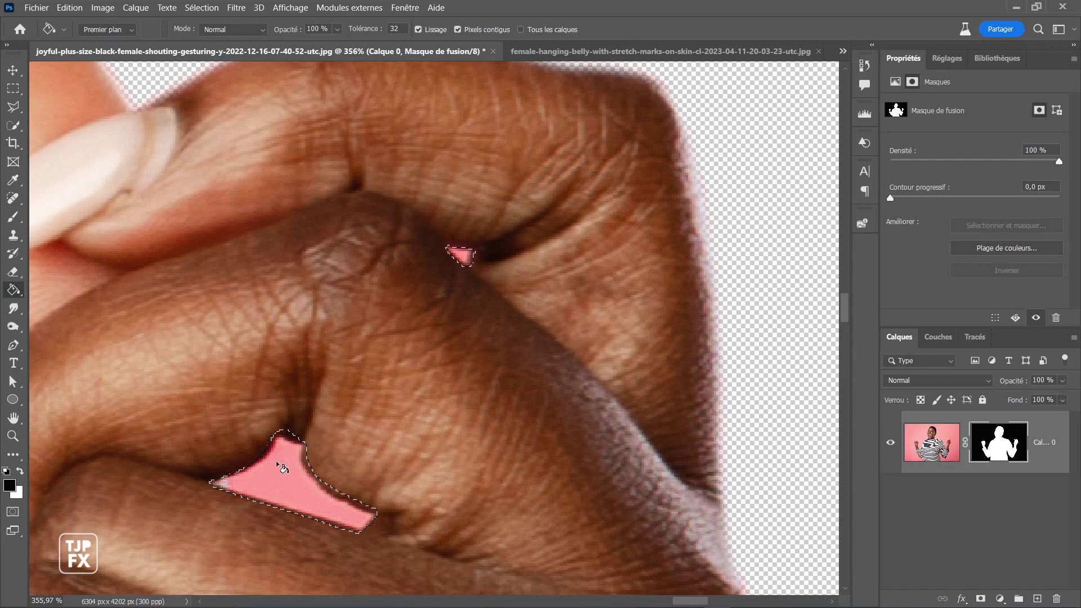
left_click(324, 484)
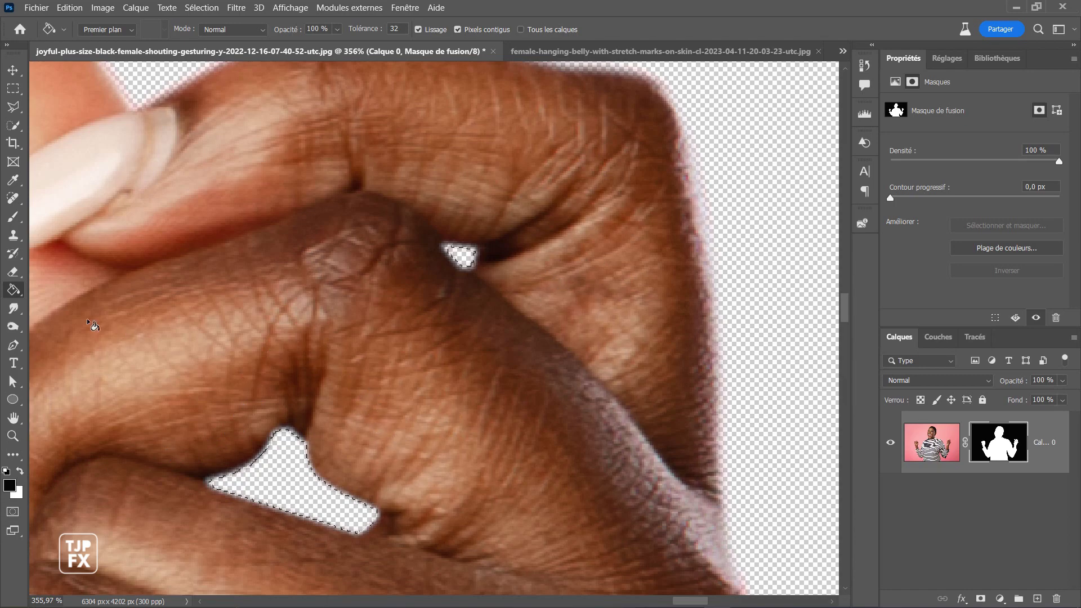
left_click(12, 346)
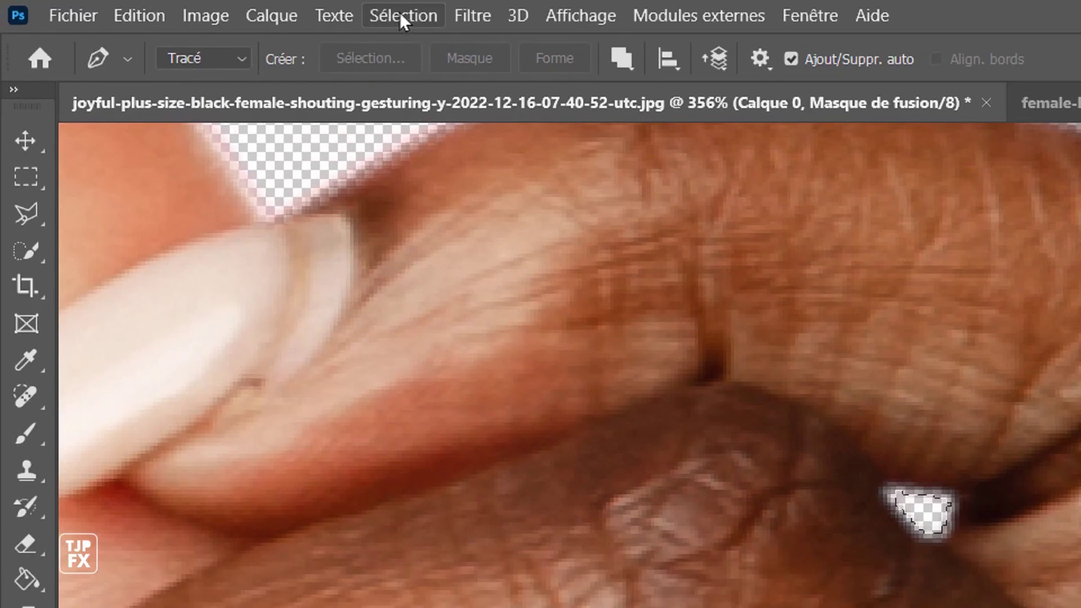
left_click(394, 16)
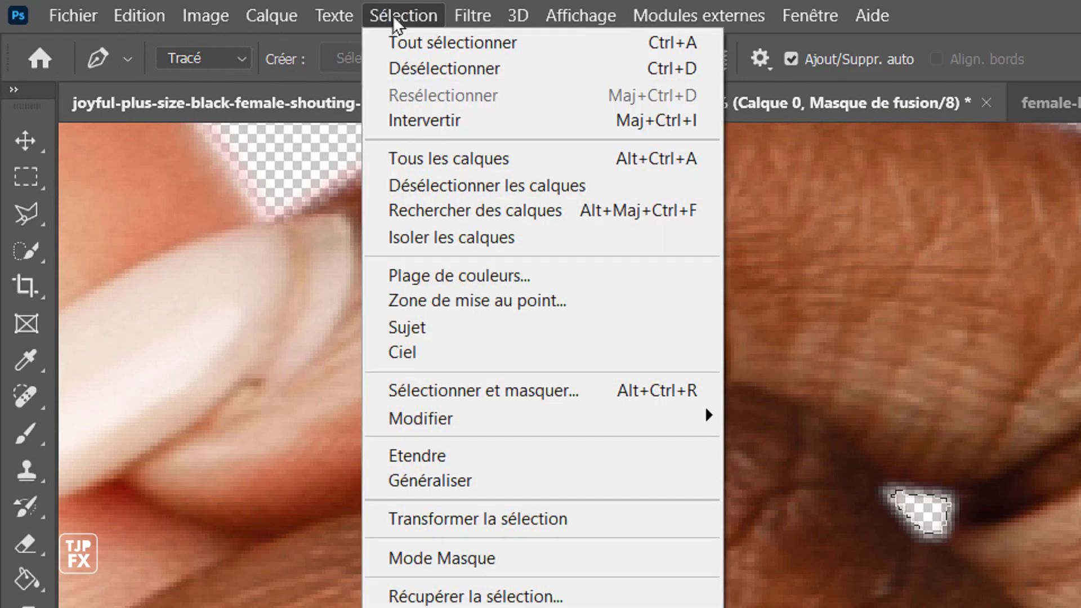
left_click(506, 68)
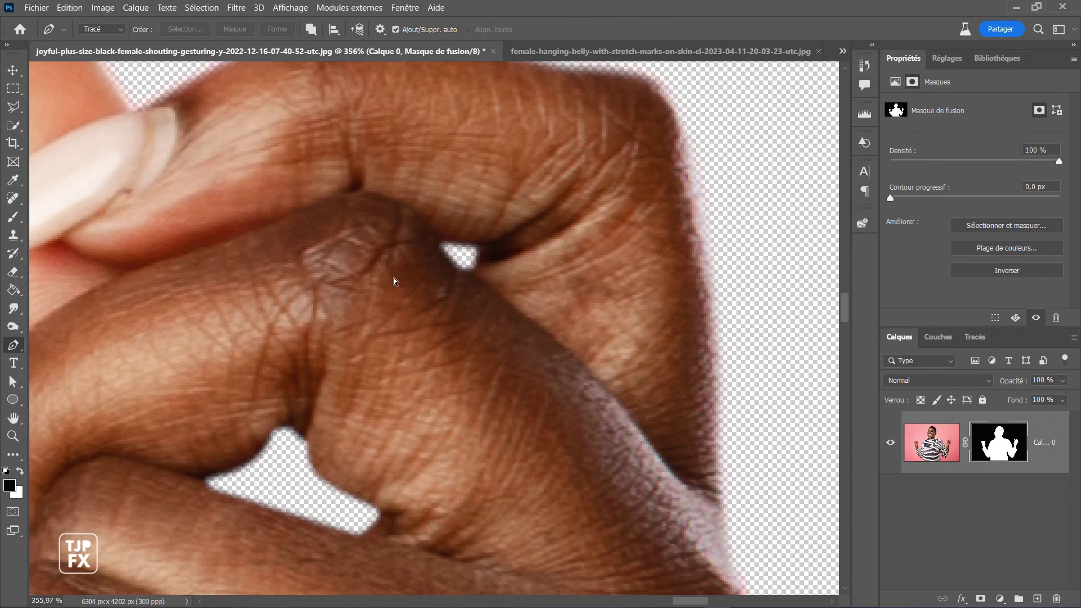
- Open Select and Mask for the layer mask of Calque 0
key("ctrl+0")
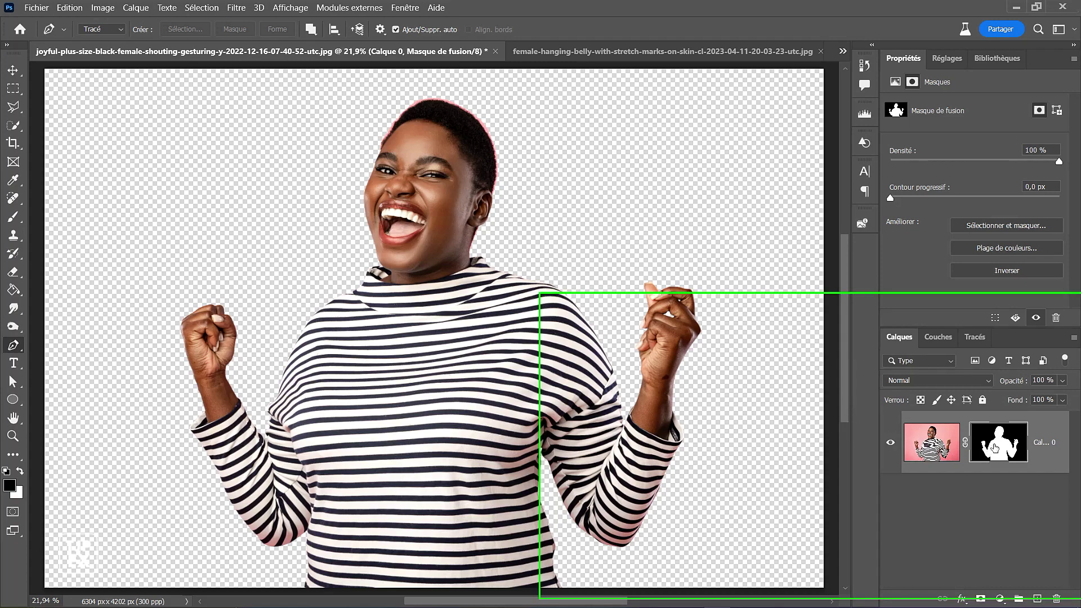
right_click(995, 449)
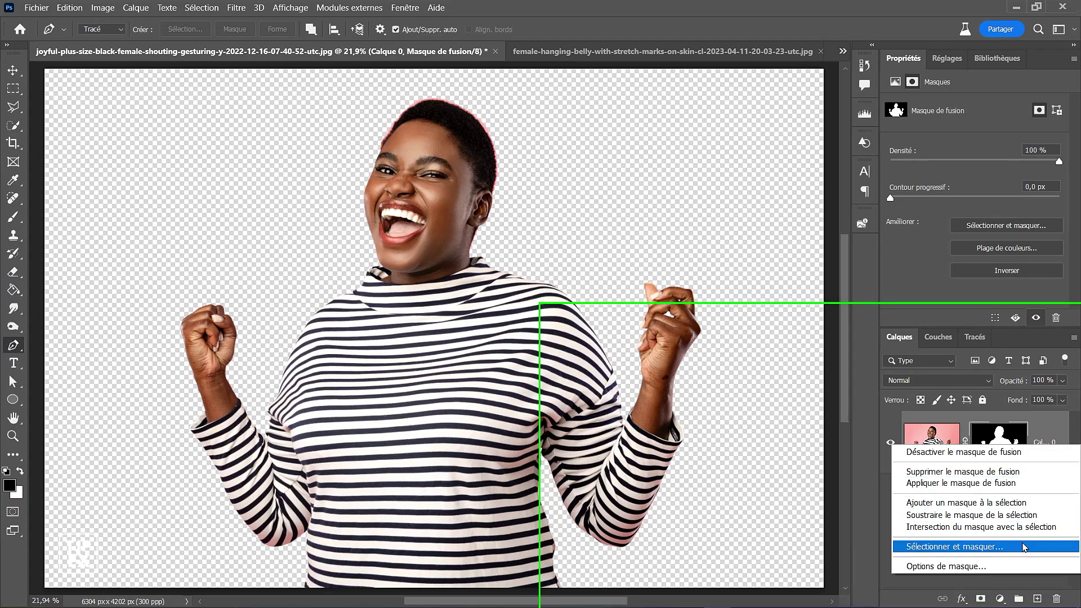
left_click(1026, 546)
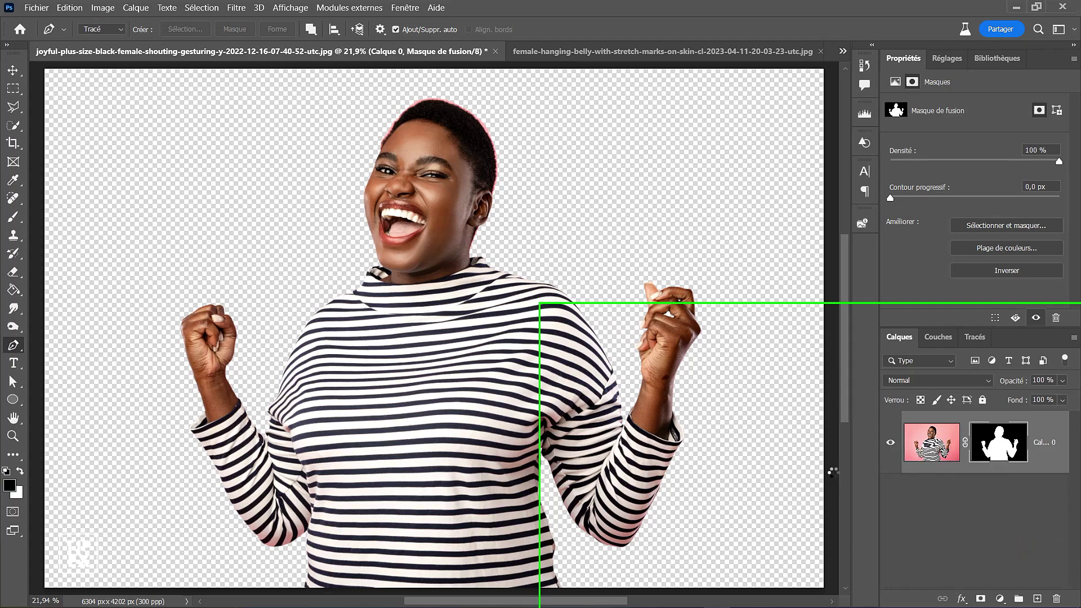
key("F5")
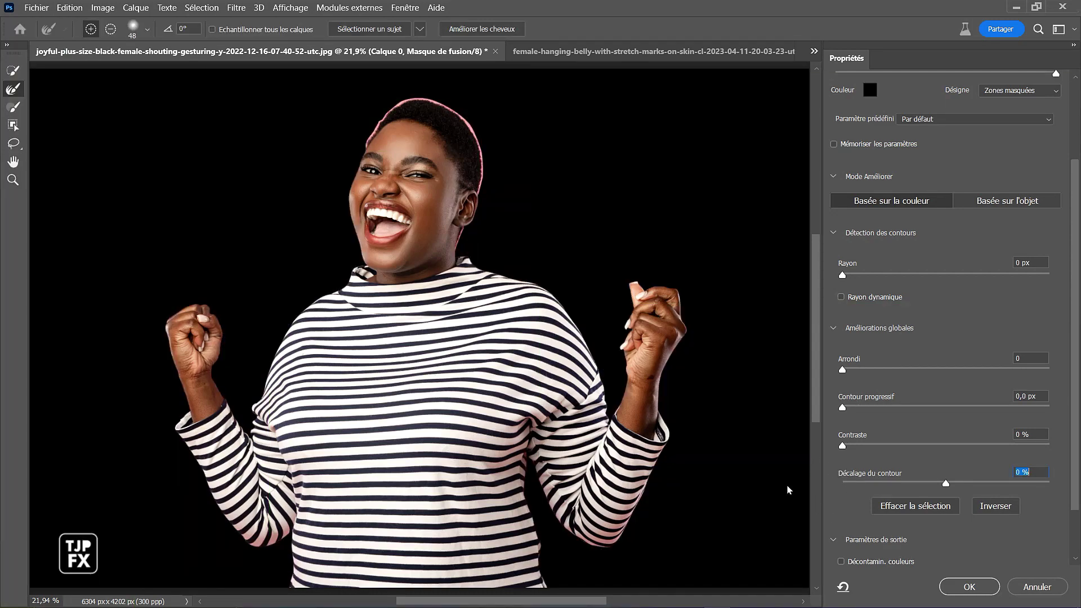
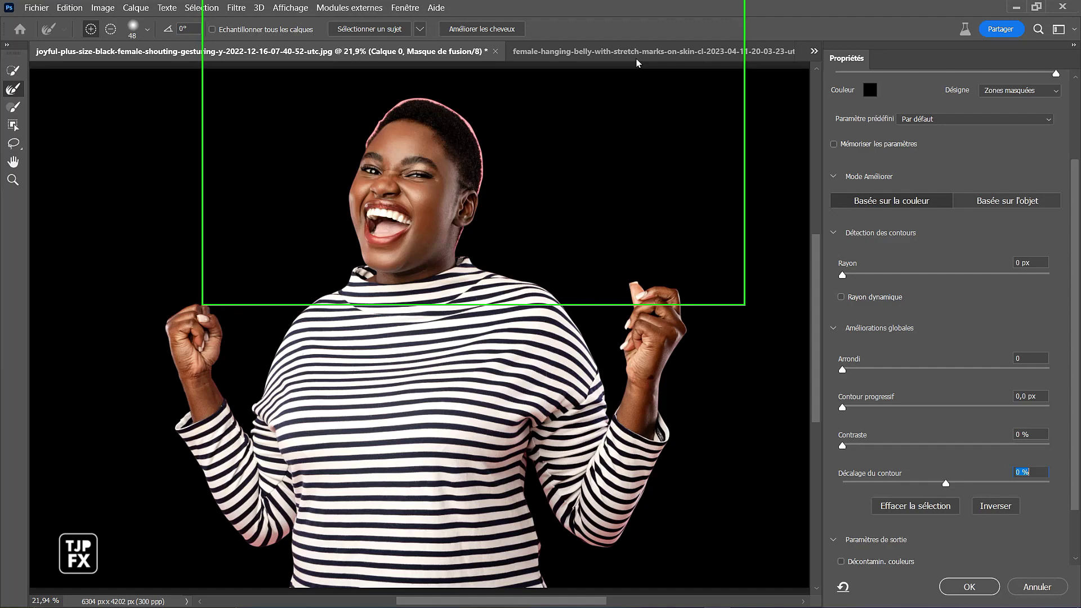
- Reduce the Refine Edge brush to 25 px for the hairline along the forehead
key("ctrl+plus")
key("ctrl+plus")
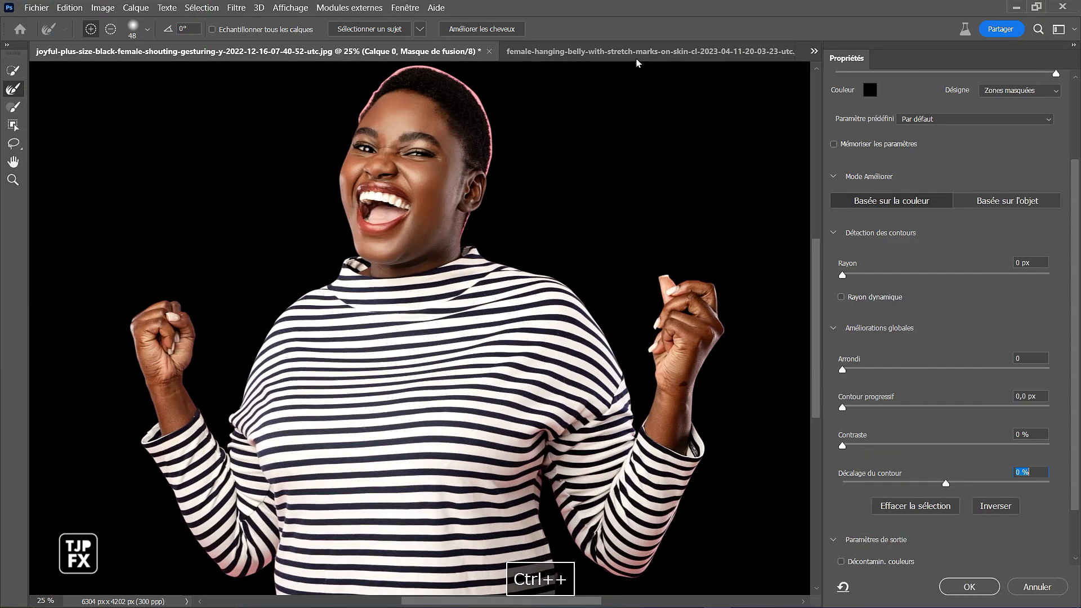
key("ctrl+plus")
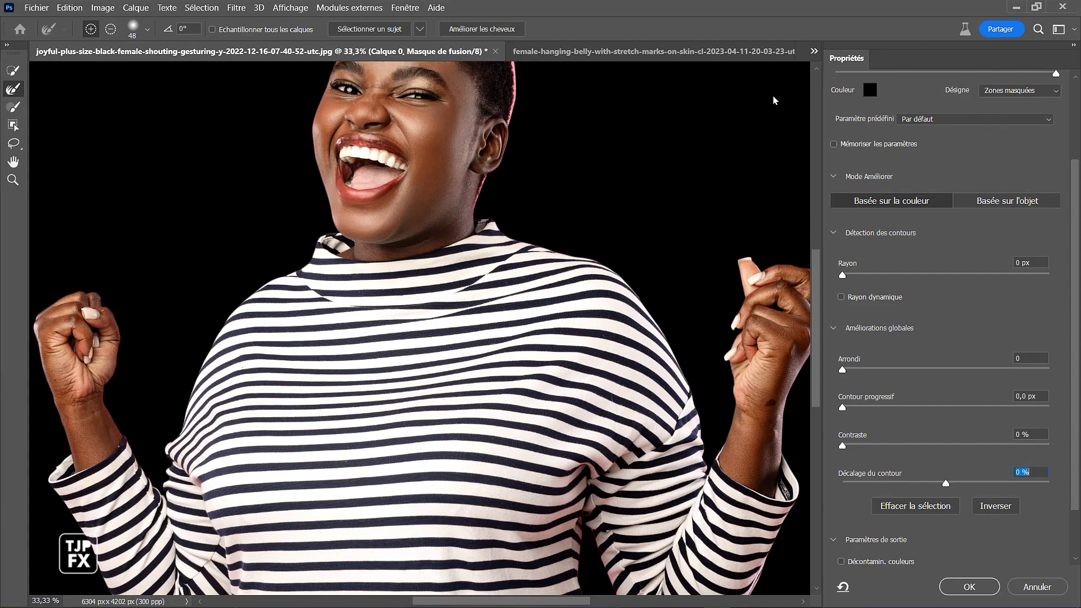
key("ctrl")
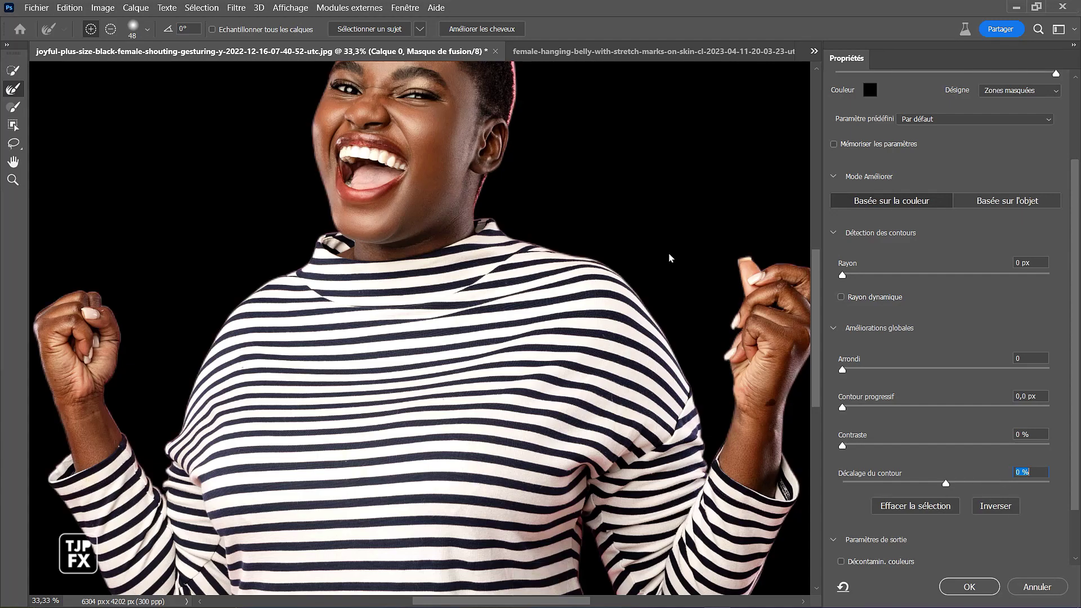
key("ctrl+plus")
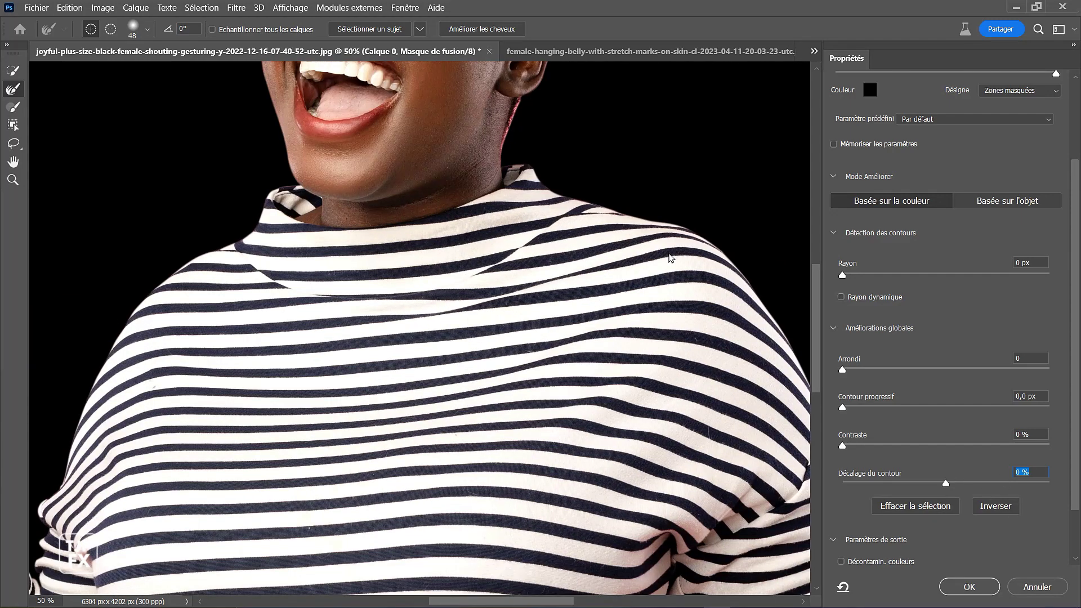
left_click_drag(815, 292, 825, 200)
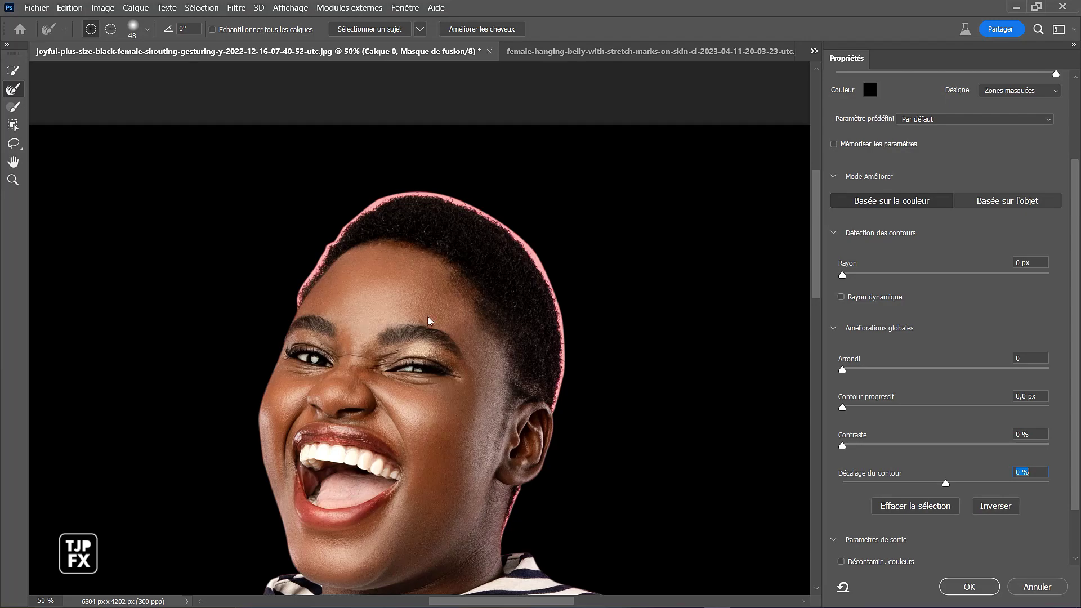
key("space")
key("ctrl+space")
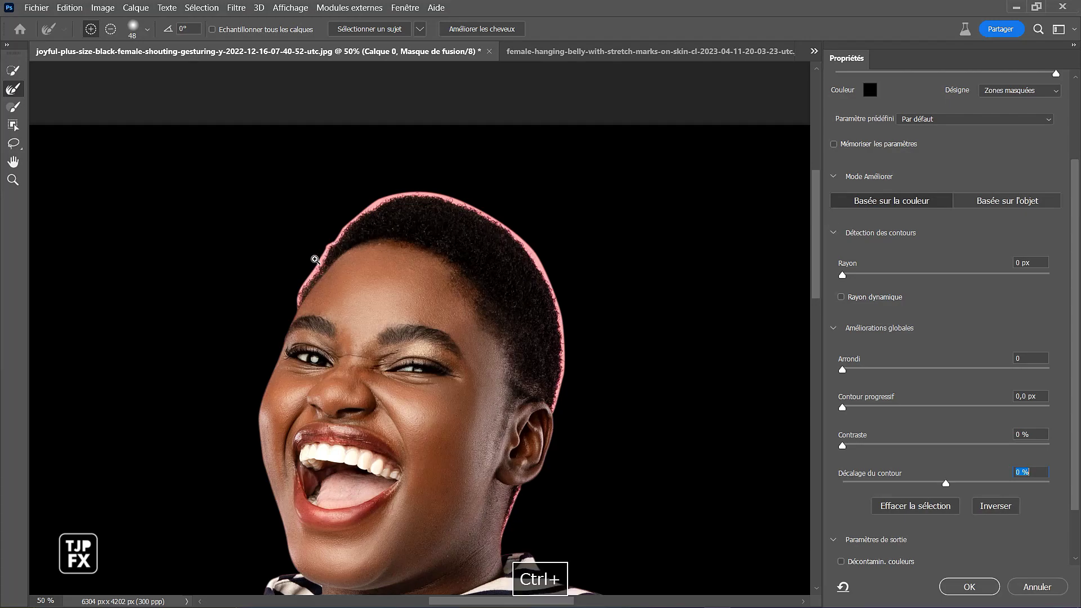
left_click_drag(335, 269, 380, 293)
mouse_move(383, 297)
left_mouse_down()
mouse_move(402, 311)
mouse_move(362, 276)
mouse_move(404, 301)
left_mouse_up()
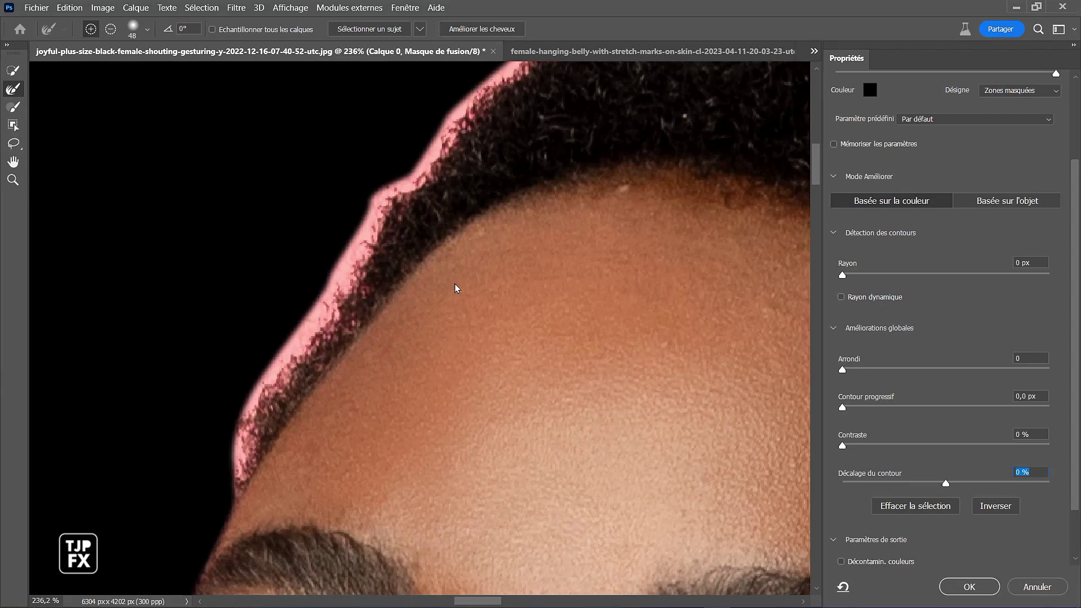
right_click(425, 293, "alt")
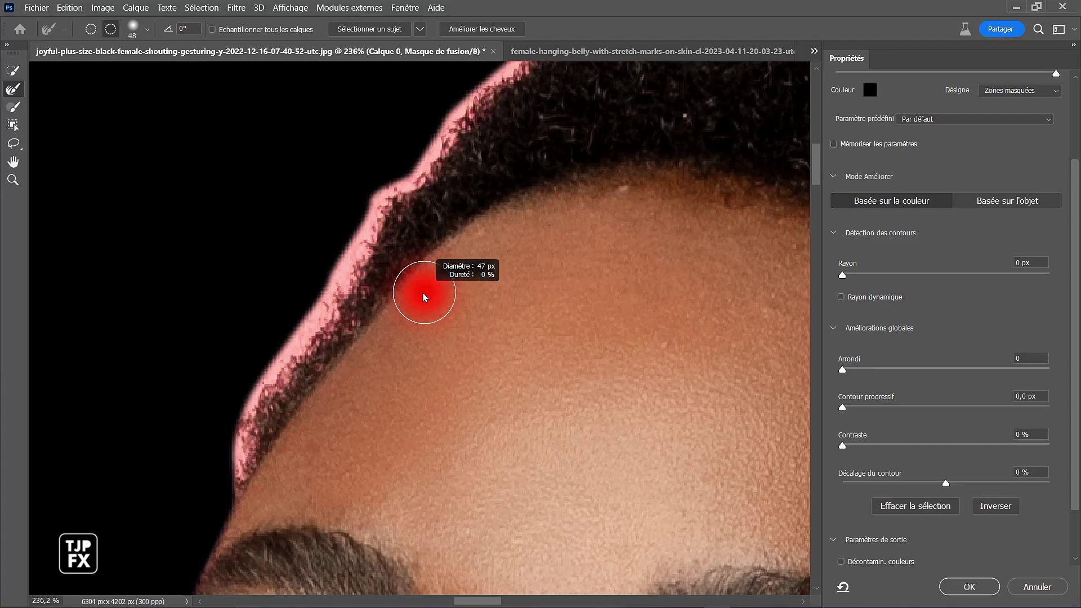
left_click_drag(418, 295, 388, 303)
right_click(405, 296)
- Brush the pink fringe off the hairline beside the forehead with the Refine Edge brush
left_click_drag(292, 365, 289, 371)
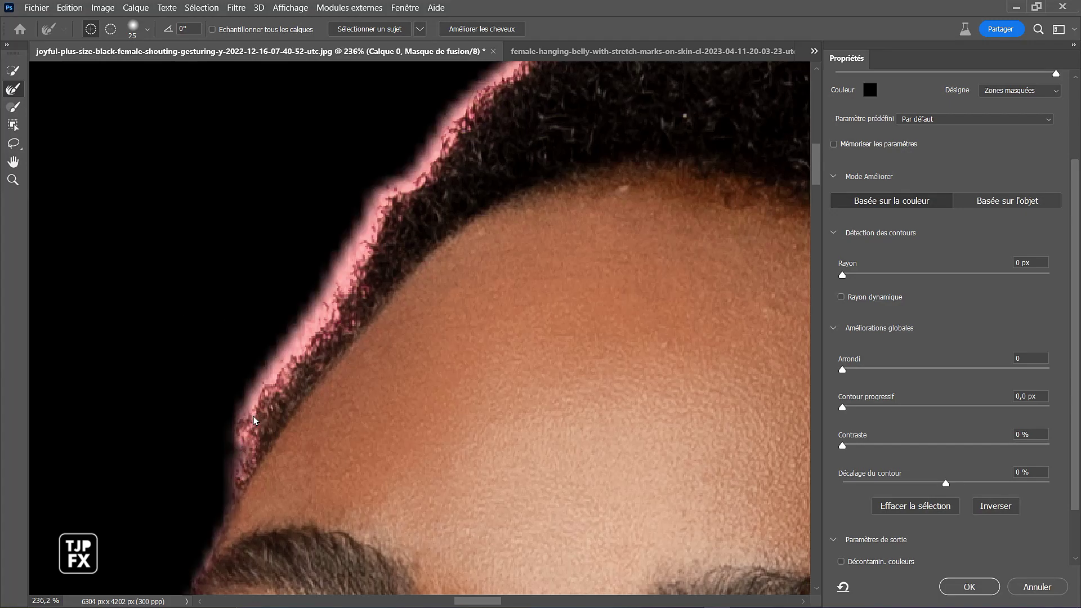
mouse_move(286, 376)
left_mouse_down()
mouse_move(298, 350)
mouse_move(252, 431)
mouse_move(267, 402)
left_mouse_up()
mouse_move(306, 345)
left_mouse_down()
mouse_move(353, 252)
mouse_move(402, 193)
mouse_move(372, 234)
left_mouse_up()
left_click_drag(342, 279, 277, 373)
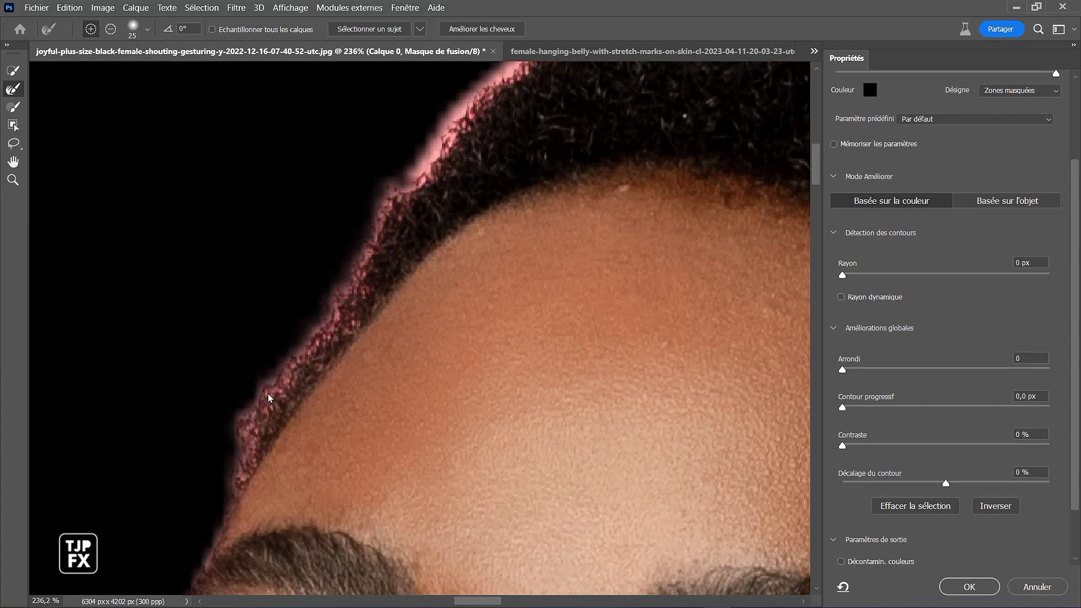
mouse_move(360, 283)
left_mouse_down()
mouse_move(443, 160)
mouse_move(388, 197)
mouse_move(445, 127)
mouse_move(358, 288)
left_mouse_up()
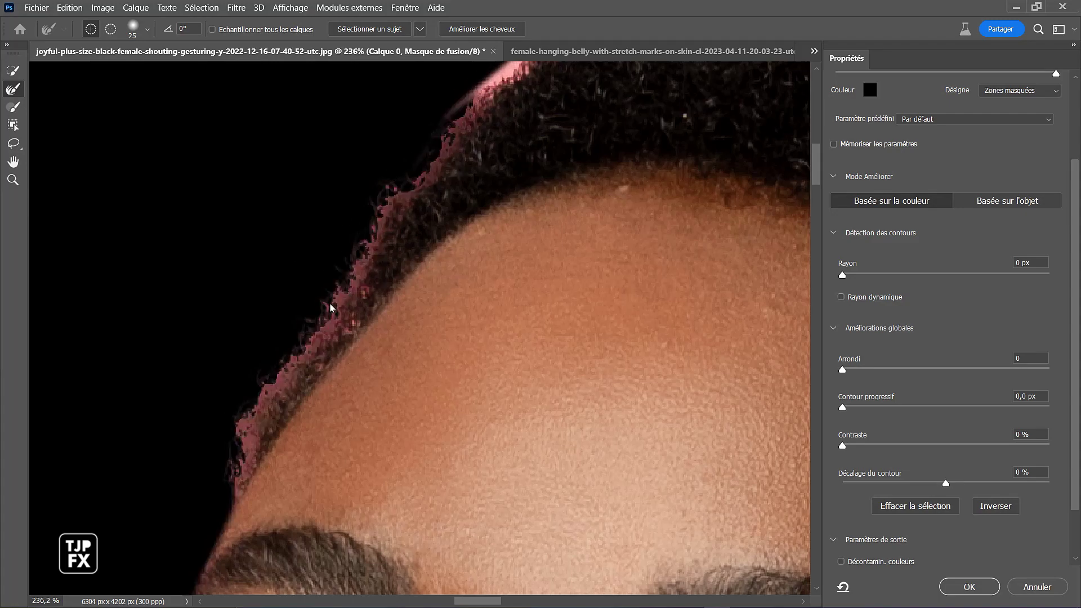
- Refine the hair edge across the top of the head, brushing over the remaining pink band
key("space")
left_click_drag(492, 208, 316, 366)
left_click_drag(205, 337, 172, 280)
key("space")
left_click_drag(223, 307, 296, 352)
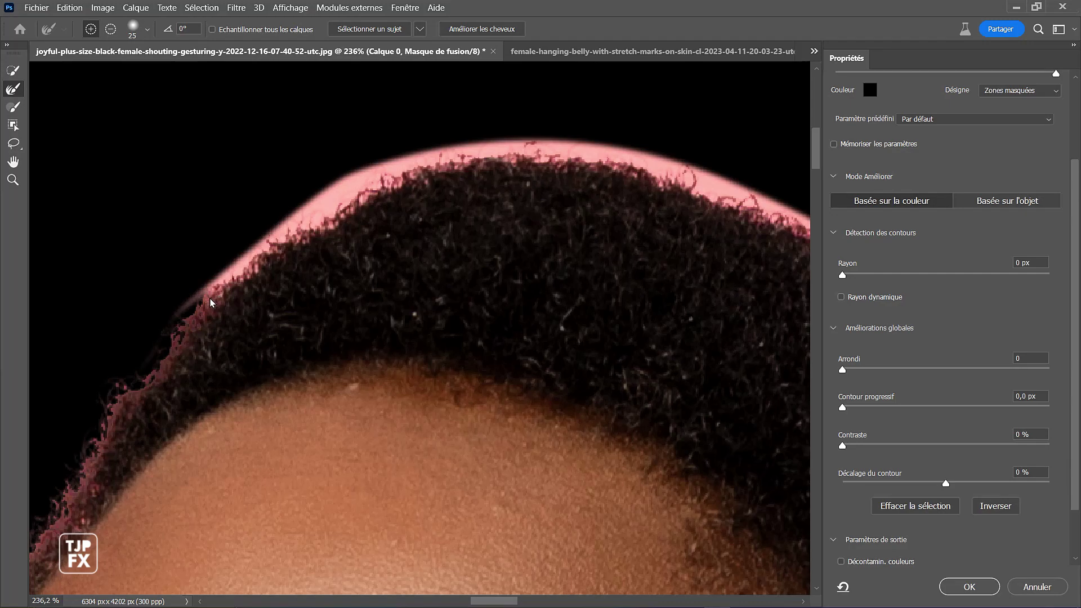
mouse_move(220, 295)
left_mouse_down()
mouse_move(353, 194)
mouse_move(468, 151)
mouse_move(537, 147)
mouse_move(644, 168)
mouse_move(567, 153)
mouse_move(441, 172)
left_mouse_up()
left_click_drag(349, 206, 288, 239)
left_click_drag(230, 276, 213, 300)
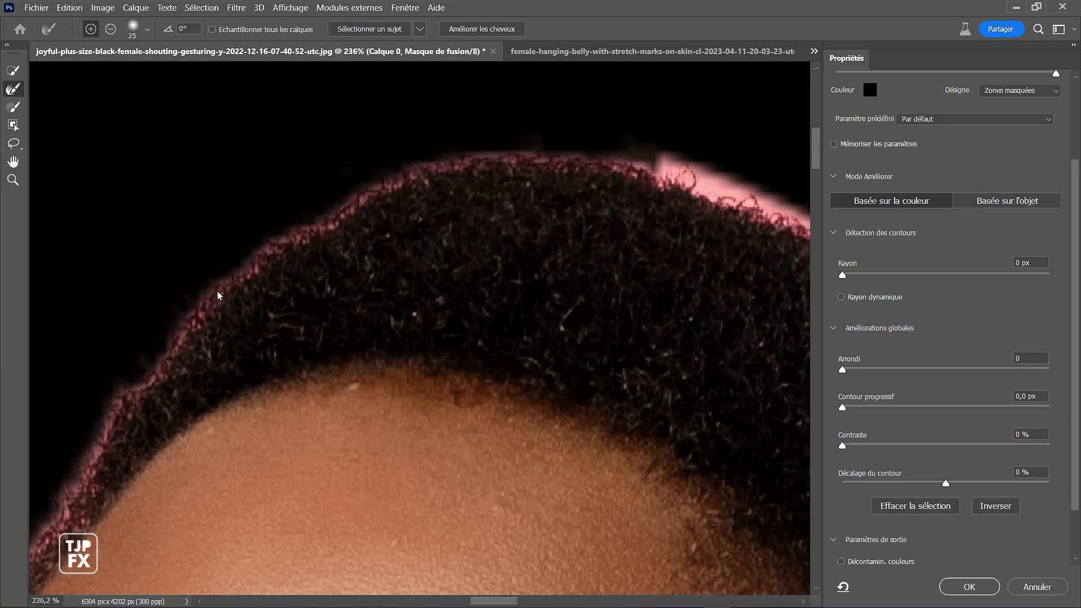
mouse_move(751, 216)
left_mouse_down()
mouse_move(761, 209)
mouse_move(674, 167)
left_mouse_up()
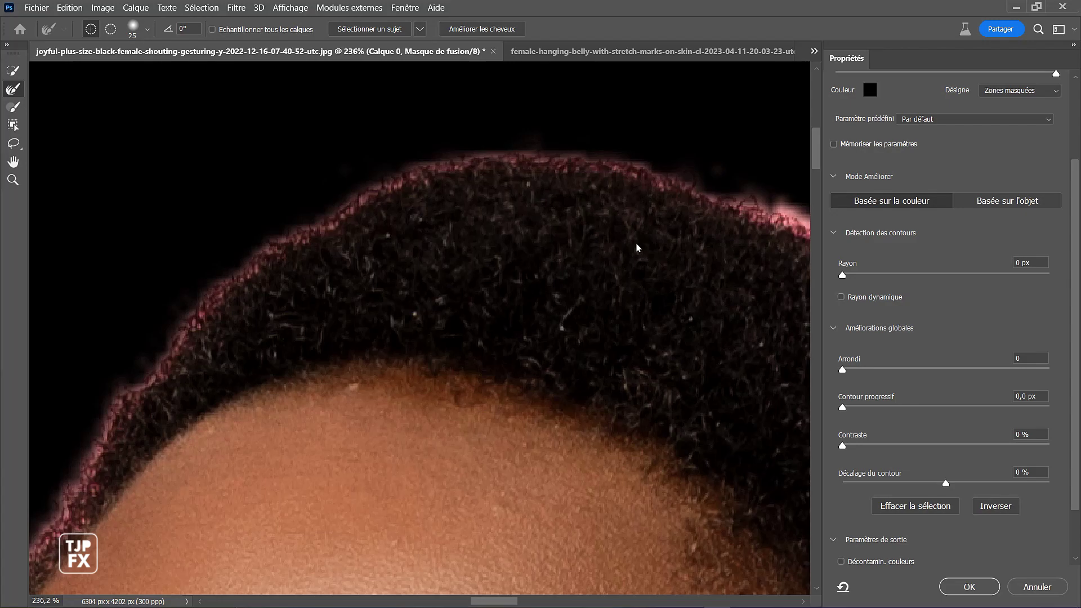
- Refine the hair edge along the upper back curve of the head with the same brush
key("space")
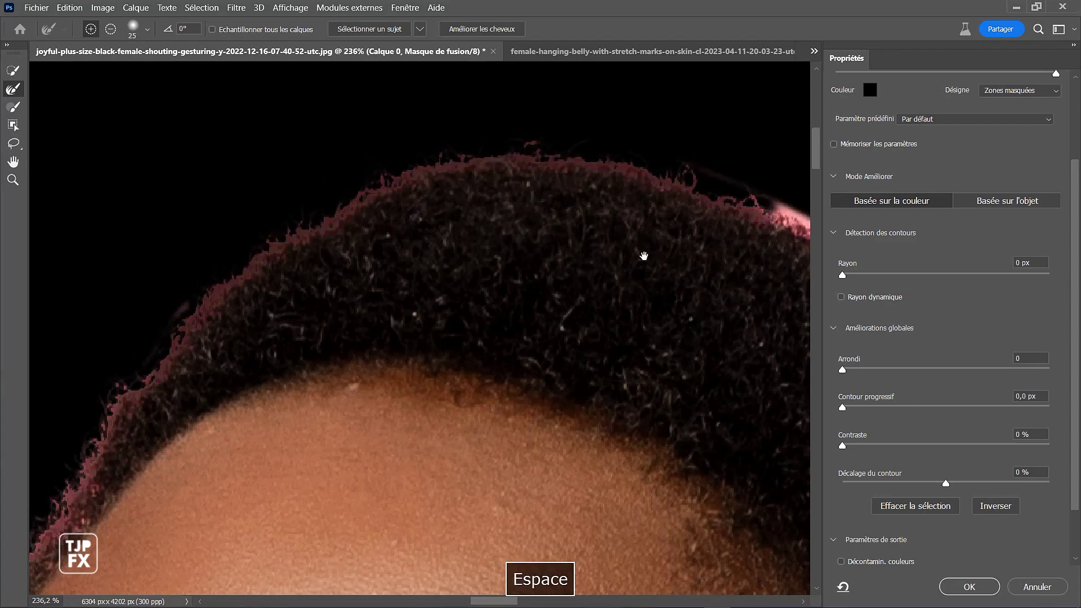
left_click_drag(661, 272, 285, 229)
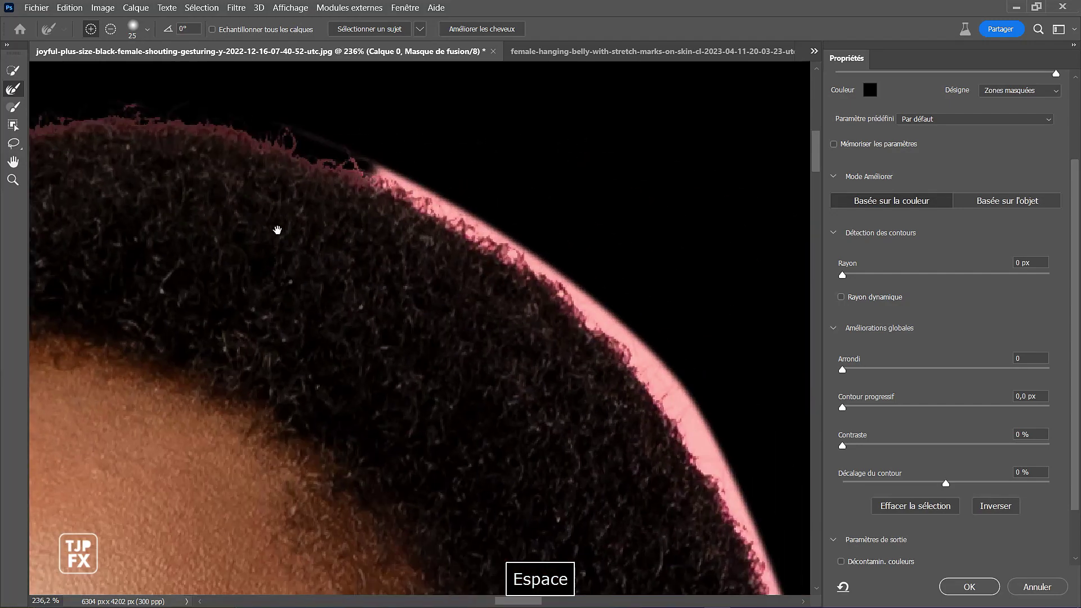
left_click_drag(396, 193, 310, 286)
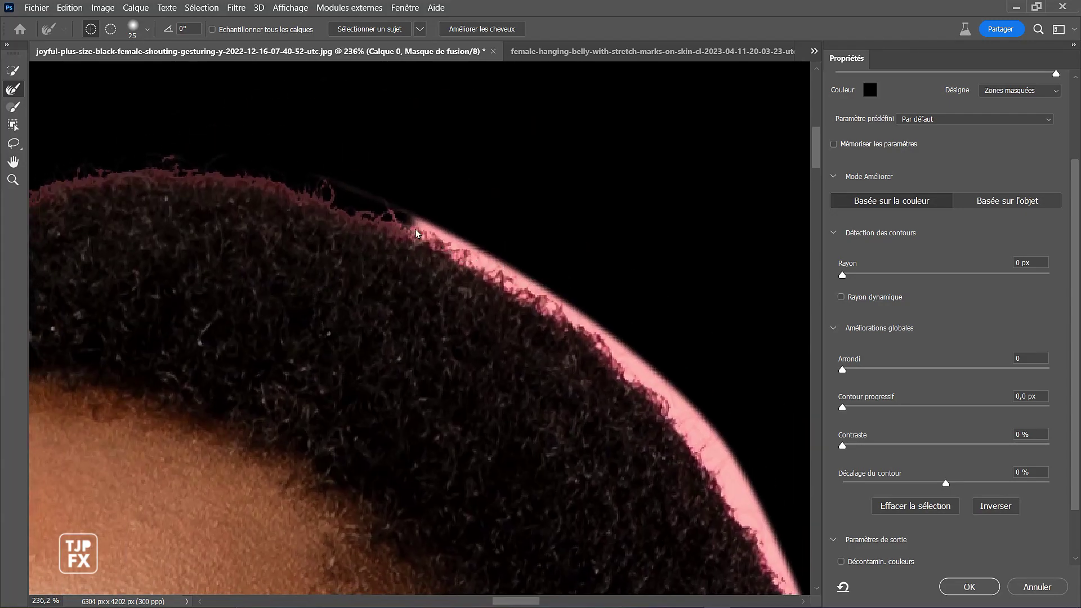
mouse_move(484, 263)
left_mouse_down()
mouse_move(566, 314)
mouse_move(376, 231)
left_mouse_up()
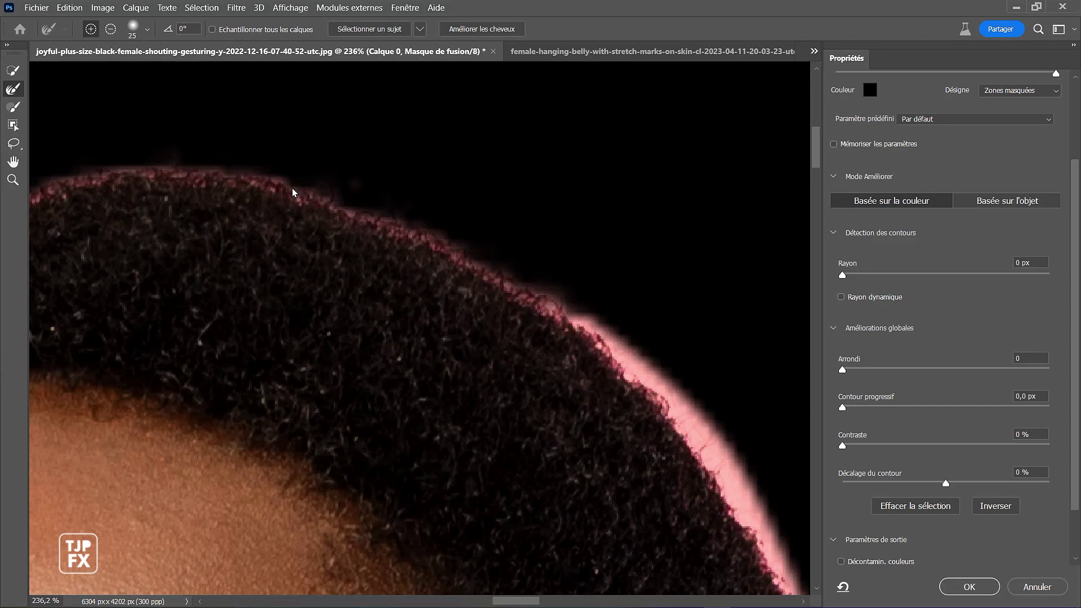
mouse_move(441, 252)
left_mouse_down()
mouse_move(581, 316)
mouse_move(637, 361)
mouse_move(736, 519)
left_mouse_up()
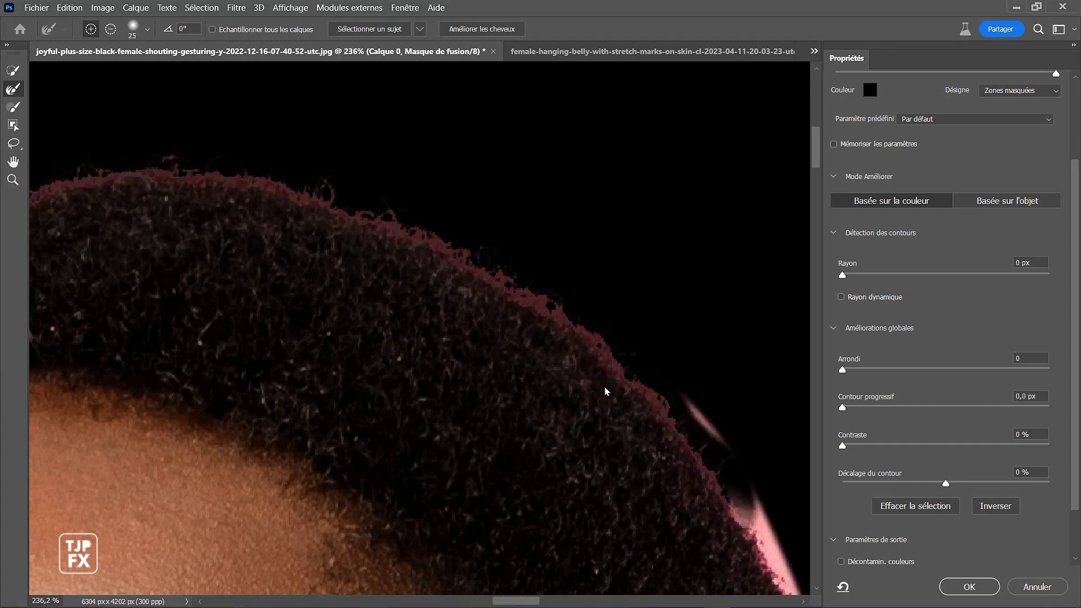
- Brush over the leftover pink patches and the hair edge down the back of the head
key("space")
left_click_drag(614, 327, 417, 125)
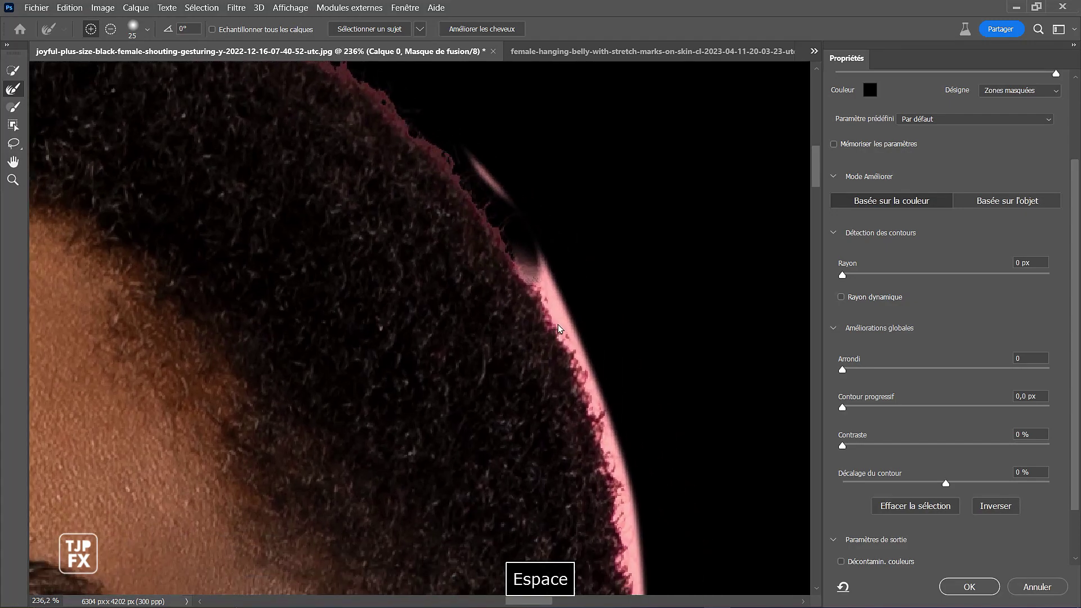
mouse_move(526, 275)
left_mouse_down()
mouse_move(593, 392)
mouse_move(478, 162)
mouse_move(512, 216)
left_mouse_up()
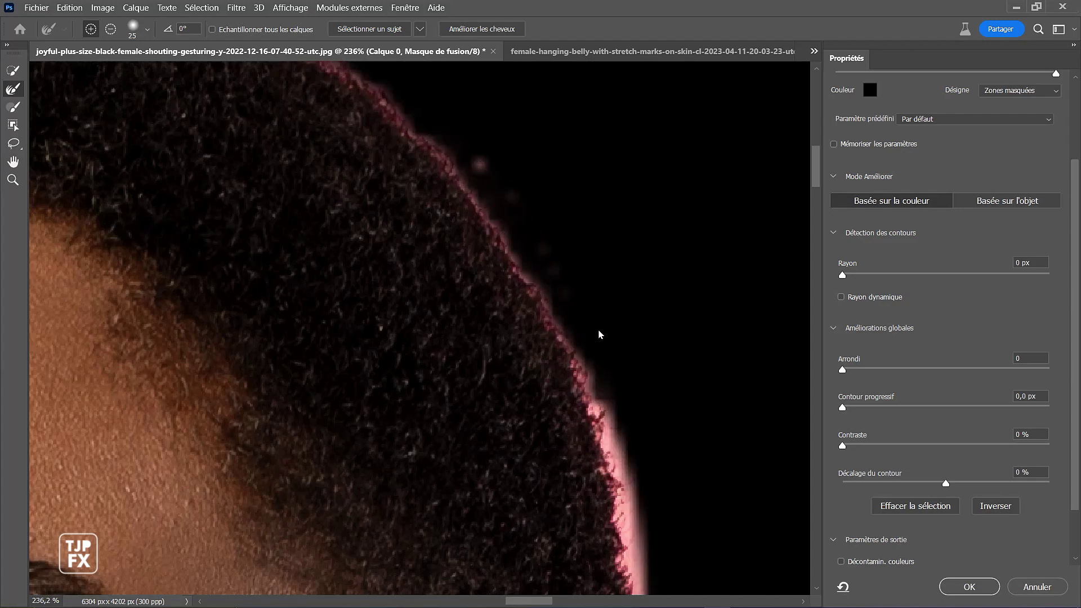
mouse_move(624, 542)
left_mouse_down()
mouse_move(589, 418)
mouse_move(530, 311)
left_mouse_up()
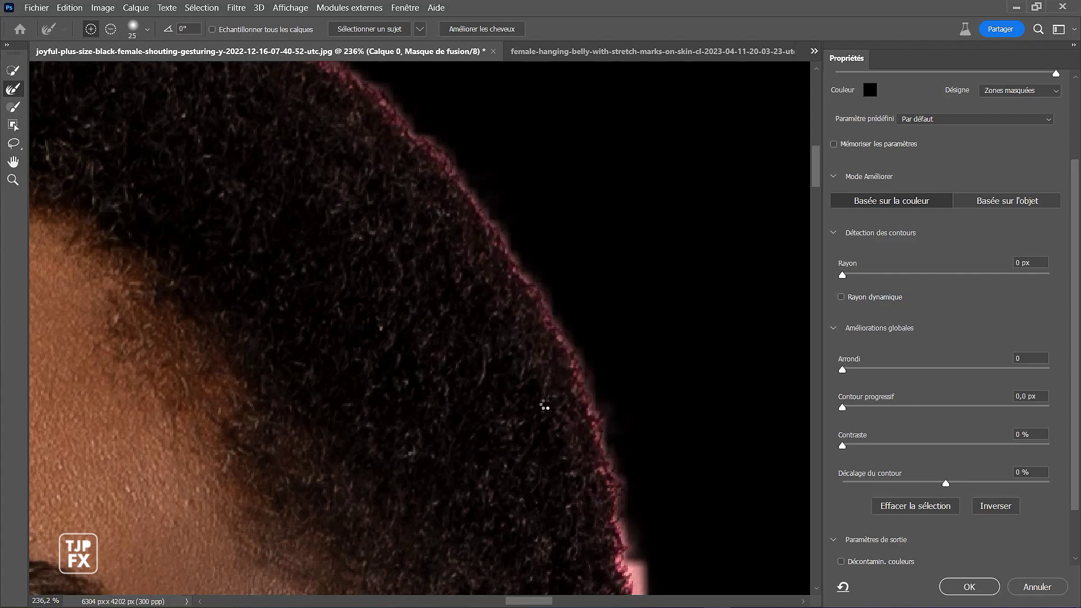
- Refine the lower hair edge behind the head, down to the top of the ear
key("space")
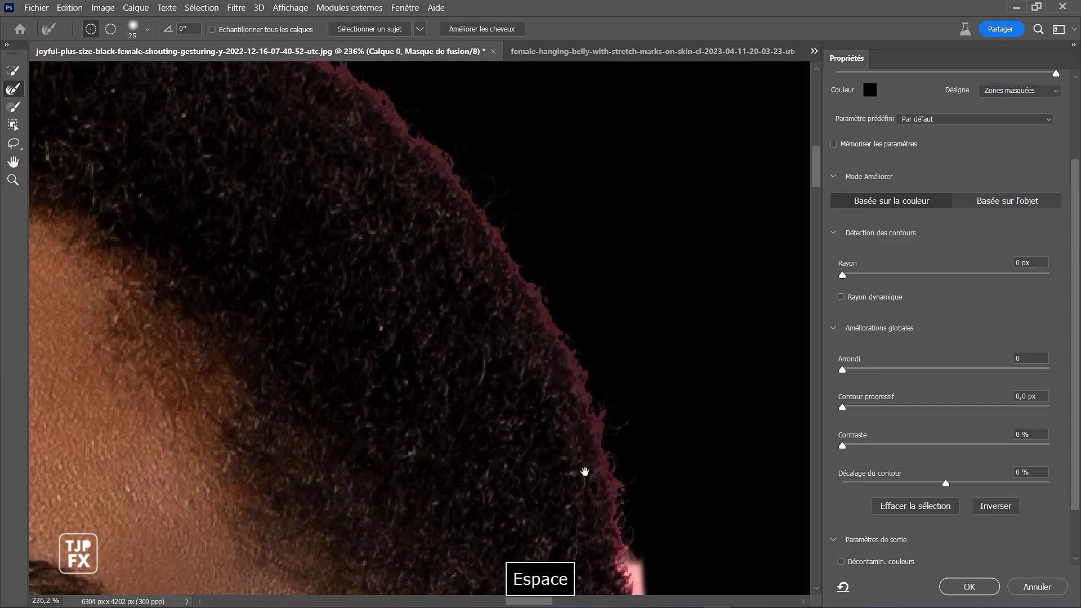
left_click_drag(594, 424, 595, 414)
left_click_drag(576, 267, 527, 93)
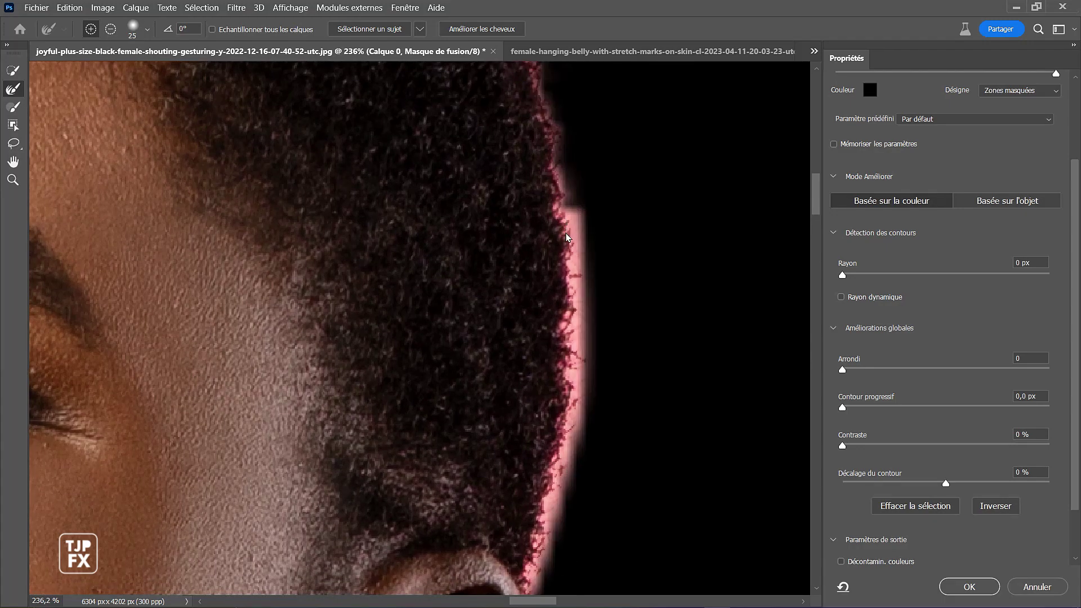
mouse_move(569, 297)
left_mouse_down()
mouse_move(565, 435)
mouse_move(526, 580)
mouse_move(548, 560)
mouse_move(549, 520)
left_mouse_up()
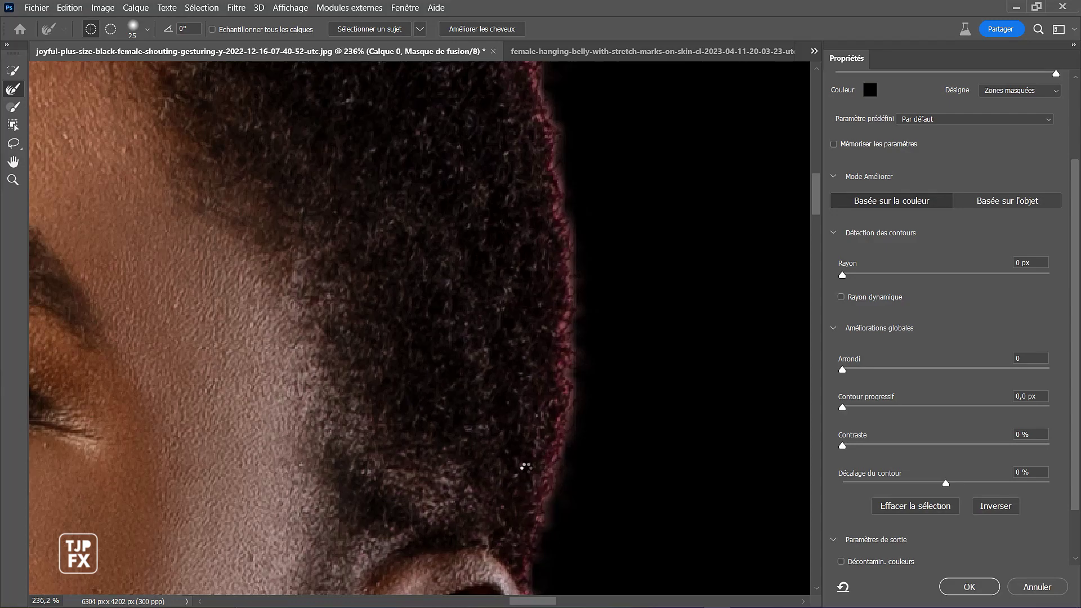
key("ctrl+shift+z")
key("space")
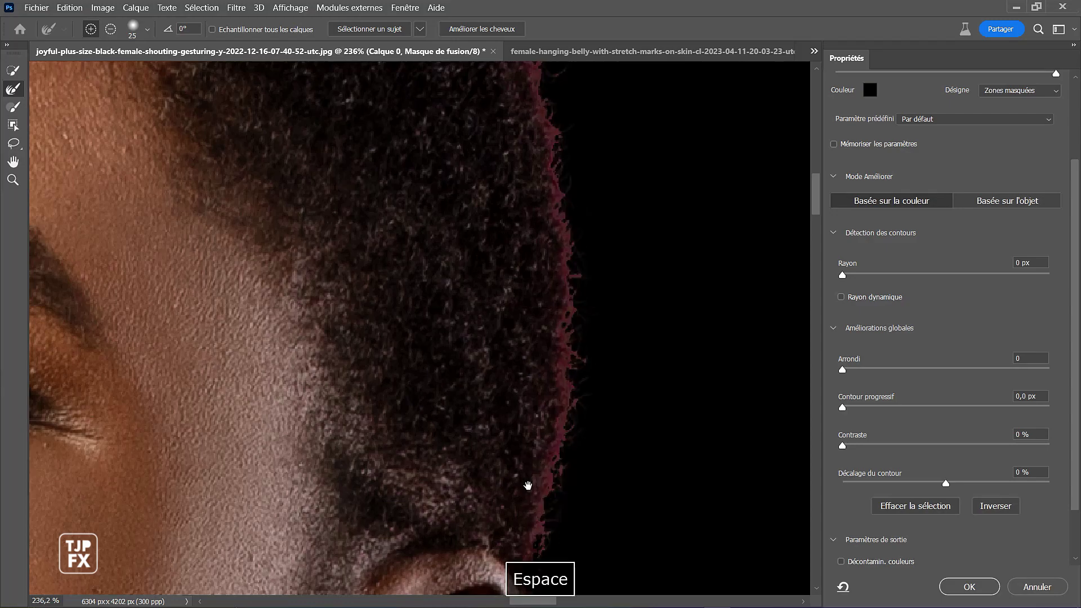
left_click_drag(535, 487, 521, 301)
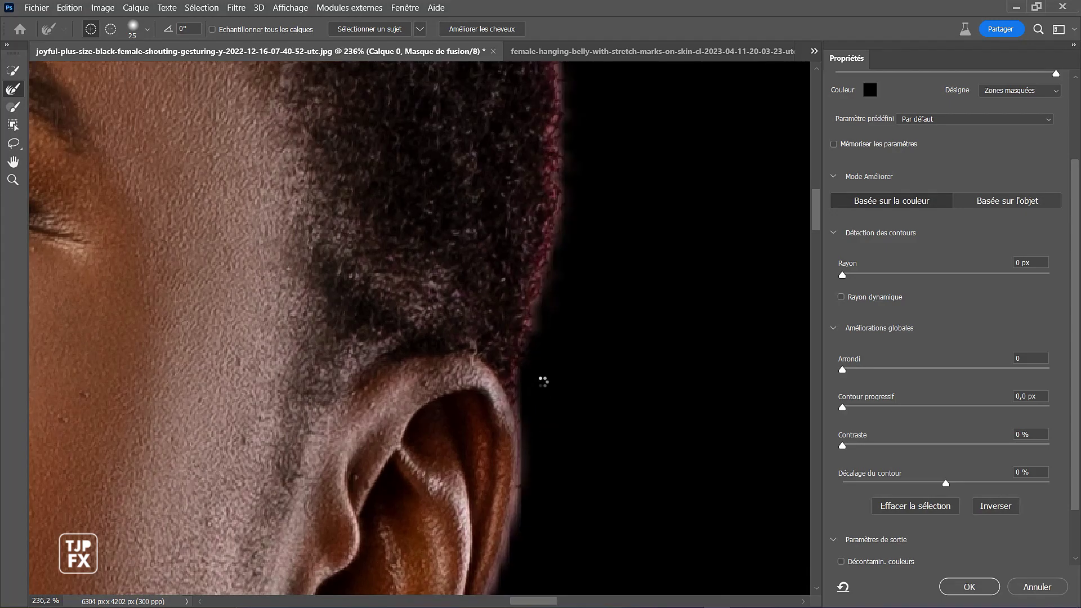
- Brush the pink hair edge on the nape, from below the earlobe down the neck
left_click_drag(542, 346, 473, 362)
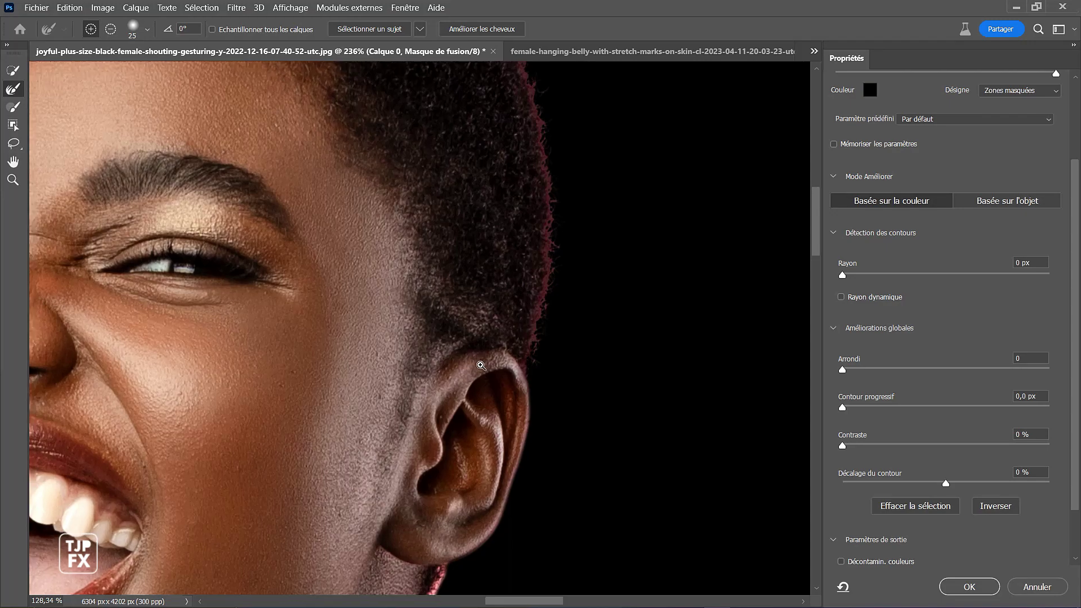
left_click_drag(473, 489, 508, 236)
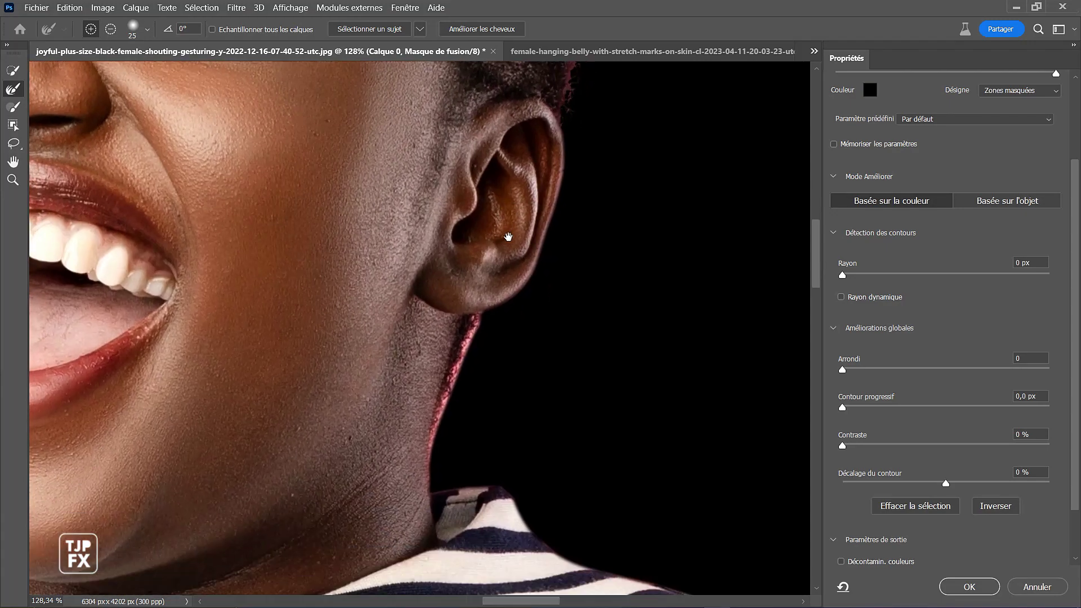
left_click_drag(467, 383, 482, 388)
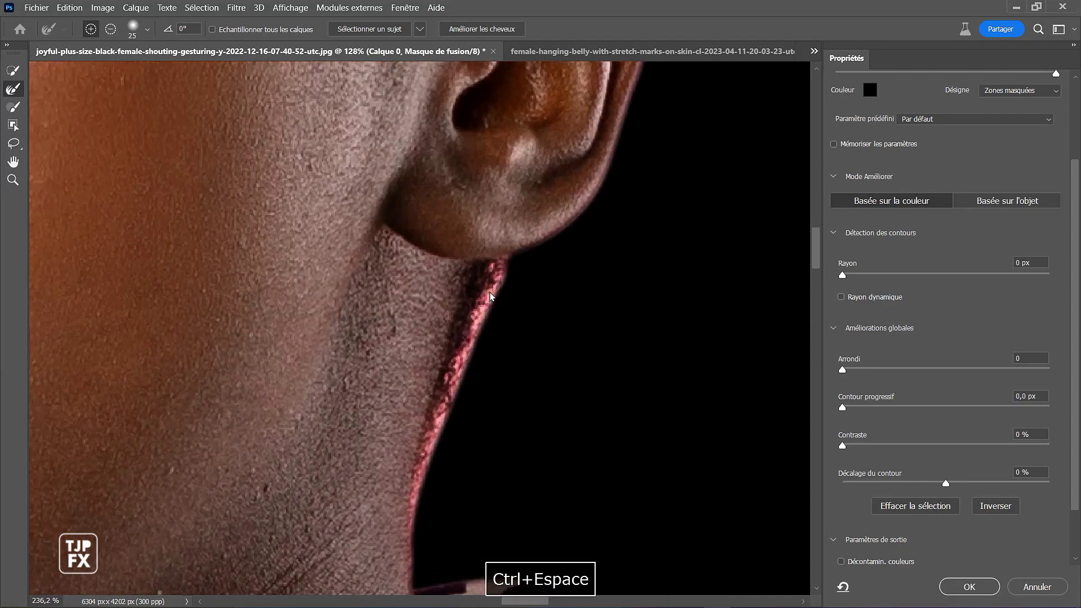
left_click_drag(496, 267, 477, 297)
left_click_drag(456, 345, 424, 513)
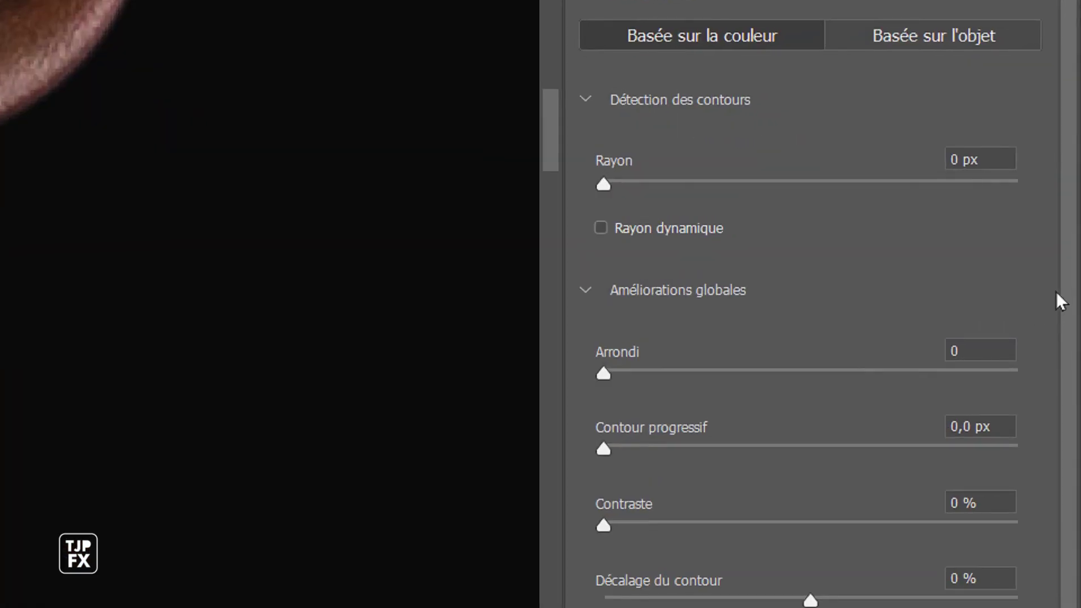
- Set the global refinements to a -37 % edge shift, 0.6 px feather and 8 % contrast
left_click_drag(1074, 282, 1077, 398)
left_click_drag(811, 478, 774, 459)
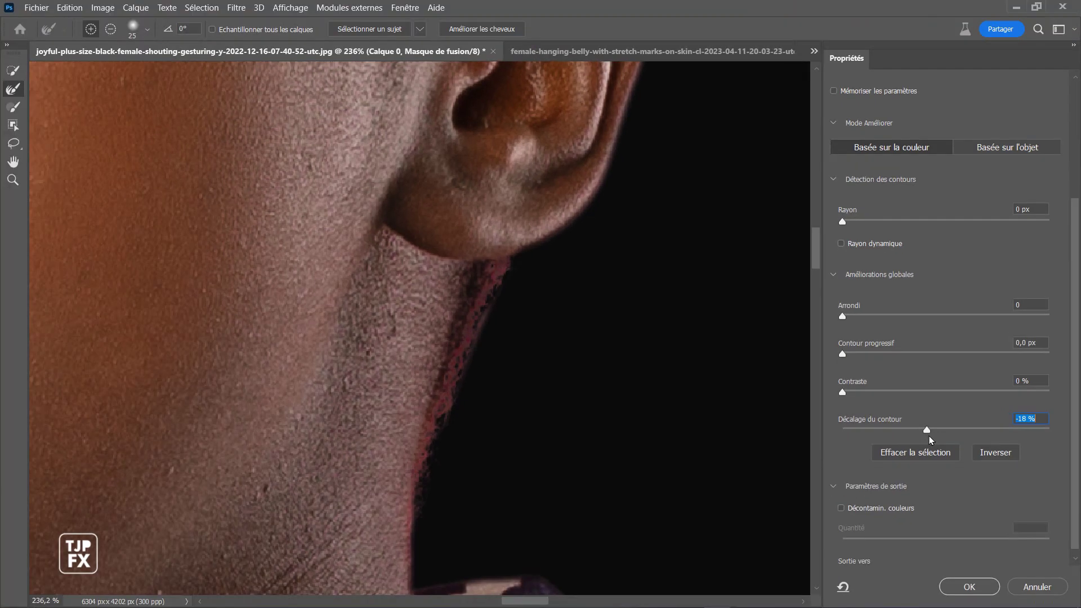
left_click_drag(928, 432, 913, 432)
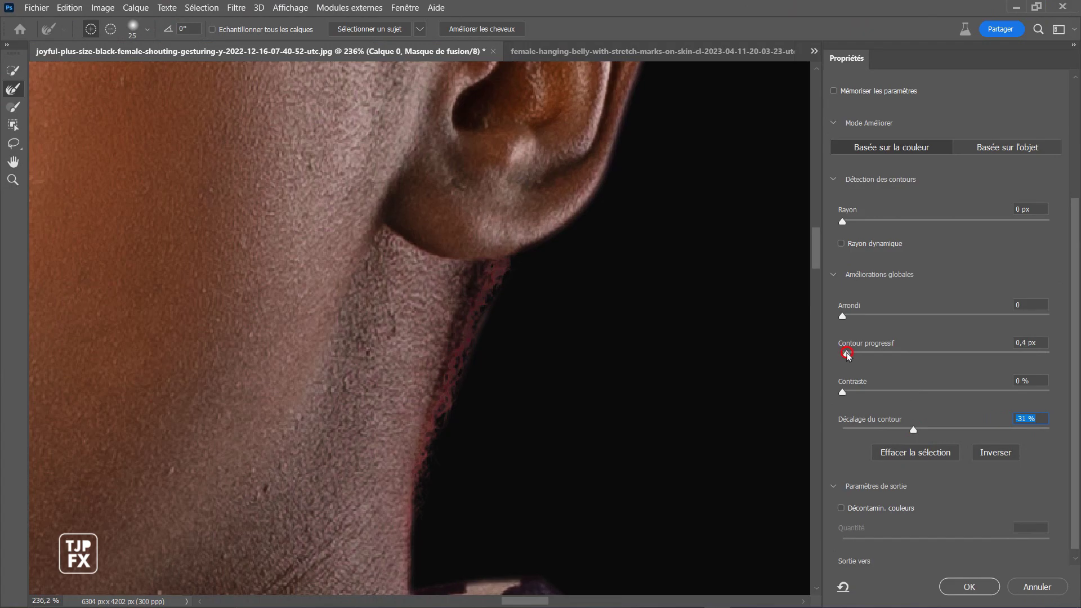
left_click_drag(849, 353, 854, 354)
left_click_drag(843, 392, 866, 397)
left_click_drag(912, 430, 907, 437)
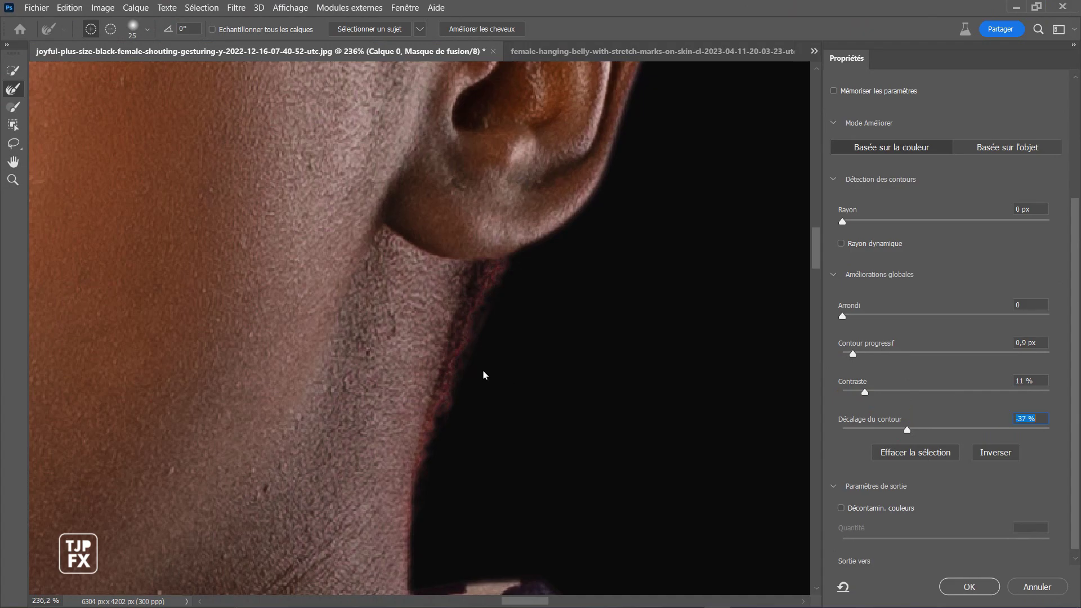
left_click_drag(853, 355, 849, 355)
left_click_drag(864, 390, 860, 390)
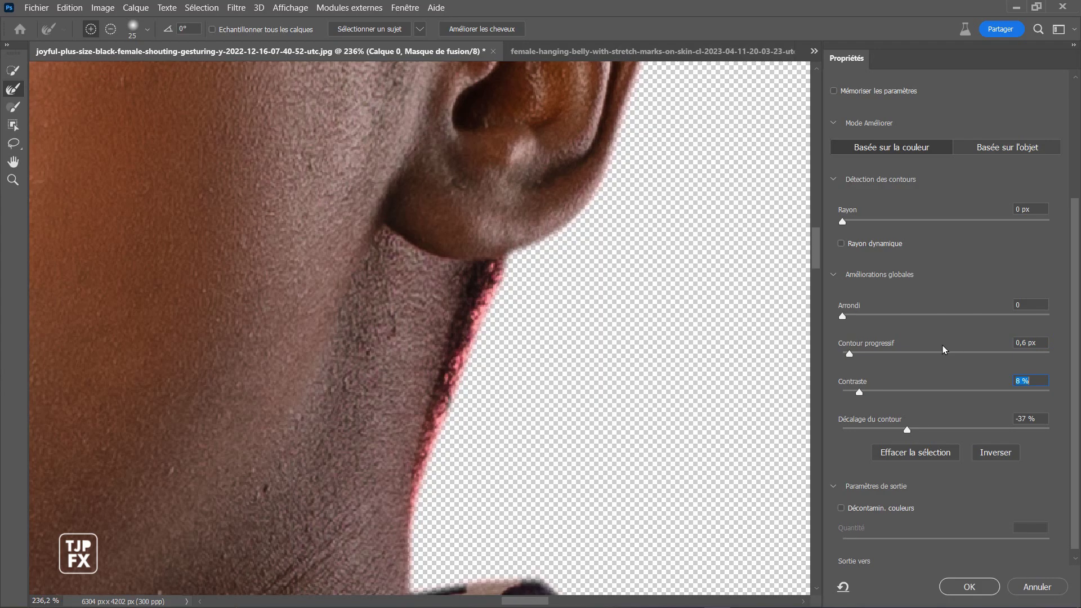
- Examine the refined edges around the neck, head and whole figure against the black overlay
key("ctrl+minus")
key("ctrl+minus")
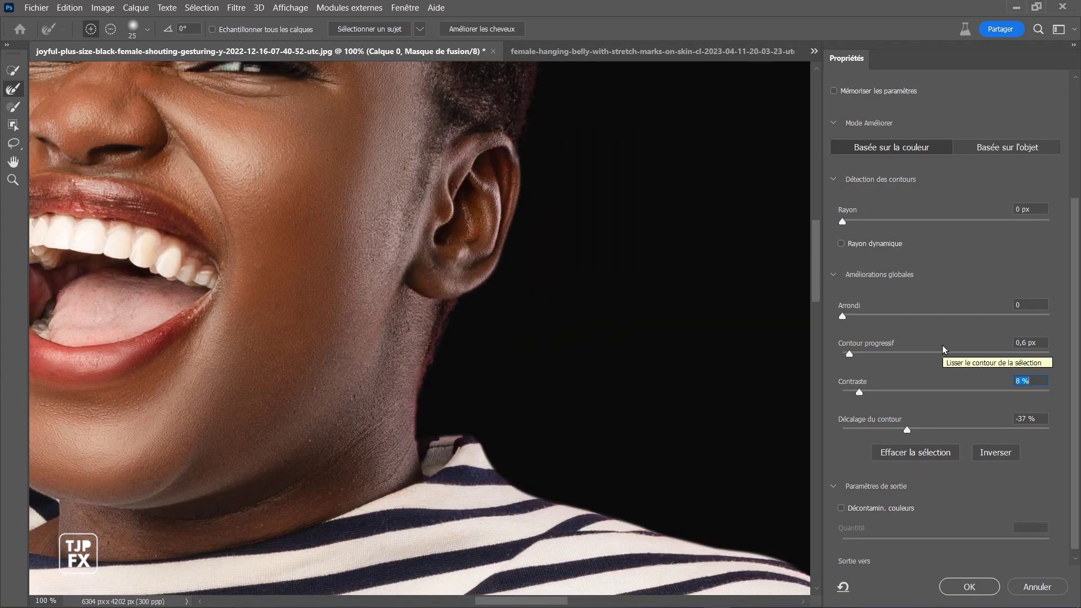
key("ctrl+minus")
key("ctrl+minus")
key("ctrl+minus")
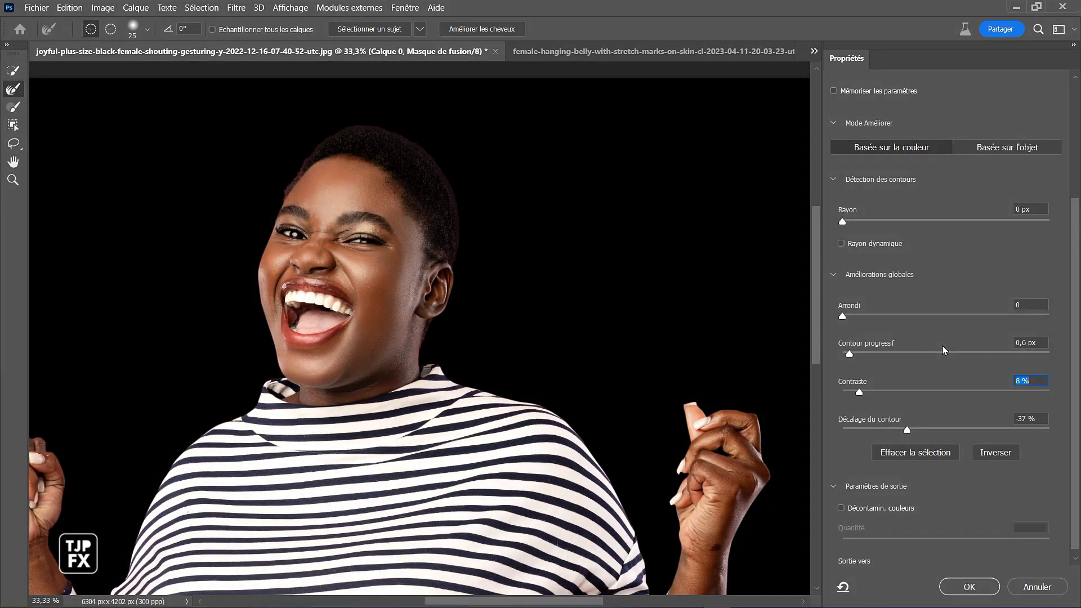
key("ctrl+0")
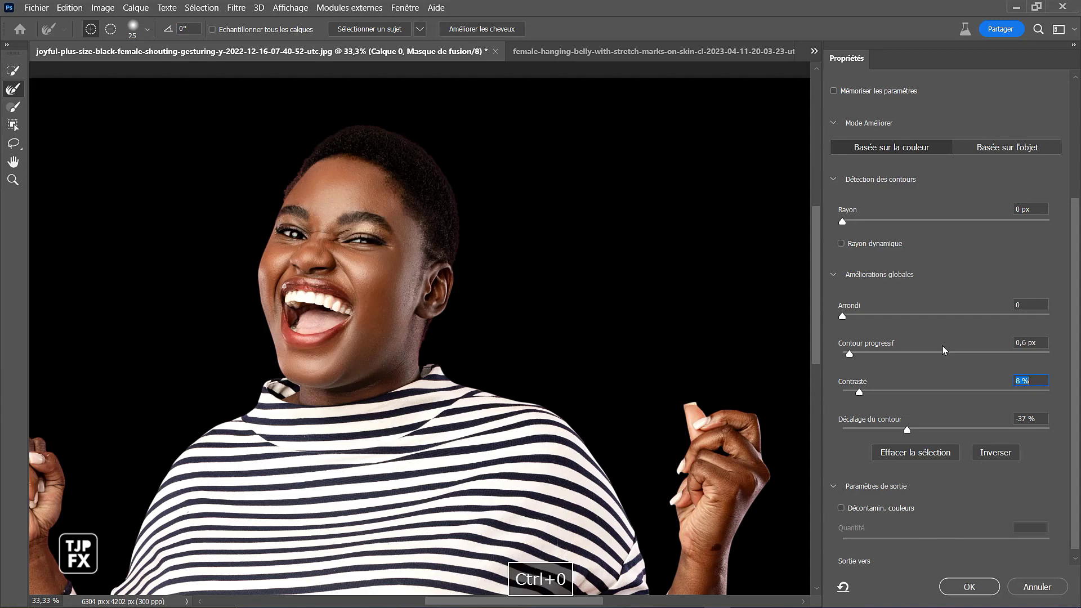
key("ctrl+minus")
key("ctrl+minus")
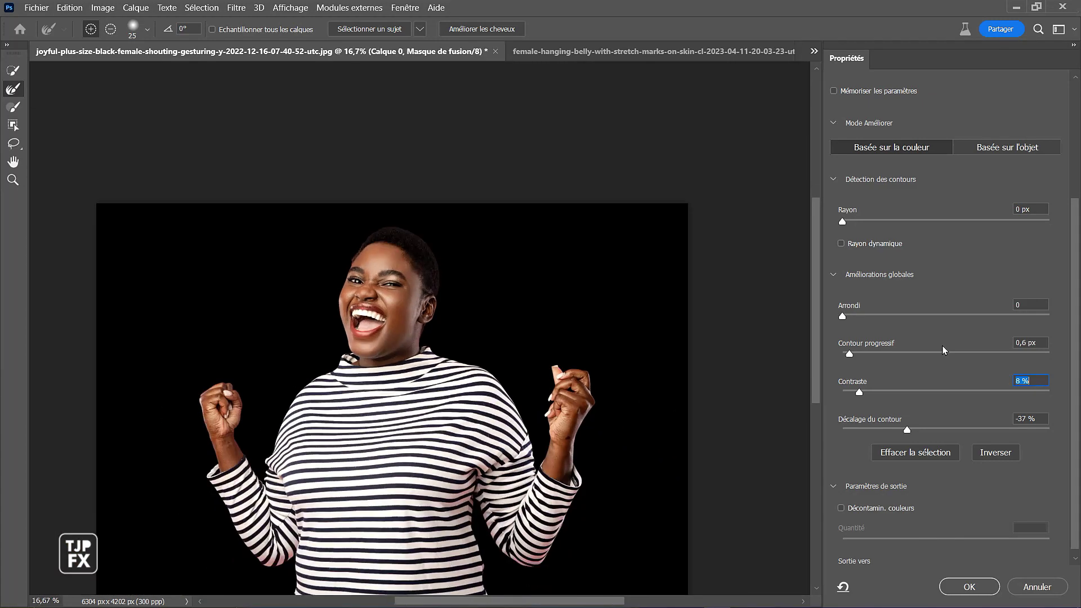
key("ctrl+minus")
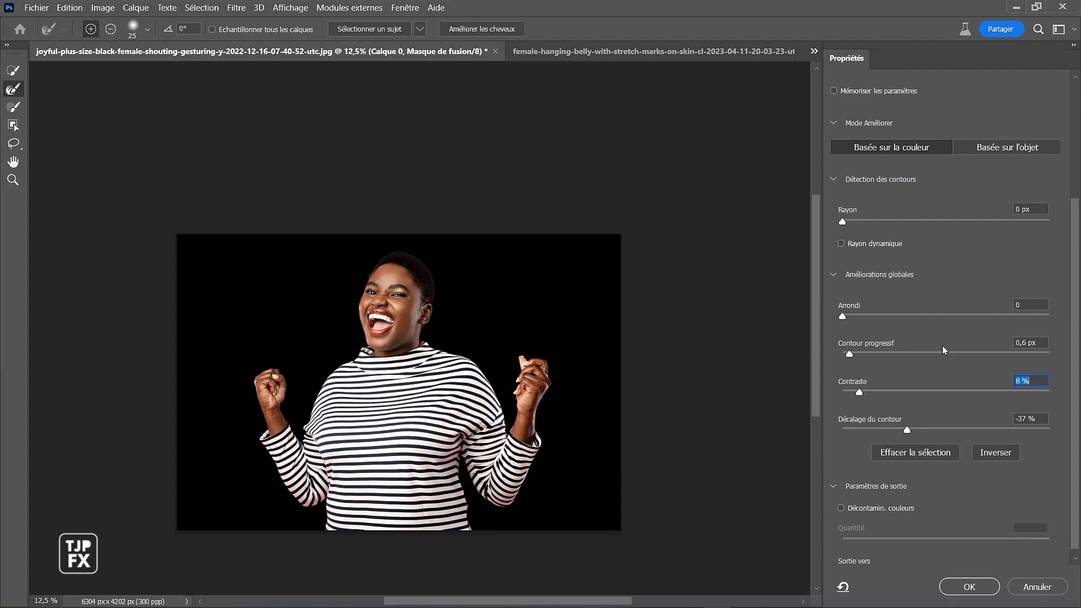
key("ctrl+plus")
key("ctrl+plus")
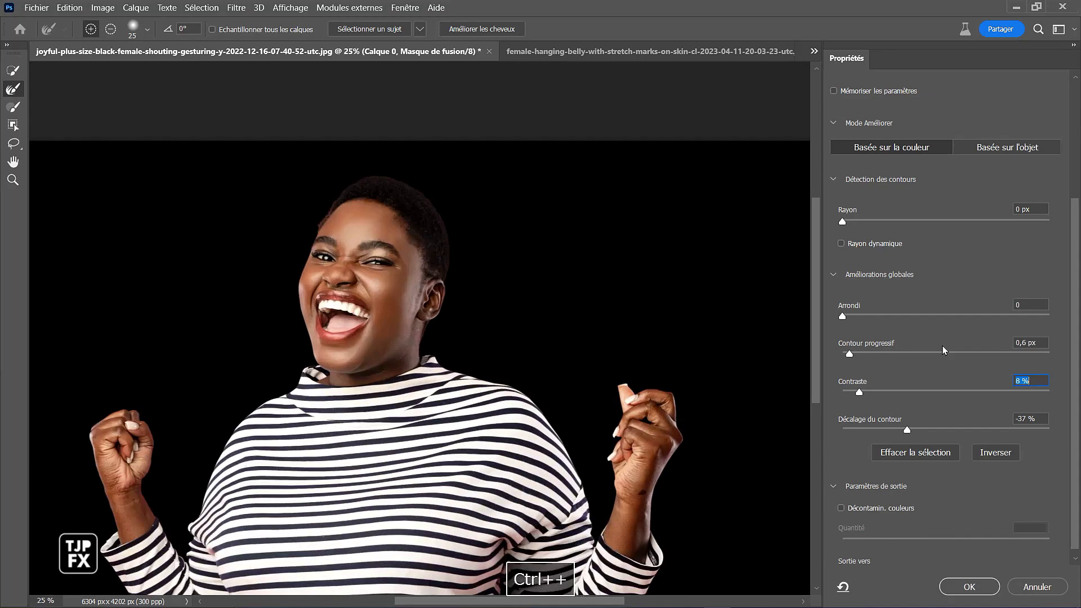
key("ctrl+plus")
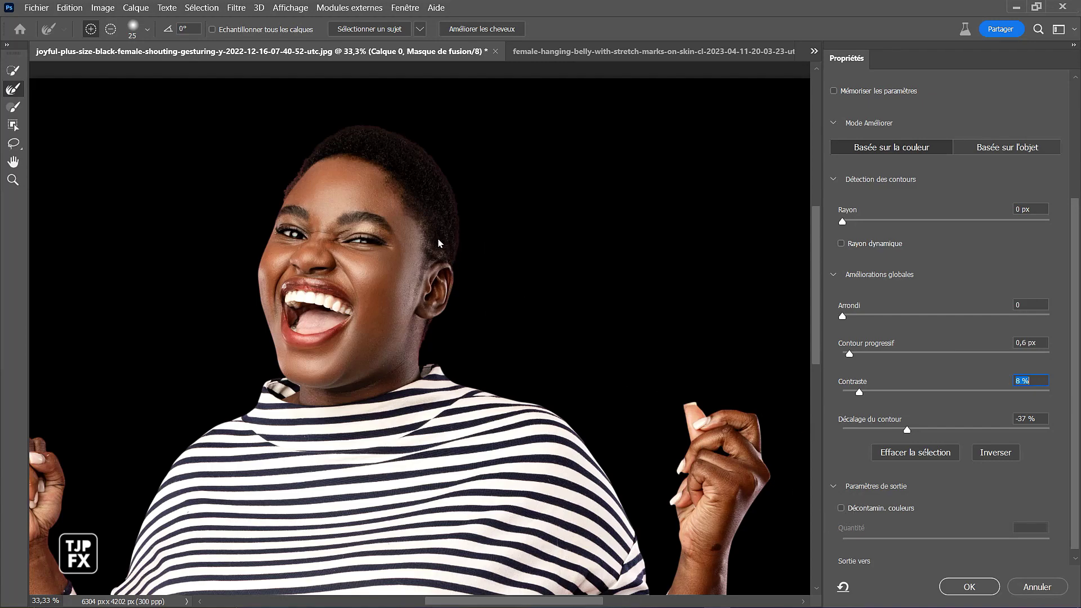
- Try colour decontamination on the hair edge at 100 % and at 17 %, and turn it off
left_click(841, 511)
left_click(841, 509)
key("space")
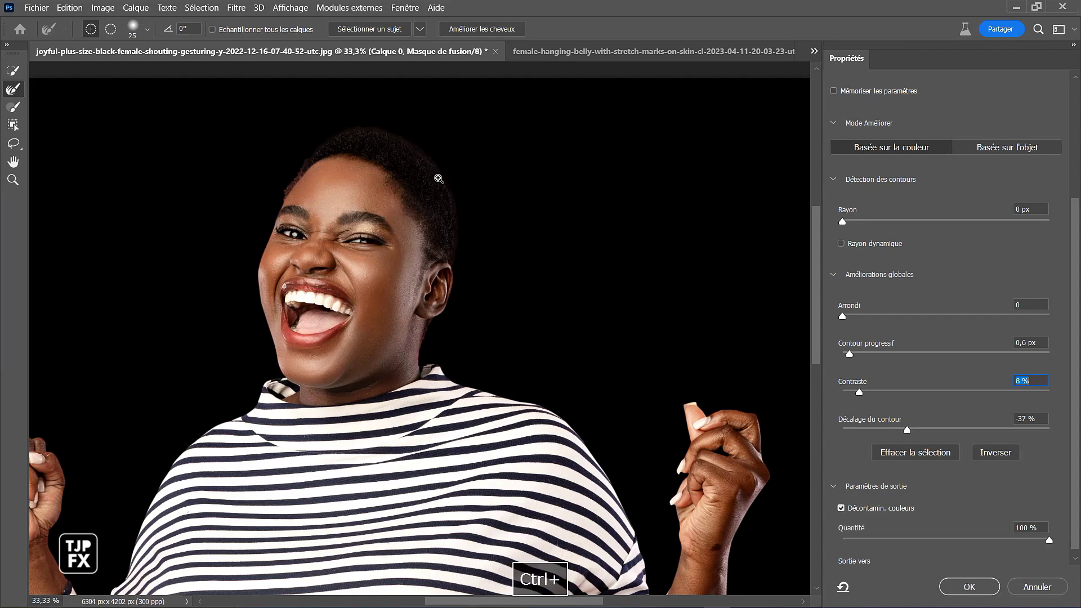
left_click_drag(478, 203, 556, 248)
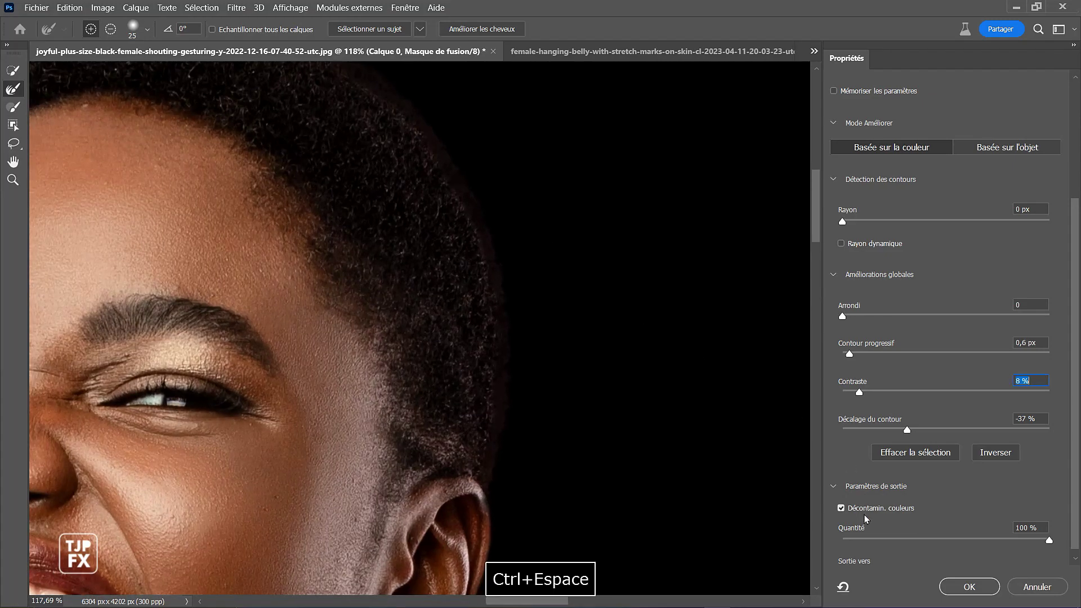
left_click(880, 539)
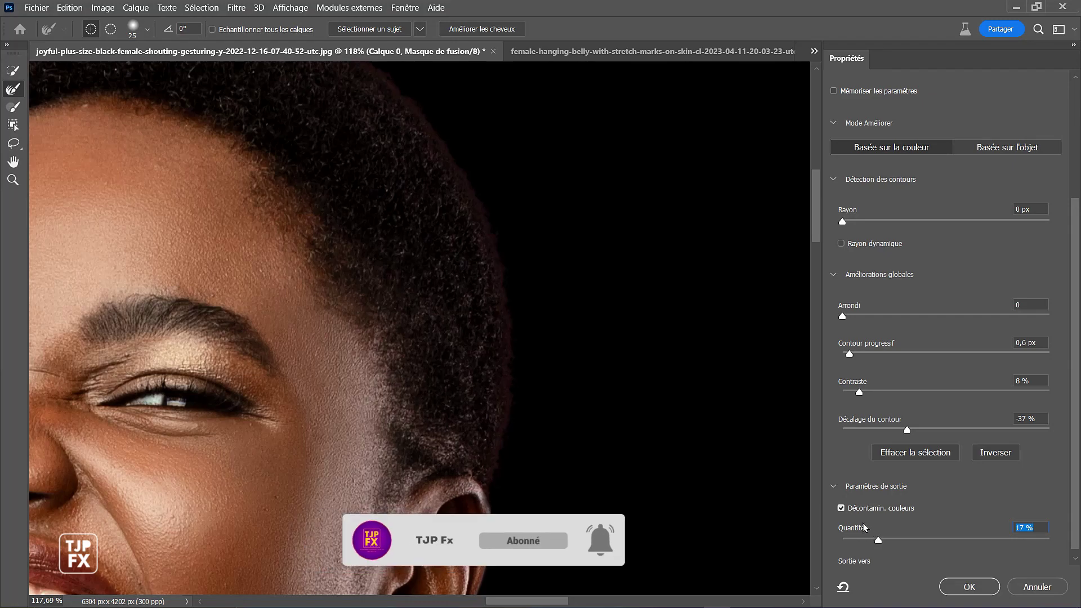
left_click(841, 509)
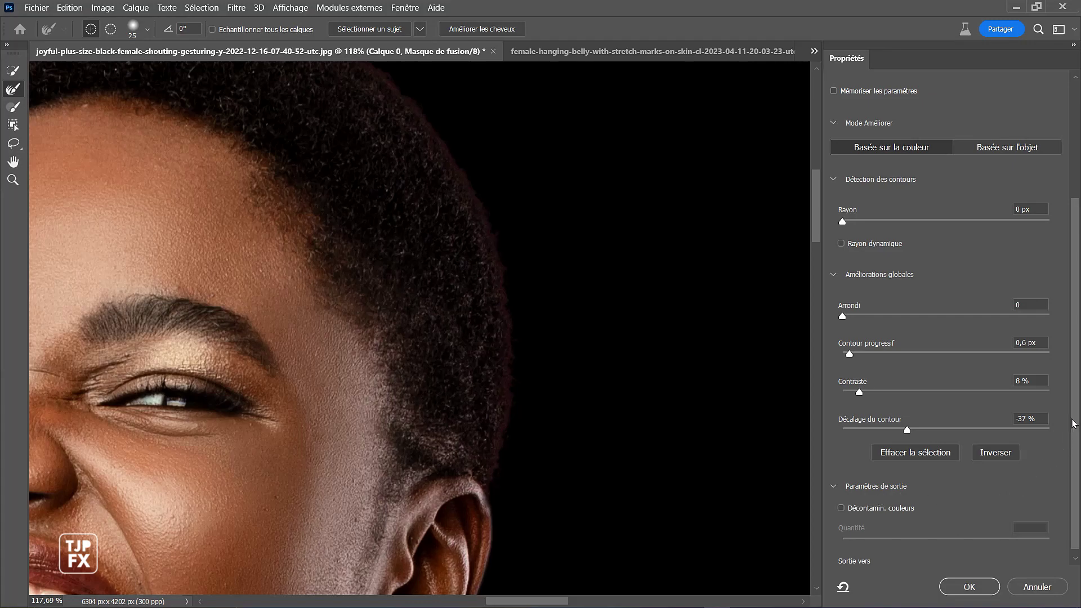
- Try the marching ants view (Cadre de sélection actif) for previewing the cutout
left_click_drag(1078, 423, 1078, 299)
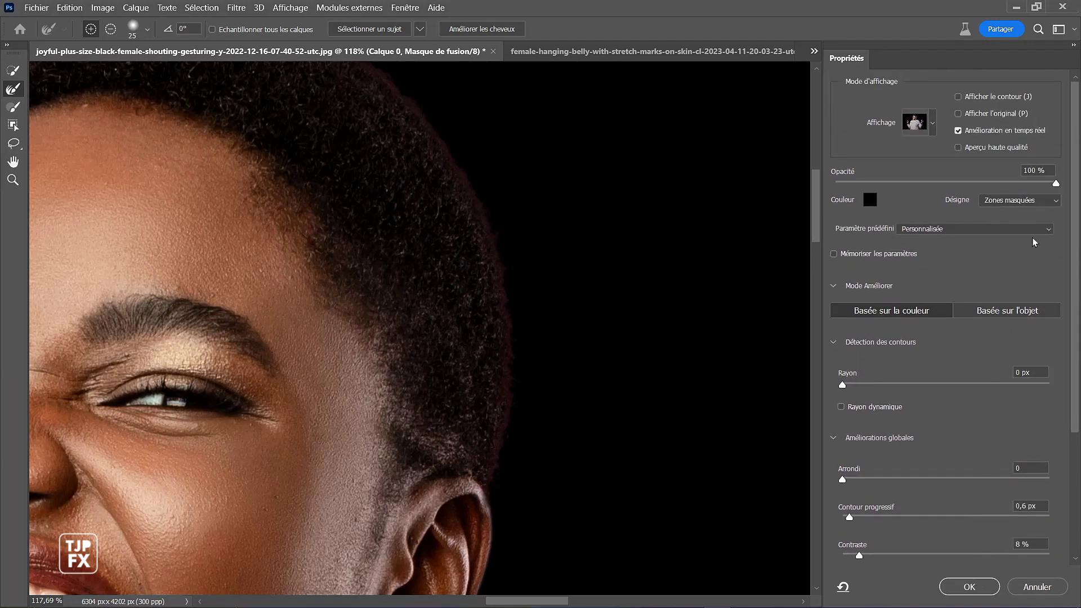
left_click(934, 120)
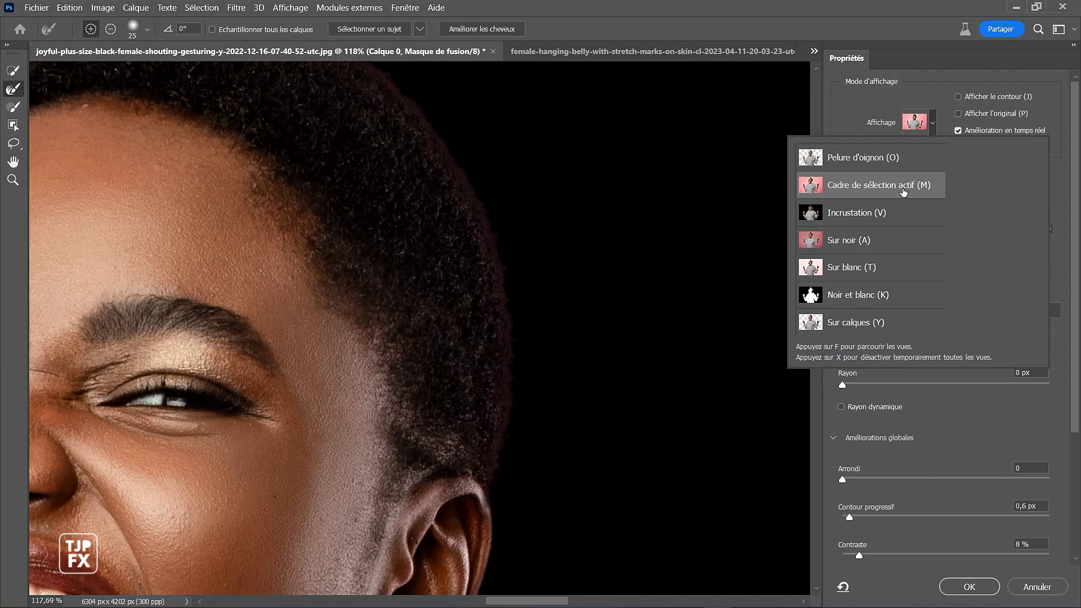
left_click(1069, 132)
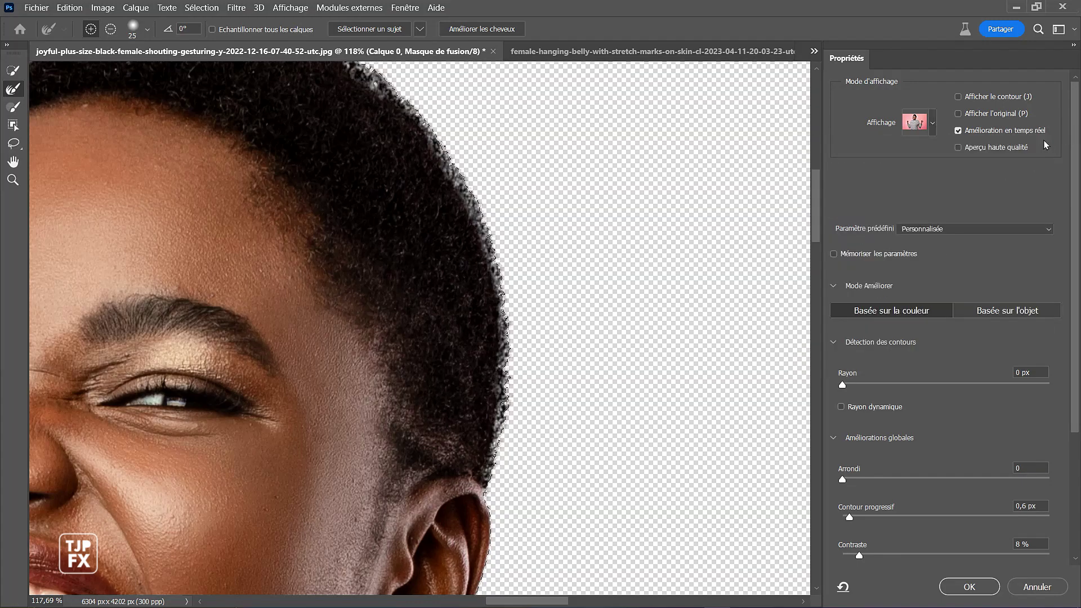
left_click(934, 132)
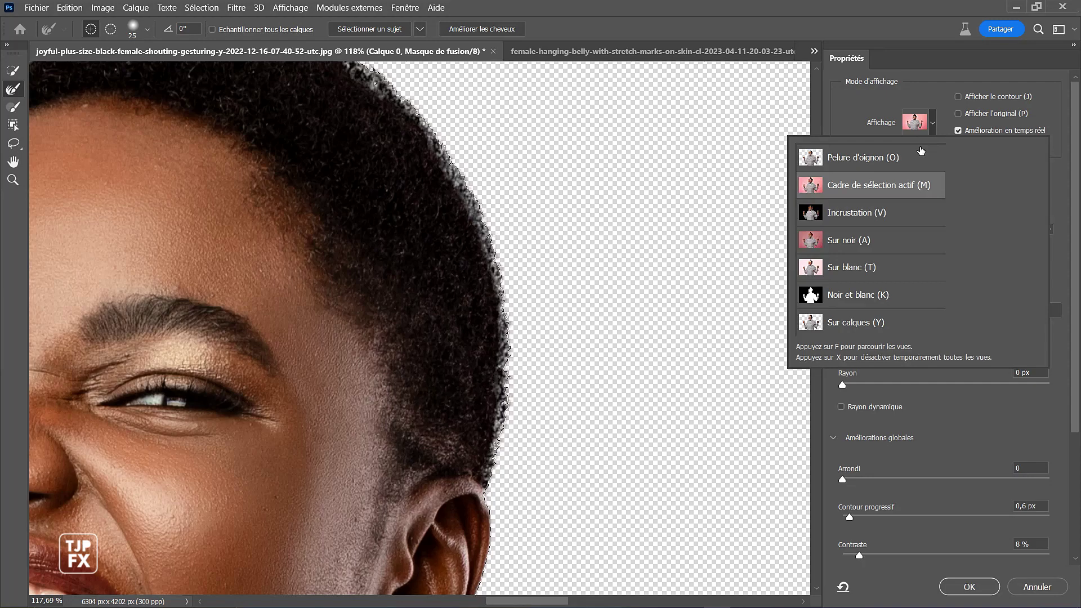
left_click(1065, 124)
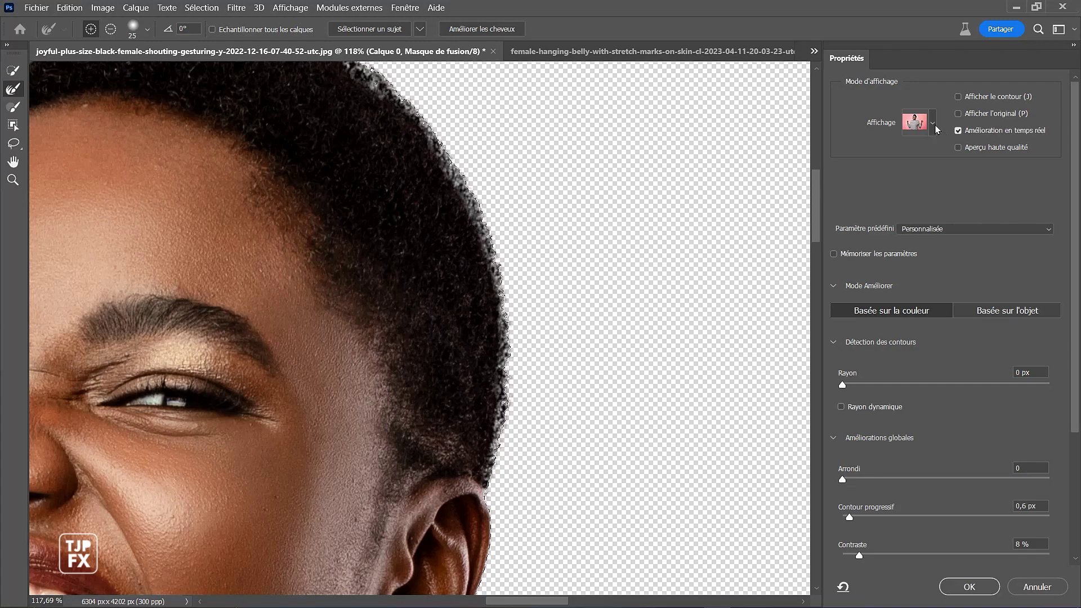
- Switch the preview to the Overlay view (Incrustation) and set the overlay colour to teal #0693ac
left_click(933, 124)
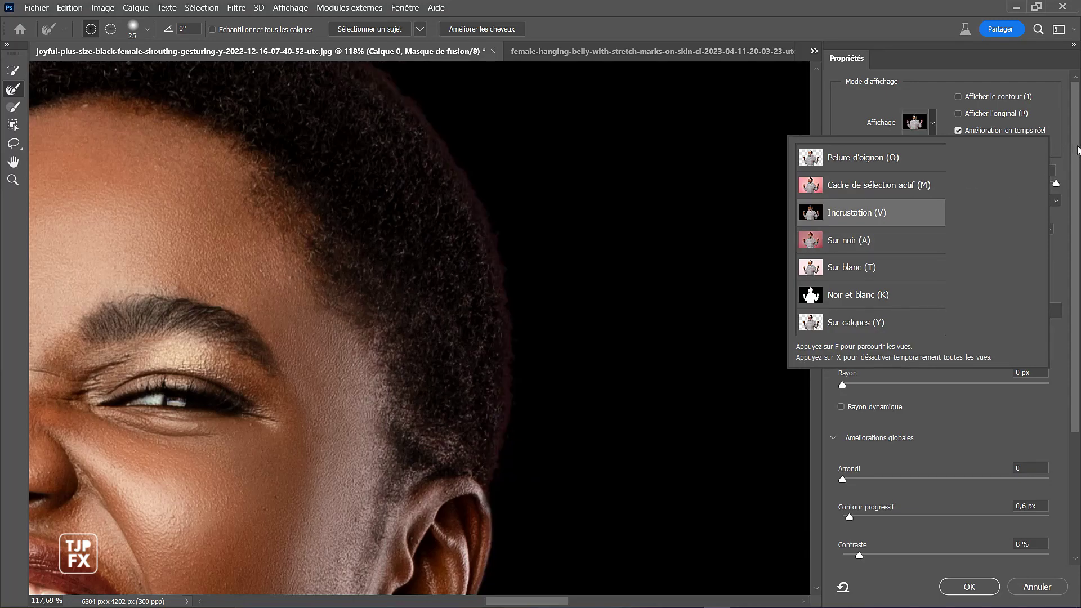
left_click(1057, 149)
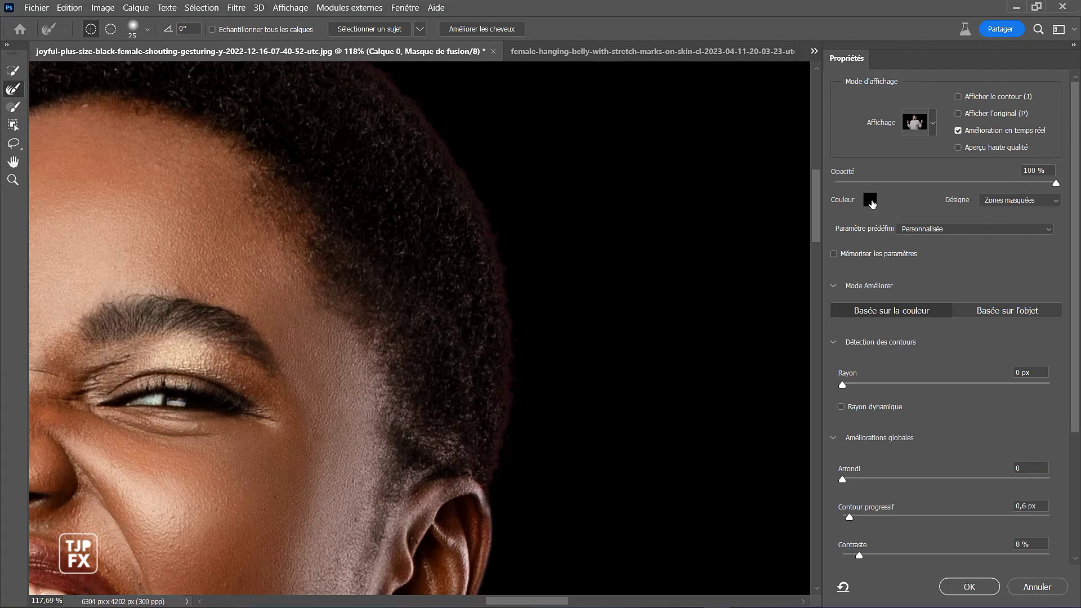
left_click(872, 203)
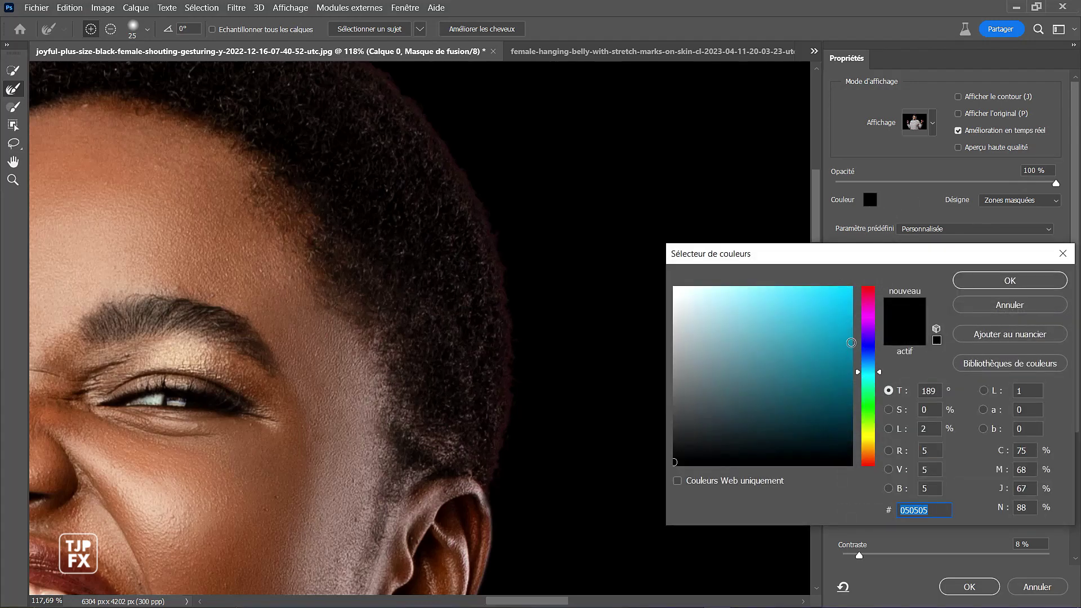
left_click(847, 345)
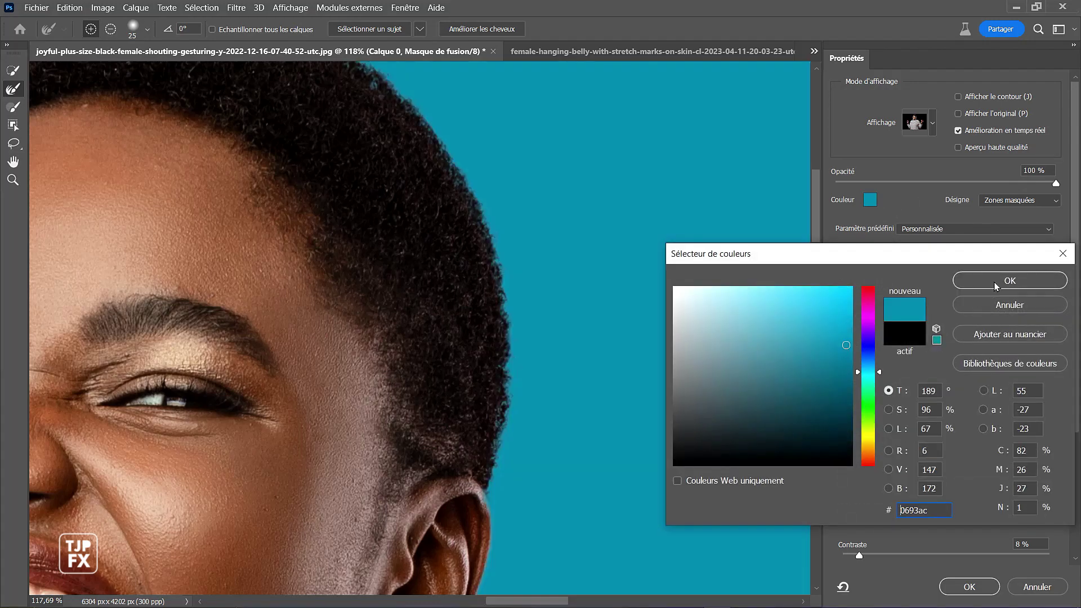
left_click(972, 277)
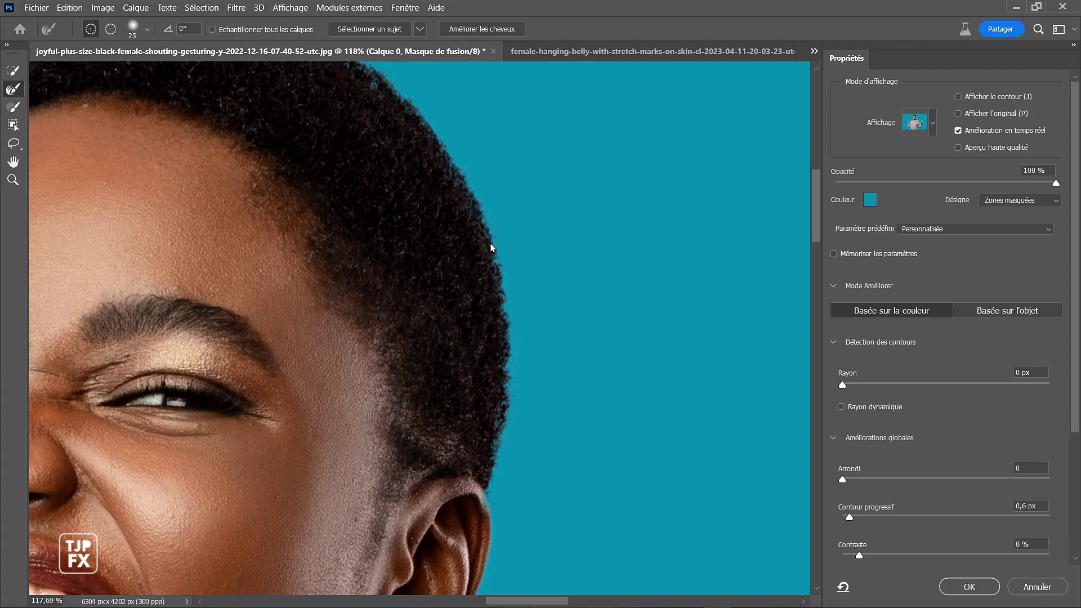
- Brush the leftover pink patches out of the hair edge along the hairline beside the forehead
key("F5")
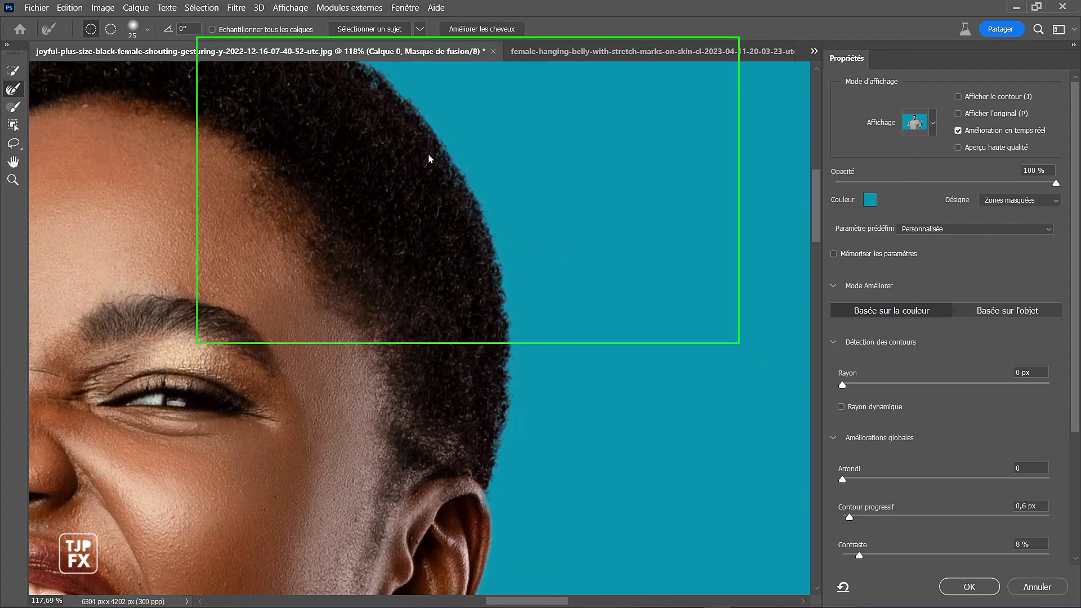
key("space")
left_click_drag(442, 187, 616, 211)
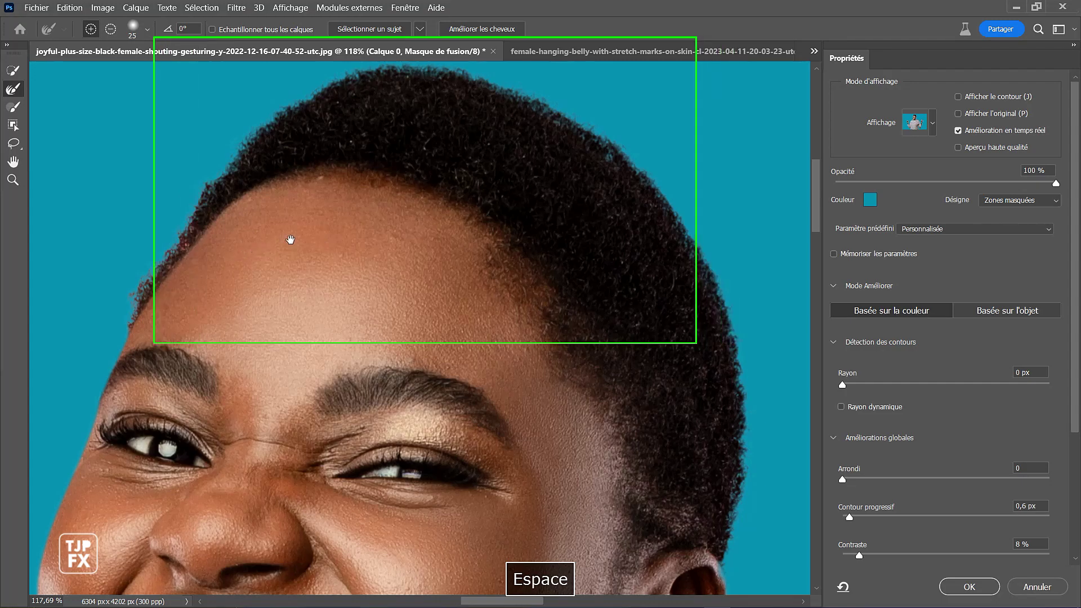
left_click_drag(285, 241, 362, 218)
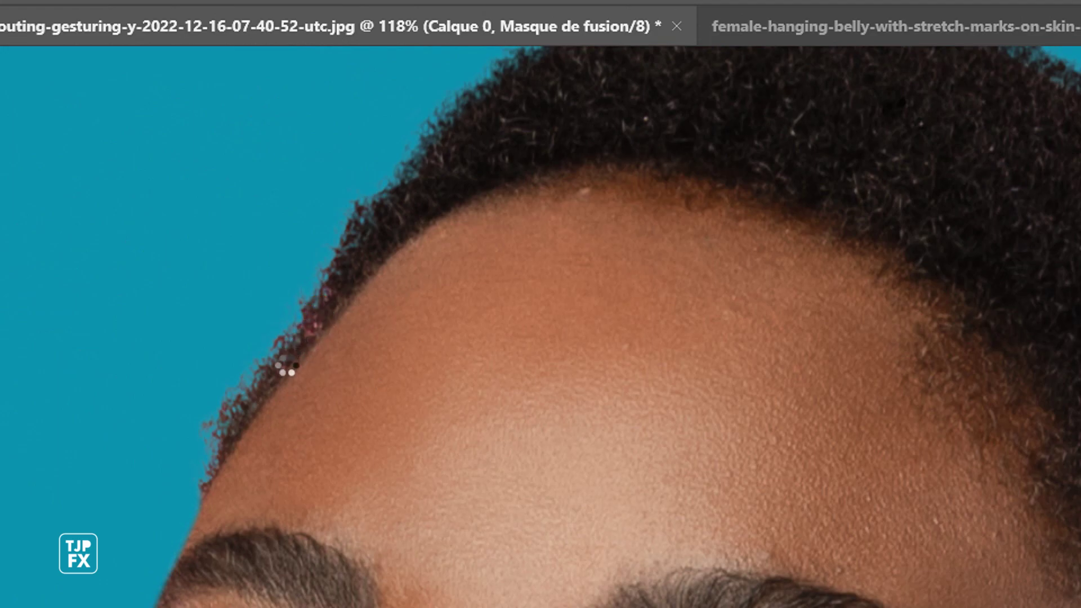
left_click(314, 295)
left_click(225, 406)
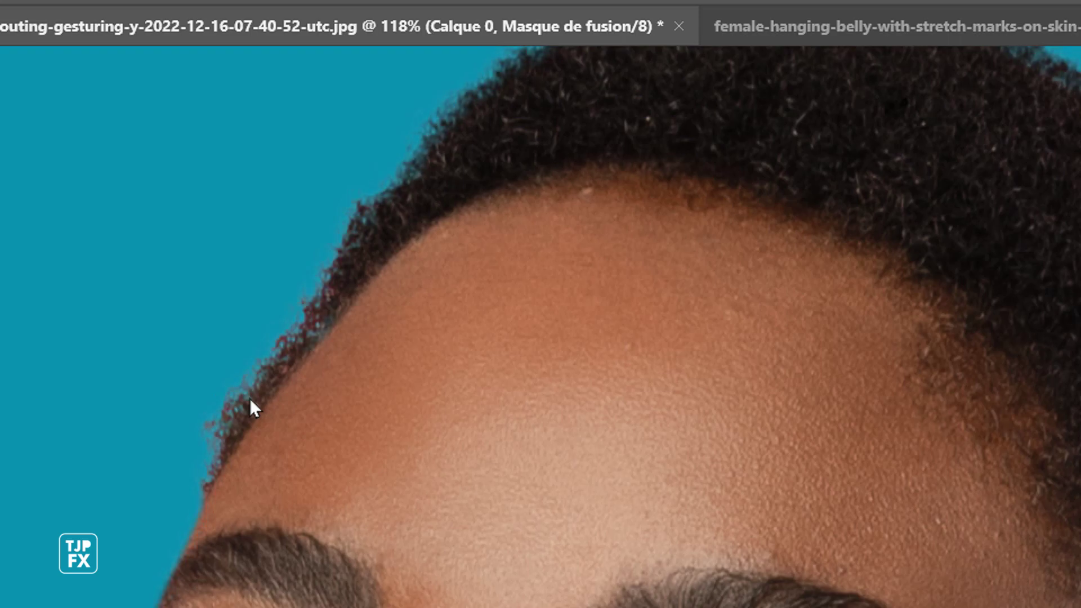
left_click(249, 398)
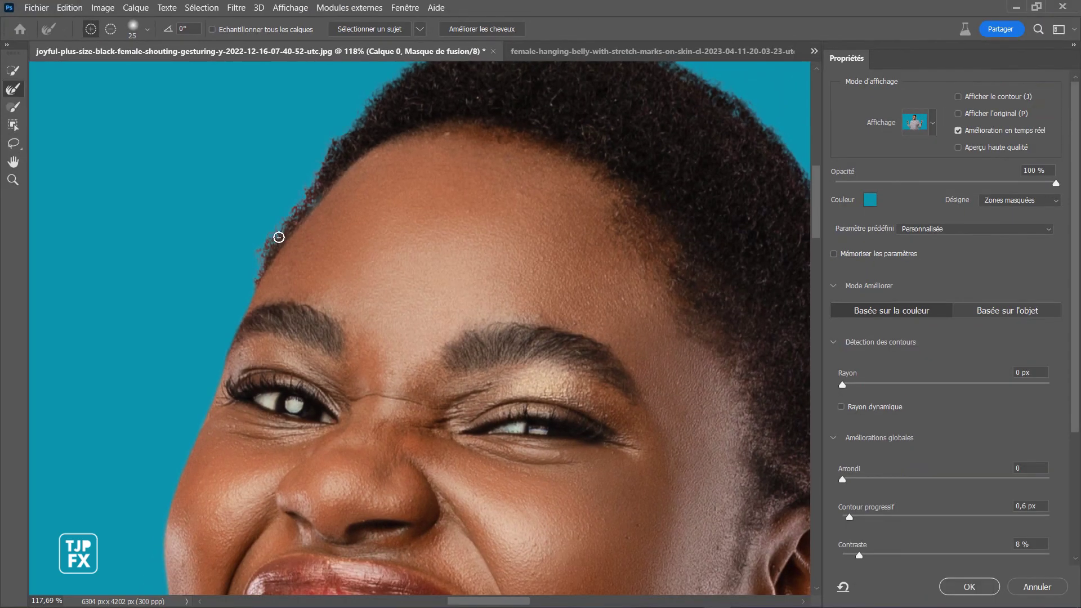
- Check the whole cutout on teal and apply the Select and Mask refinements as a new layer with a layer mask
key("ctrl+minus")
key("ctrl+minus")
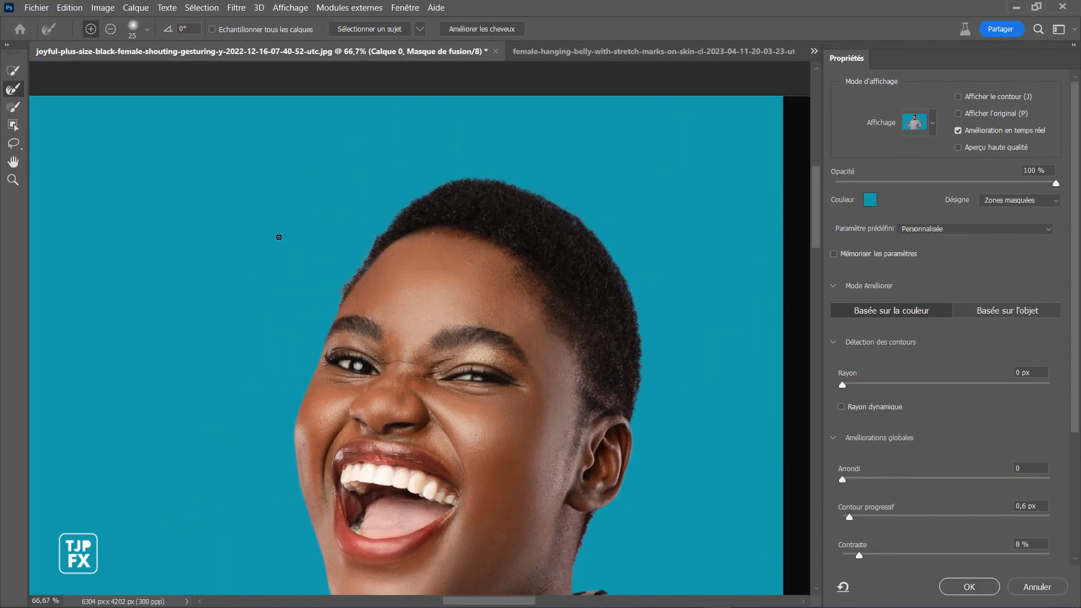
key("ctrl+minus")
key("ctrl+minus")
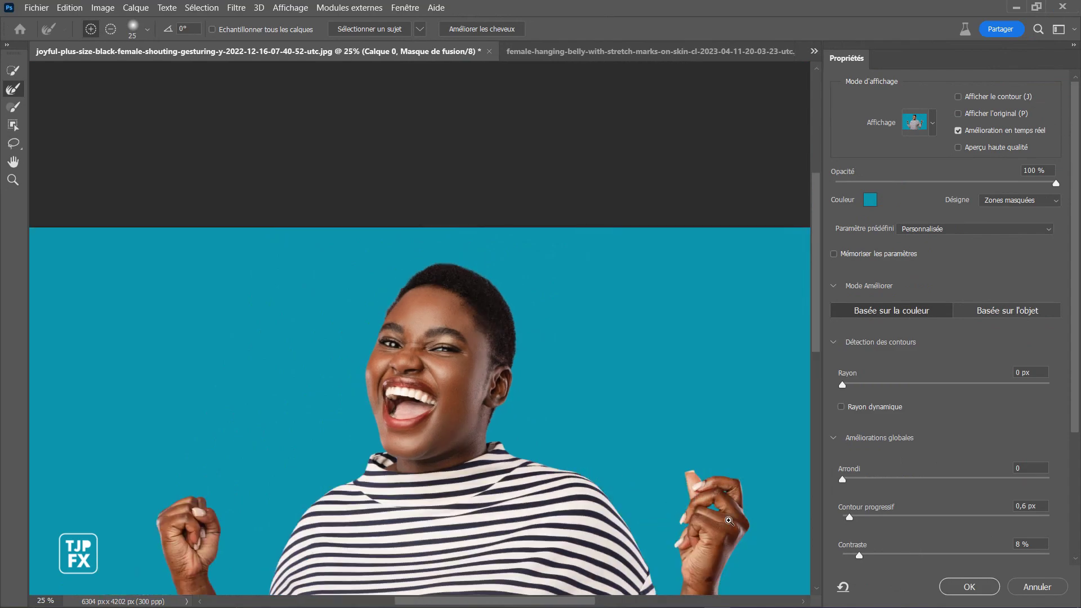
left_click_drag(528, 524, 484, 288)
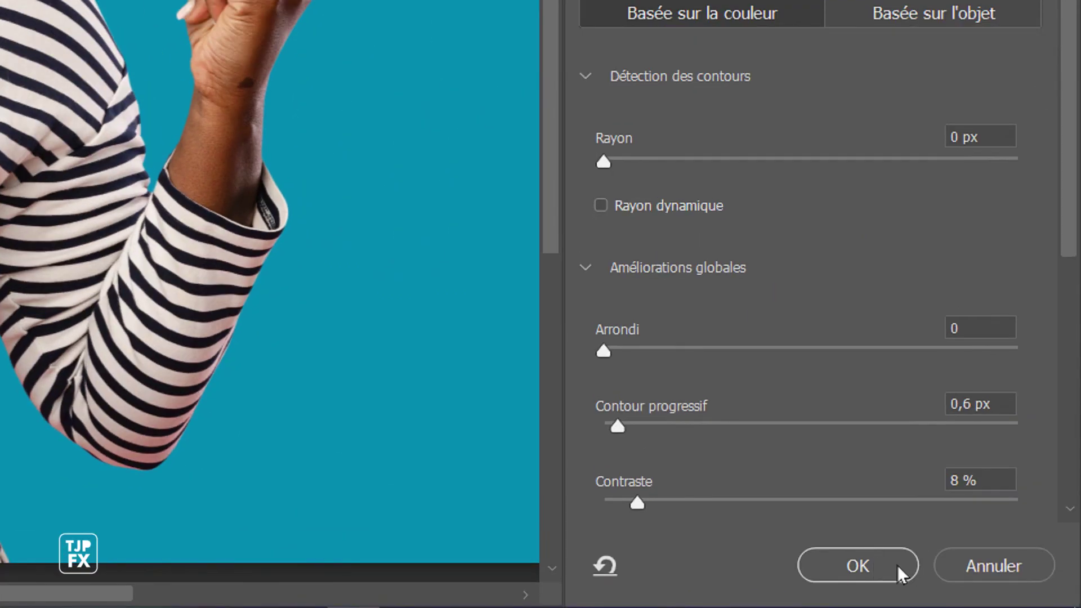
left_click(918, 572)
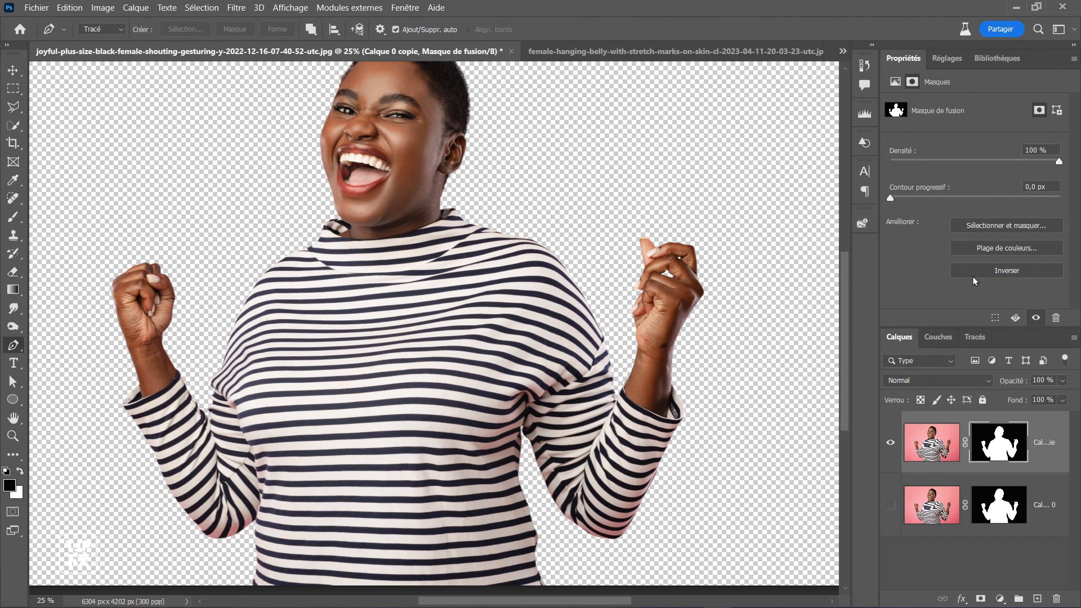
key("ctrl+0")
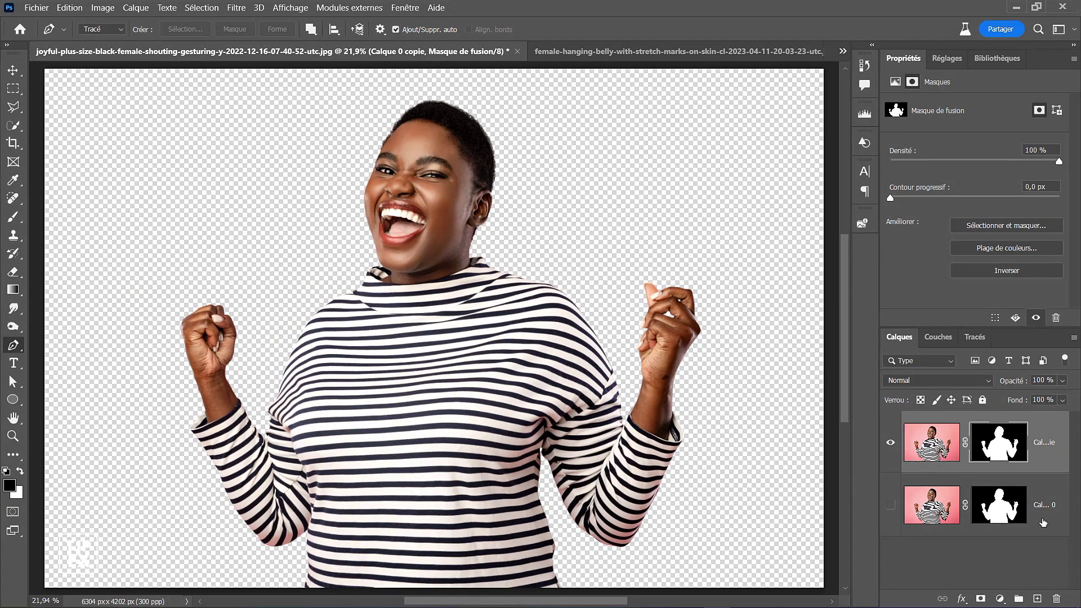
- Try placing the selective-focus vineyard-twilight image above the hidden original layer and undo the placement
left_click(1064, 507)
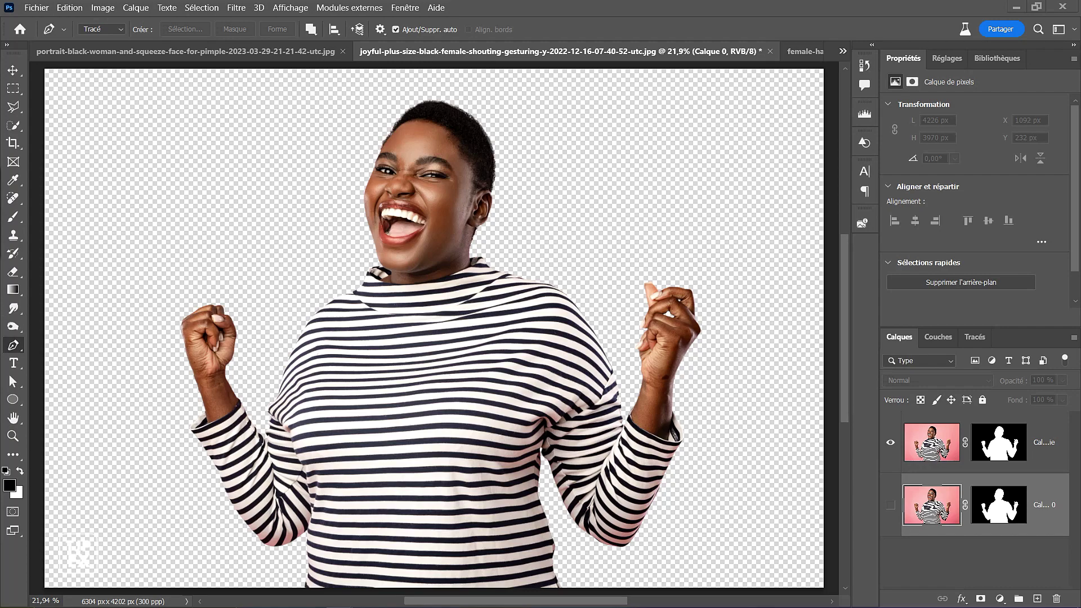
left_click_drag(2, 214, 392, 388)
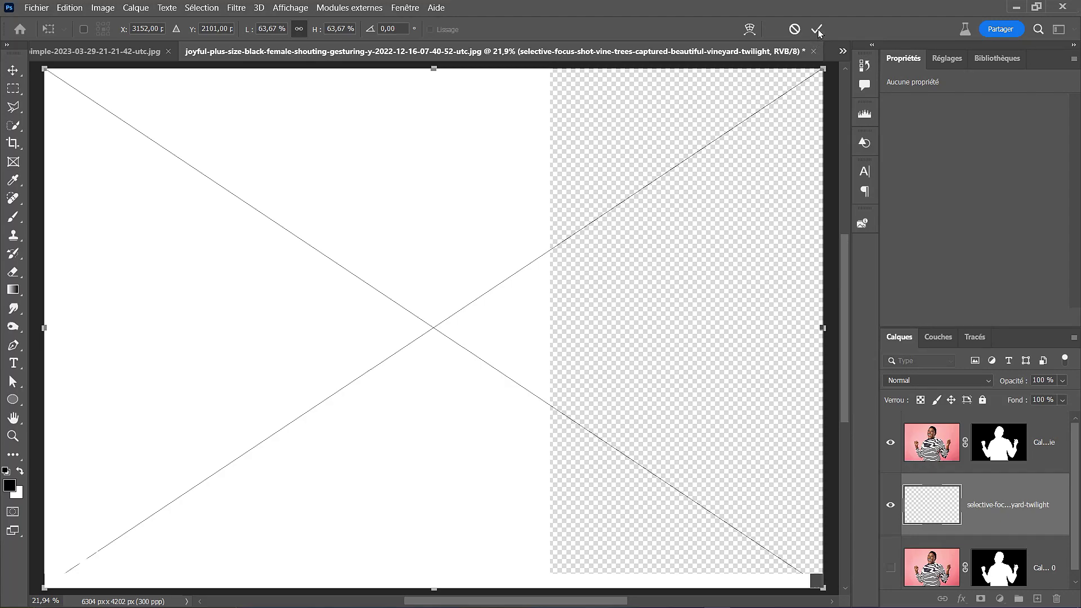
left_click(816, 29)
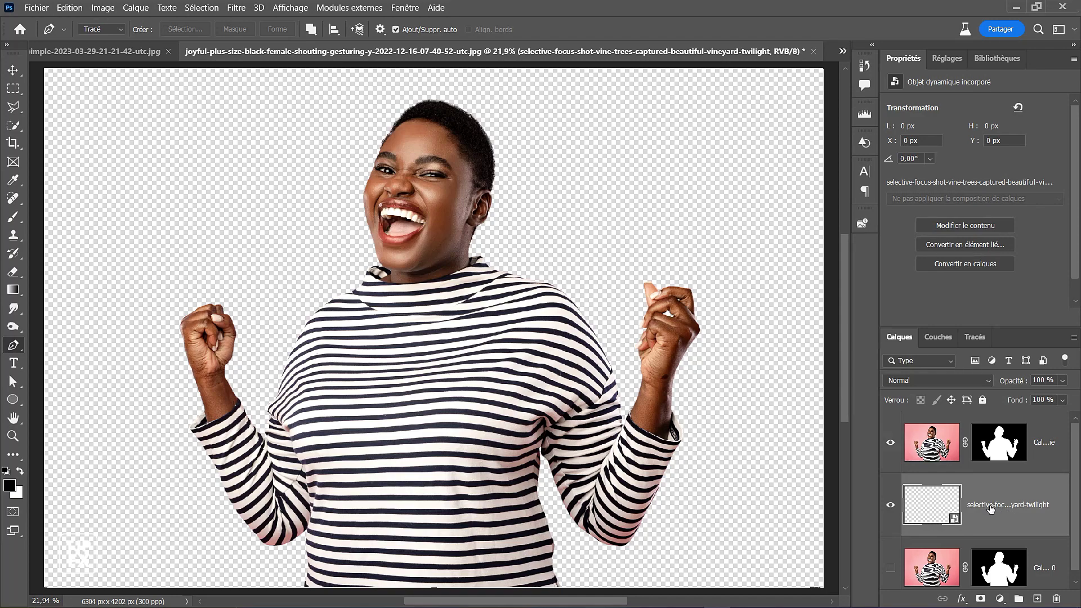
key("ctrl+z")
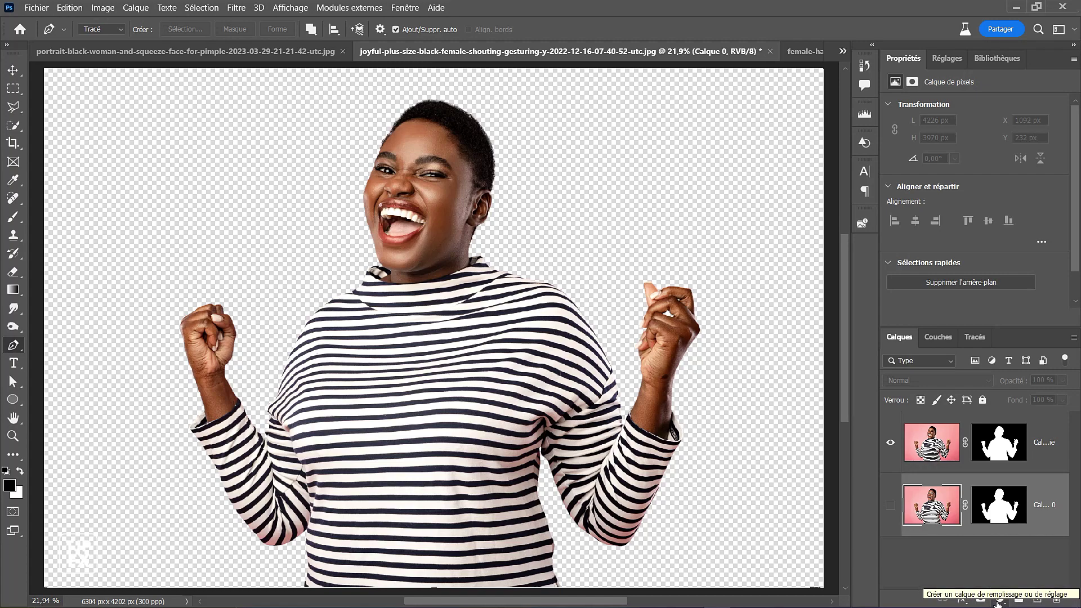
- Add a gradient fill layer above the hidden original layer and load the Bleu_20 preset from the Bleus group
left_click(1000, 601)
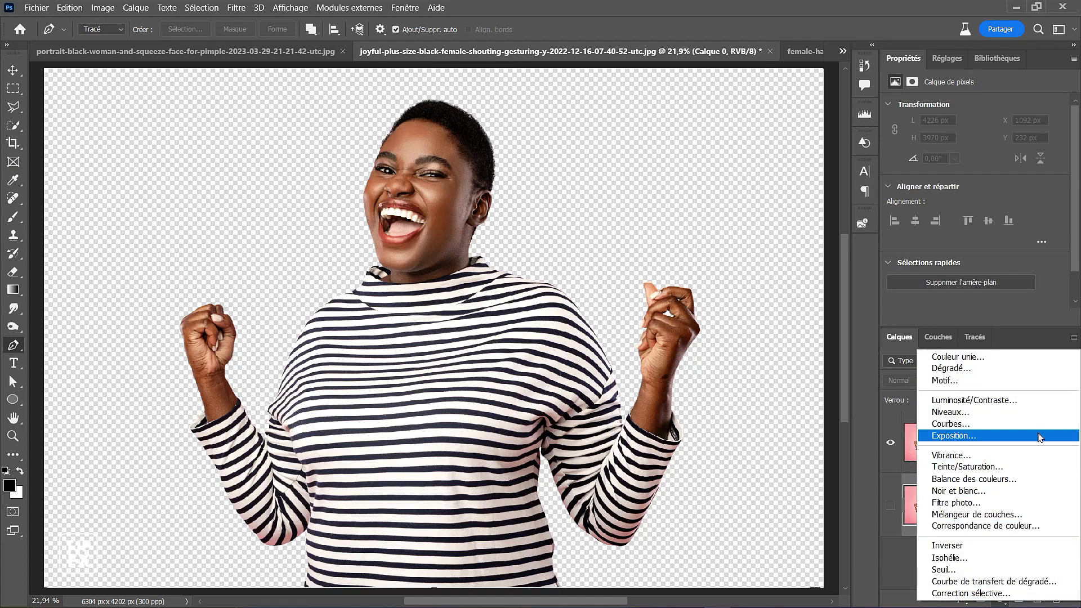
left_click(986, 370)
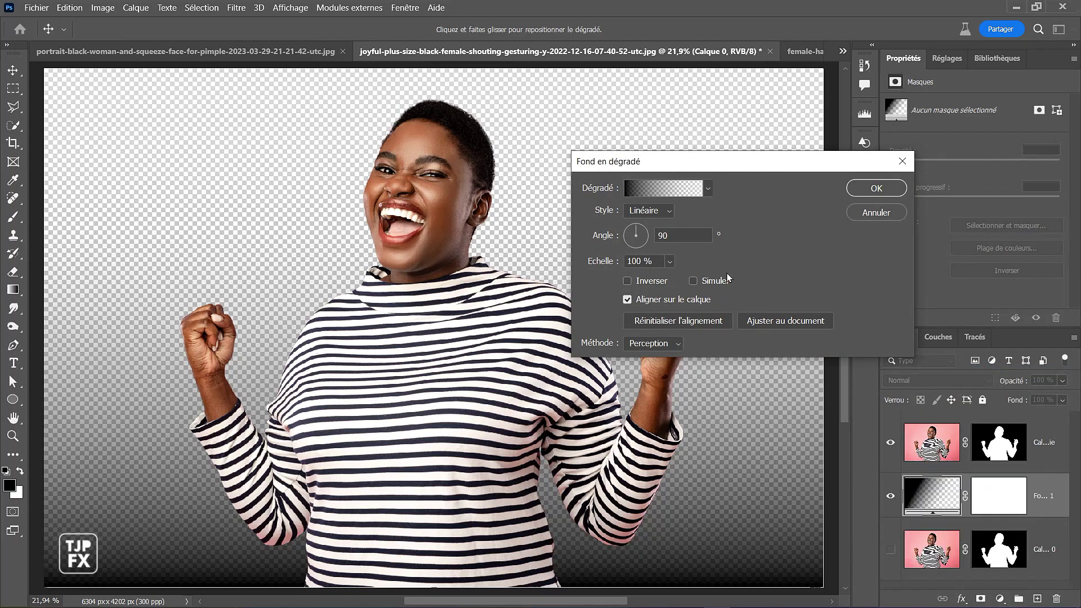
left_click(656, 190)
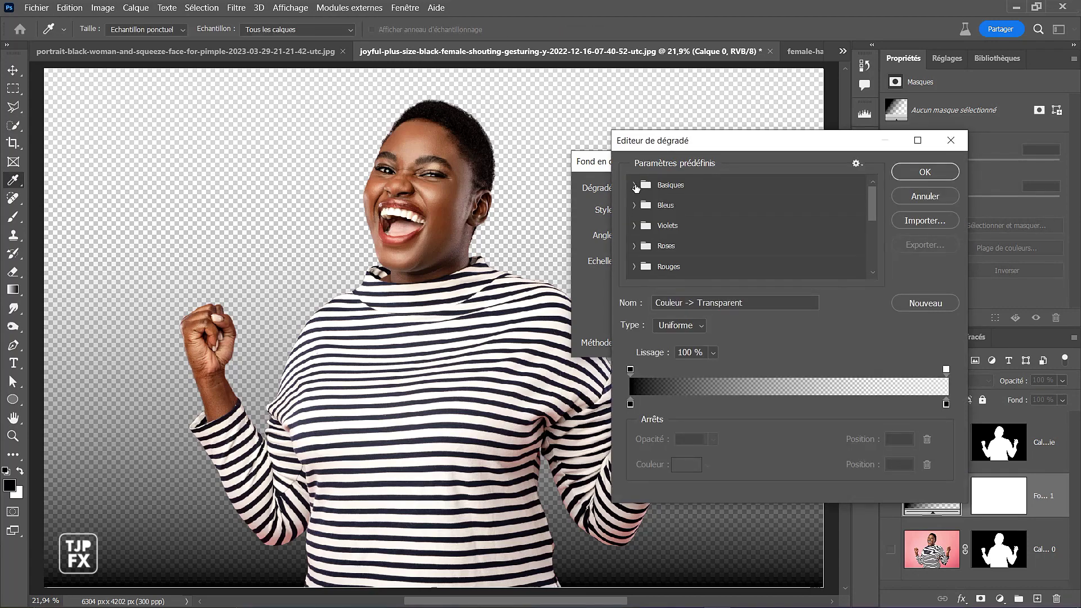
left_click(635, 206)
left_click(635, 206)
left_click(635, 206)
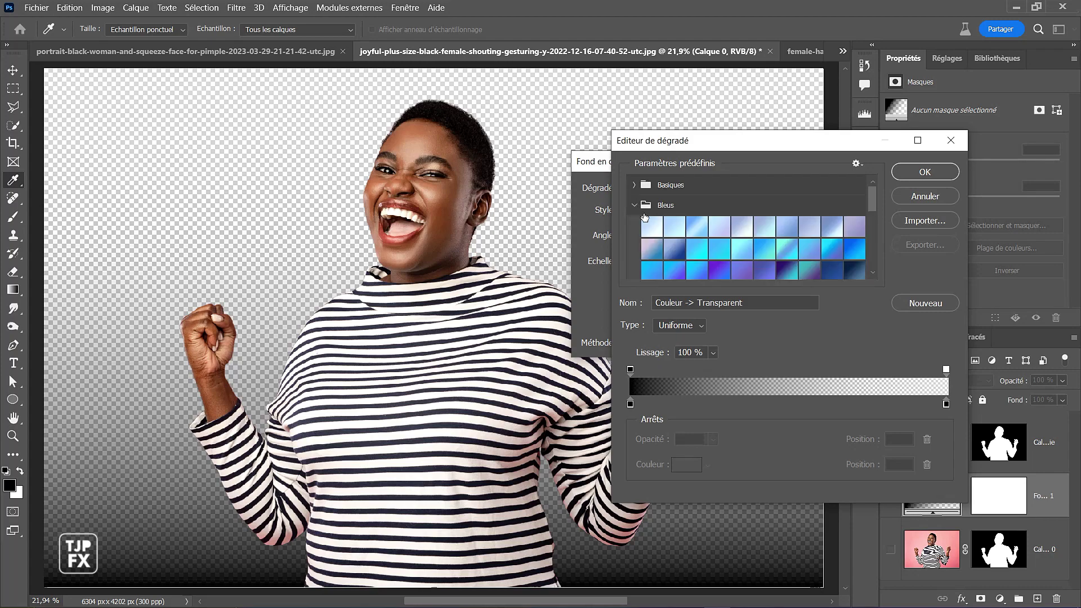
left_click(849, 248)
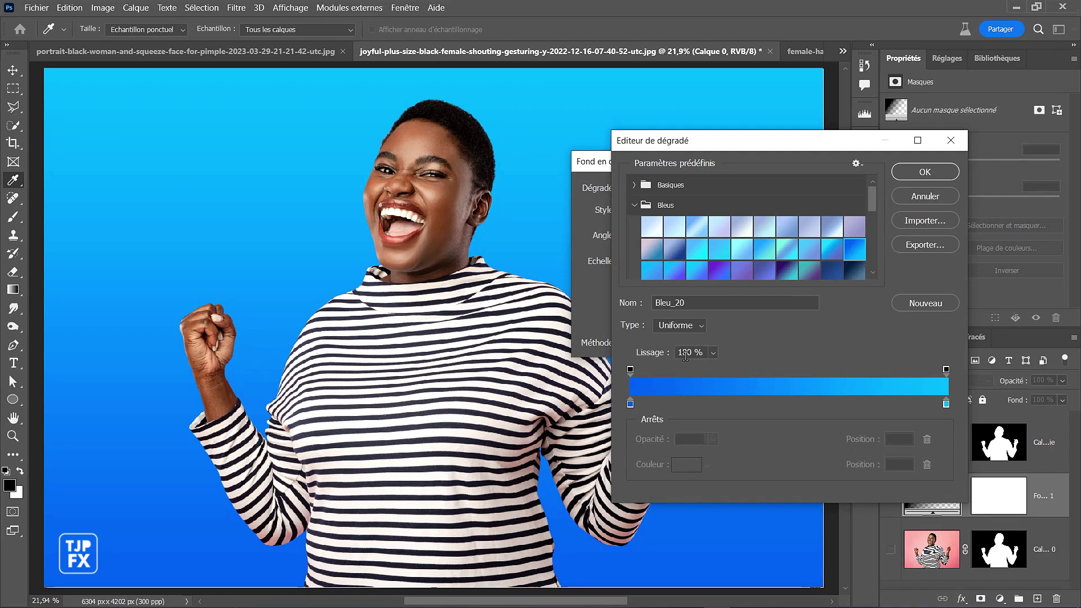
- Set the gradient's start colour stop at position 0 to yellow #e7ea01
left_click(631, 405)
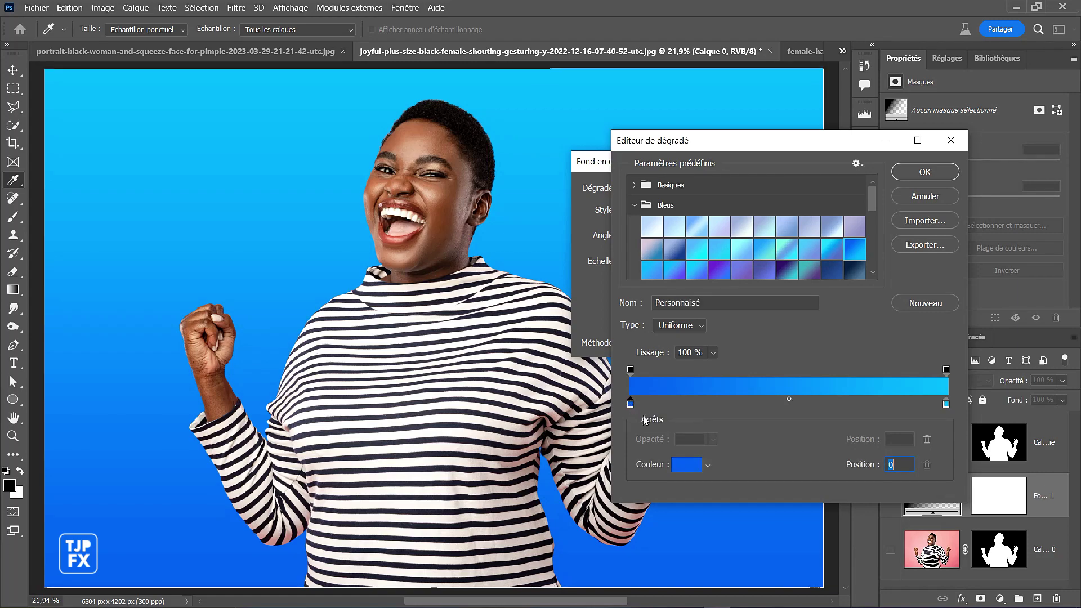
left_click(689, 468)
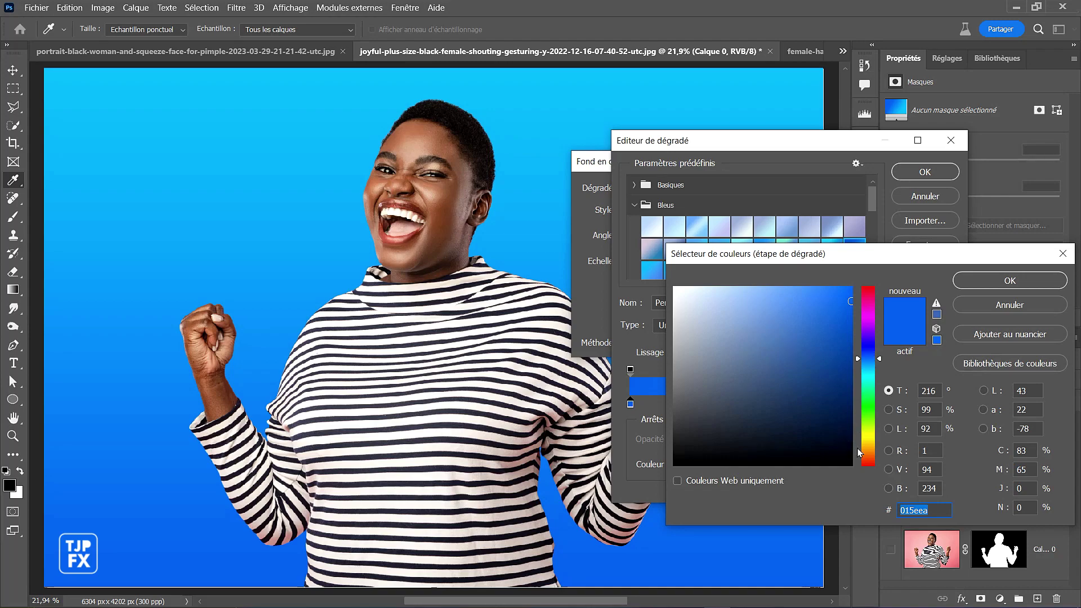
left_click(871, 436)
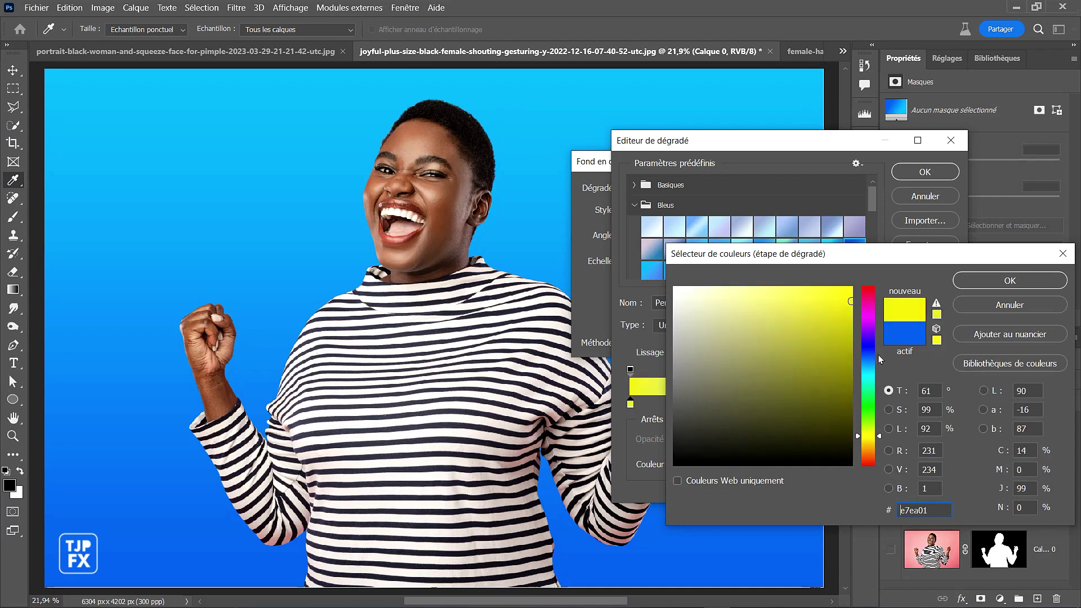
left_click(993, 284)
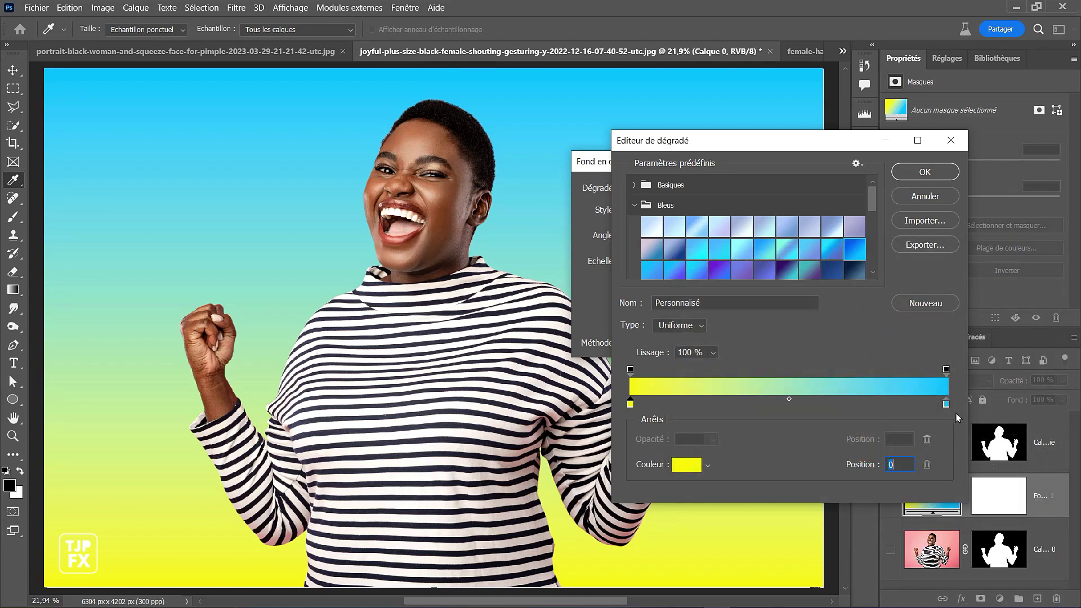
- Try sampled and blue tones for the gradient's end colour stop at position 100 and set it to purple #680ba2
left_click(947, 404)
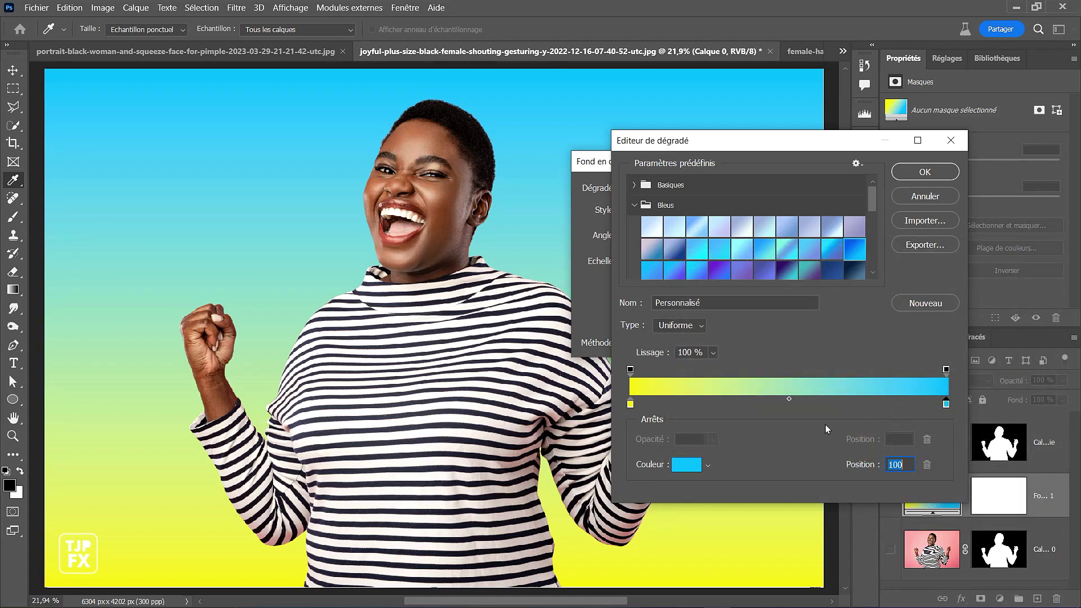
left_click(683, 464)
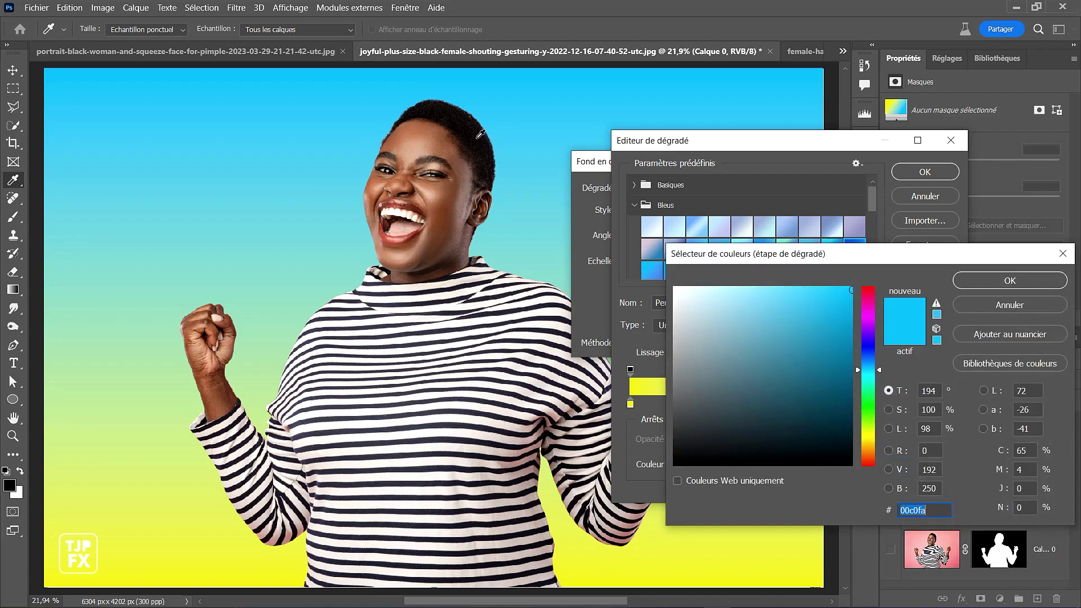
left_click_drag(455, 193, 127, 251)
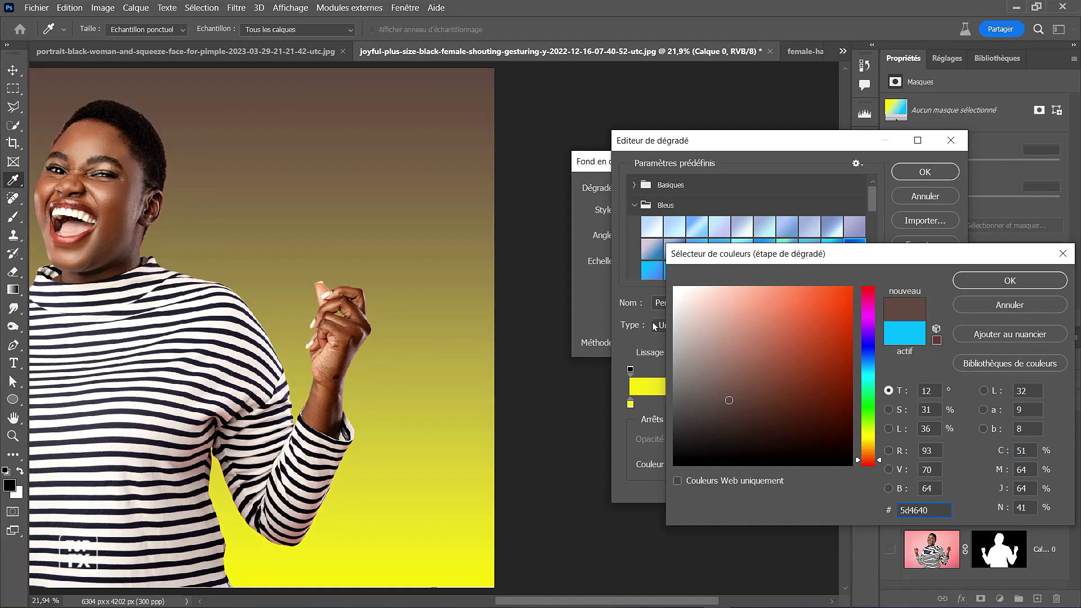
left_click(868, 368)
left_click(842, 370)
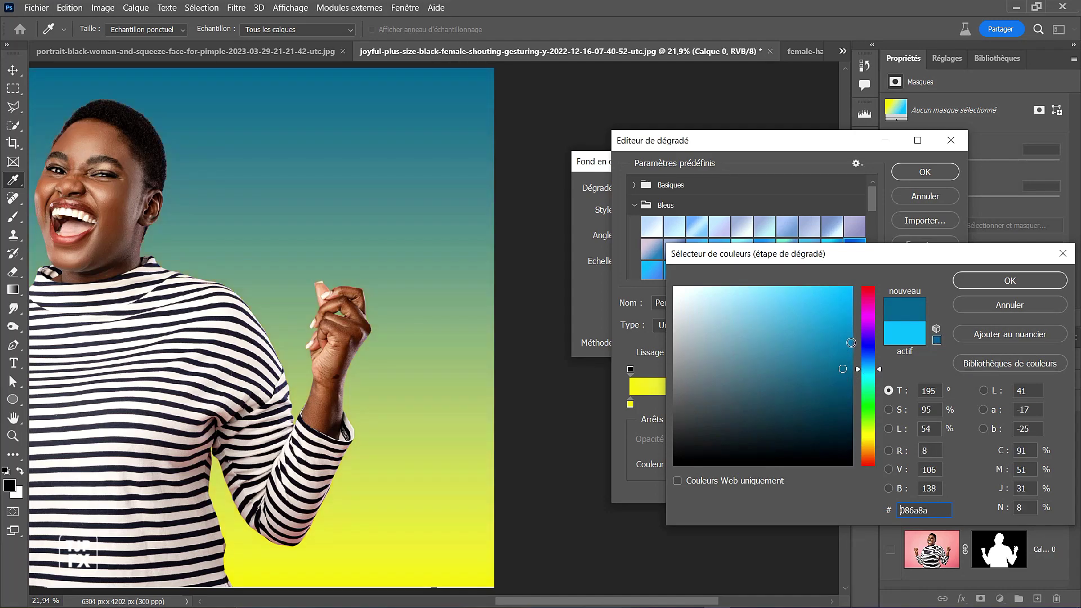
left_click(842, 354)
left_click(840, 352)
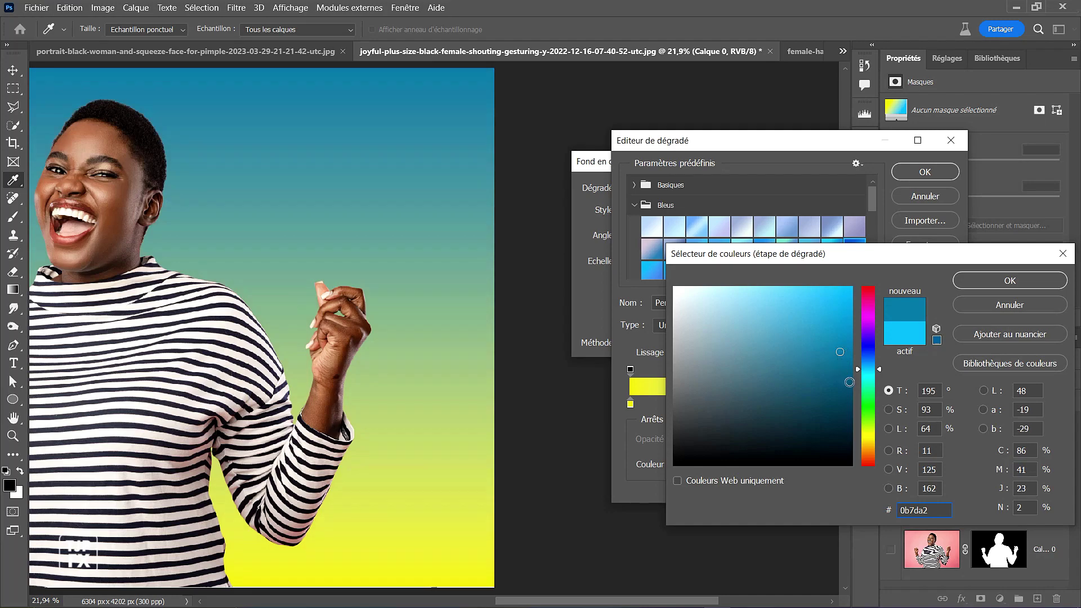
left_click(869, 330)
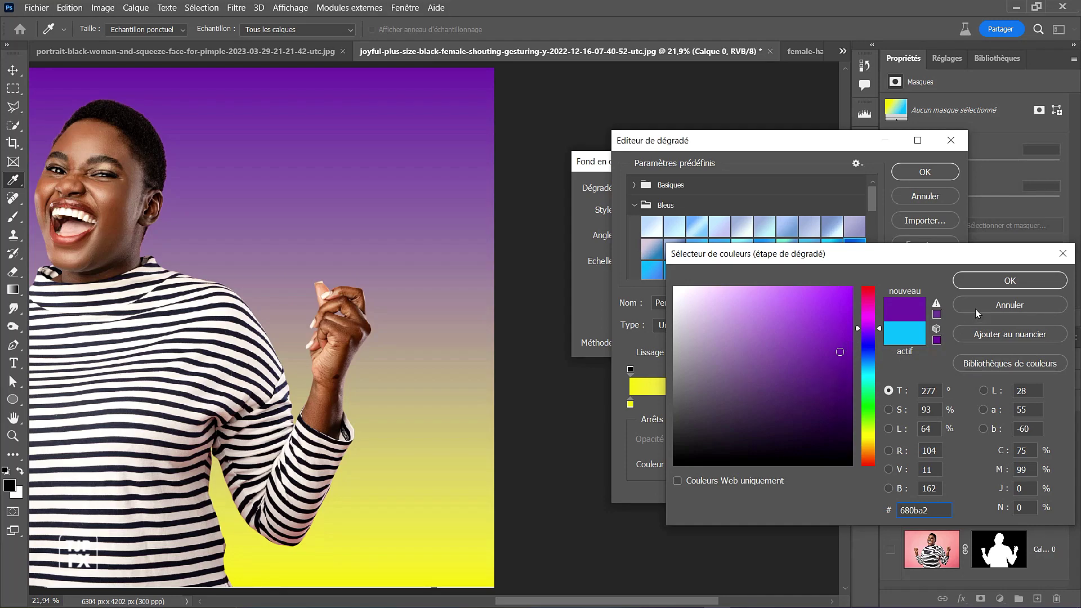
left_click(1004, 283)
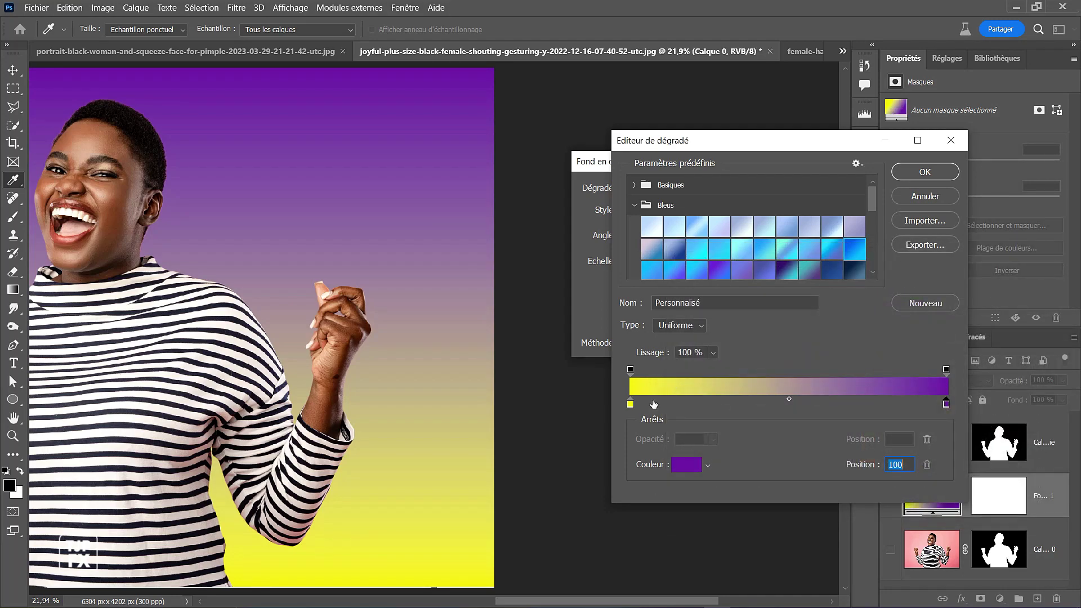
- Try cyan and green for the gradient's start colour stop at position 0 and set it to near-black #050505
left_click(630, 407)
left_click(683, 462)
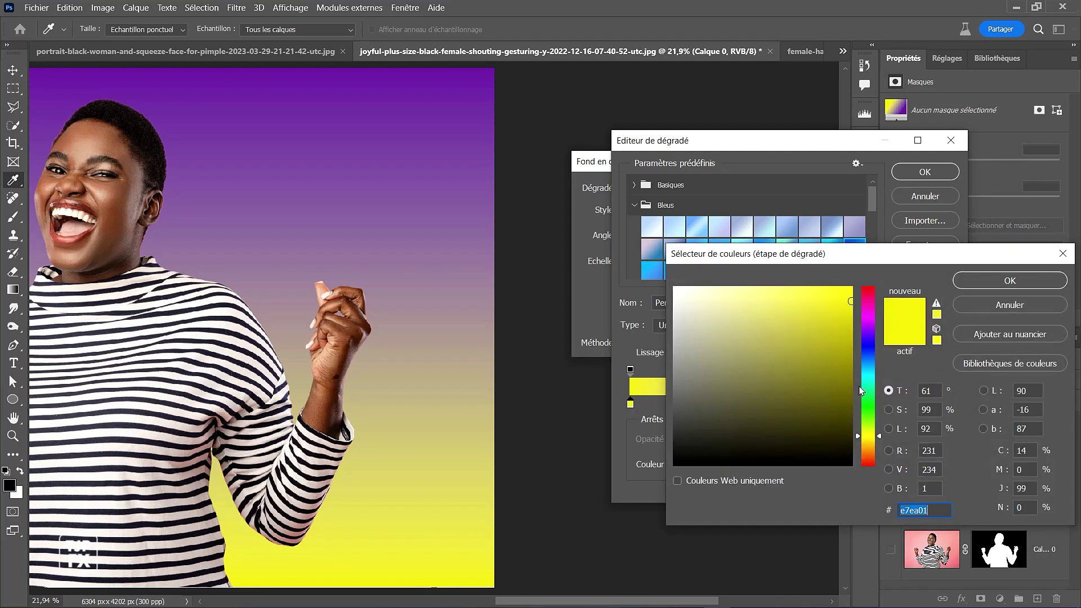
type("01c6ea")
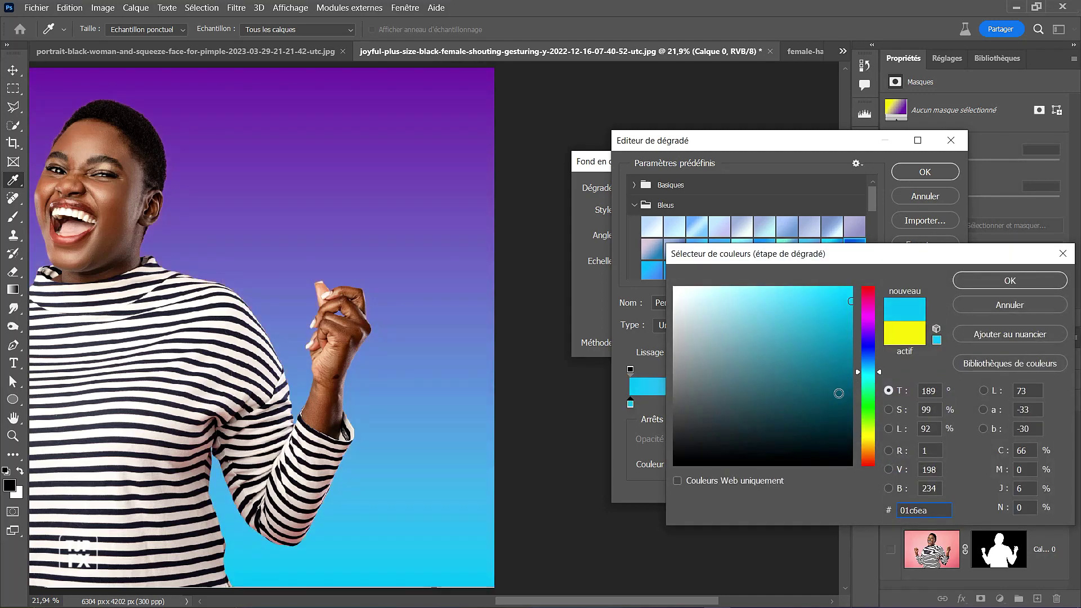
left_click(867, 394)
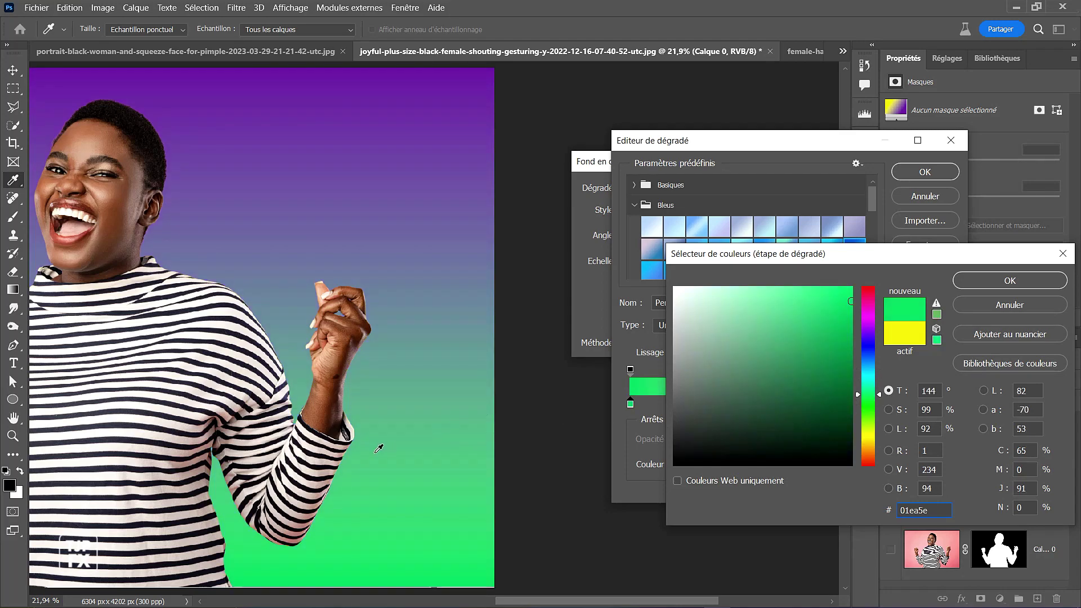
left_click(808, 454)
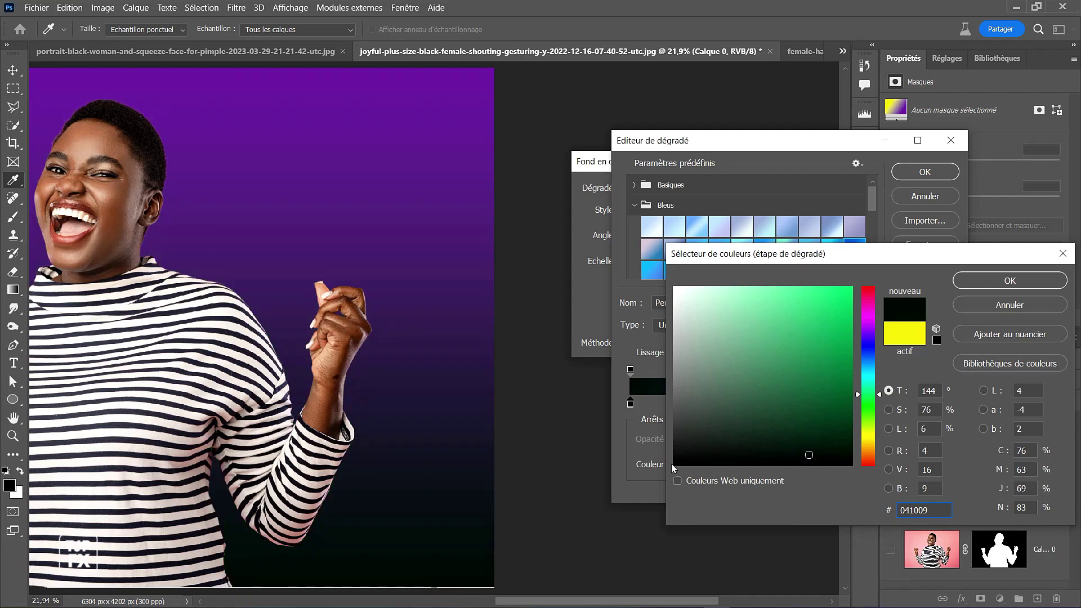
left_click(676, 463)
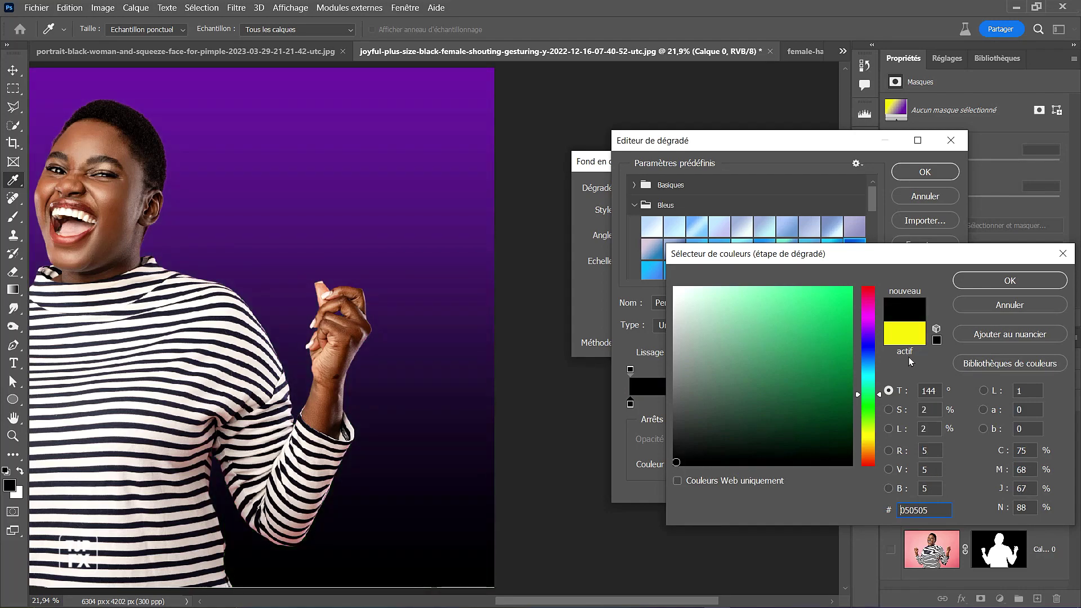
left_click(1002, 285)
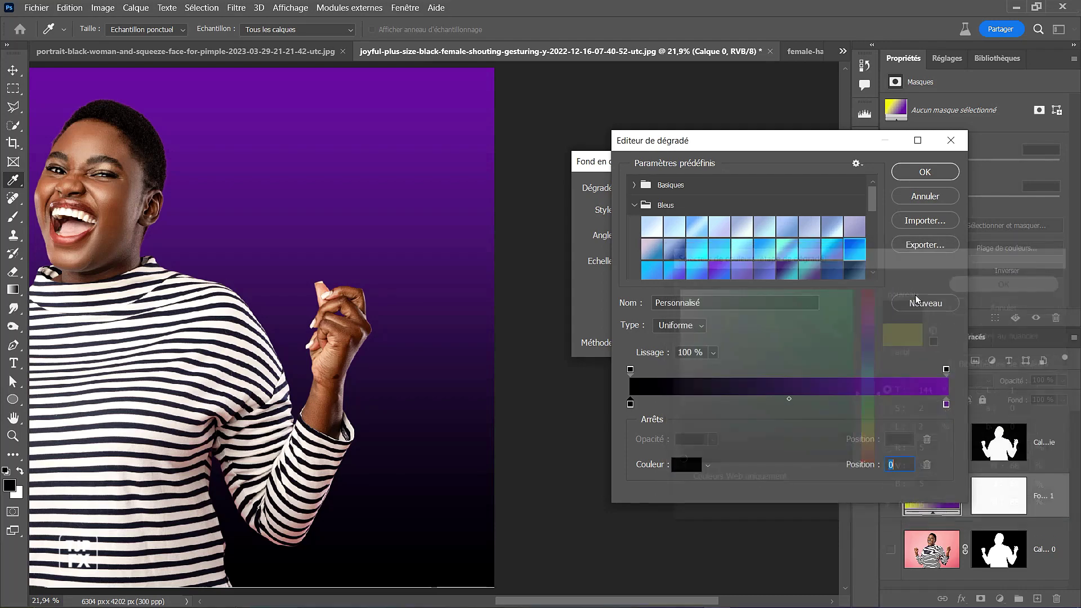
- Accept the custom black-to-purple gradient, apply it as a linear fill at 90° and 100 % scale, and check the whole composition
left_click(926, 172)
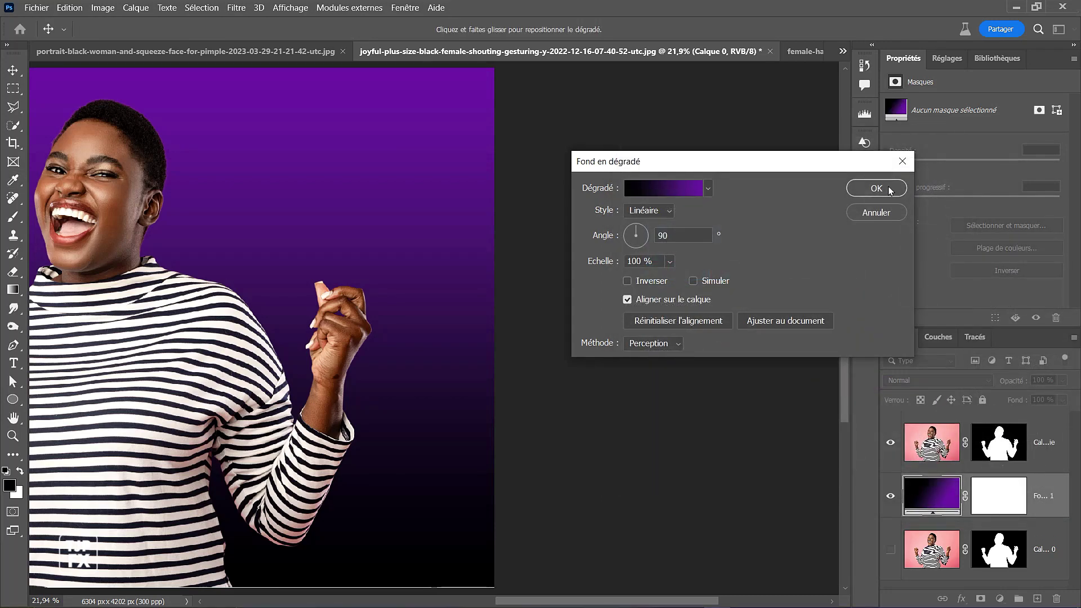
key("space")
left_click_drag(221, 282, 569, 261)
left_click_drag(786, 236, 456, 337)
key("Return")
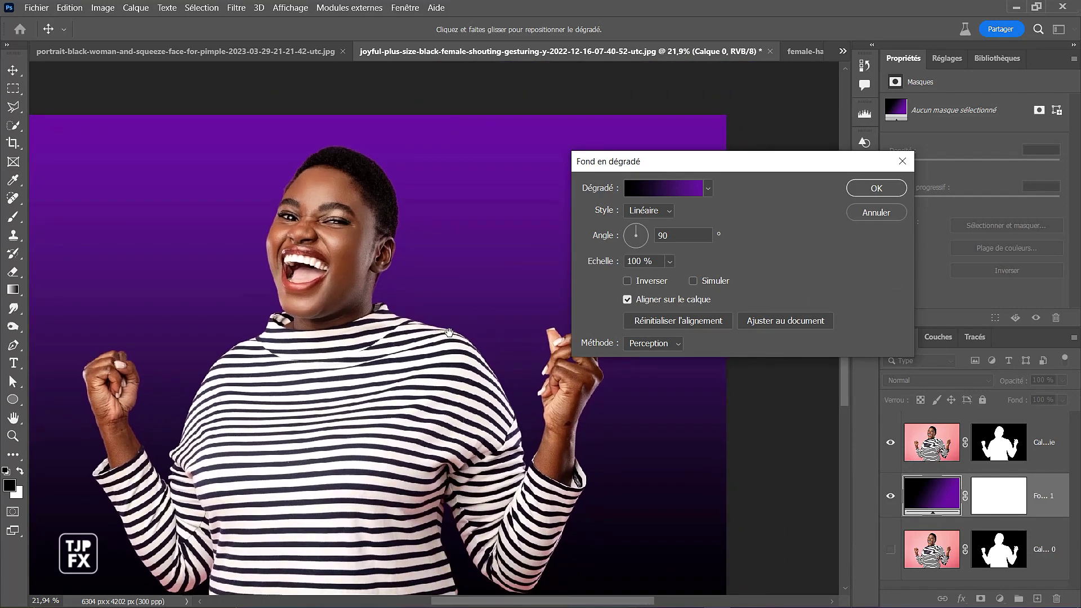
left_click(880, 189)
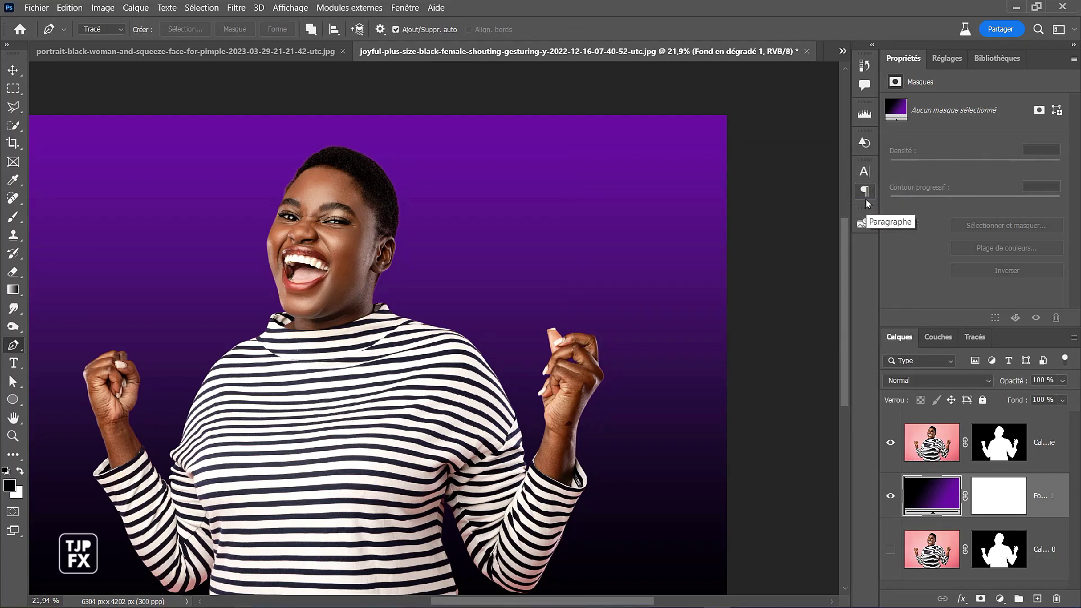
key("ctrl+0")
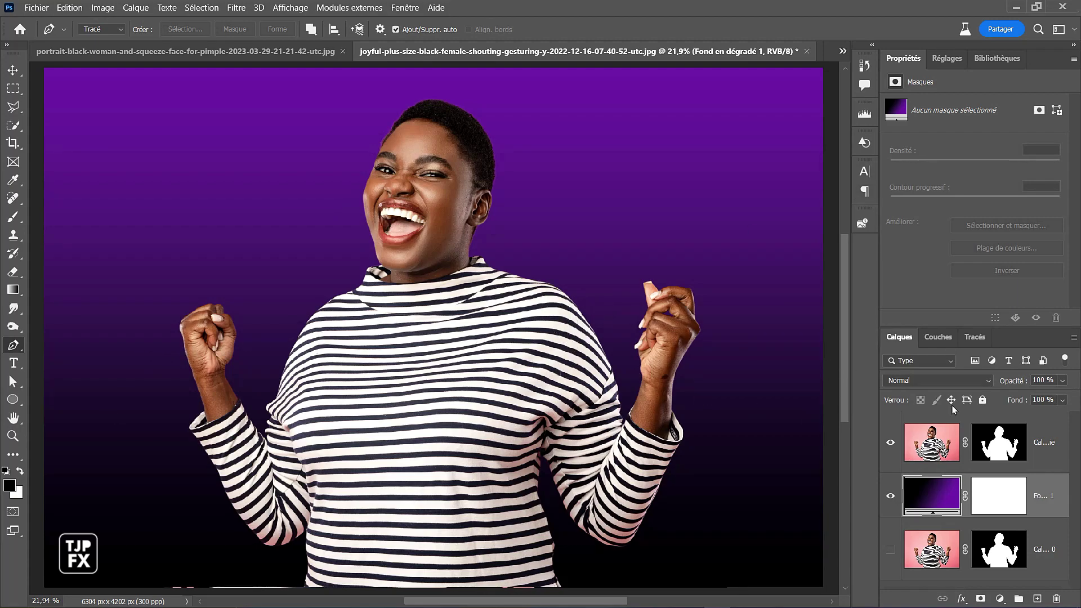
- Try to export the Calque 0 copie layer with its mask selected as a PNG named 56 in the tof afro folder
left_click(1048, 444)
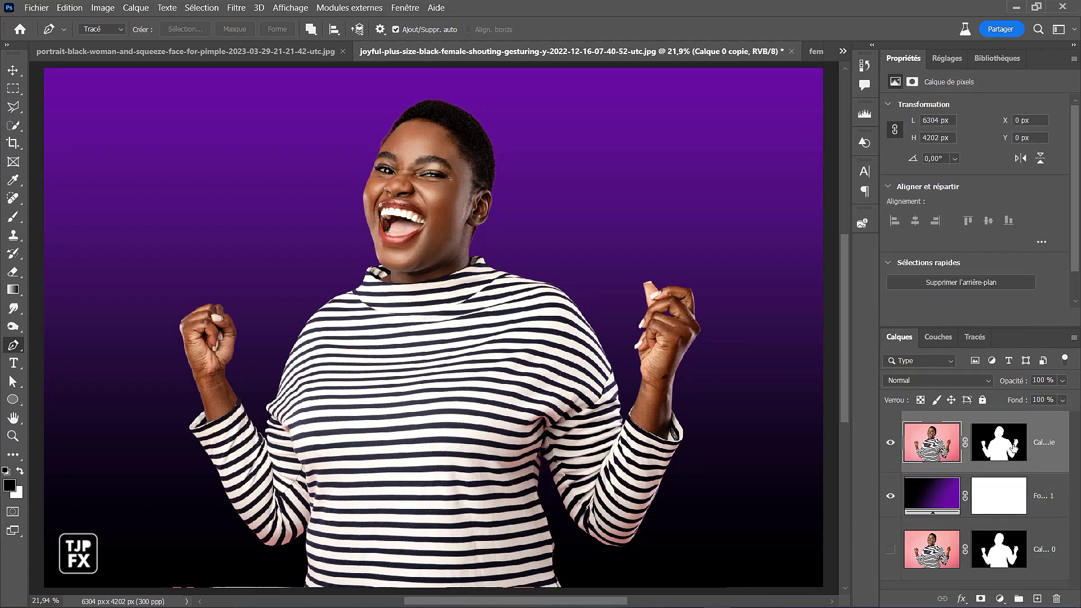
left_click(1013, 444)
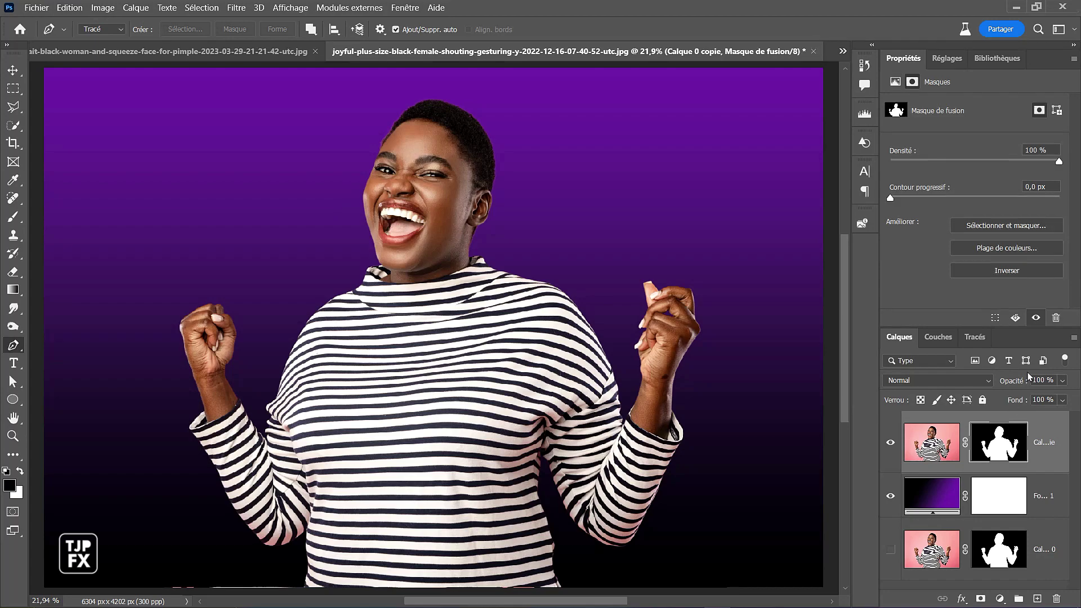
key("ctrl+shift+apostrophe")
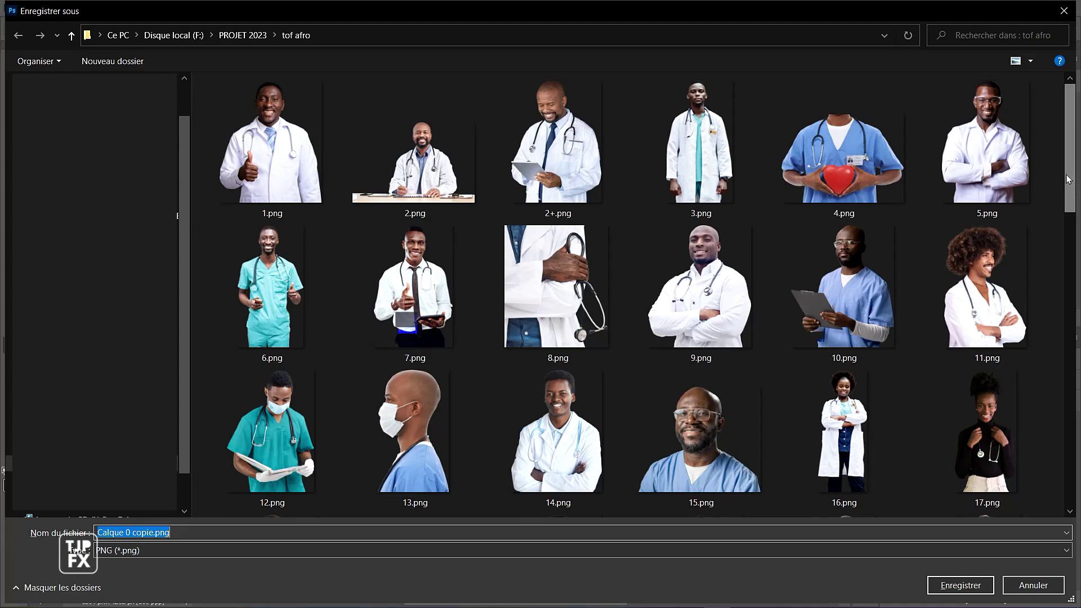
left_click_drag(1068, 181, 1056, 474)
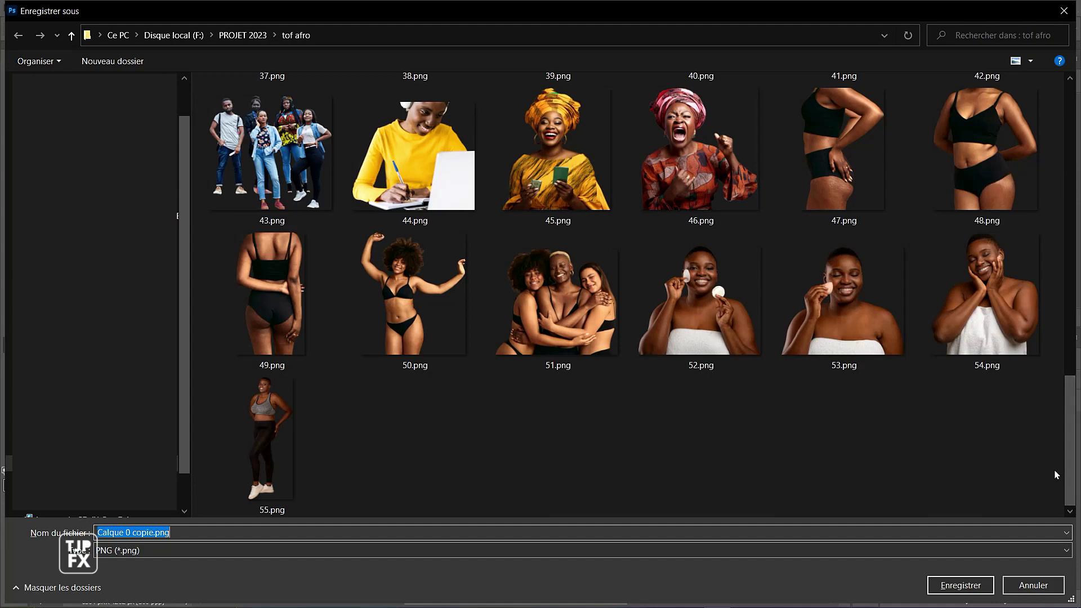
type("56")
key("Return")
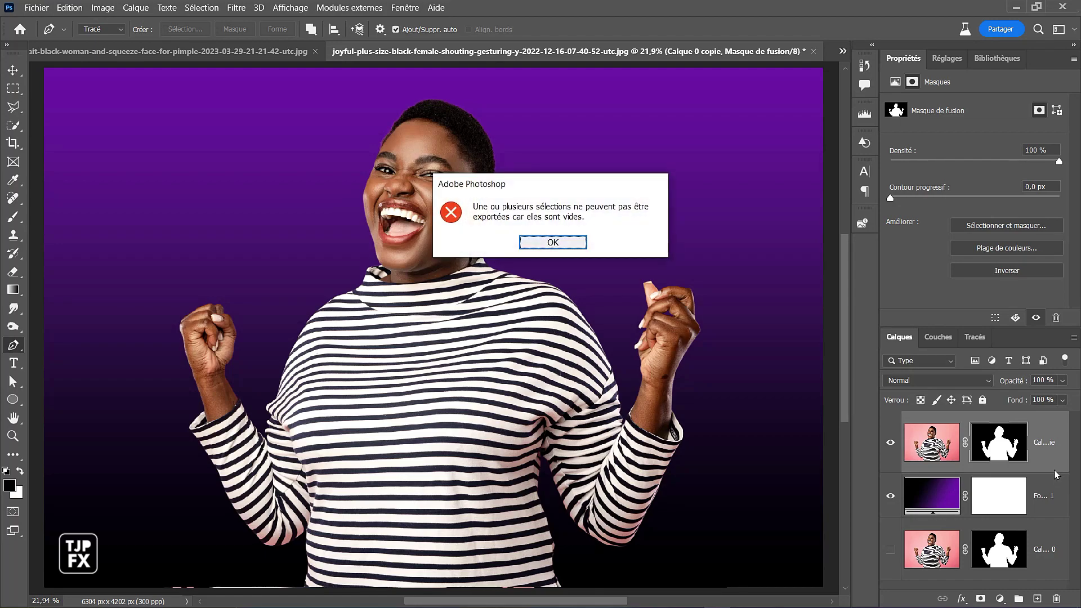
key("Return")
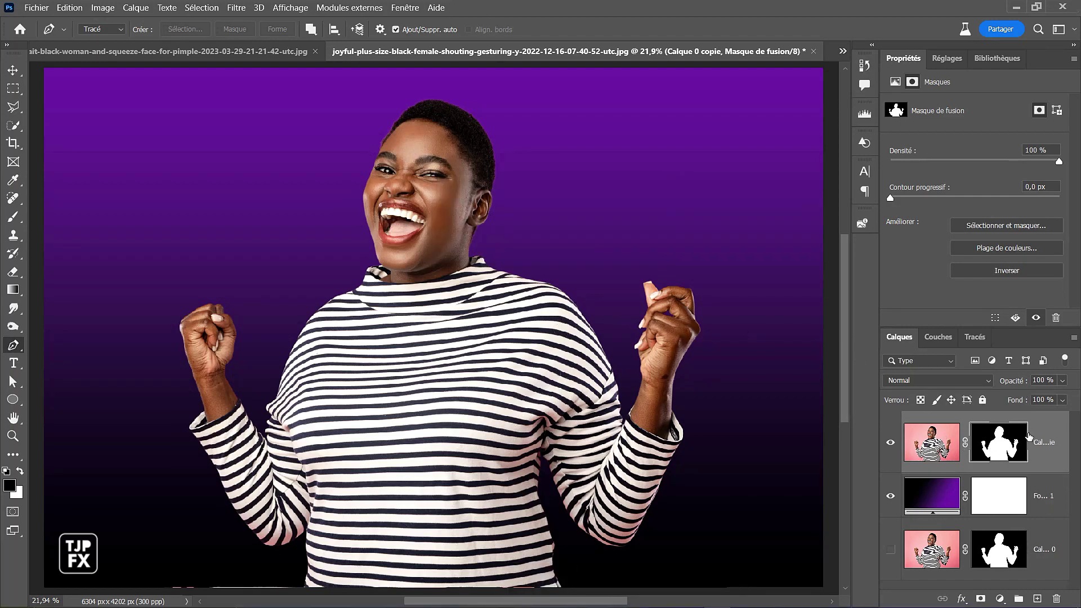
- Apply the layer mask to Calque 0 copie and export the cutout layer as a PNG named 56 in the tof afro folder
right_click(1017, 444)
left_click(1008, 481)
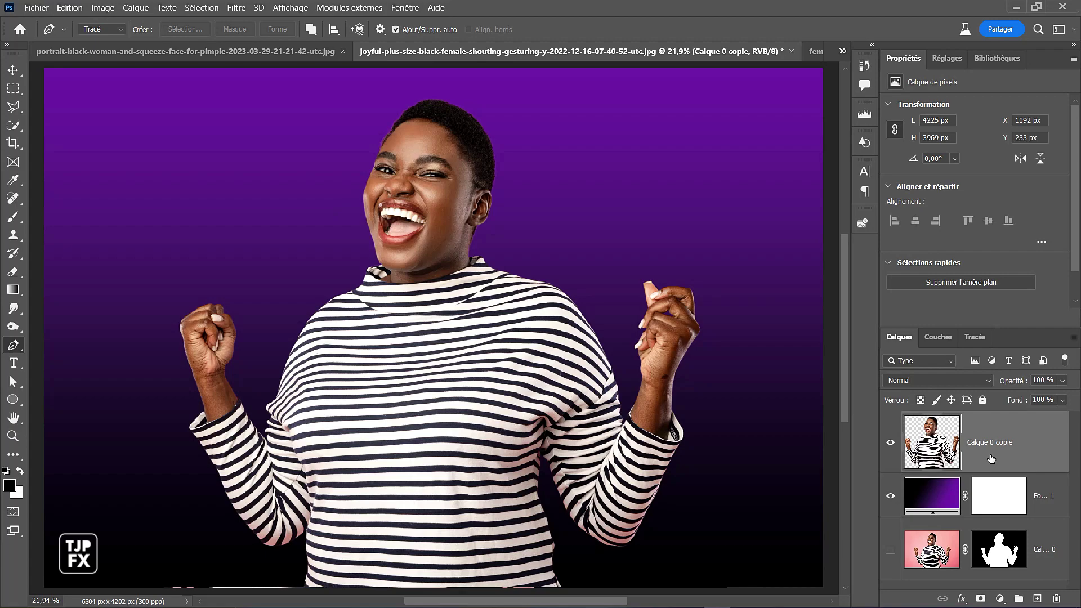
key("ctrl+shift+apostrophe")
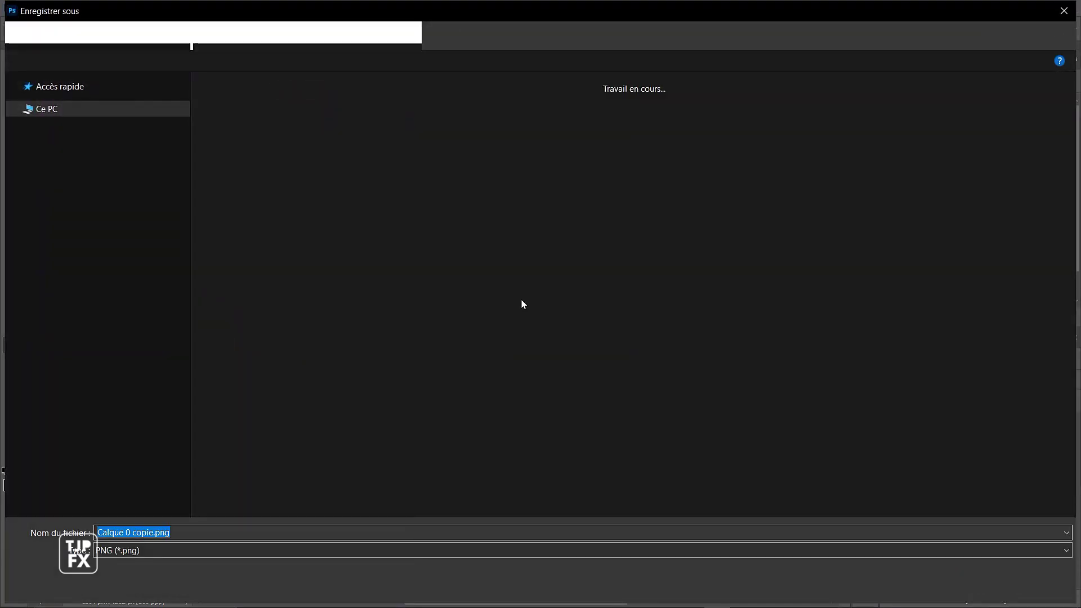
scroll(541, 364, "down", 10)
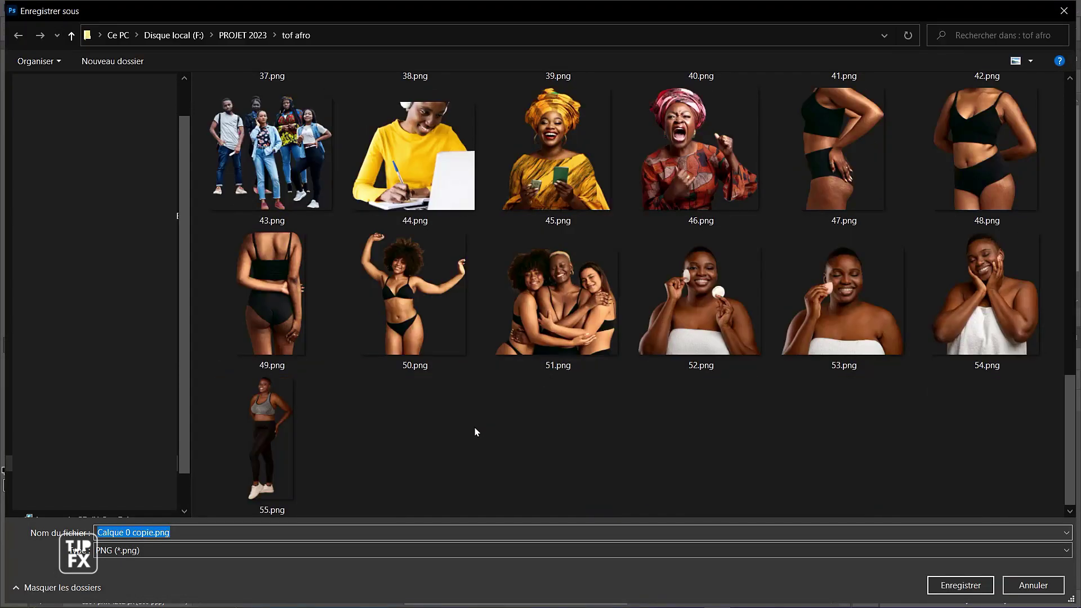
type("56")
key("Return")
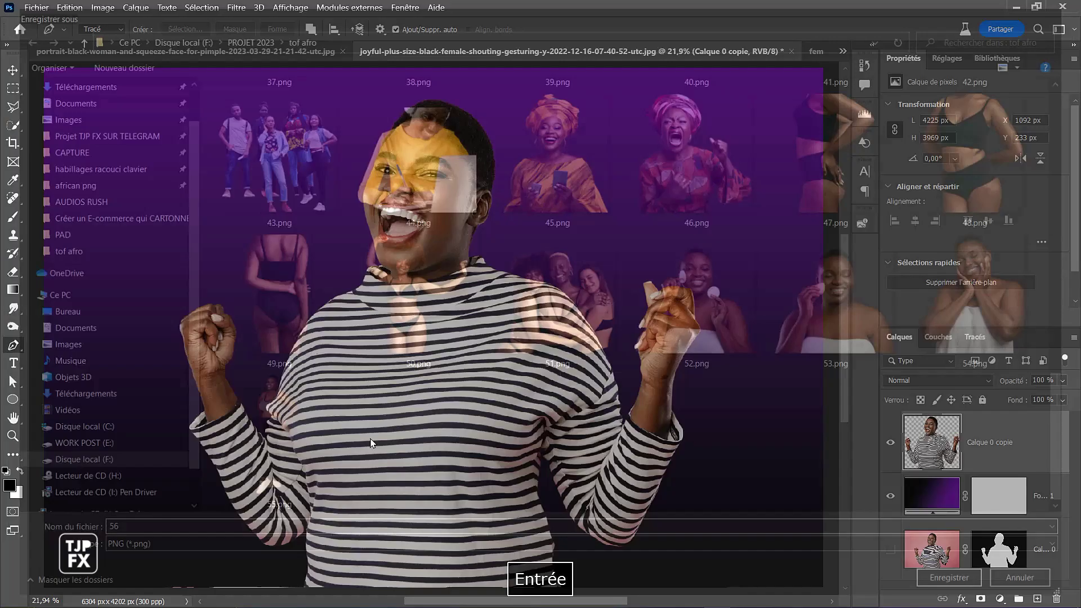